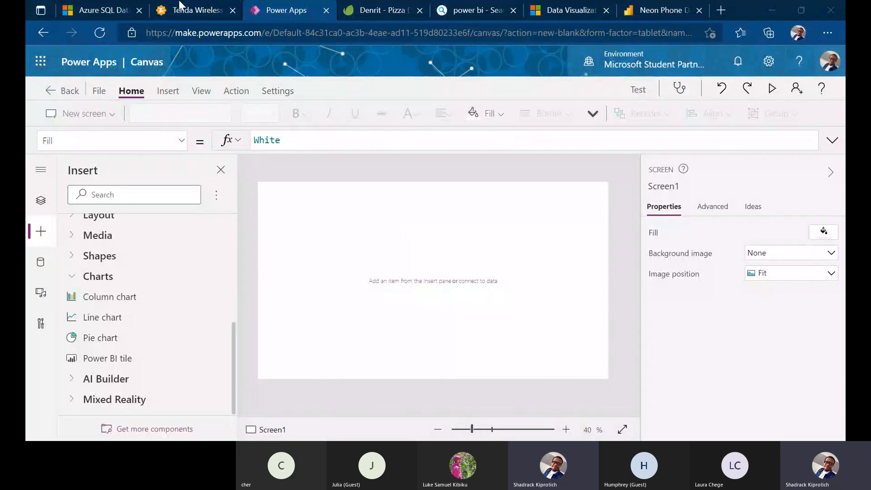
Open the Power Apps maker portal in a new browser tab and go to its home page.
scroll(81, 244, "up", 5)
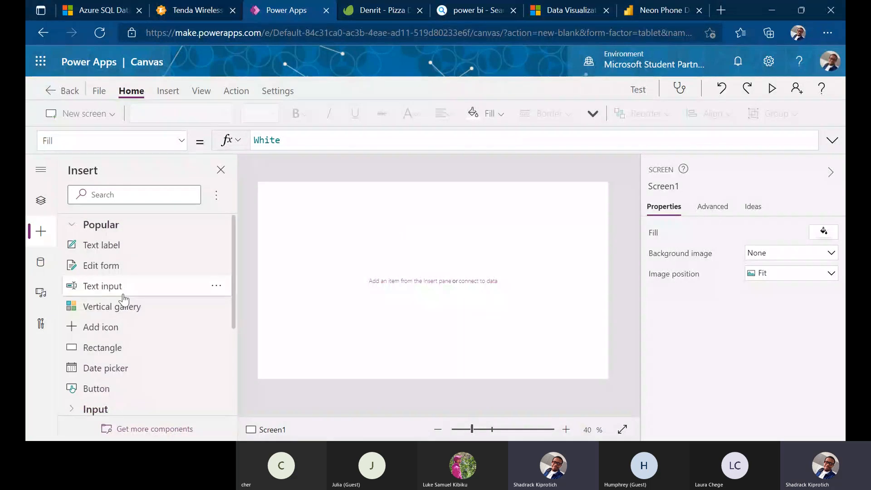
left_click(720, 10)
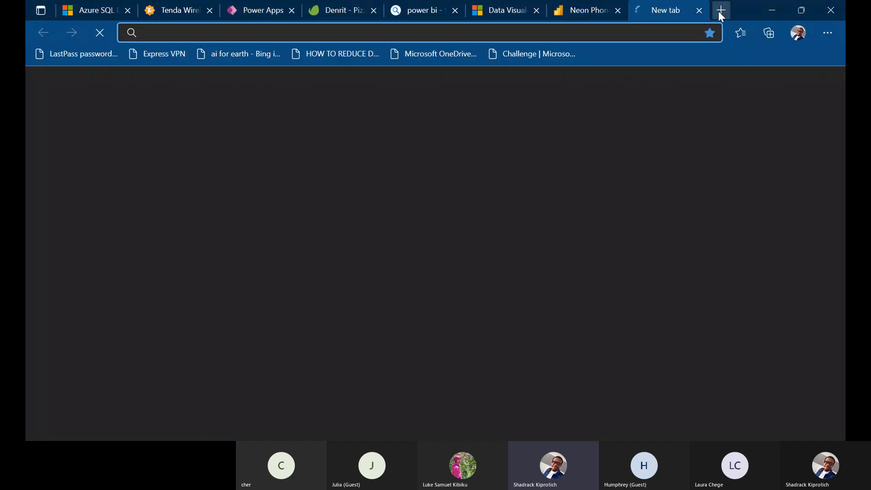
type("mak")
key("Return")
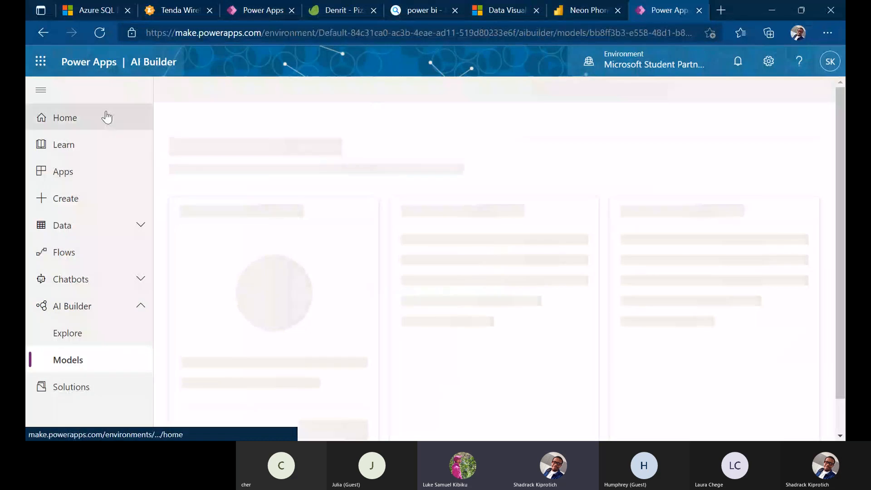
left_click(115, 119)
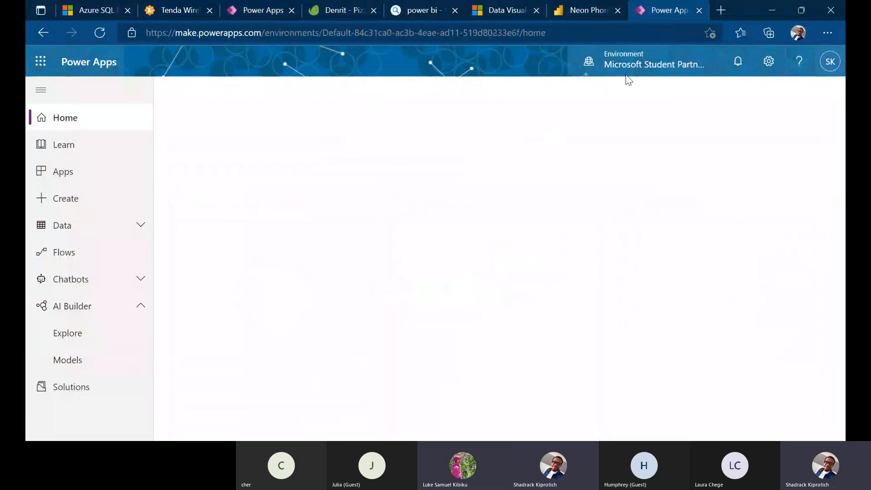
Search Bing Images for "netflix UI" in a new browser tab and preview the first design result.
left_click(716, 18)
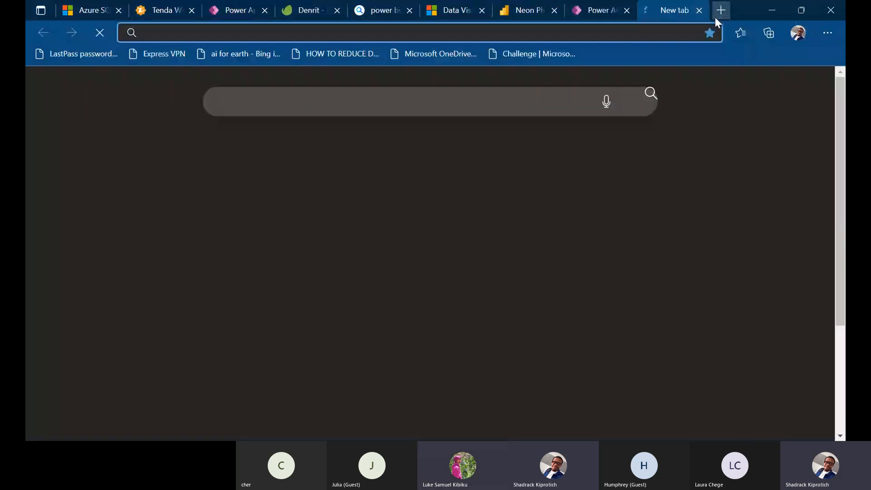
type("e")
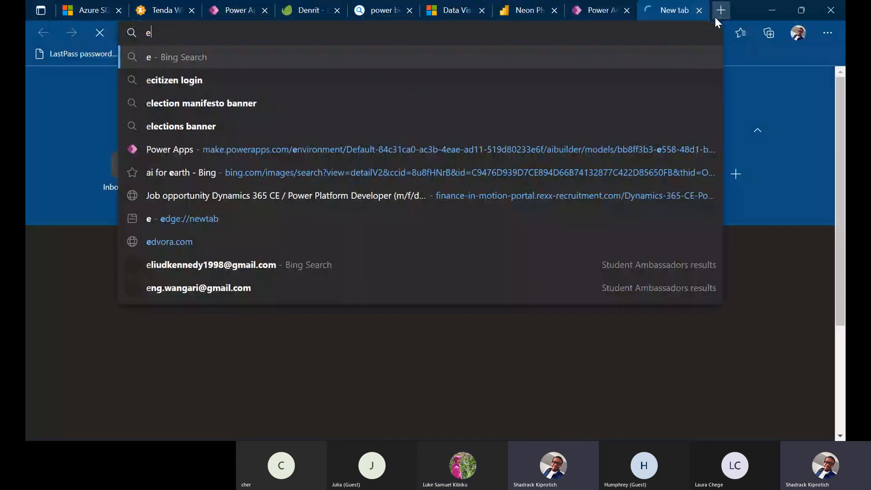
key("BackSpace")
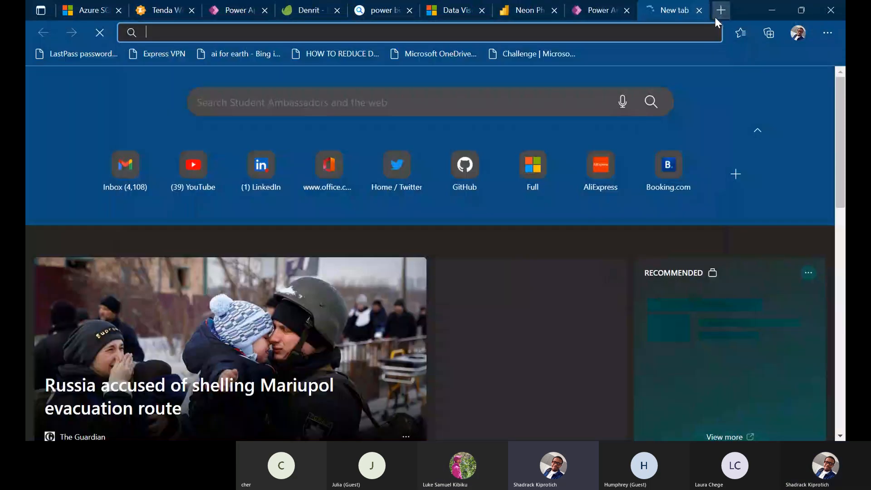
type("n")
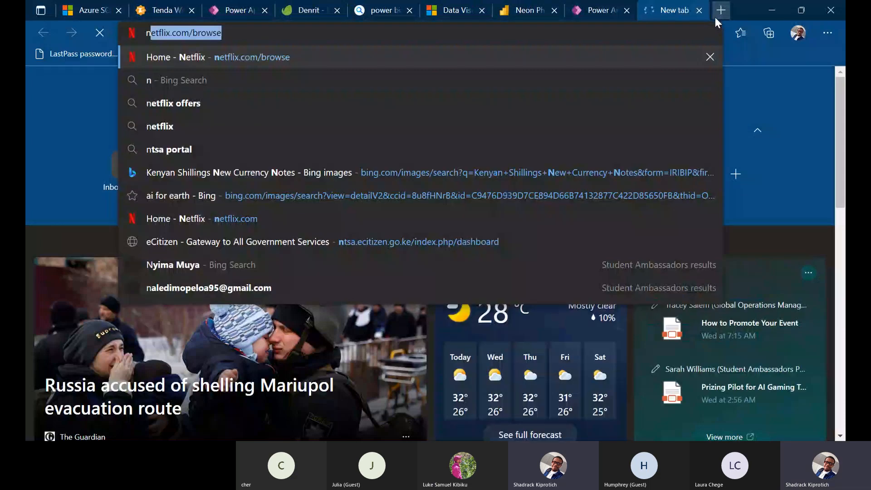
type("etflix UI")
key("Return")
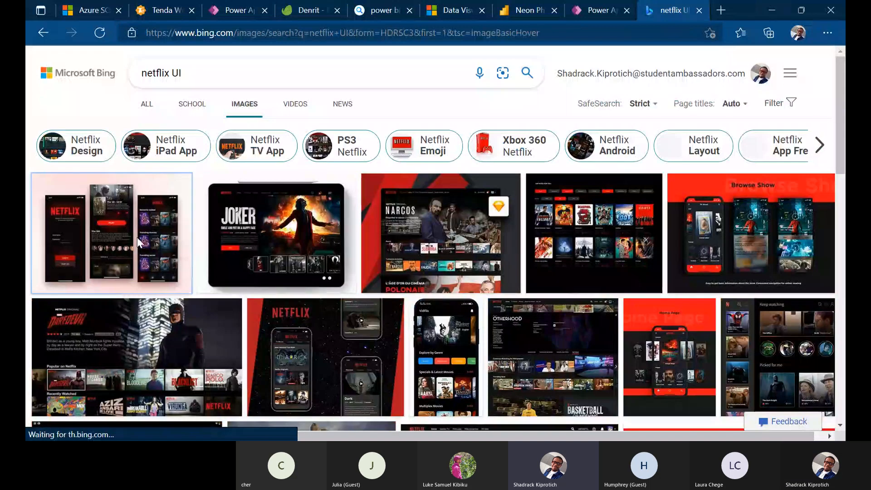
left_click(137, 239)
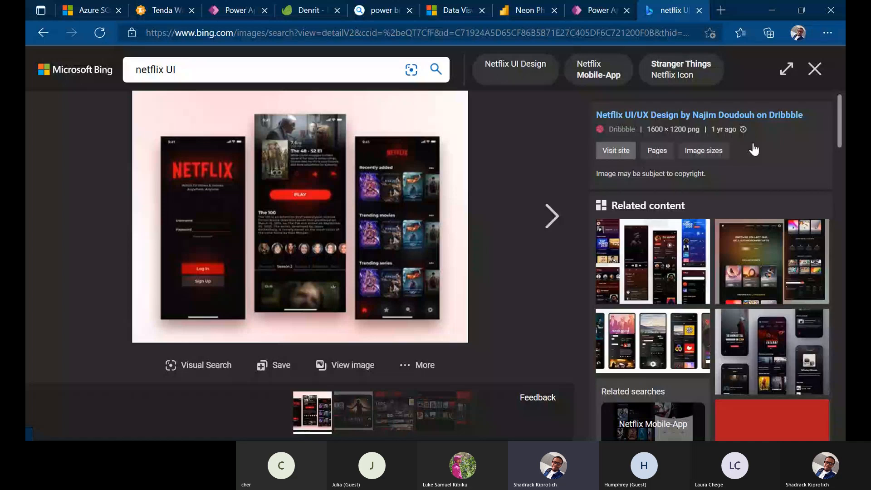
key("Escape")
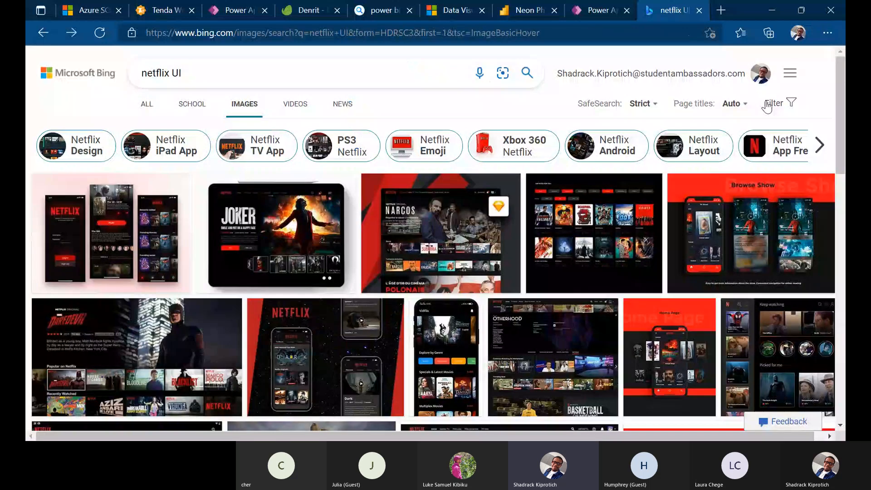
Save the three-screen Netflix UI design image to Downloads as R (32).png and view the saved file in Photos.
scroll(181, 298, "down", 4)
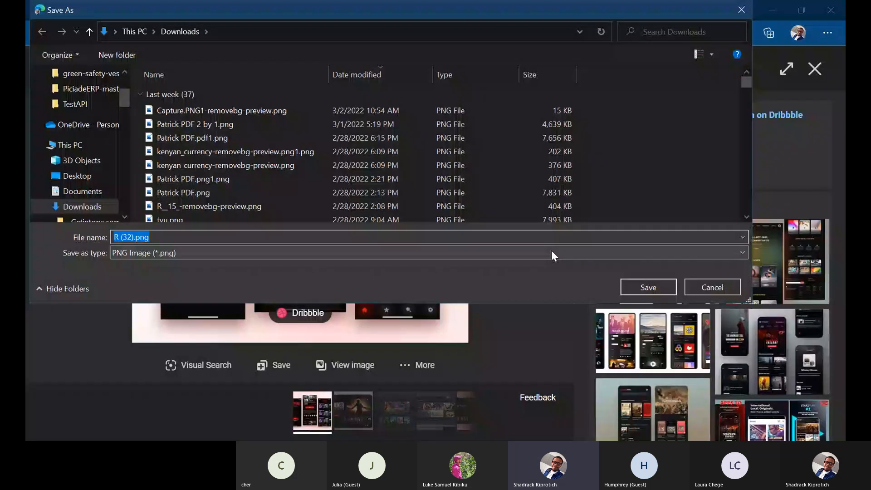
key("Return")
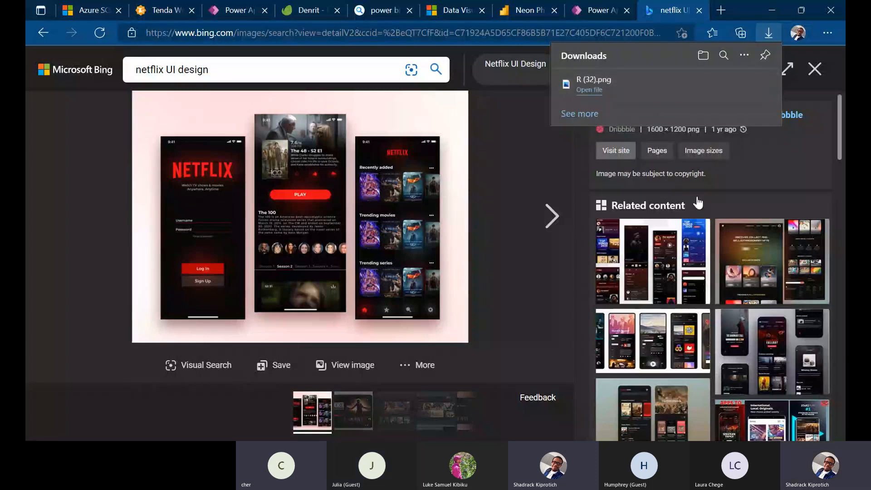
left_click(585, 89)
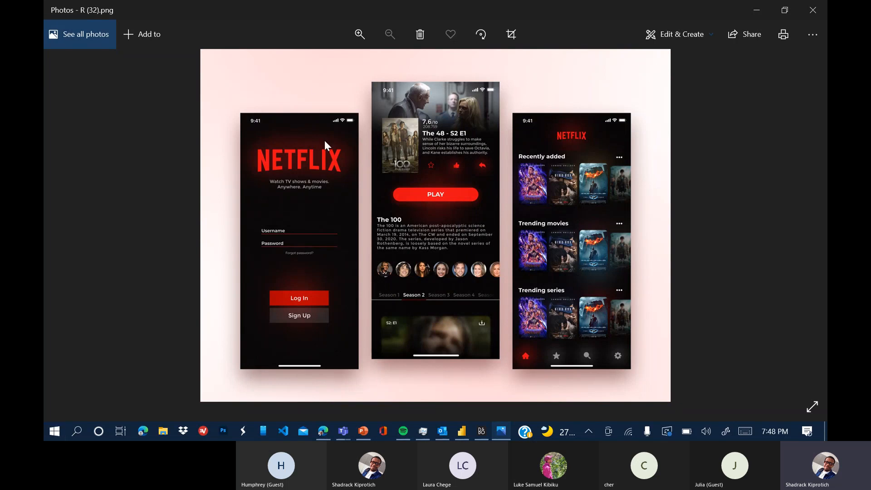
left_click(758, 12)
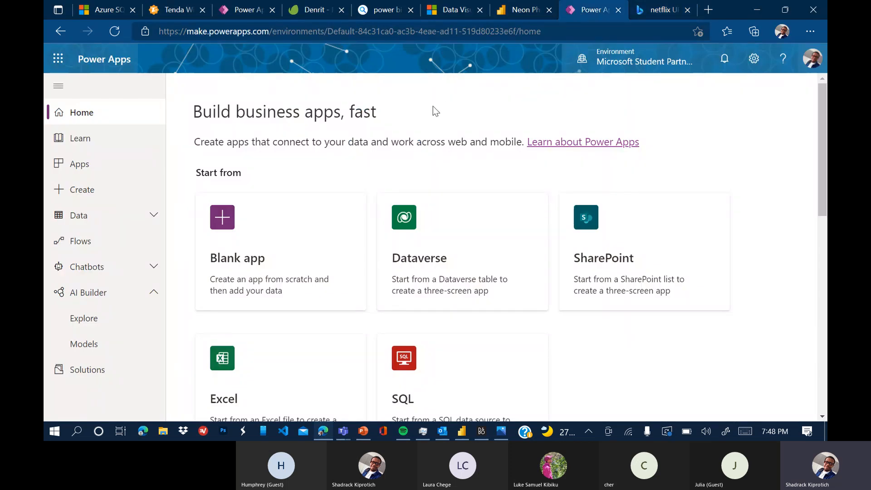
Start a blank canvas app from the Power Apps home page.
scroll(445, 136, "down", 2)
scroll(446, 138, "down", 2)
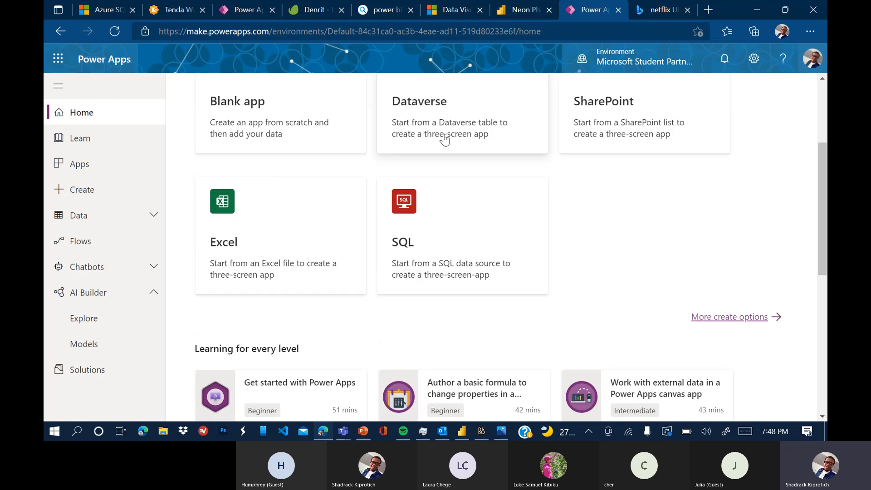
scroll(445, 136, "down", 5)
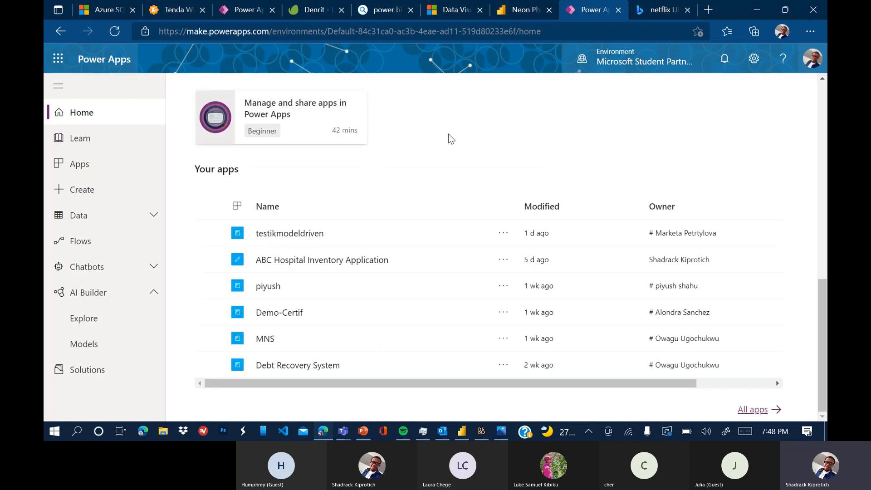
scroll(448, 136, "up", 4)
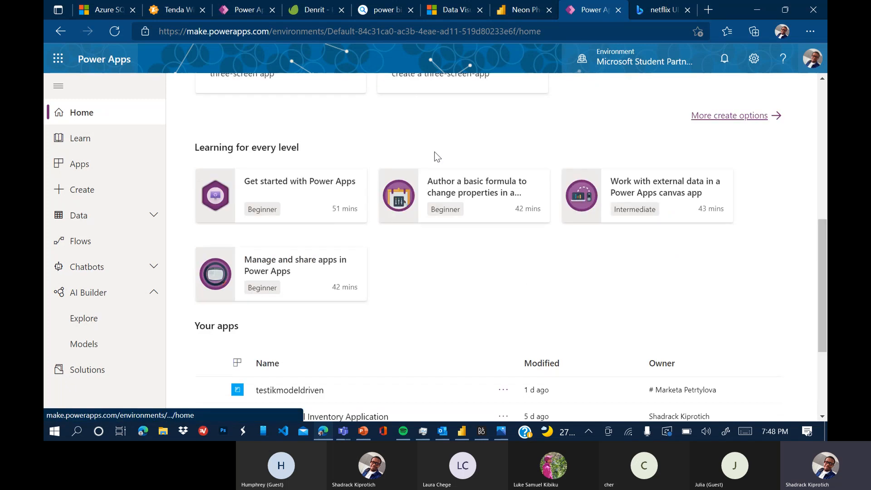
scroll(437, 156, "up", 4)
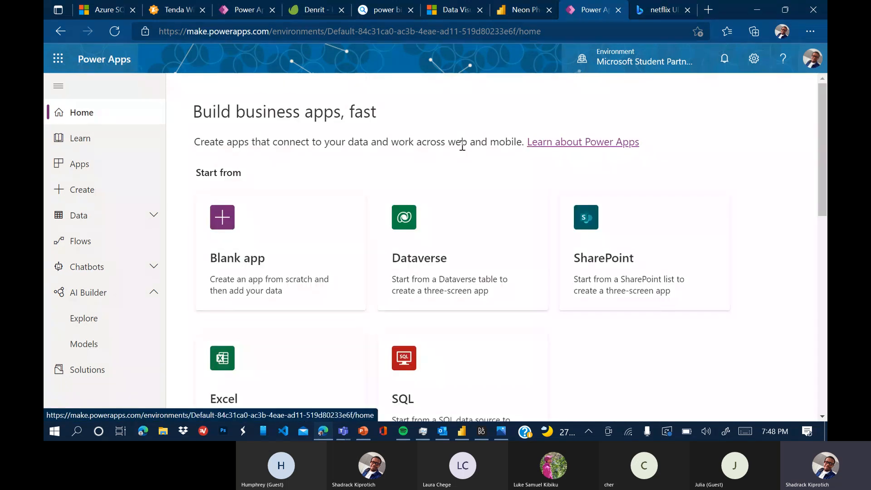
left_click(288, 221)
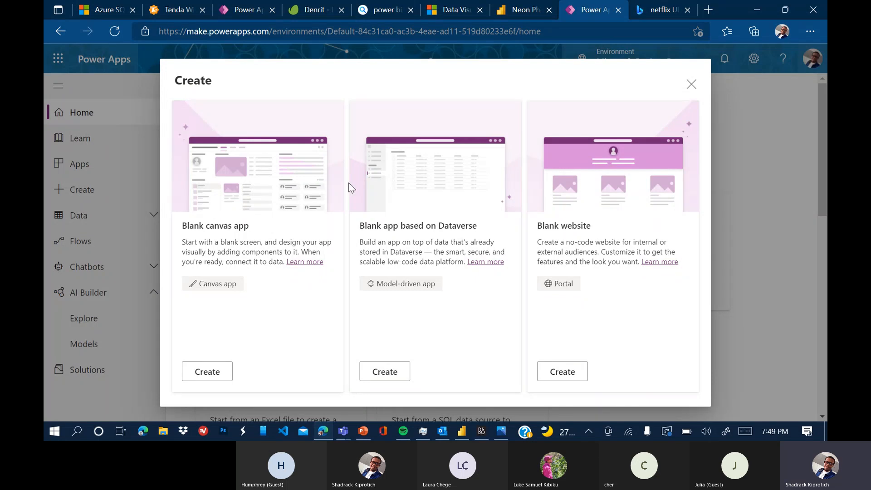
left_click(207, 371)
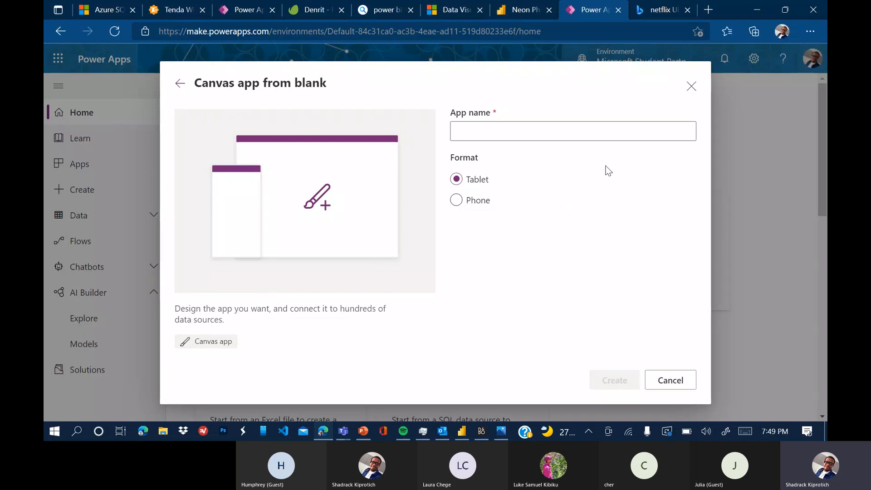
Create the app with the name "Netflix UI design" in Tablet format and skip the welcome dialog.
left_click(567, 132)
type("Netflix UI design")
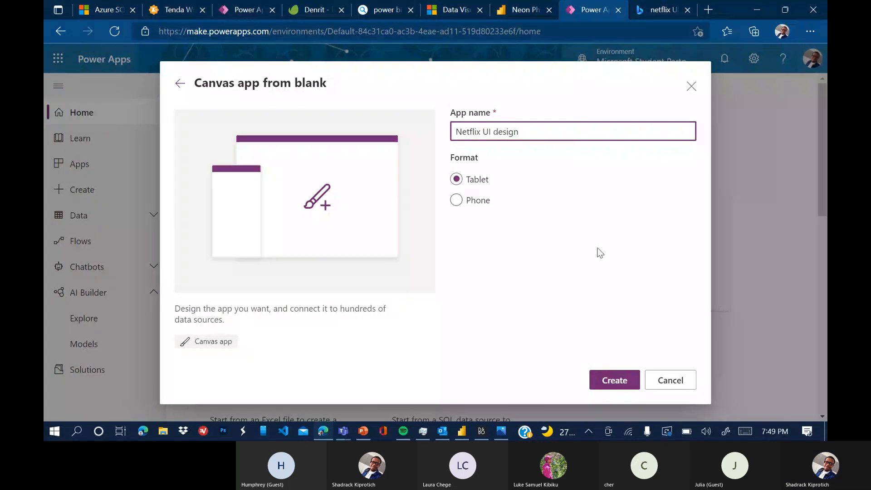
left_click(480, 203)
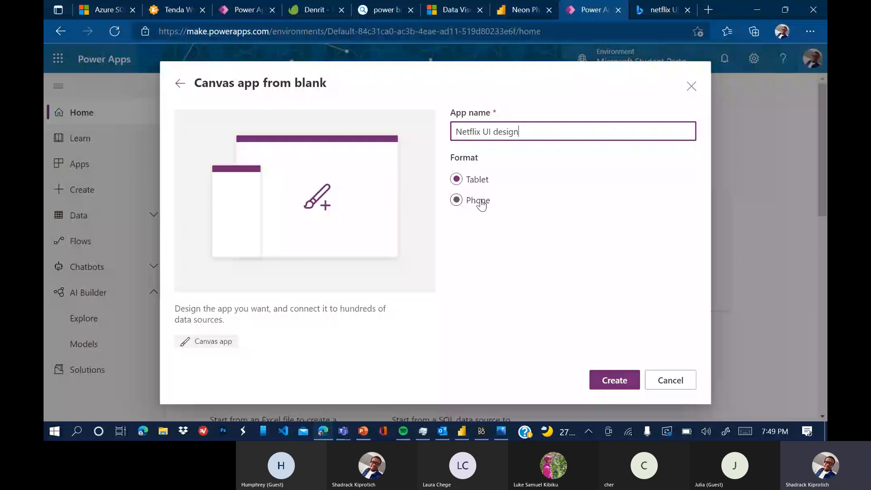
left_click(476, 204)
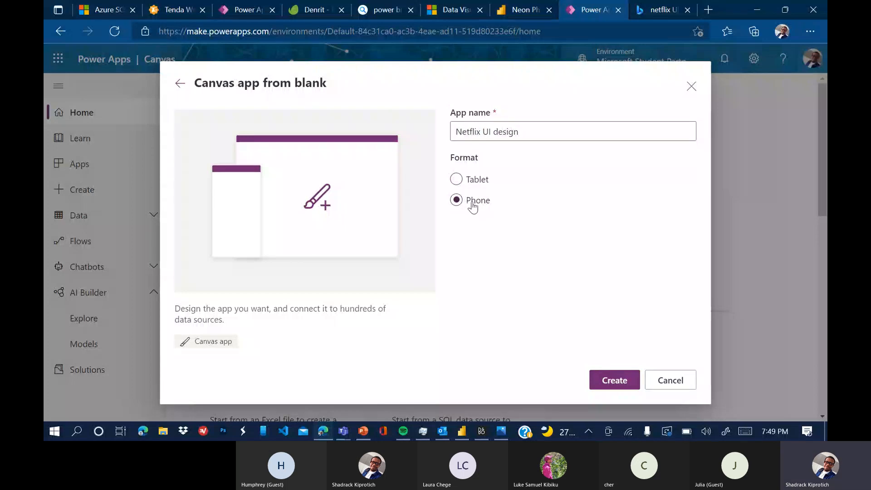
left_click(479, 189)
left_click(620, 382)
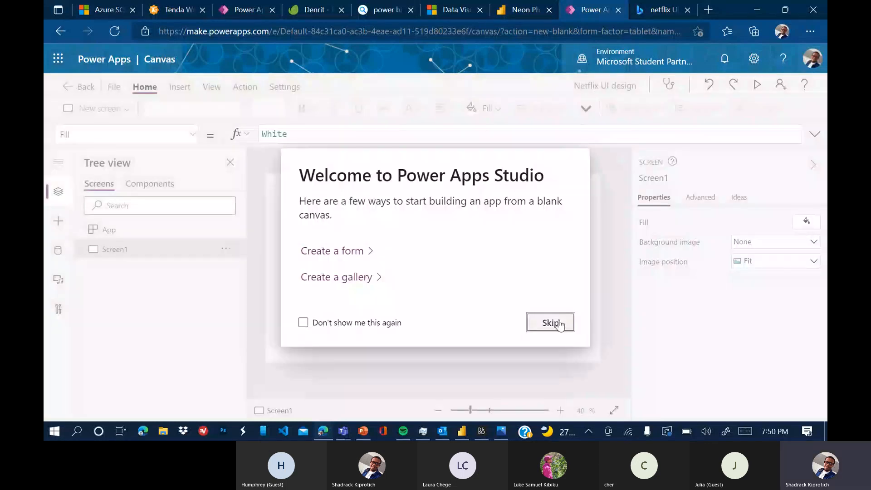
left_click(560, 324)
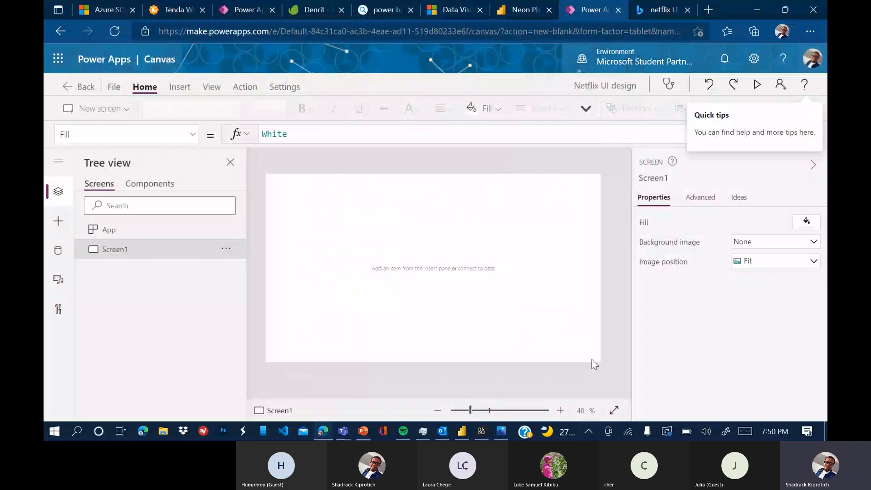
Save the first Netflix wordmark from the Bing "netflix logo" image results as OIP (14).jfif and return to the canvas app.
left_click(502, 433)
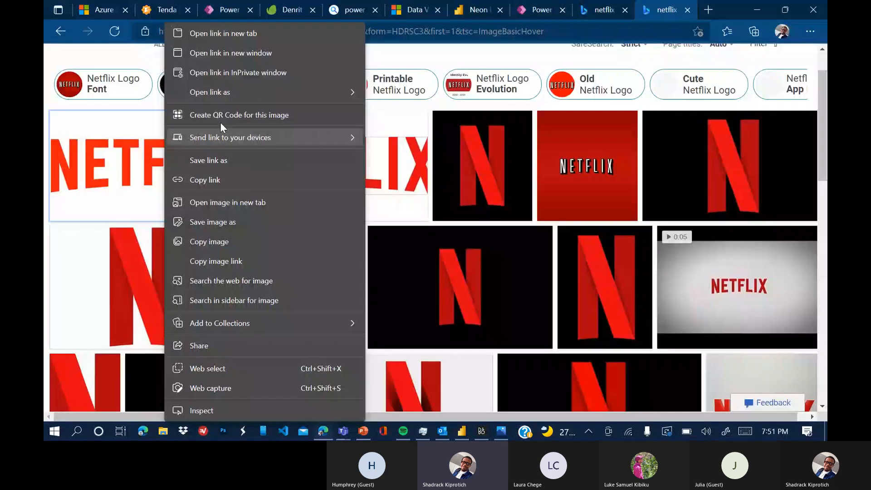
left_click(213, 222)
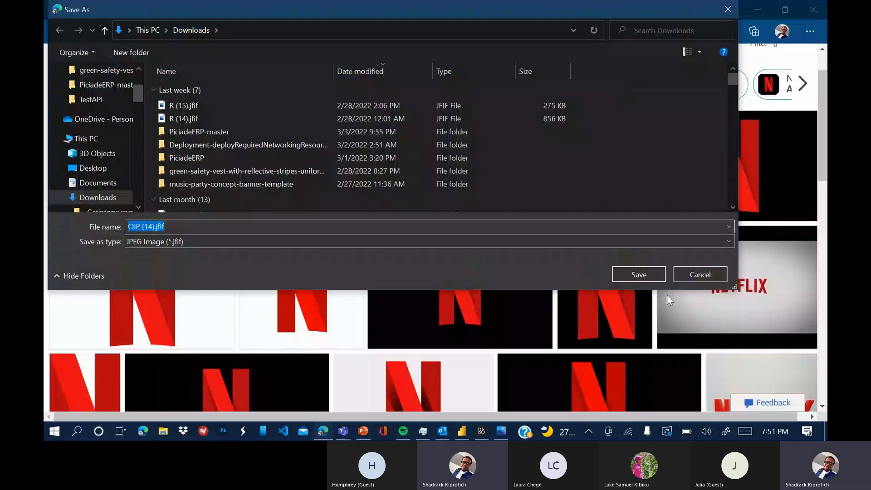
key("Return")
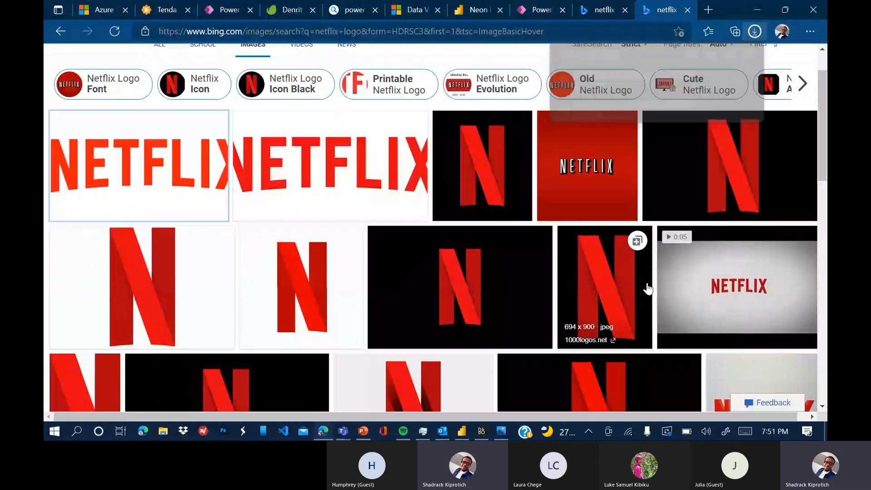
left_click(541, 9)
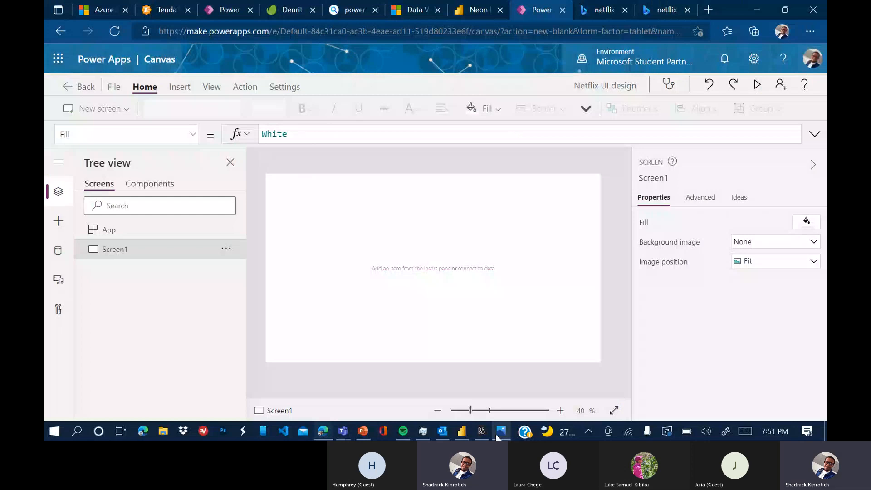
Check the reference design in Photos and rename Screen1 of the app to "Log In Page".
left_click(498, 433)
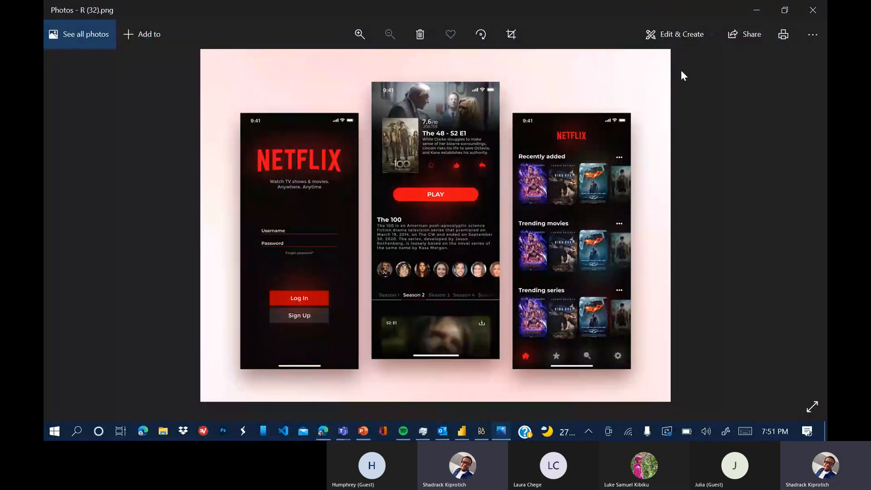
left_click(751, 18)
left_click(225, 247)
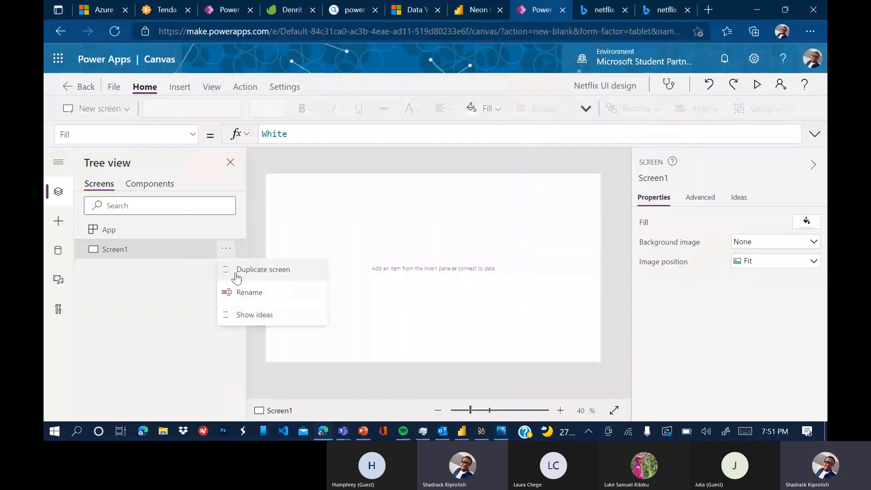
left_click(235, 292)
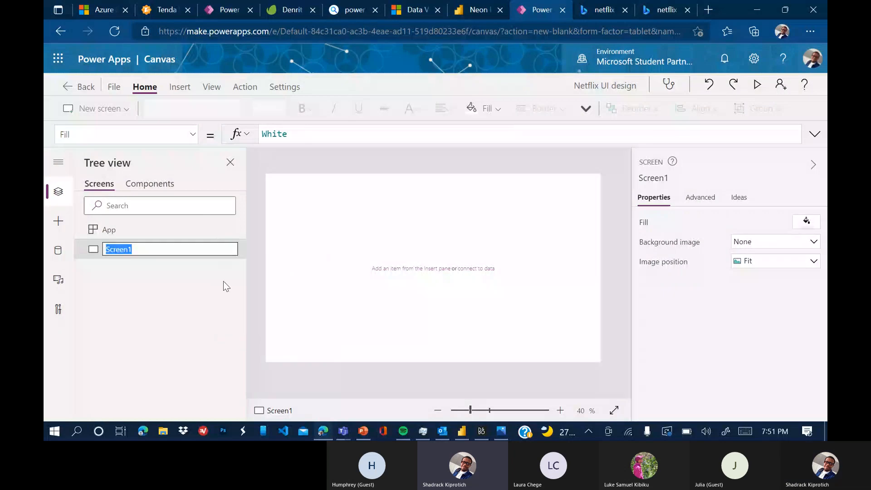
type("Log In Page")
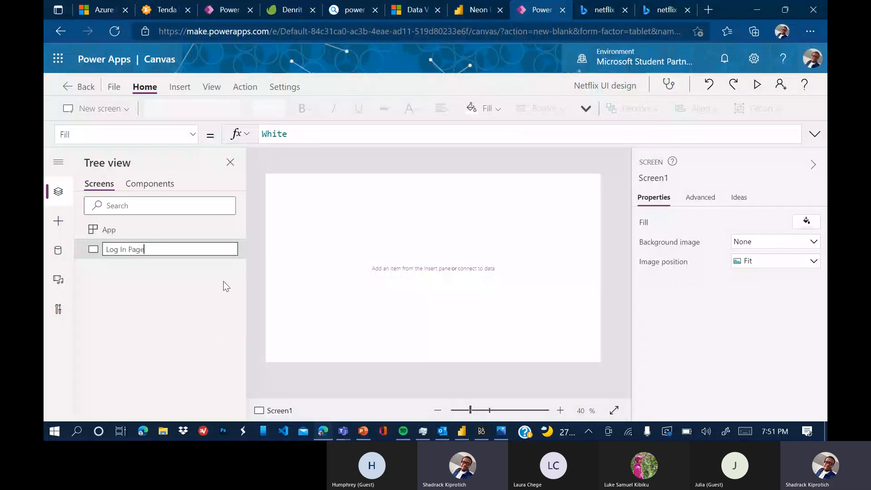
left_click(171, 285)
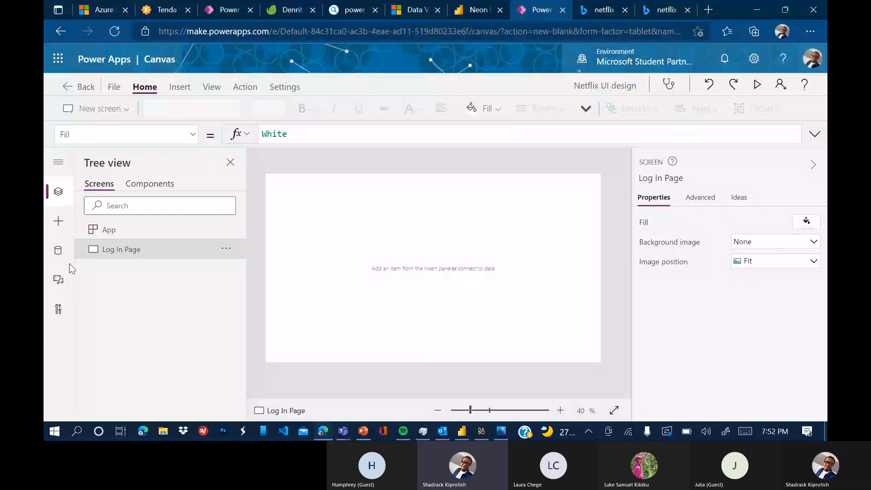
Insert an image control about 572 by 285 near the upper middle of the Log In Page.
left_click(60, 221)
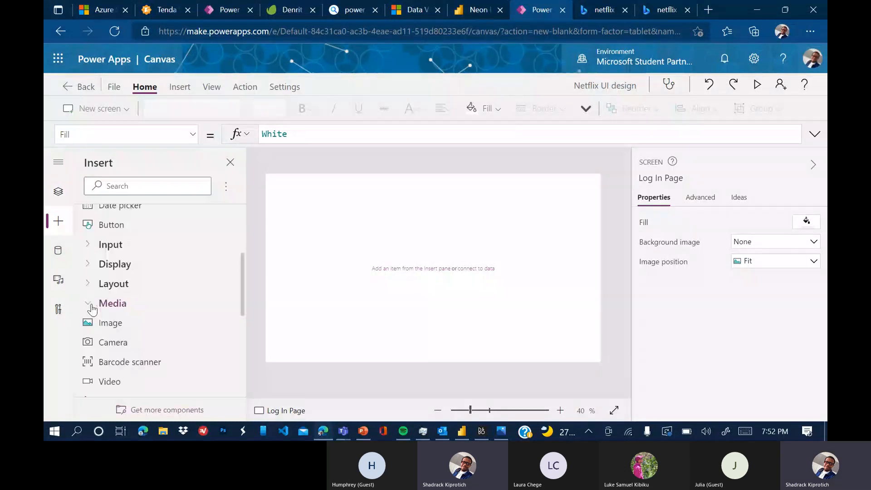
left_click(110, 322)
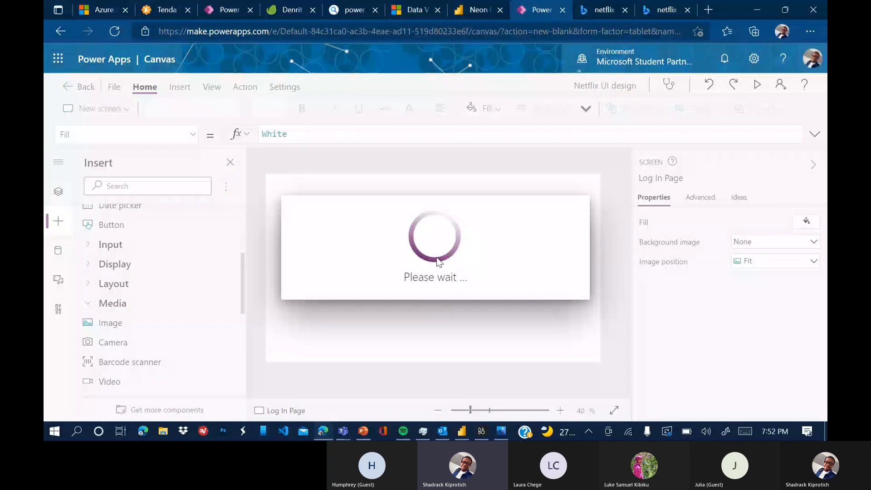
left_click_drag(357, 237, 436, 237)
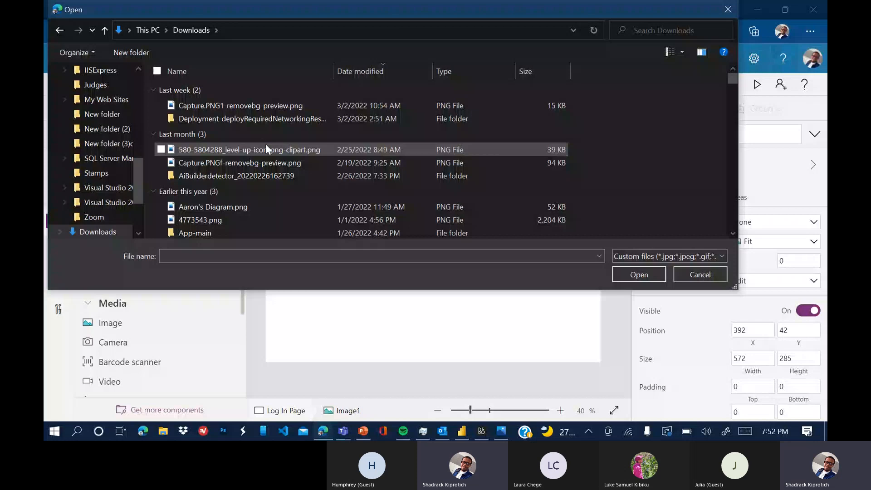
left_click(700, 275)
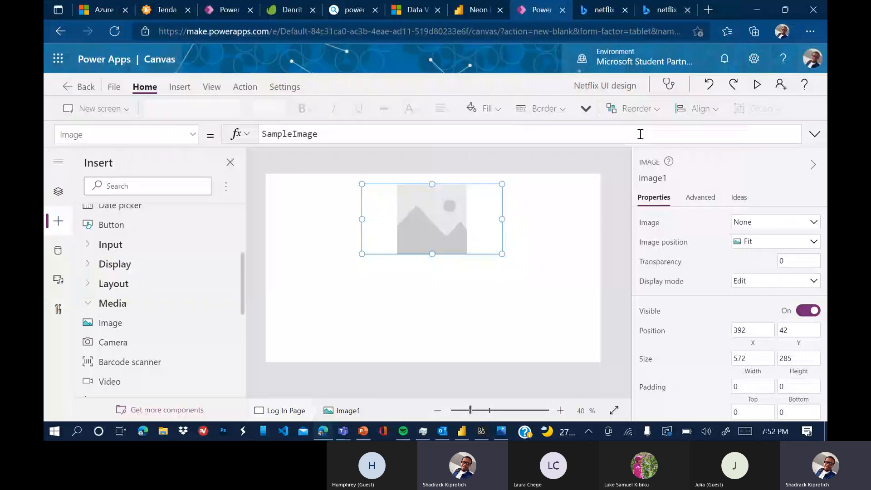
Save the second Netflix wordmark from the Bing image results as R (33).png in Downloads.
left_click(667, 10)
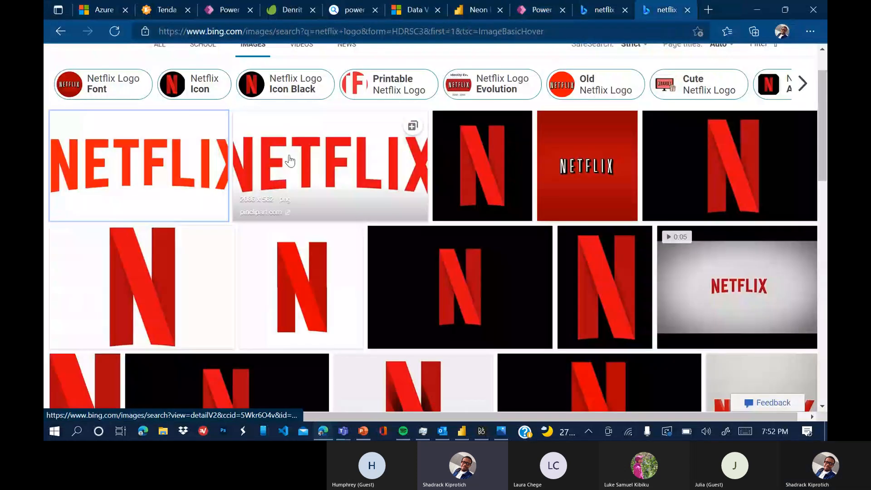
right_click(306, 160)
left_click(299, 207)
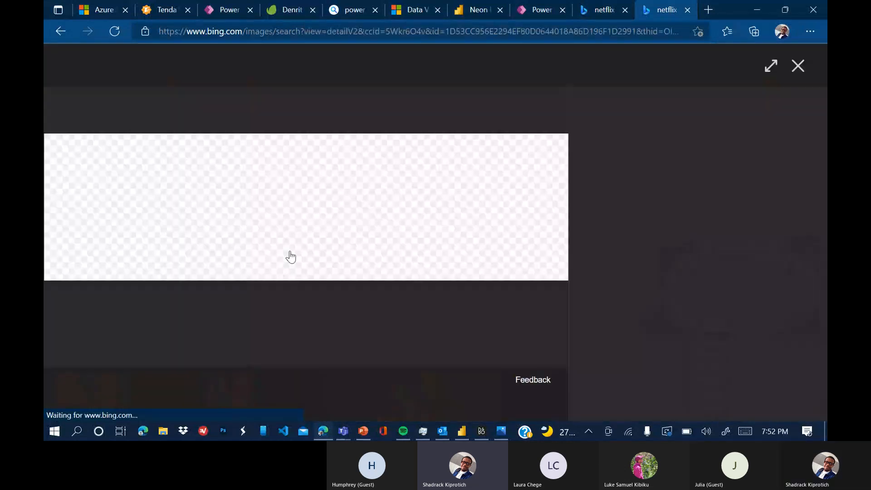
right_click(294, 233)
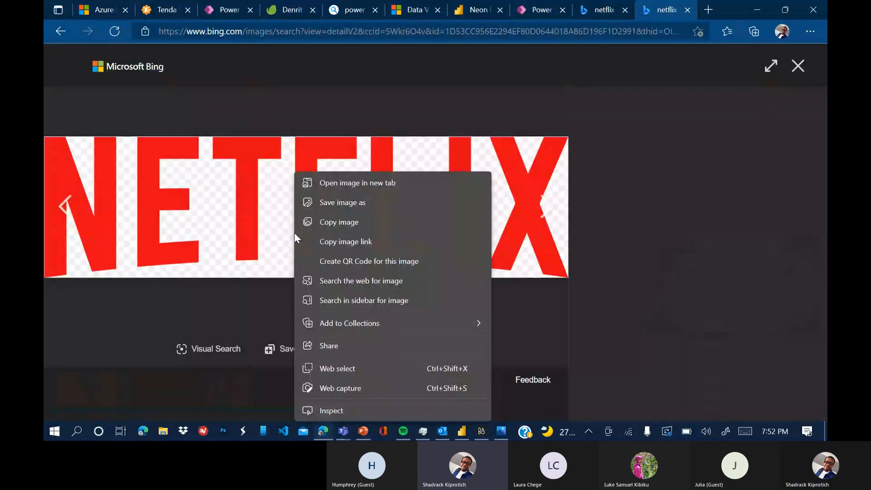
left_click(324, 208)
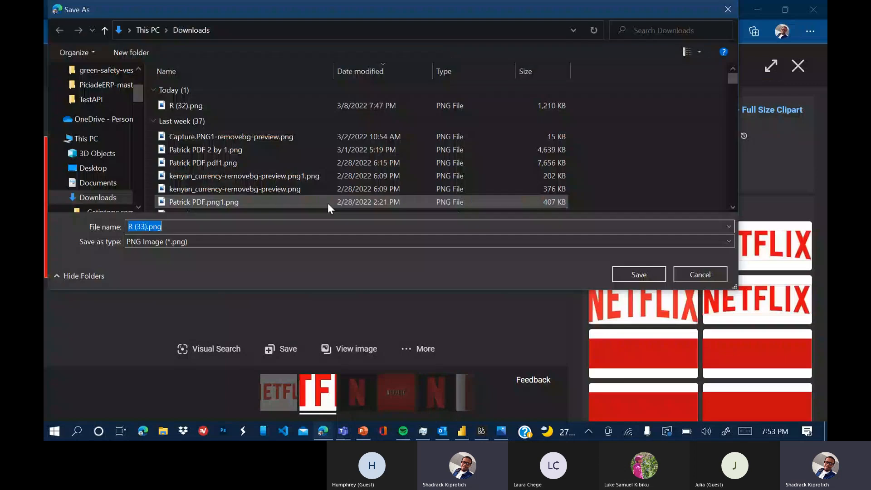
key("Return")
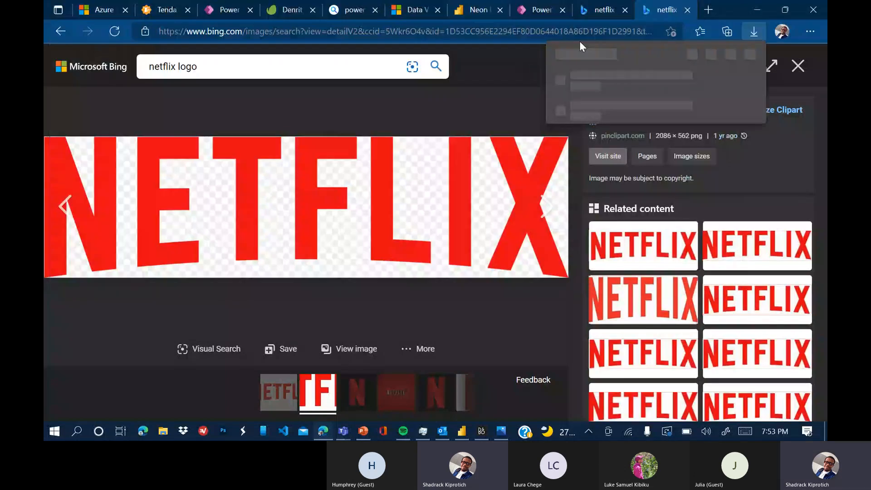
Return to the canvas app and load R (33).png from Downloads into the image control.
left_click(538, 10)
left_click(802, 222)
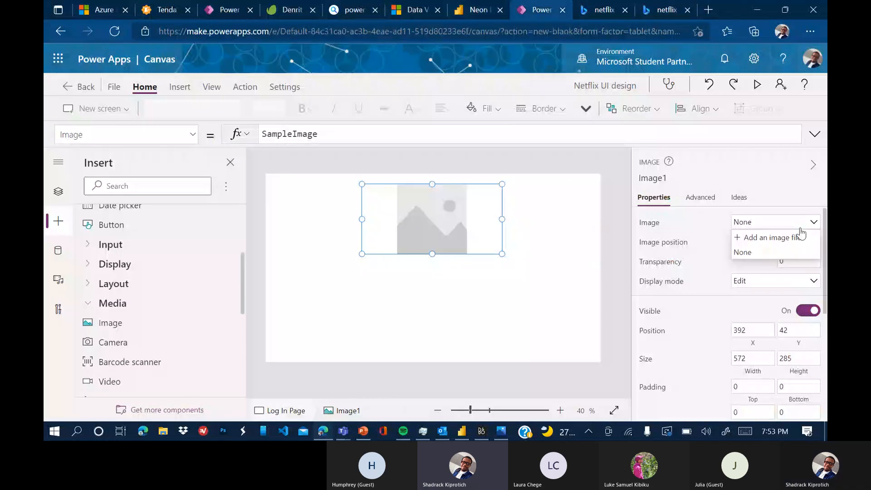
left_click(771, 237)
left_click(331, 105)
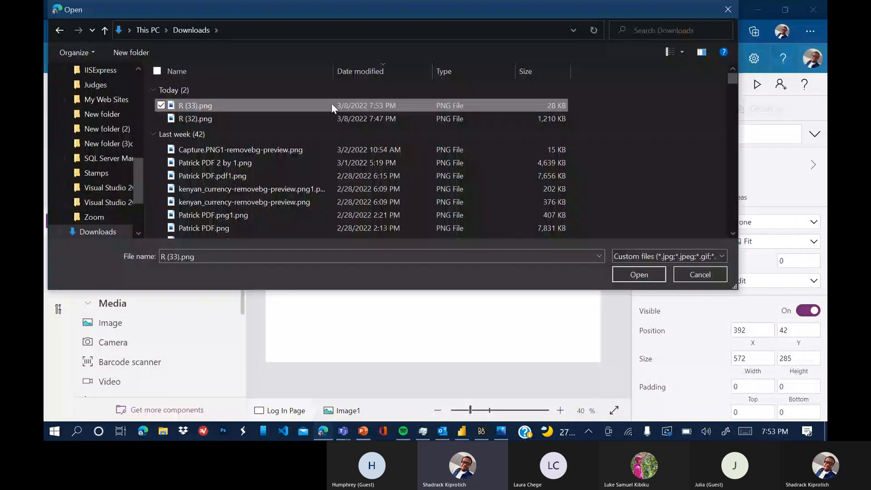
left_click(639, 274)
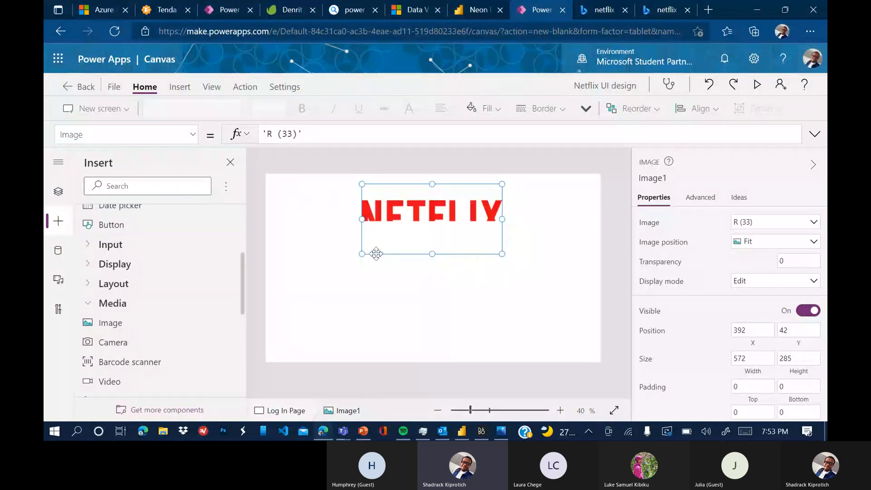
Resize the Netflix logo to about 591 by 236 and reposition it near the upper edge of the page.
left_click_drag(361, 253, 352, 259)
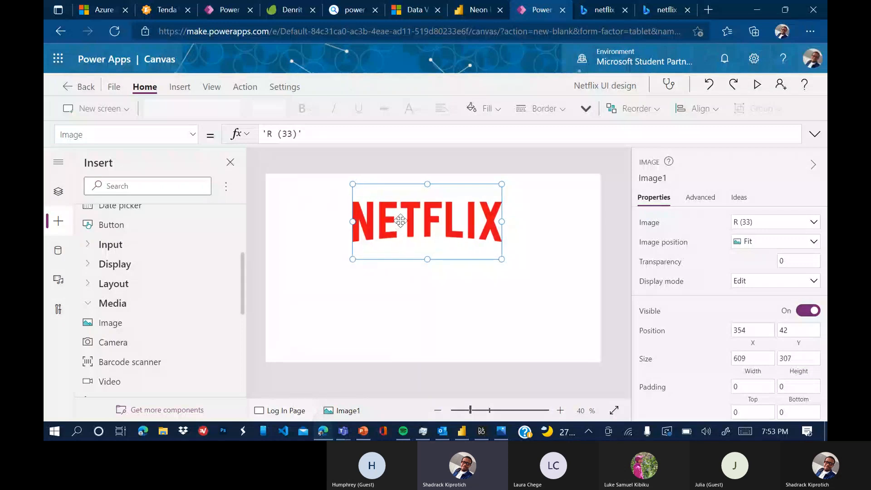
left_click_drag(395, 218, 394, 201)
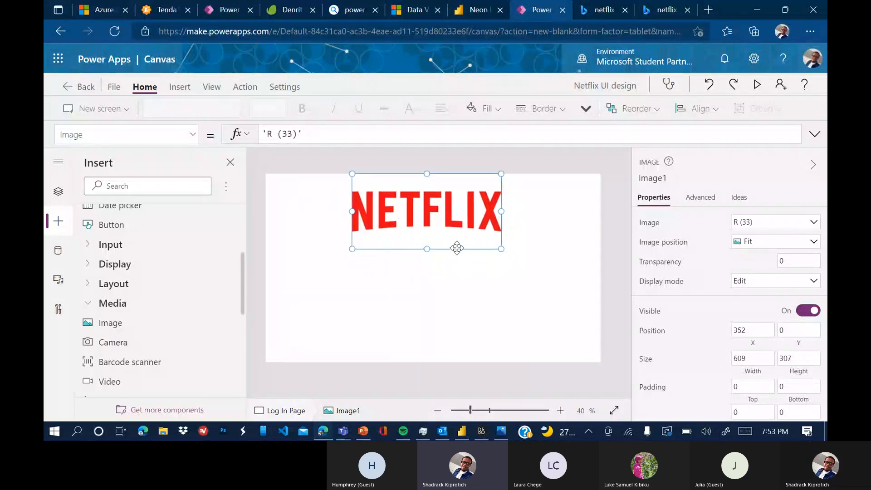
left_click_drag(497, 252, 497, 246)
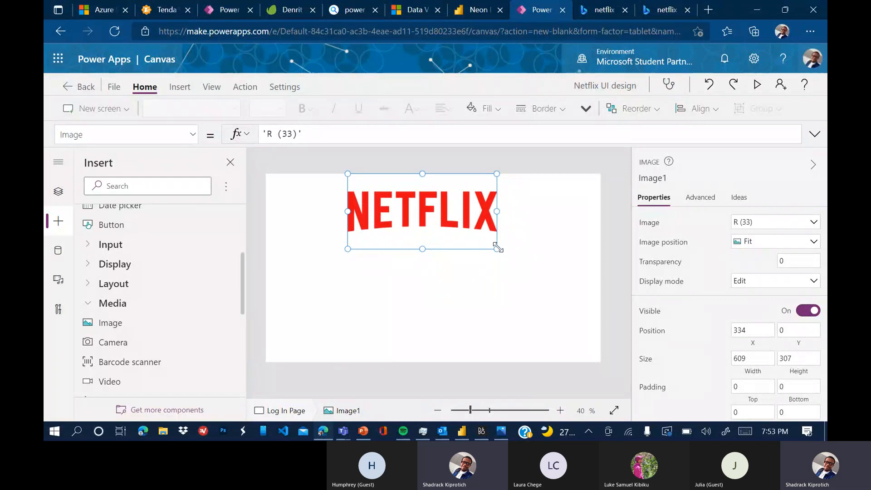
left_click_drag(496, 247, 453, 226)
left_click(450, 300)
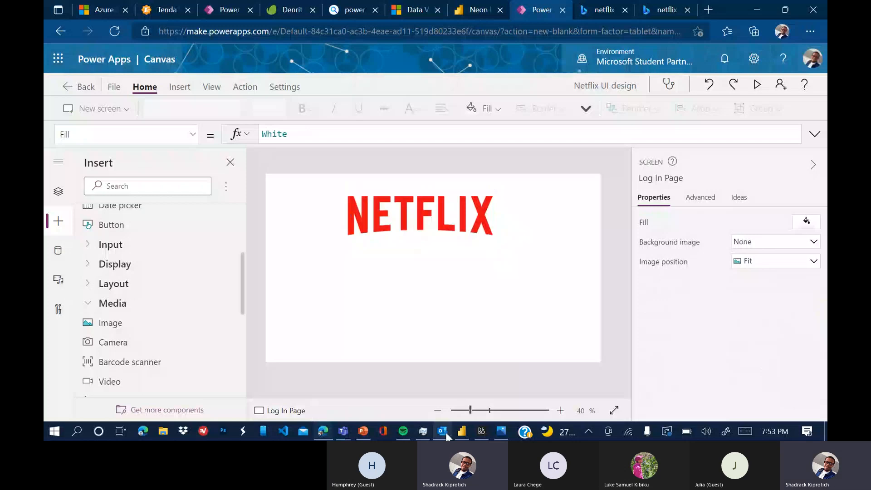
Check the reference design in Photos and set the Log In Page's fill to black in the canvas app.
left_click(499, 431)
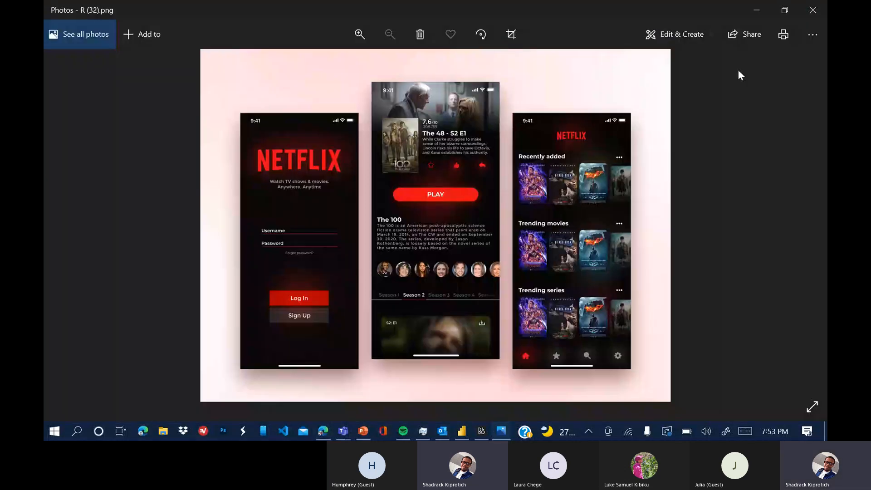
left_click(749, 30)
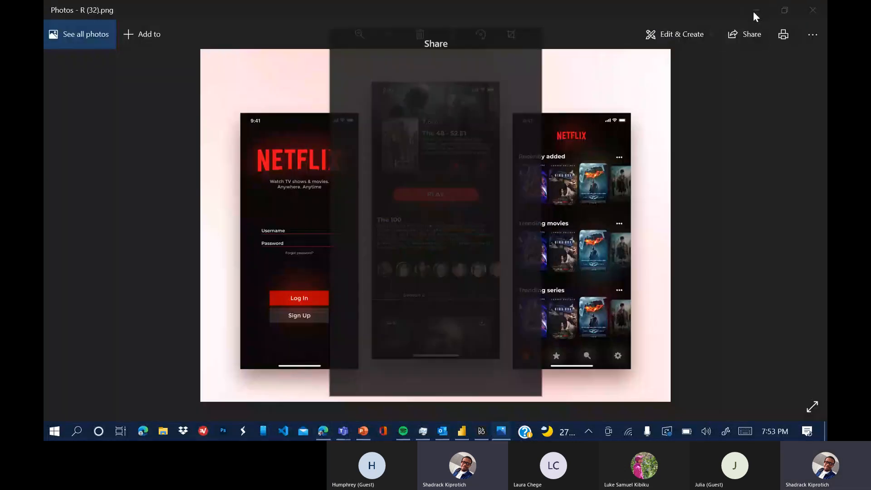
left_click(698, 116)
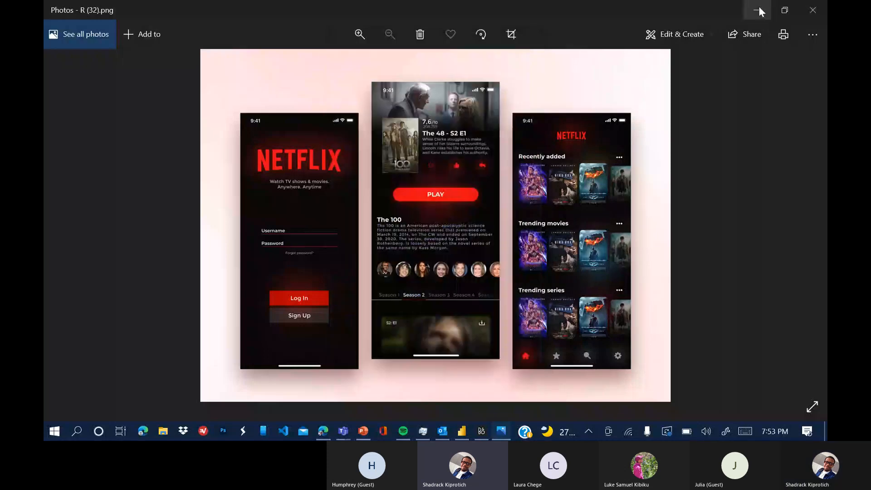
left_click(758, 7)
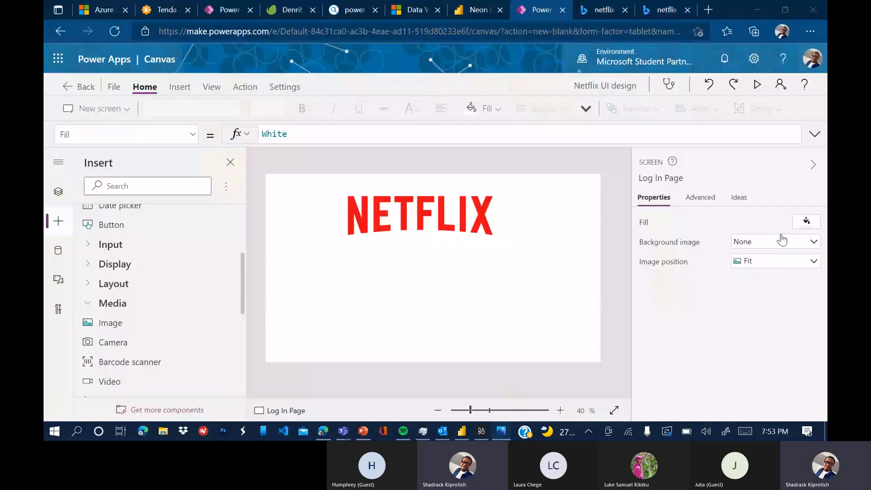
left_click(804, 222)
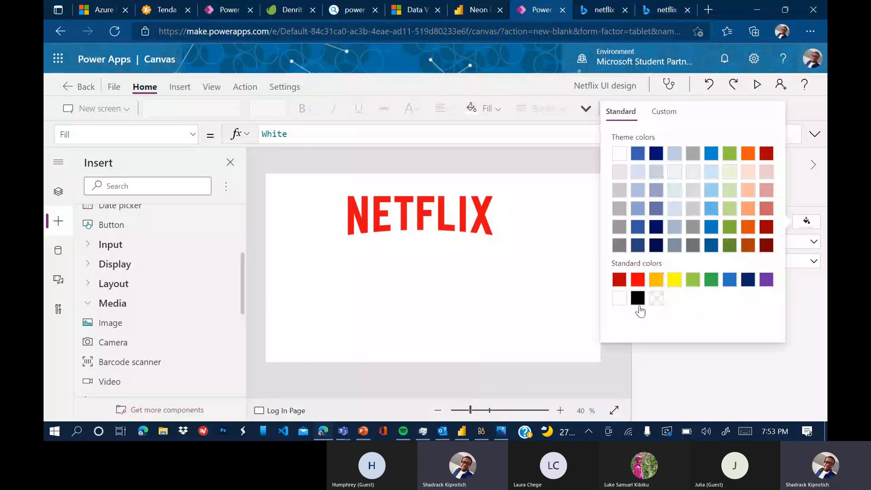
left_click(637, 298)
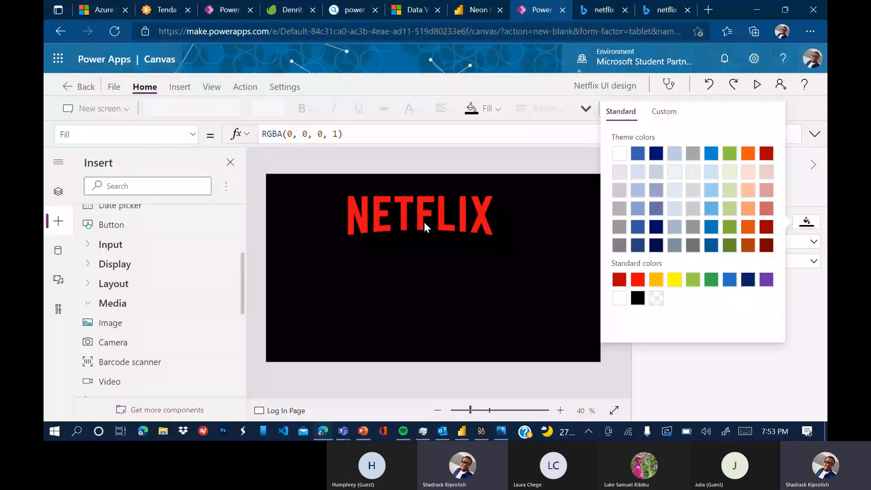
Shrink the Netflix logo to about 396 by 101 and place it near the upper middle of the page.
left_click(423, 222)
left_click_drag(456, 219, 470, 218)
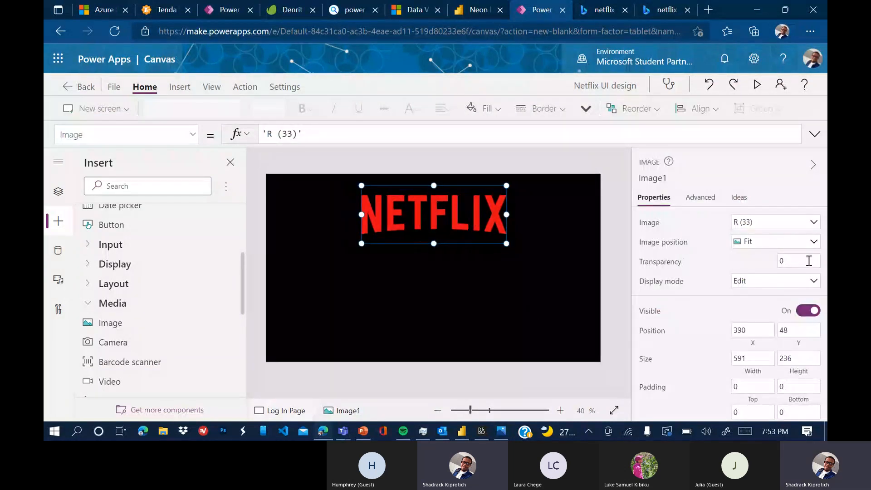
scroll(768, 315, "down", 1)
scroll(767, 315, "down", 2)
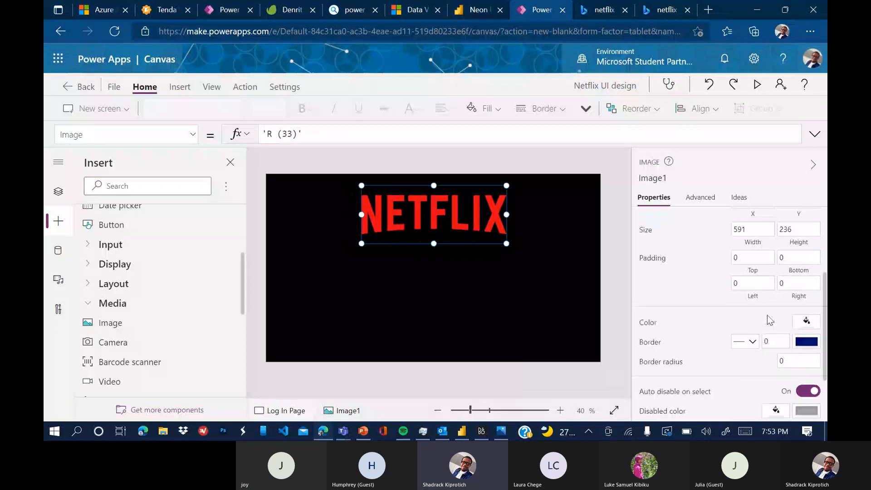
scroll(760, 307, "down", 1)
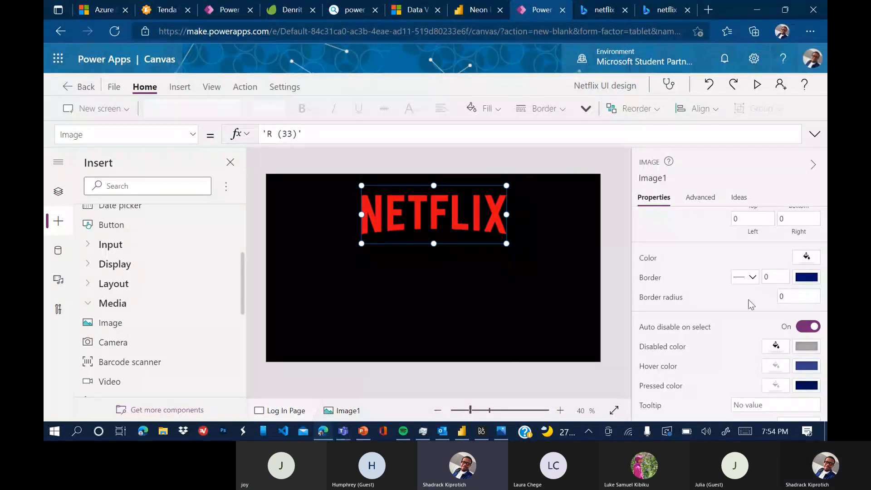
scroll(751, 305, "down", 1)
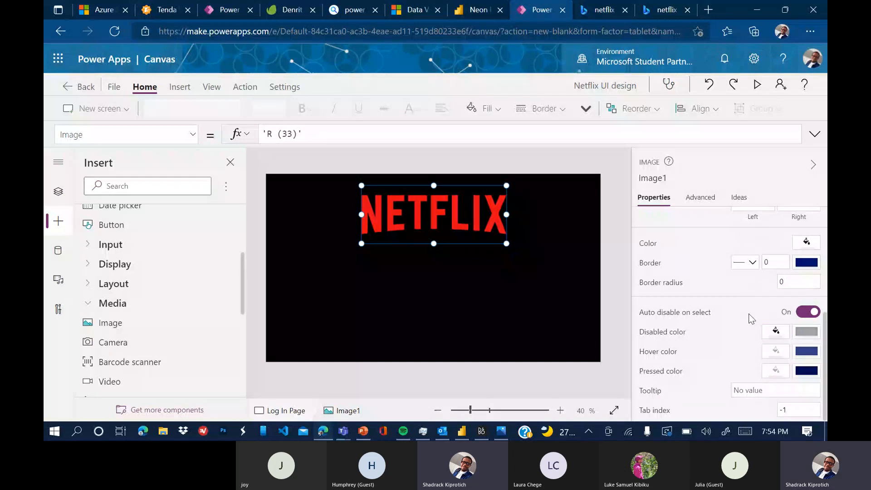
left_click_drag(485, 230, 444, 212)
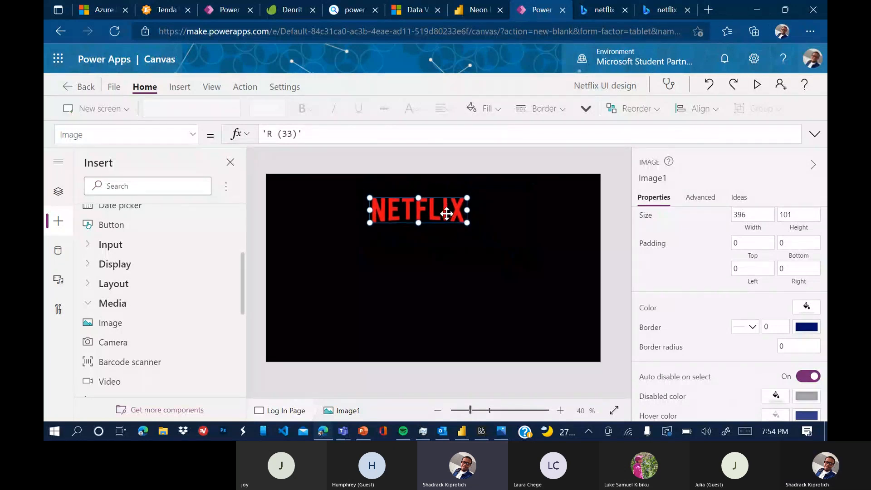
left_click(414, 287)
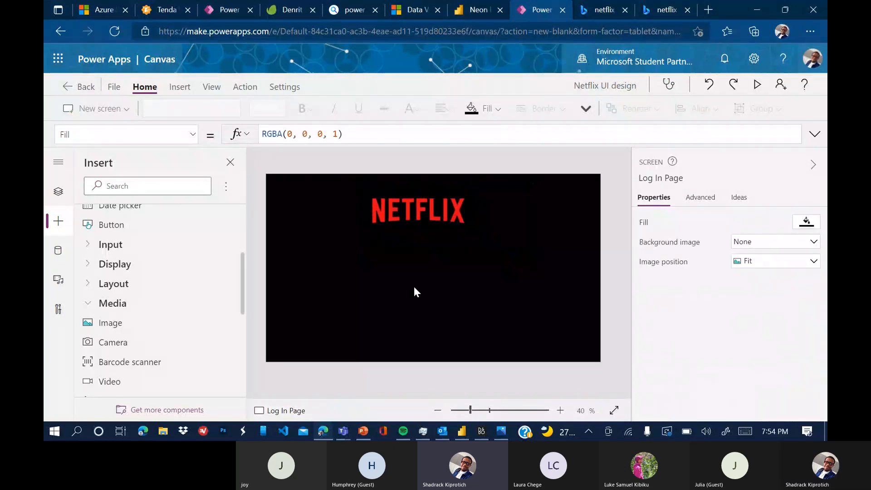
Check the reference design in Photos and insert a text label just below the Netflix logo in the canvas app.
left_click(504, 432)
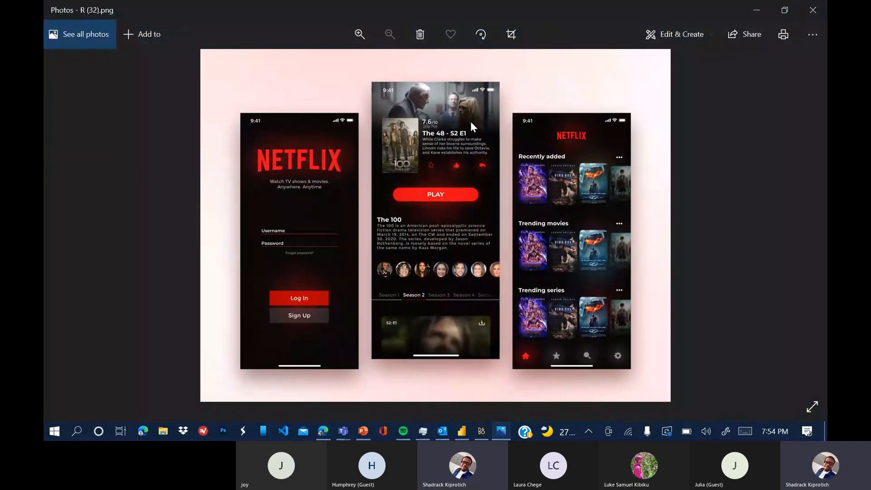
left_click(754, 10)
scroll(108, 287, "up", 5)
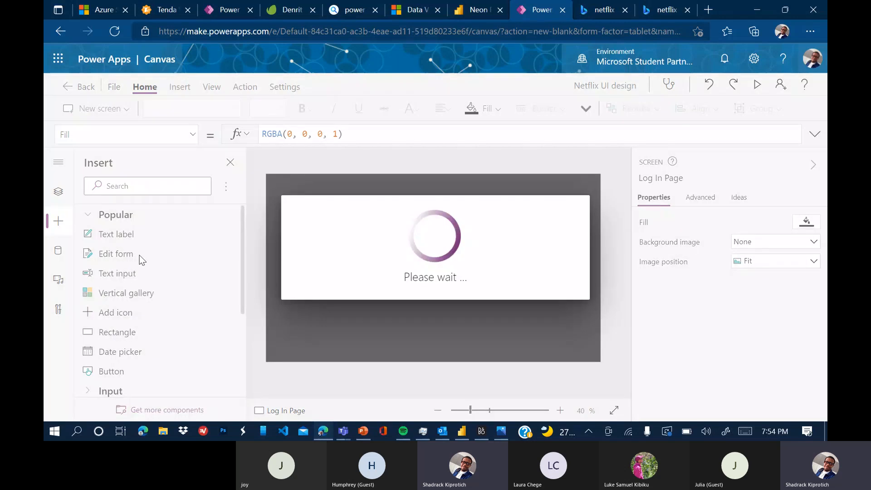
left_click_drag(116, 234, 433, 248)
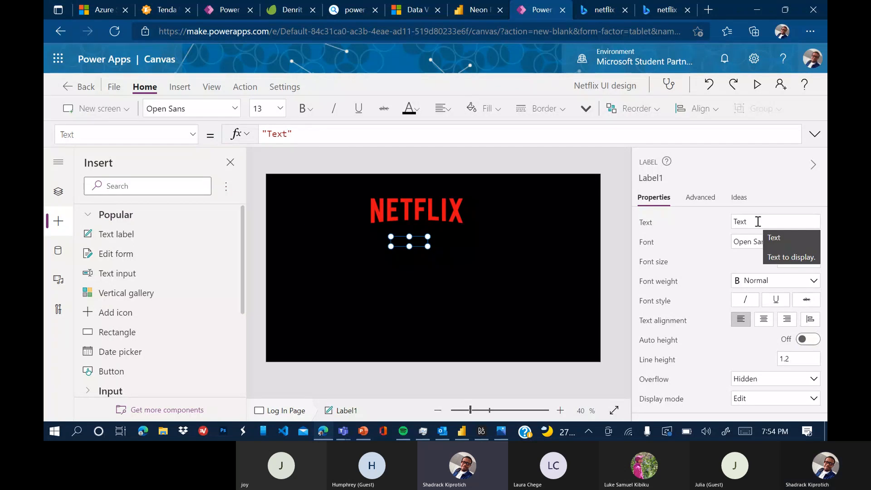
Check the reference design in Photos and set the label's text to "Watch Tv shows & Movies anywhere anytime" in the canvas app.
left_click_drag(758, 221, 741, 221)
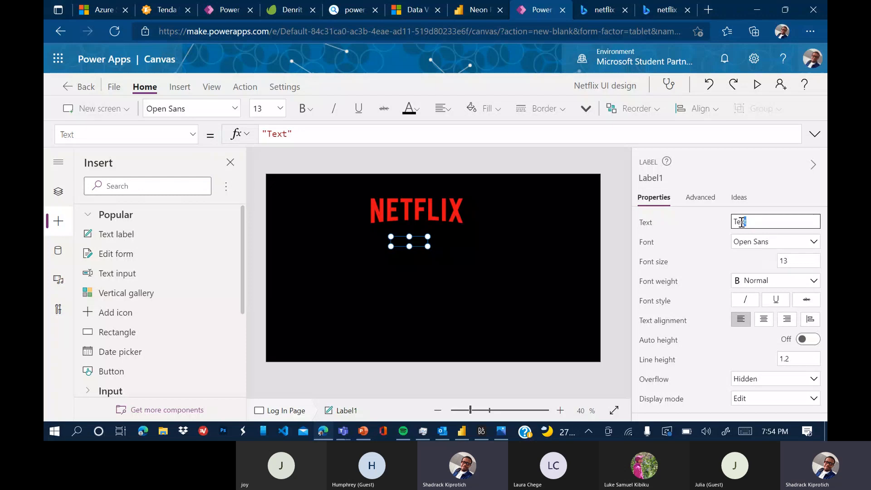
left_click_drag(742, 222, 731, 226)
left_click(501, 433)
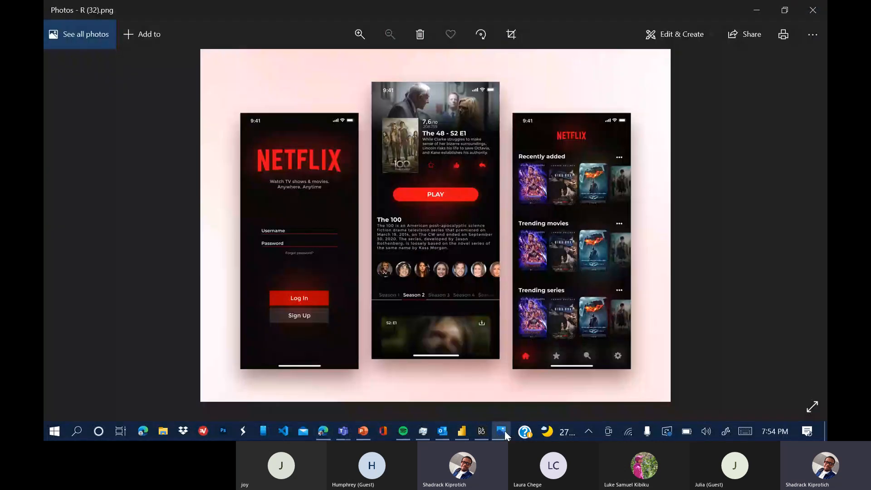
left_click(503, 433)
type("watc")
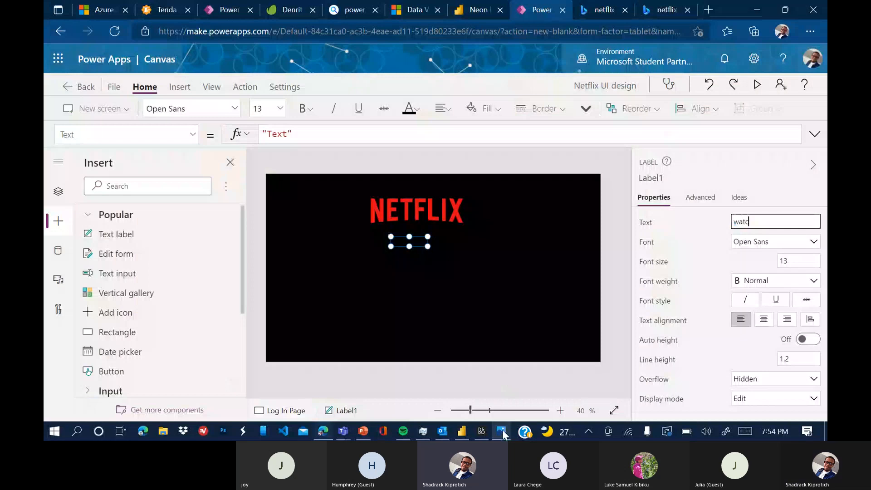
key("BackSpace")
key("BackSpace")
key("BackSpace")
key("BackSpace")
type("Watch Tv shows ad")
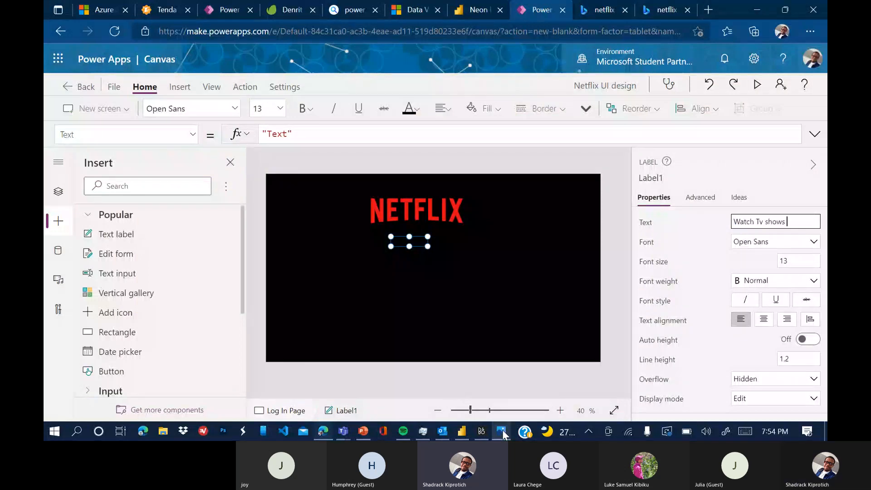
key("BackSpace")
key("BackSpace")
type("& Movies anywhere")
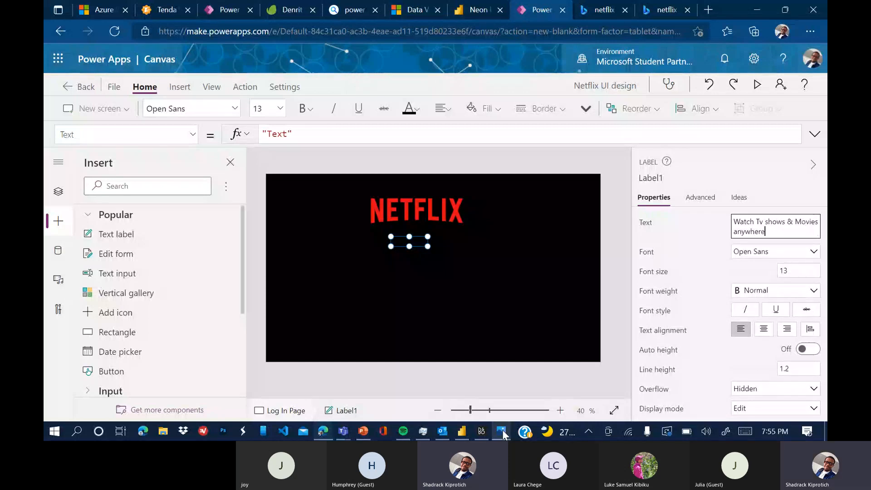
type(" anytime")
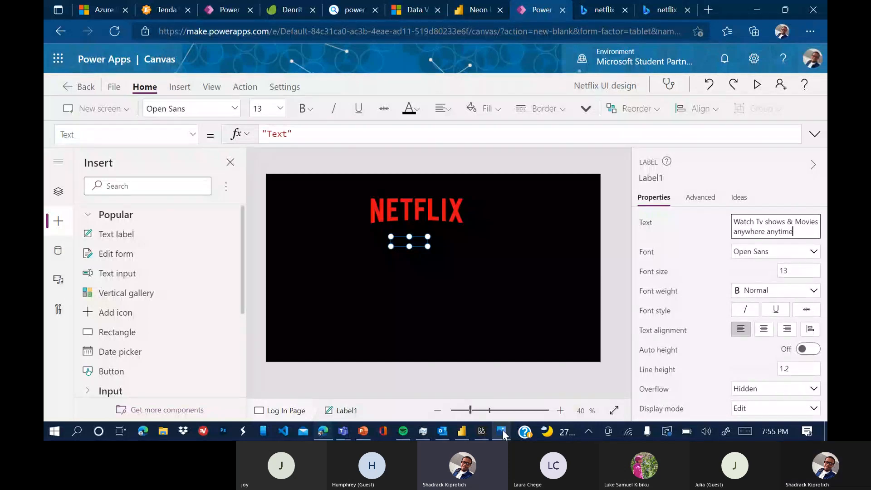
left_click(562, 437)
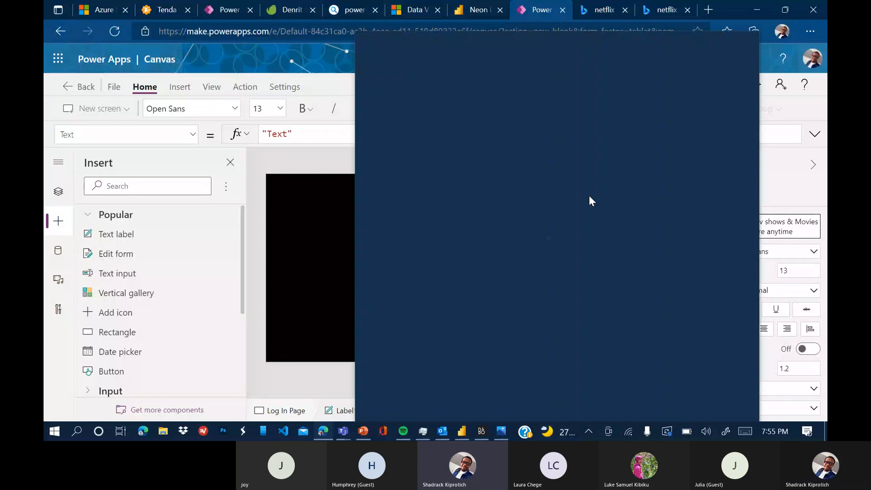
Enlarge the tagline label to about 185 by 57 and select its whole text formula.
left_click(435, 247)
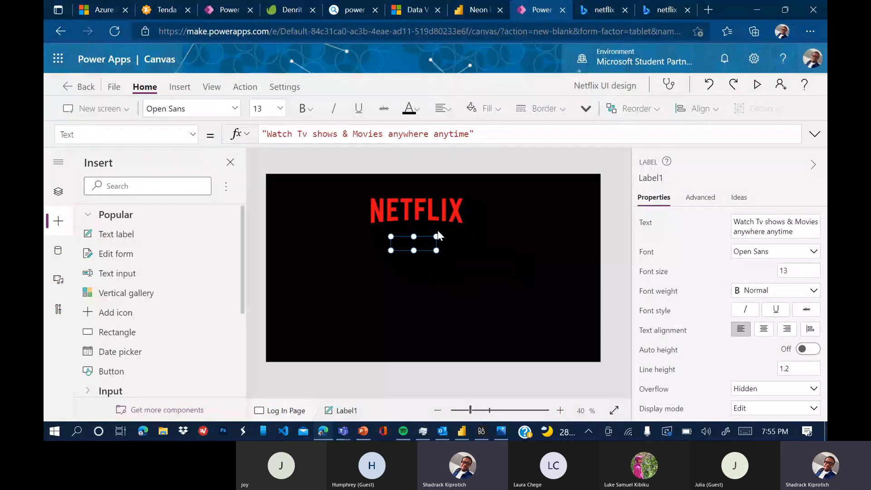
left_click(485, 134)
left_click_drag(280, 140, 252, 137)
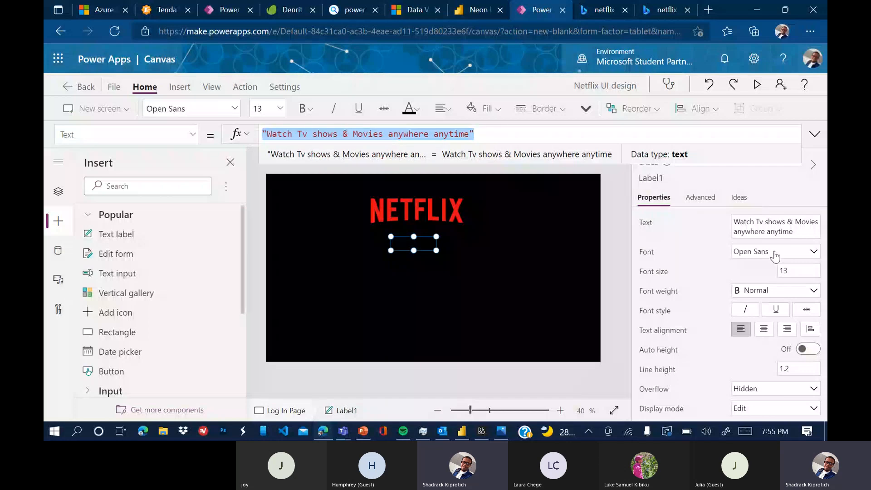
Set the tagline label's text color to white and its fill to black.
scroll(764, 305, "down", 3)
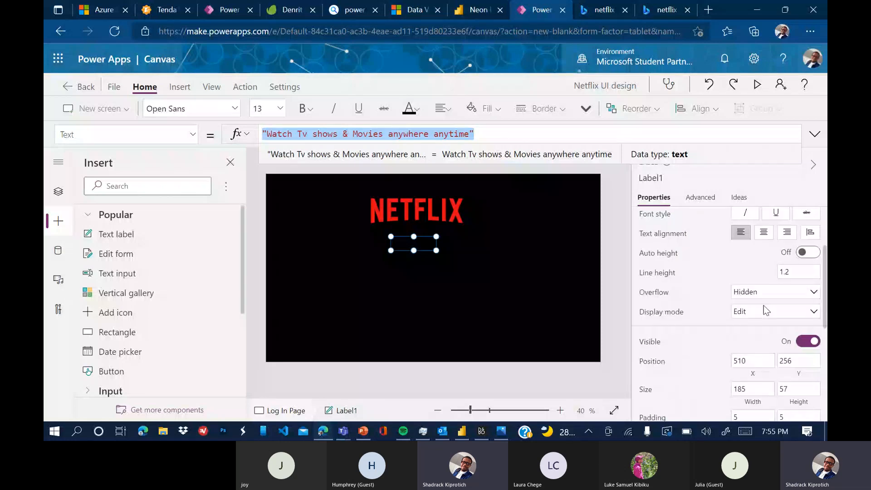
scroll(764, 306, "down", 3)
left_click(804, 321)
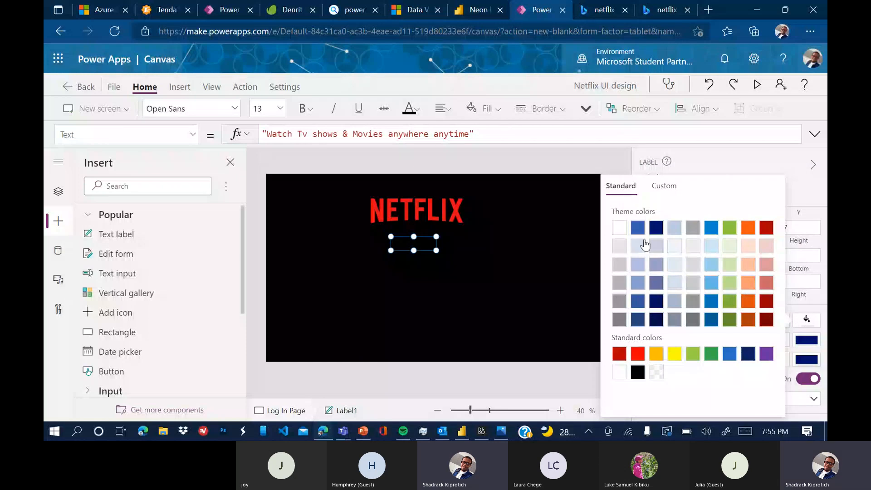
left_click(729, 282)
left_click(776, 319)
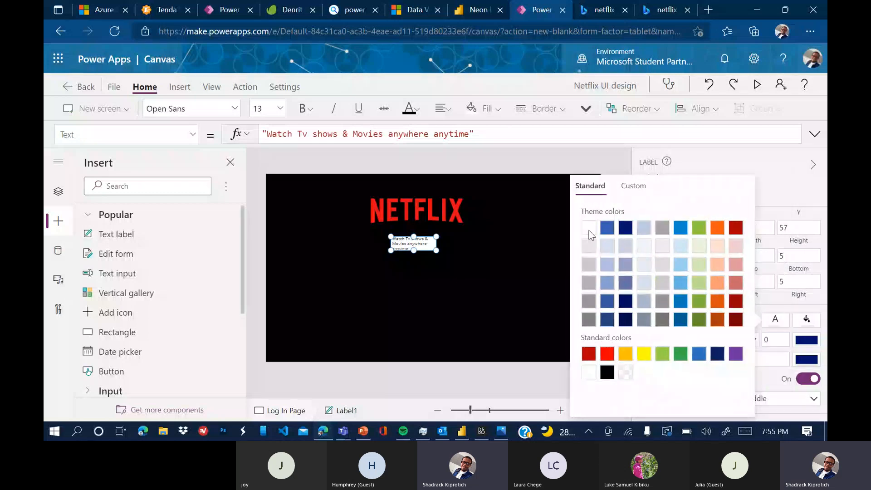
left_click(590, 229)
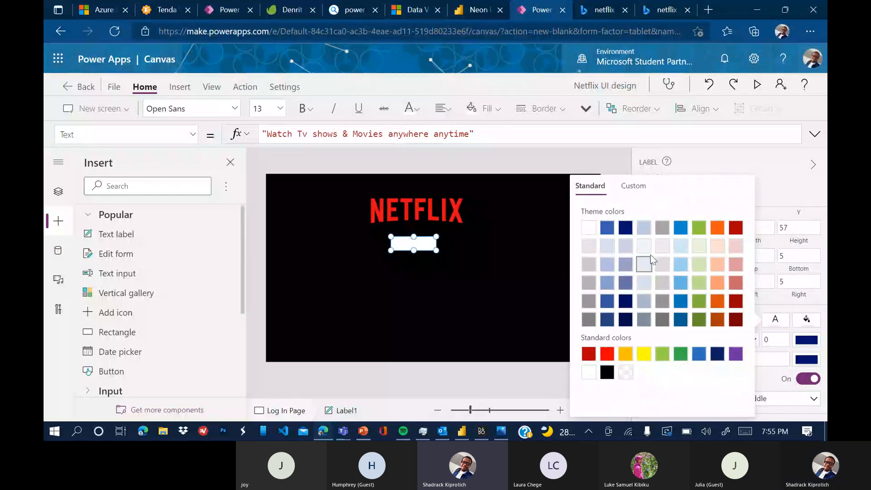
left_click(813, 325)
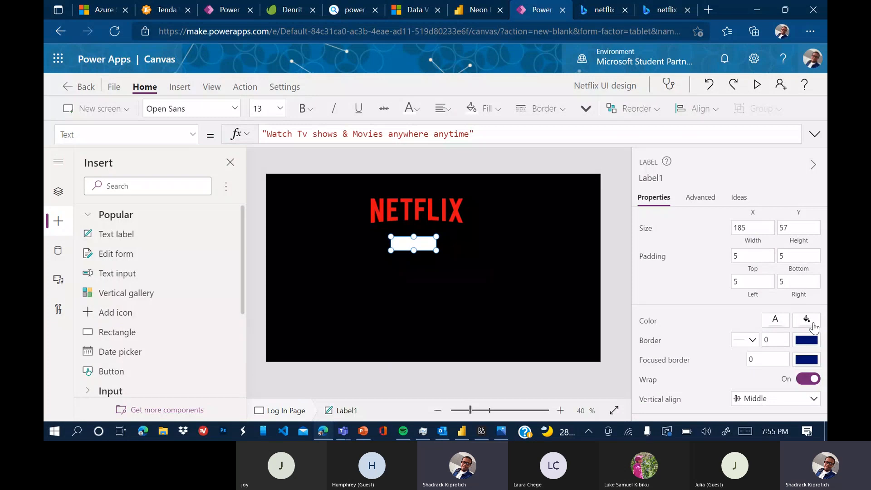
left_click(812, 325)
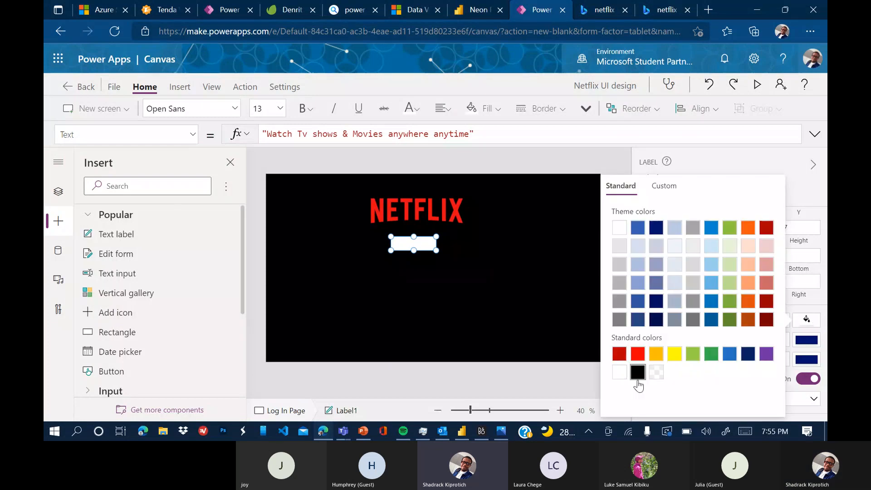
left_click(637, 372)
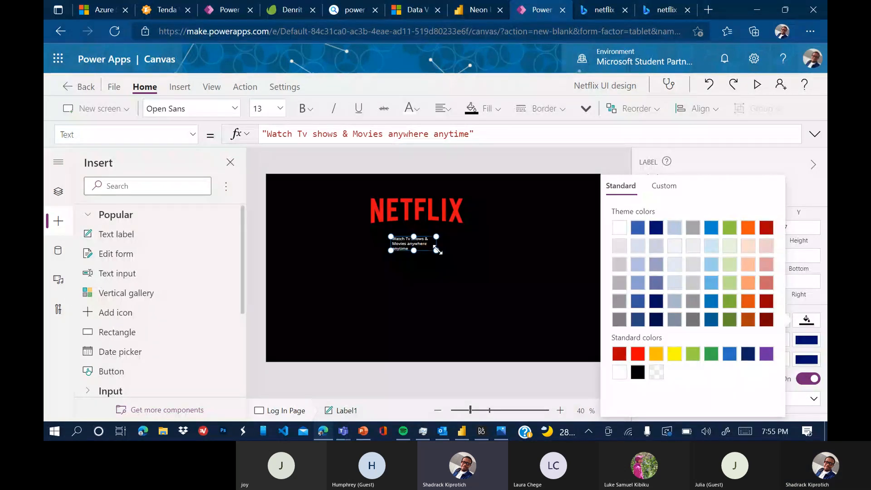
Enlarge the tagline label to about 367 by 94 and reposition it to about 468, 160 beneath the Netflix logo, moved to about 403, 82.
mouse_move(437, 250)
left_mouse_down()
mouse_move(480, 260)
mouse_move(449, 241)
left_mouse_up()
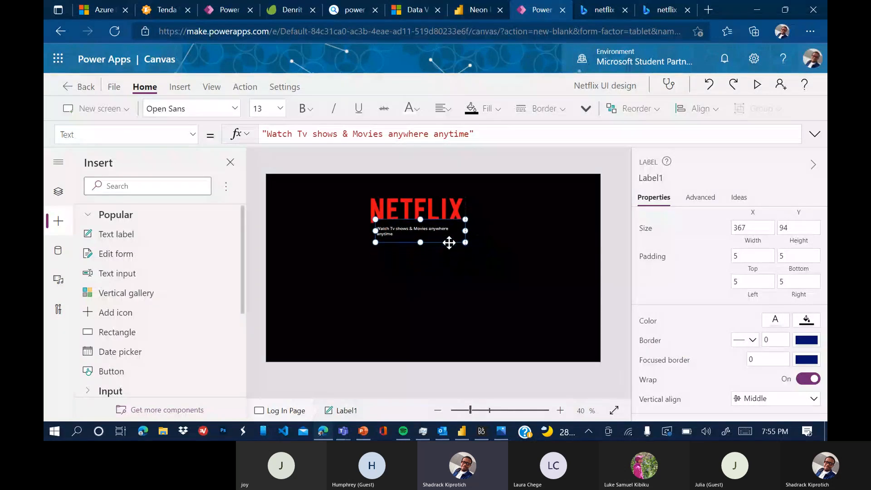
left_click(436, 283)
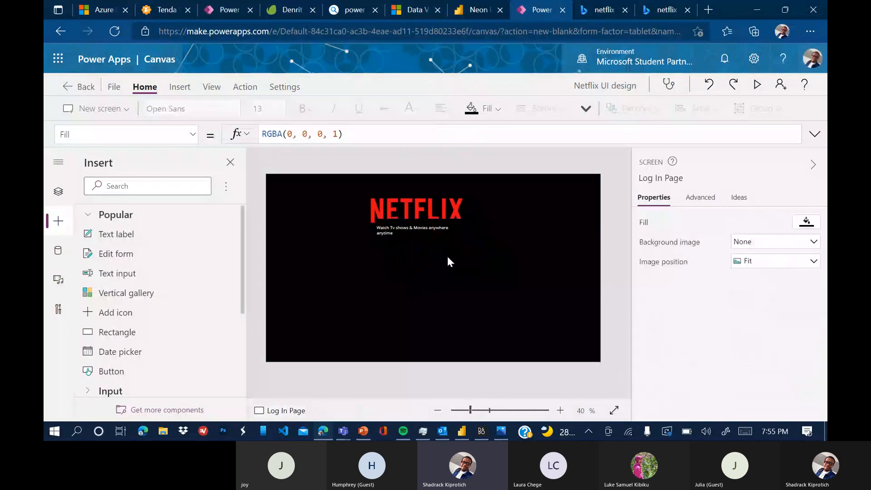
left_click(418, 212)
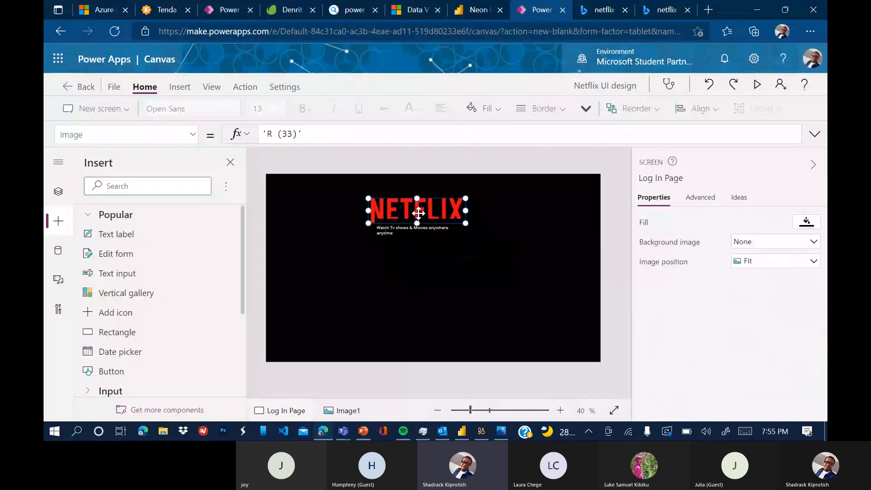
left_click(409, 235)
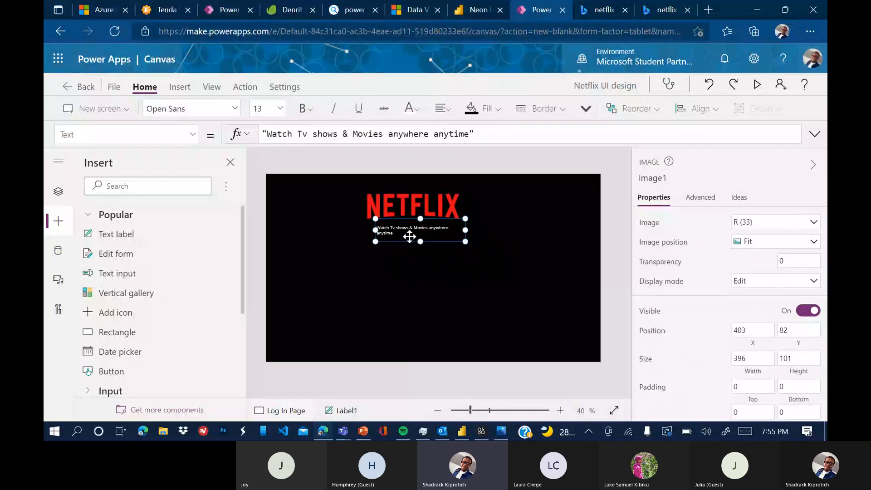
left_click_drag(409, 242, 413, 236)
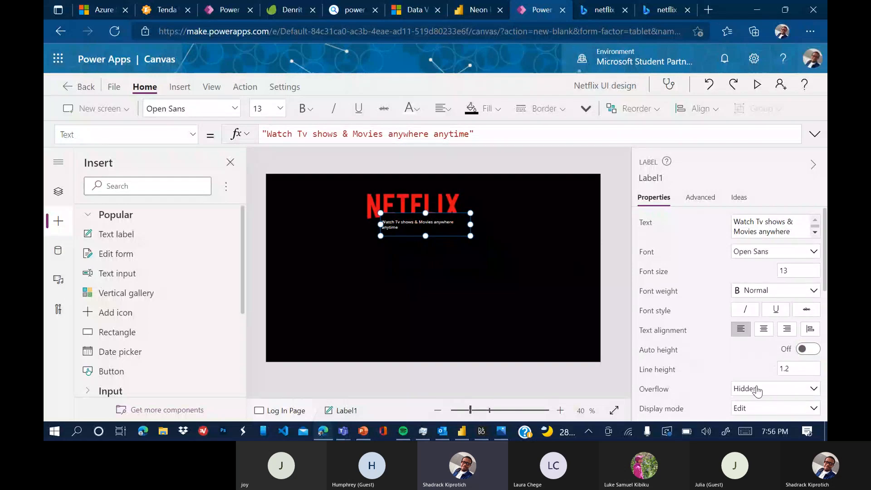
Make the tagline label's fill transparent and shift the label slightly left beneath the Netflix logo.
scroll(740, 363, "down", 4)
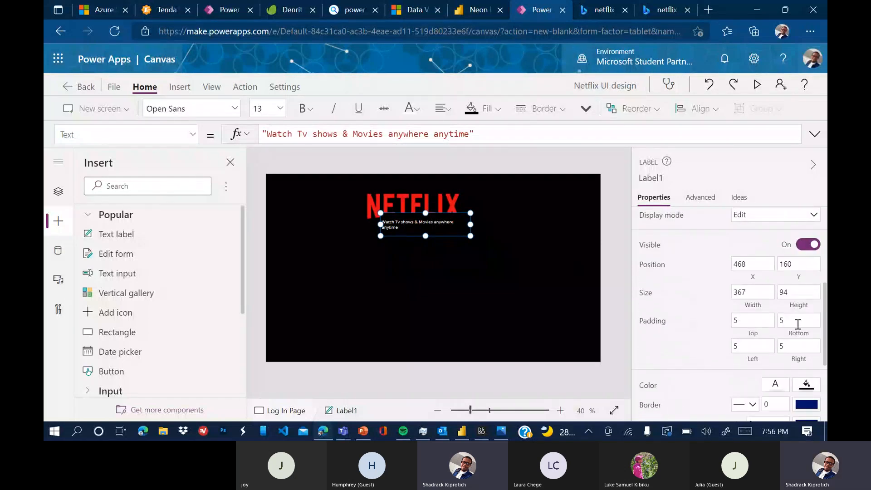
scroll(755, 327, "down", 2)
left_click(776, 320)
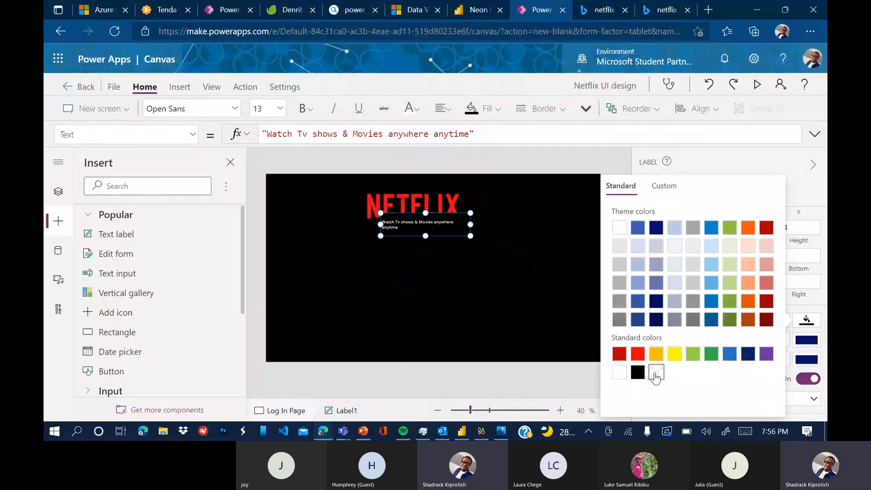
left_click(656, 373)
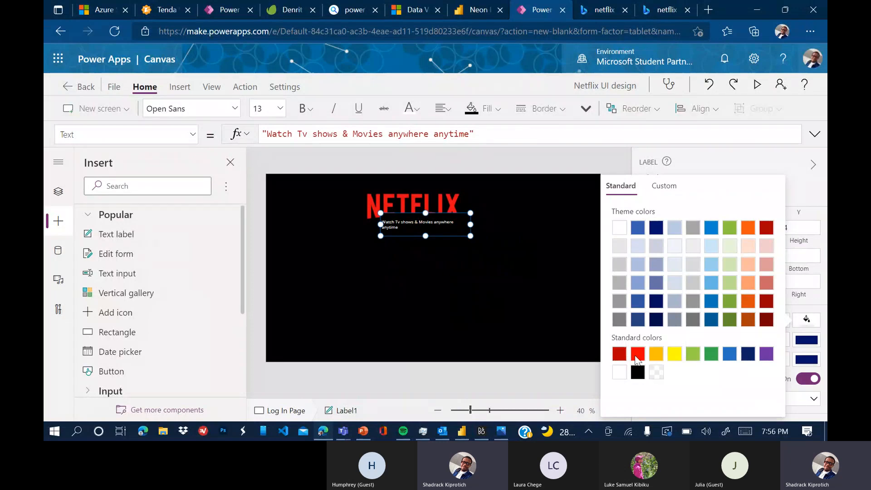
left_click_drag(447, 229, 440, 229)
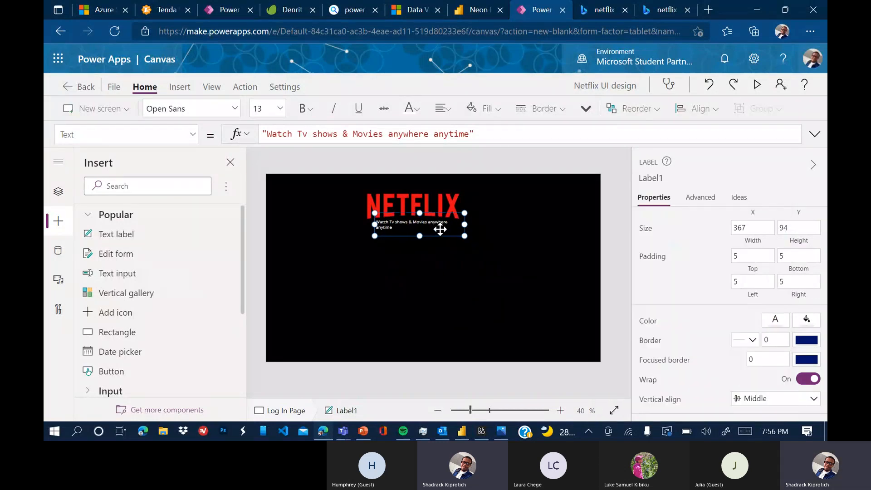
left_click(516, 239)
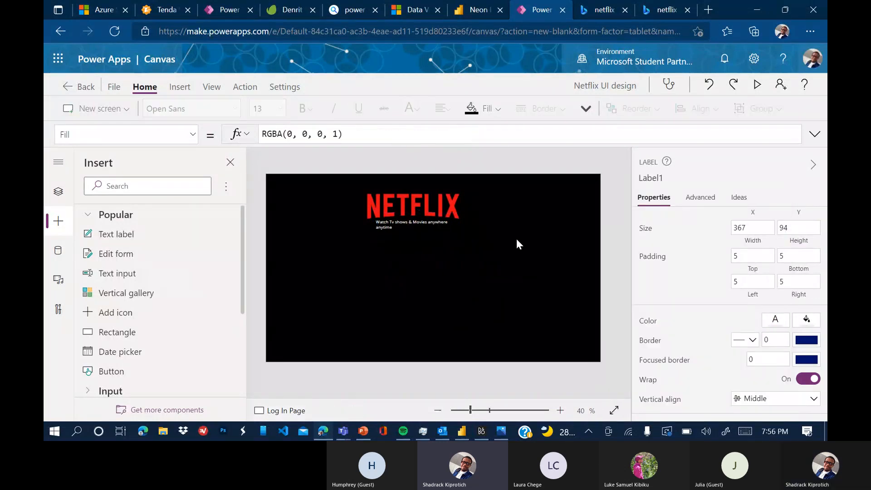
Check the reference design in Photos, set the tagline label's font to Segoe UI and center the label beneath the logo.
left_click(419, 226)
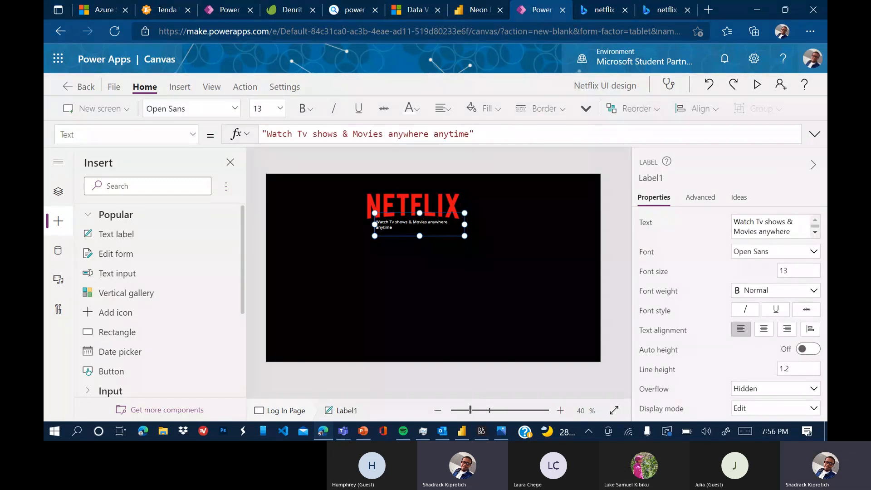
left_click(500, 431)
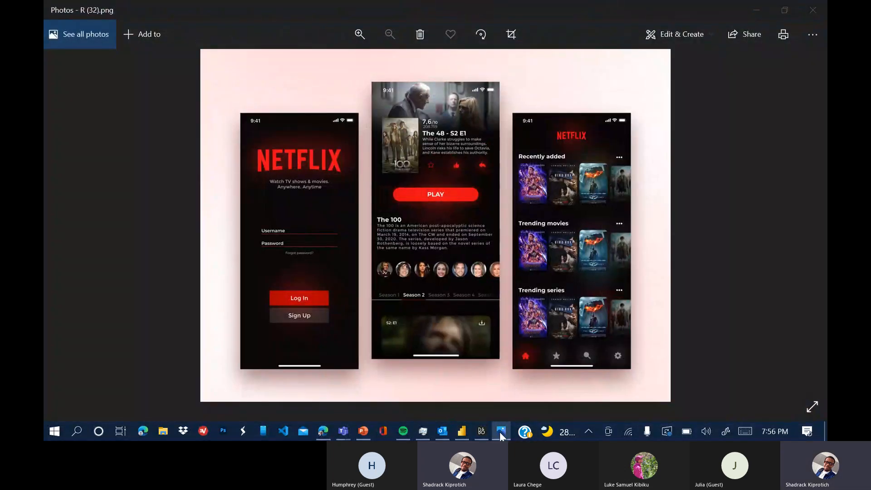
left_click(500, 433)
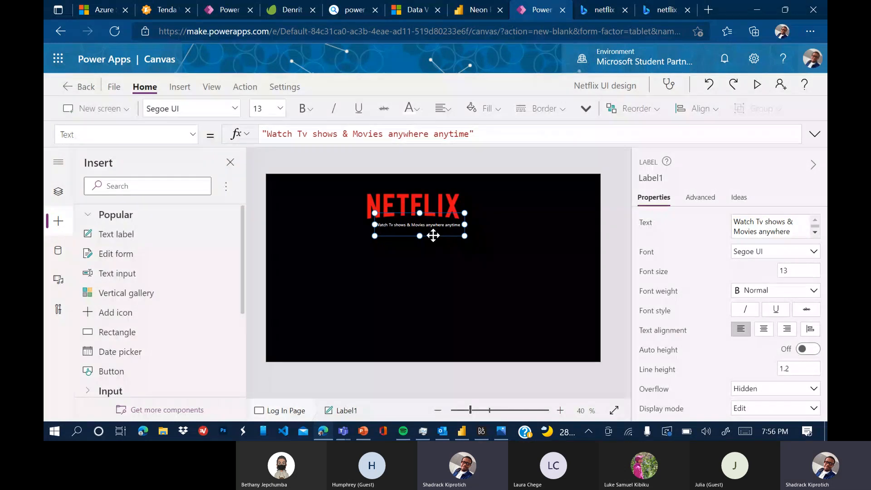
left_click(477, 274)
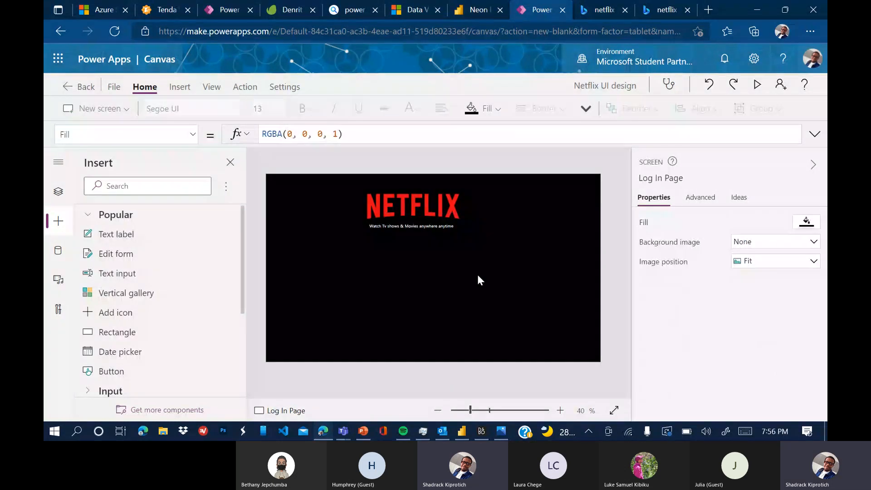
Check the reference design in Photos, insert a text input and place it near the page's center, below the tagline.
left_click(501, 431)
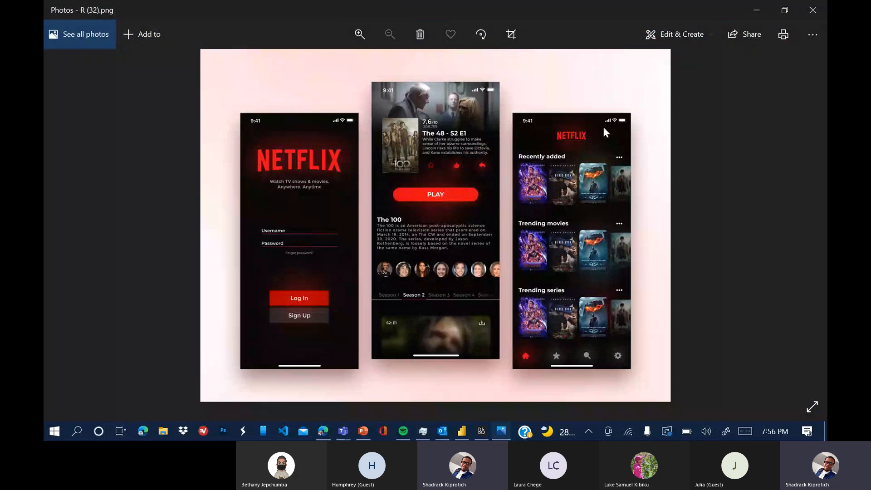
left_click(756, 13)
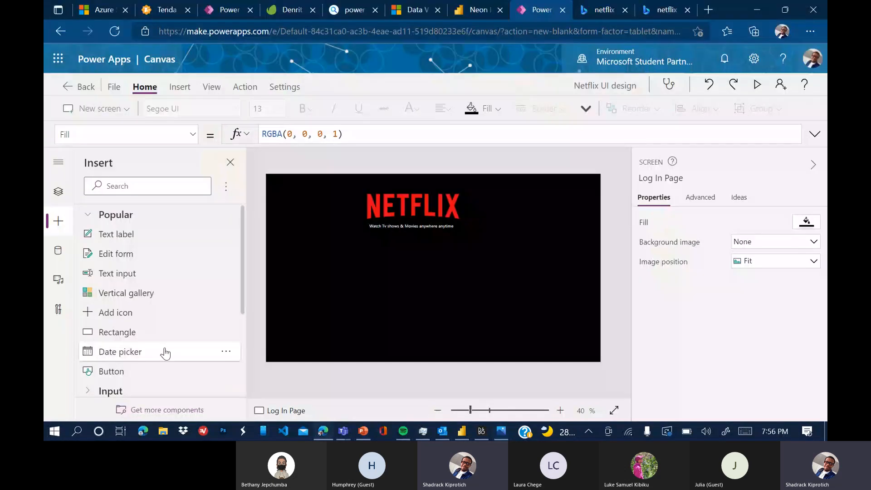
left_click(130, 278)
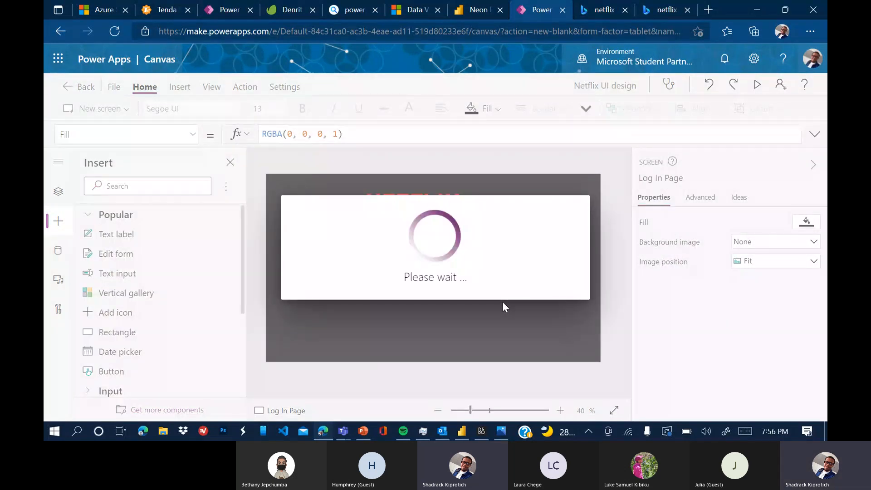
left_click_drag(342, 205, 424, 275)
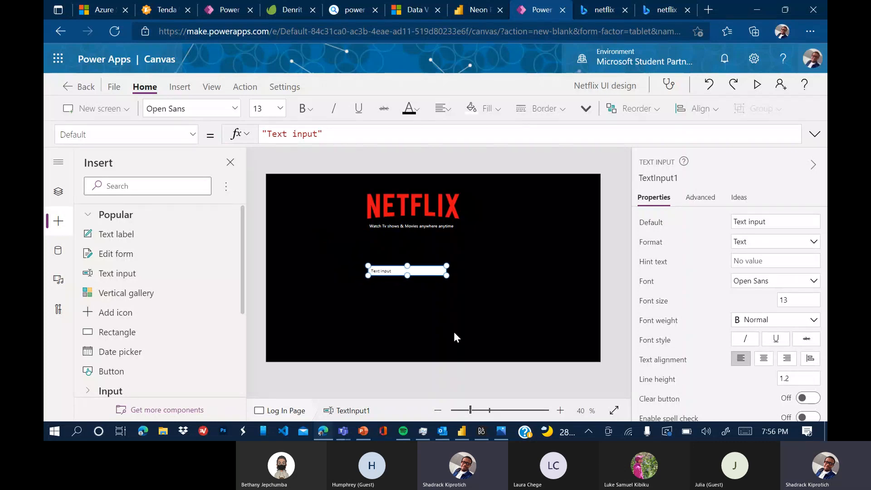
Check the reference design in Photos and set the text input's default text to Username.
left_click_drag(771, 222, 732, 222)
left_click(501, 431)
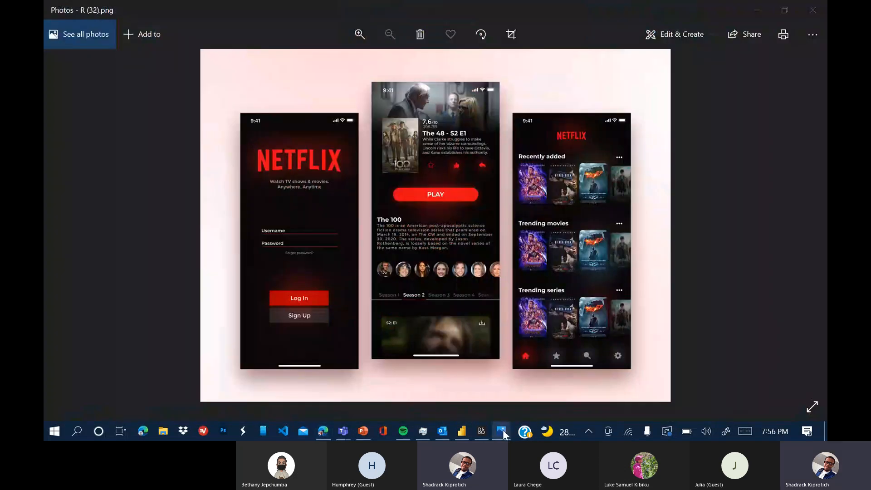
left_click(501, 431)
type("Us")
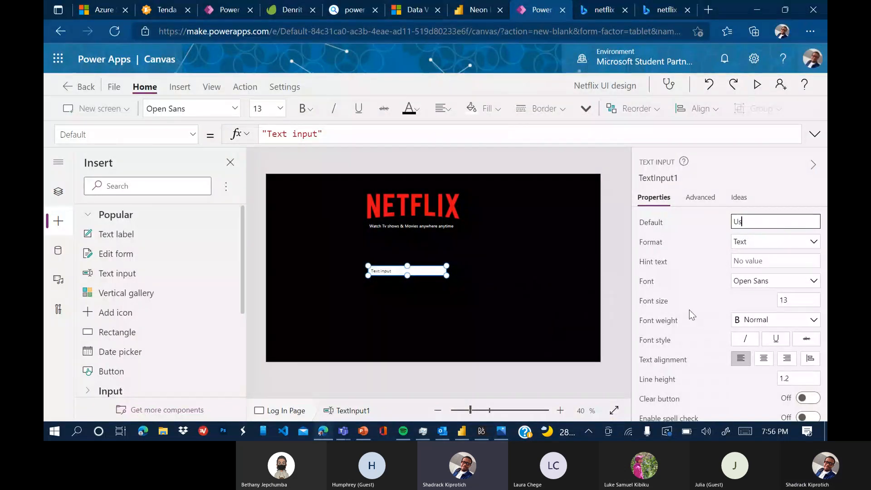
type("ername")
left_click(426, 277)
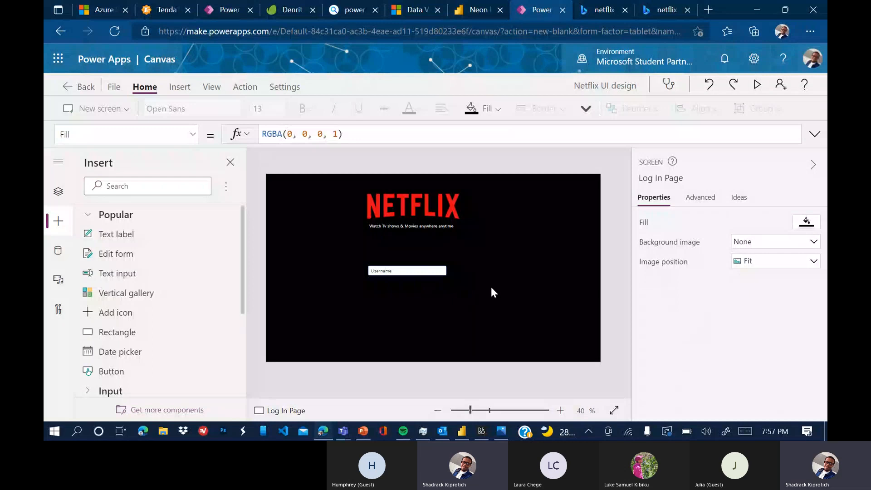
Insert a second text input, place it just beneath the Username input and set its text to Password.
left_click(117, 273)
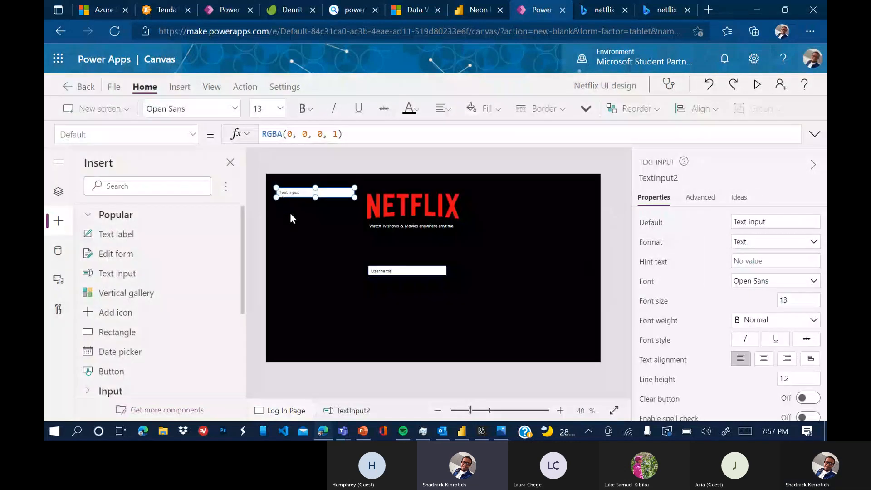
left_click_drag(303, 192, 395, 299)
double_click(395, 298)
type("Passwo")
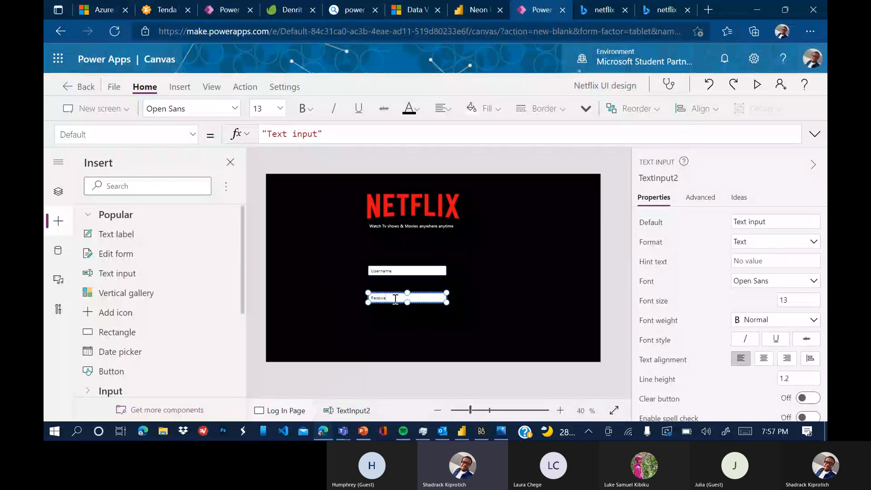
type("rd")
left_click(442, 298)
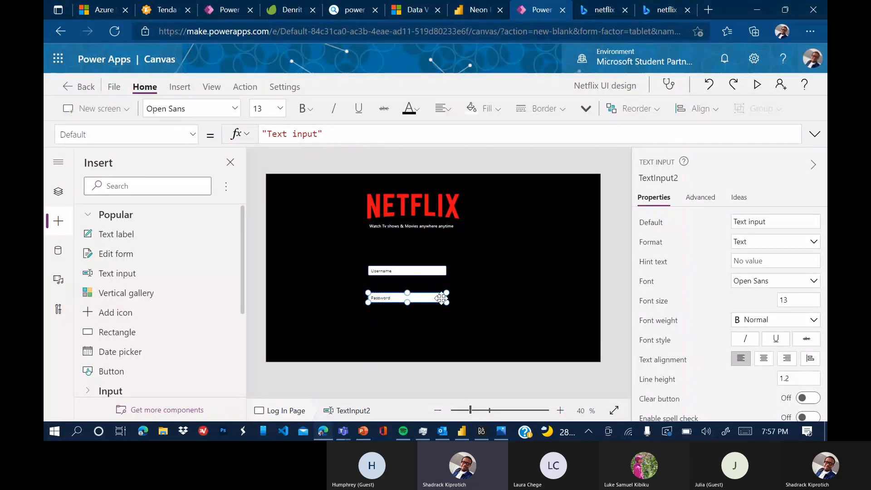
left_click_drag(441, 298, 441, 291)
left_click(431, 280)
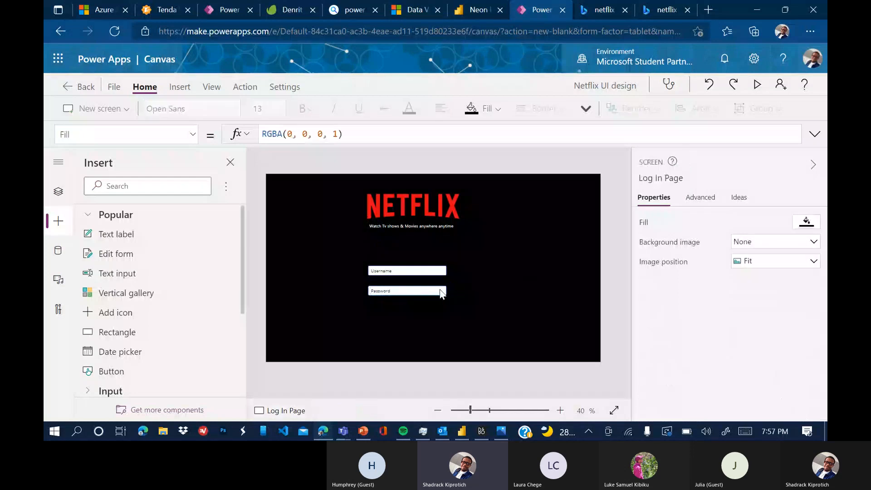
Compare the Username input with the reference design and look through its advanced properties for styling options.
double_click(426, 271)
key("alt+Tab")
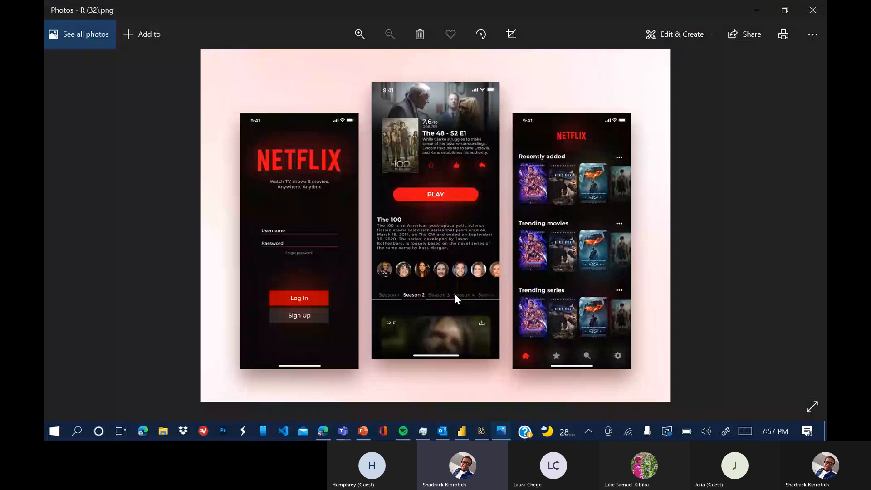
key("alt+Tab")
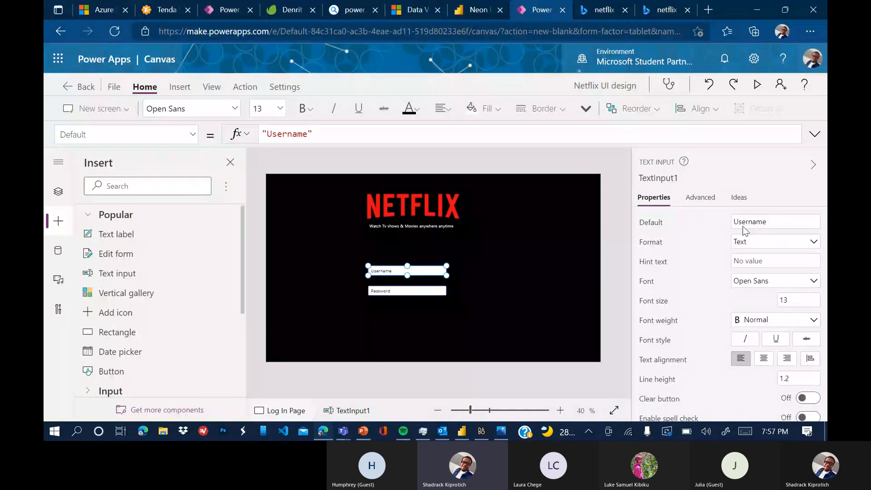
left_click(701, 197)
left_click(667, 200)
left_click(701, 200)
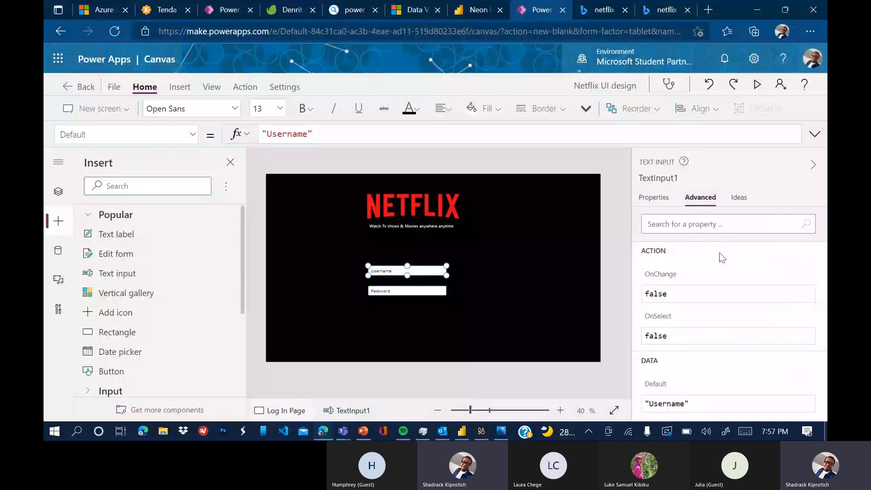
scroll(719, 255, "down", 1)
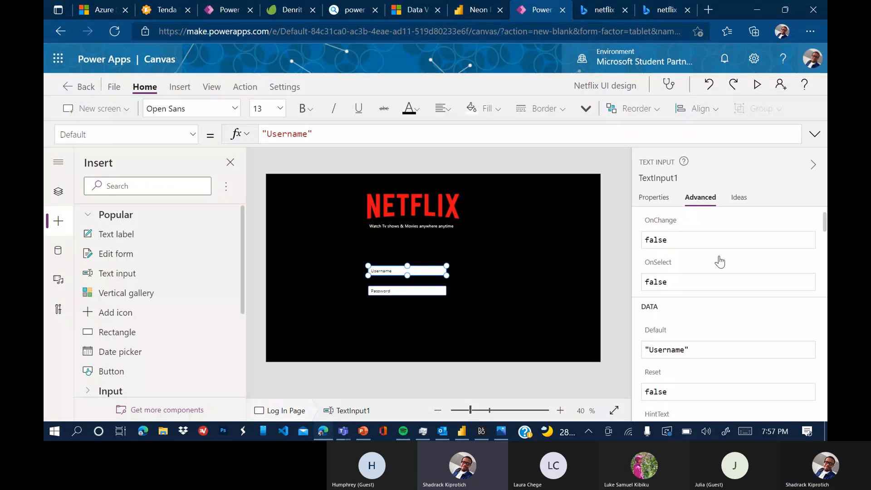
scroll(720, 262, "down", 1)
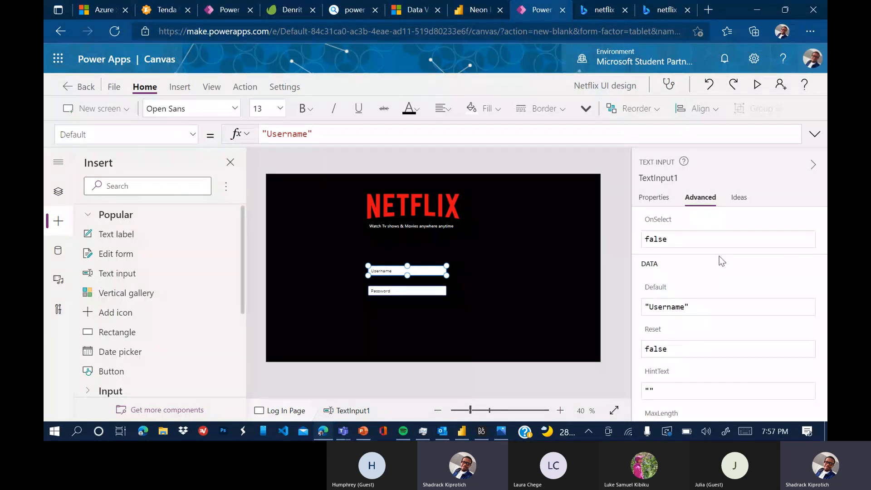
scroll(726, 268, "down", 6)
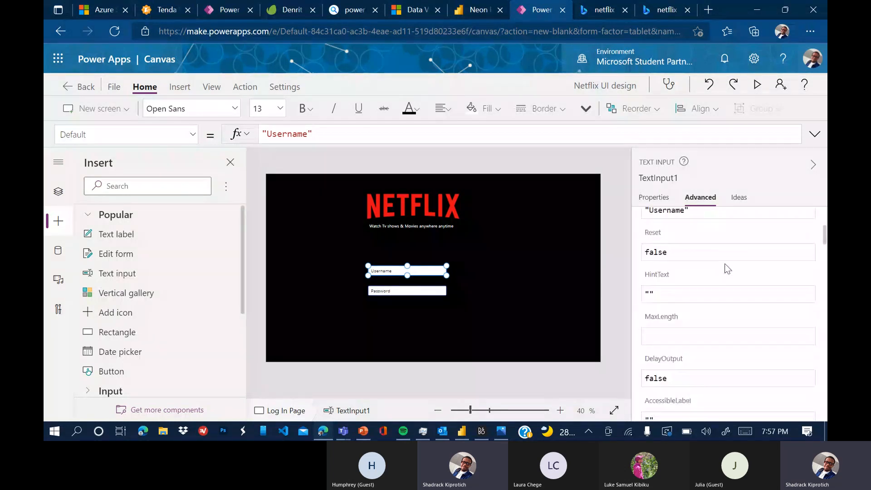
scroll(725, 271, "down", 15)
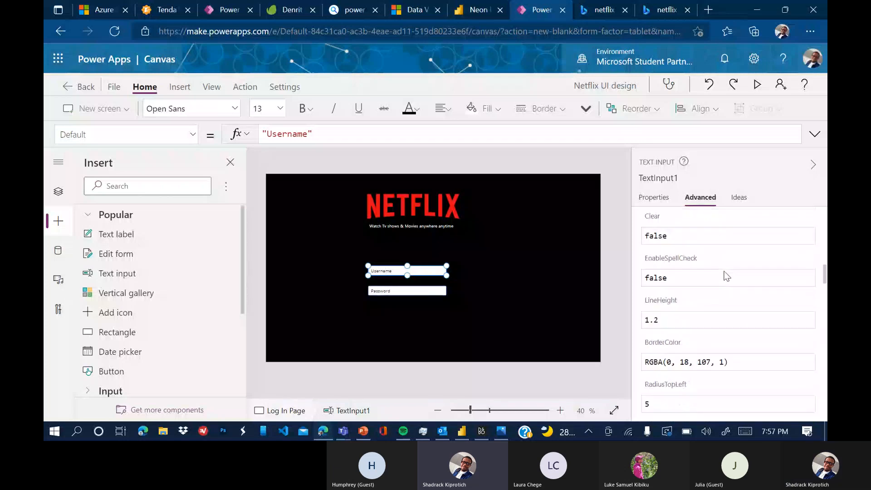
scroll(723, 275, "down", 1)
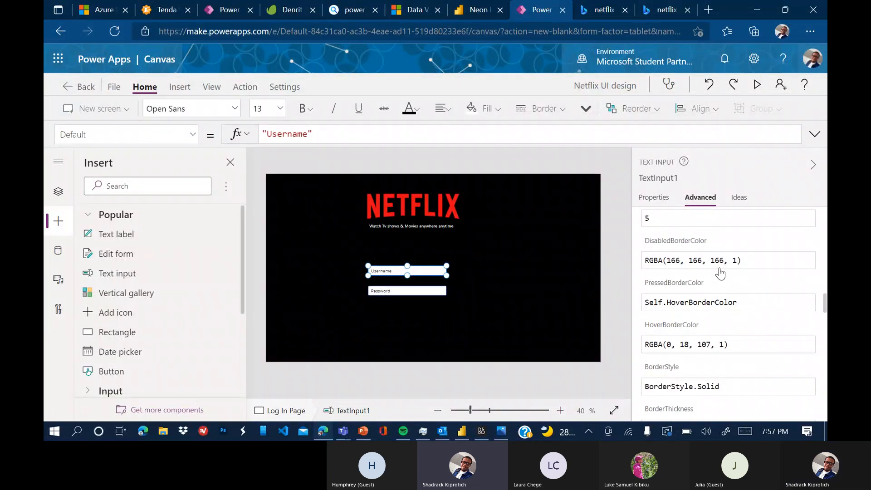
scroll(721, 274, "down", 6)
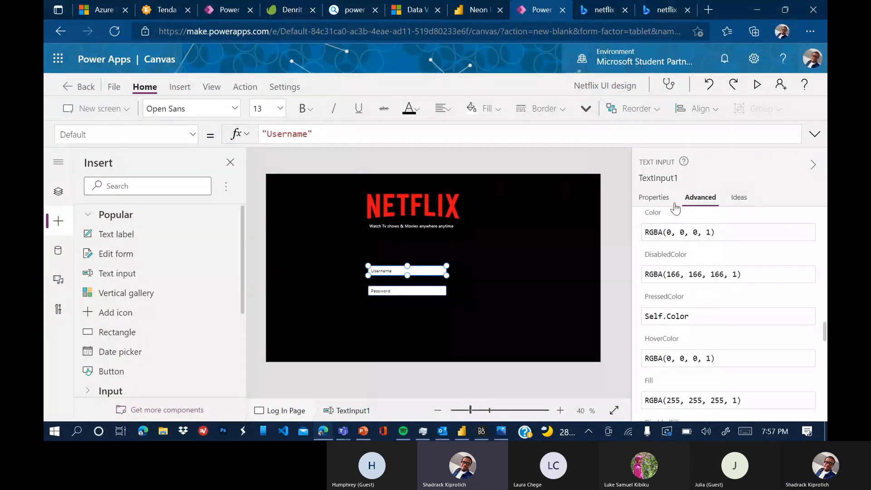
left_click(740, 197)
Set the text color of both the Username and Password inputs to the bright standard red.
left_click(654, 197)
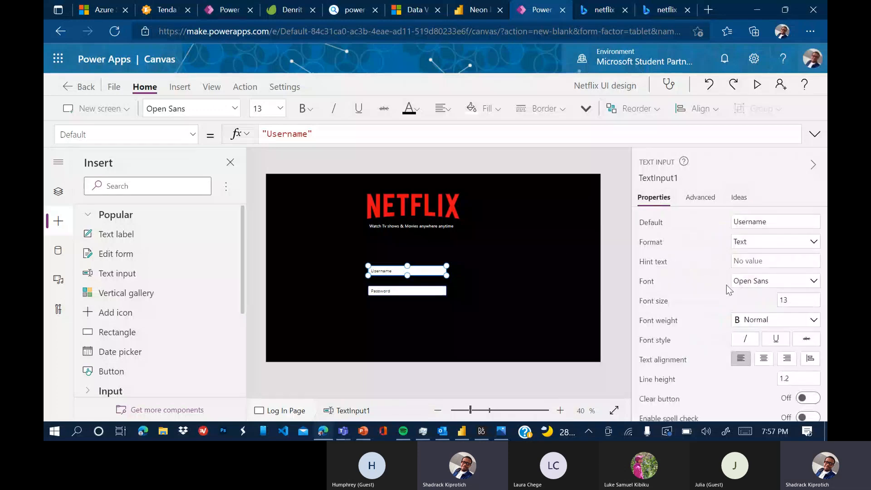
scroll(721, 288, "down", 5)
scroll(734, 291, "down", 5)
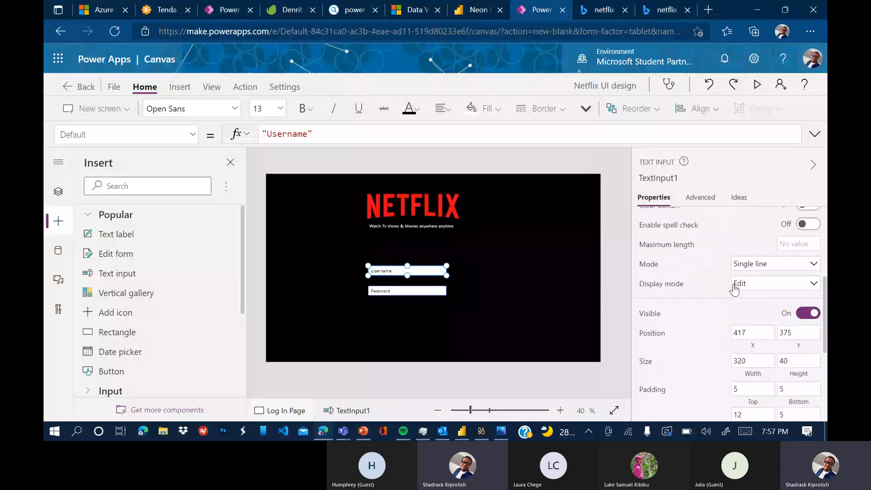
left_click(775, 296)
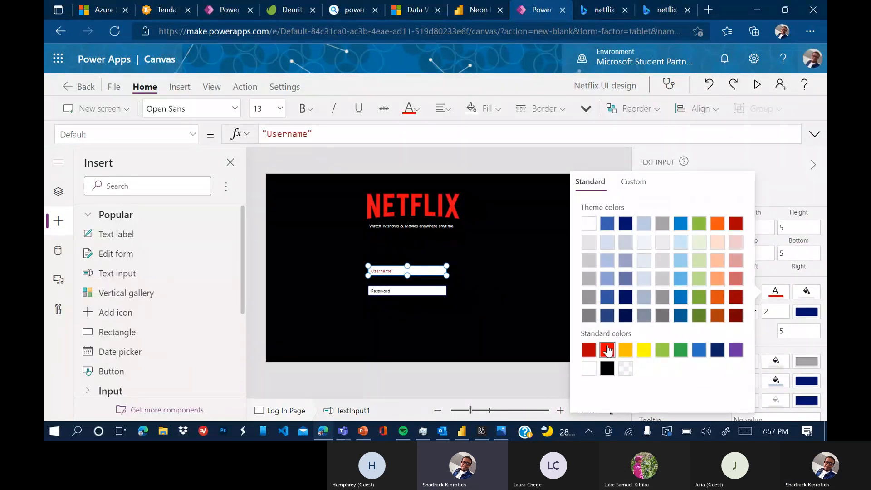
left_click(607, 349)
left_click(429, 294)
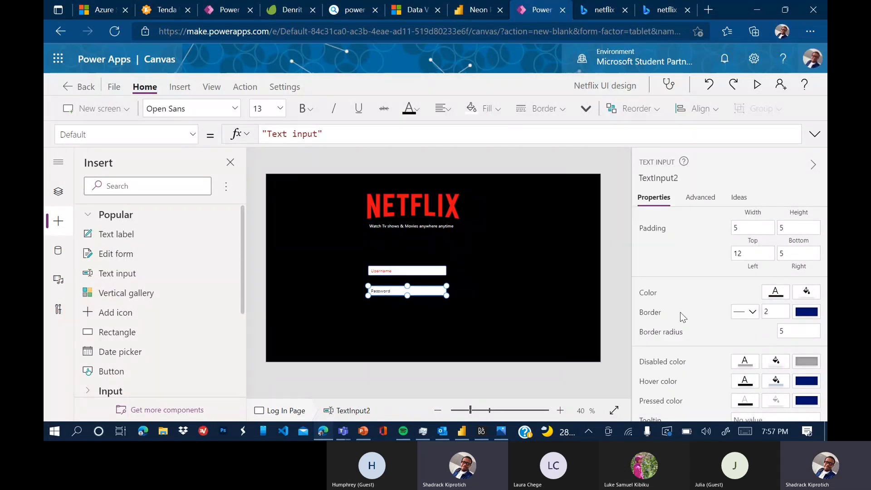
left_click(768, 298)
left_click(607, 350)
left_click(503, 344)
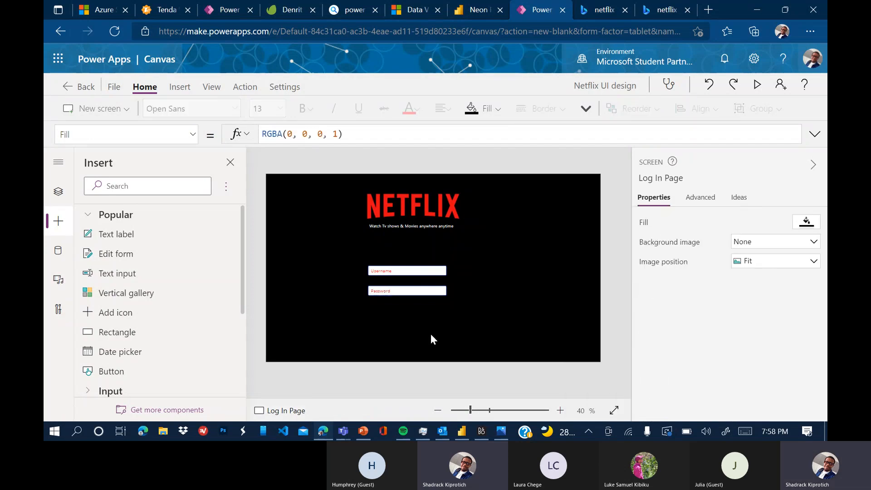
Check the reference design, insert a button and place it centered beneath the Password input at about 497, 537.
key("alt+Tab")
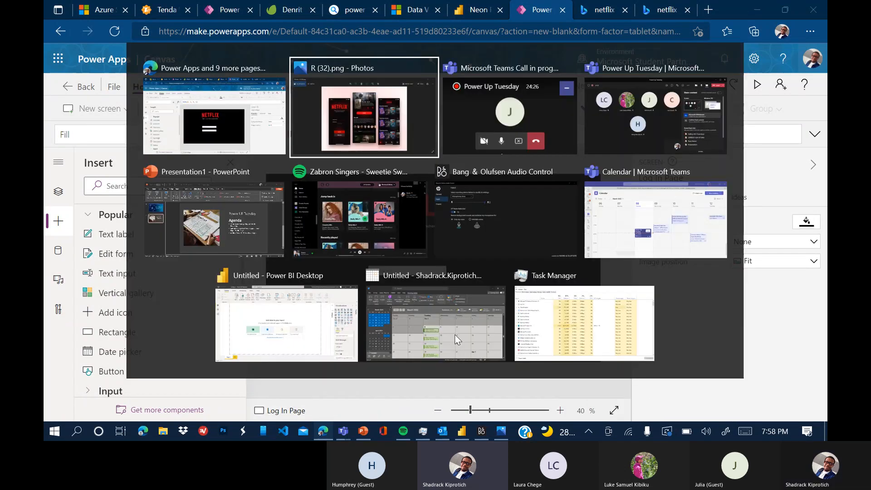
key("alt+Tab")
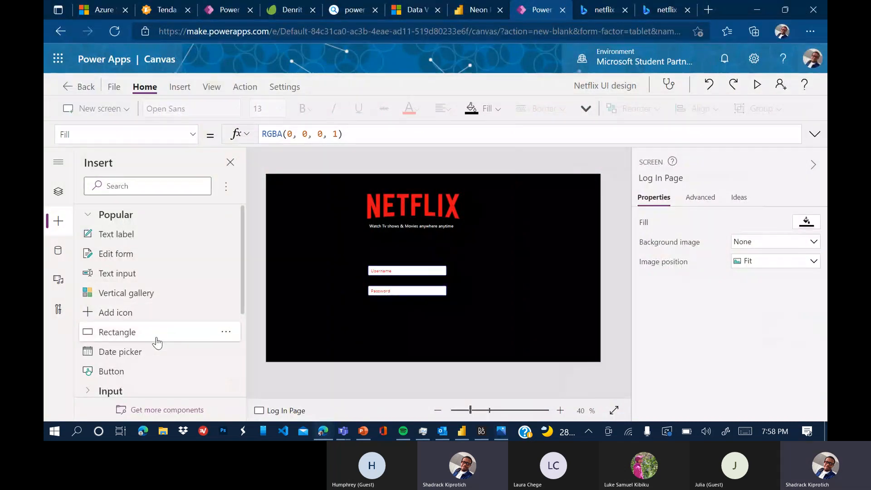
scroll(180, 325, "down", 3)
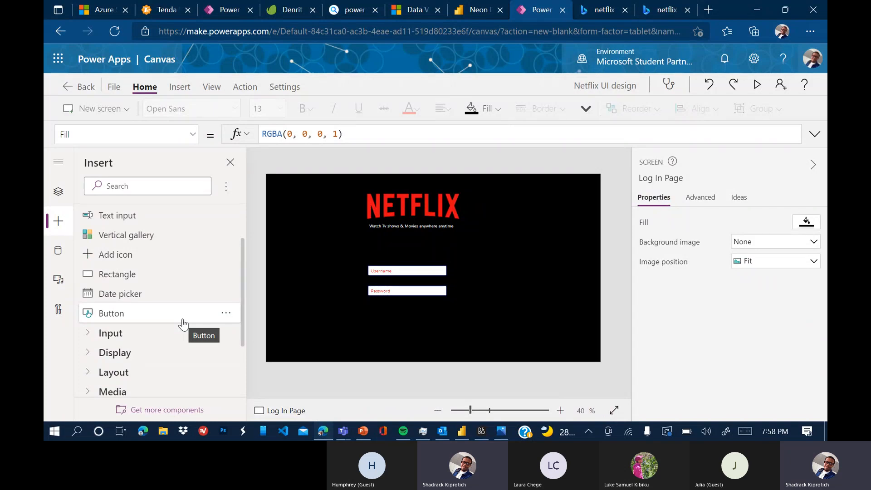
scroll(136, 324, "down", 1)
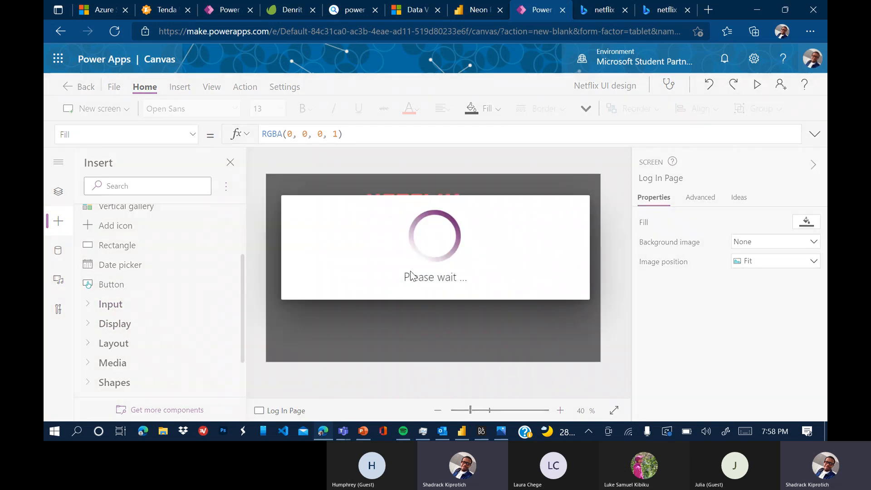
left_click_drag(295, 192, 421, 319)
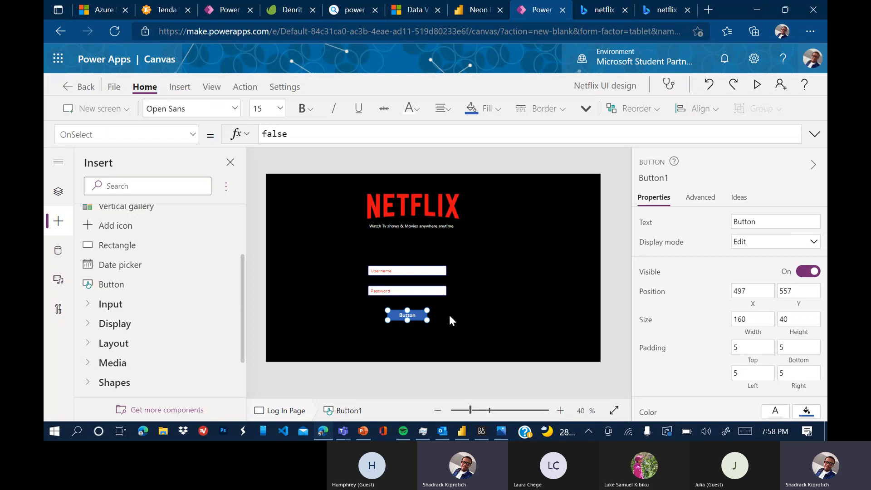
left_click(473, 412)
left_click_drag(473, 414, 488, 412)
scroll(517, 280, "up", 3)
scroll(554, 234, "down", 2)
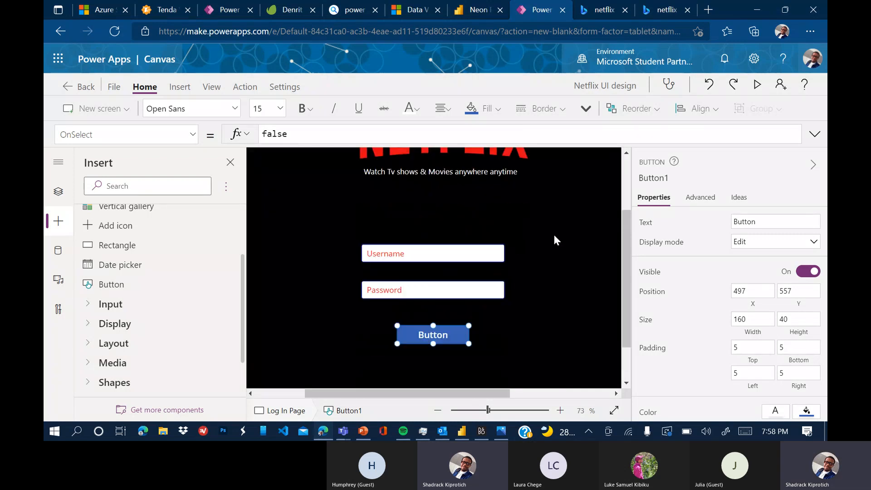
left_click_drag(464, 337, 470, 314)
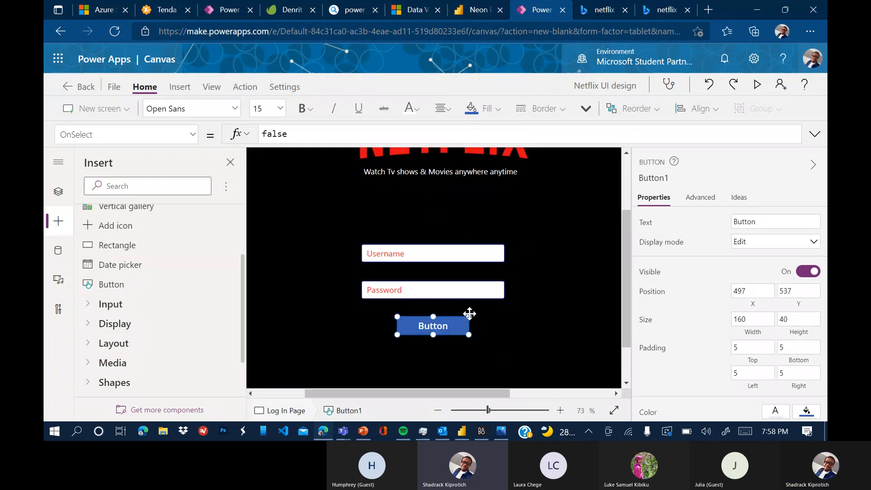
Set the button's text to Log In.
left_click(767, 220)
key("ctrl+a")
type("Log In")
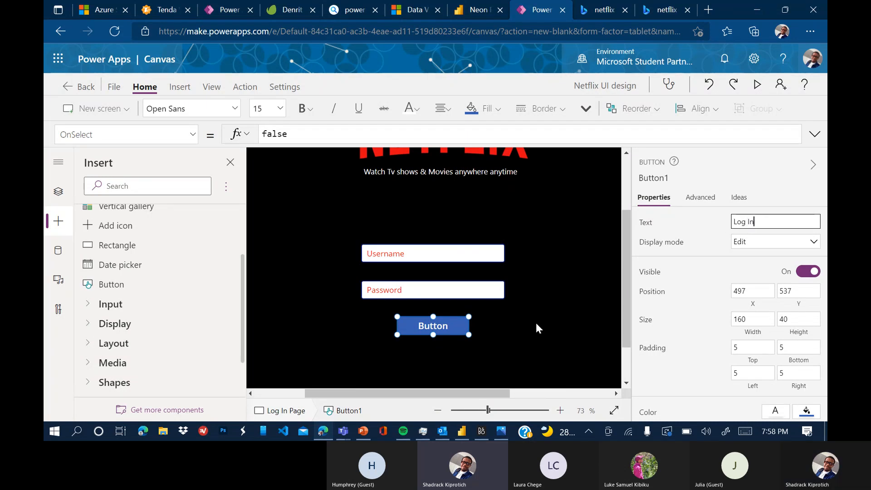
Check the reference design in Photos and fill the Log In button with the darker standard red.
scroll(693, 318, "down", 3)
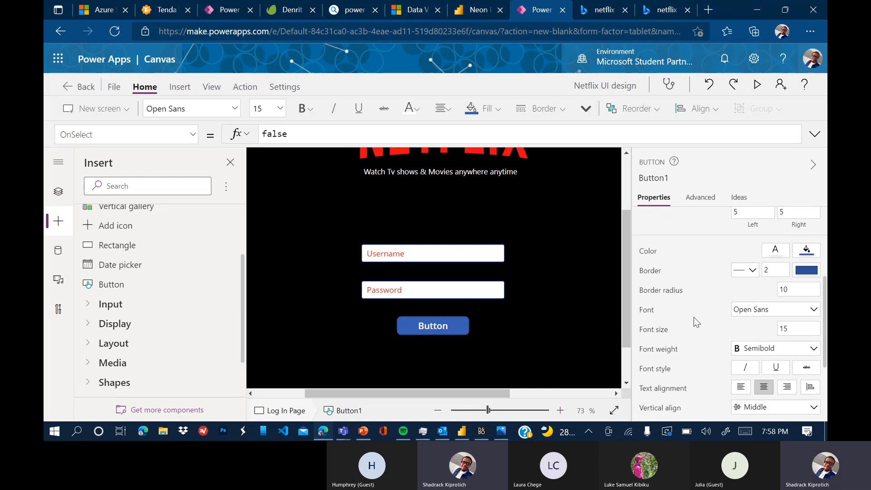
key("alt+Tab")
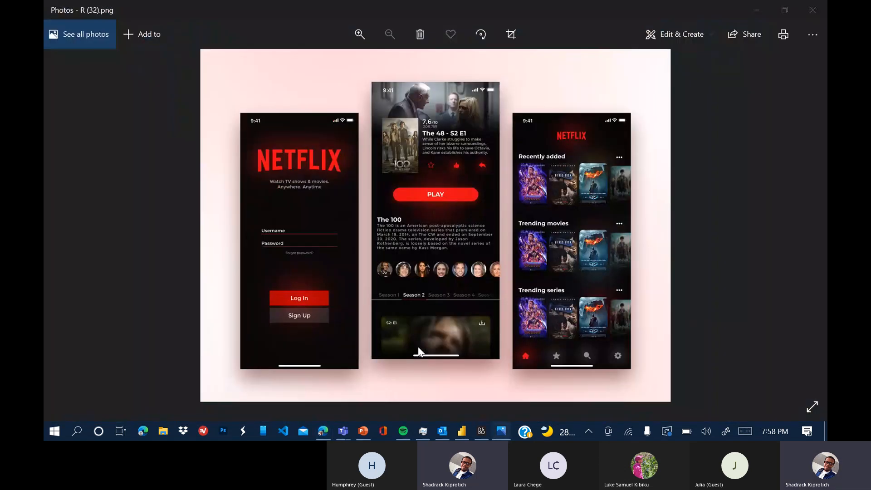
key("alt+Tab")
left_click(807, 220)
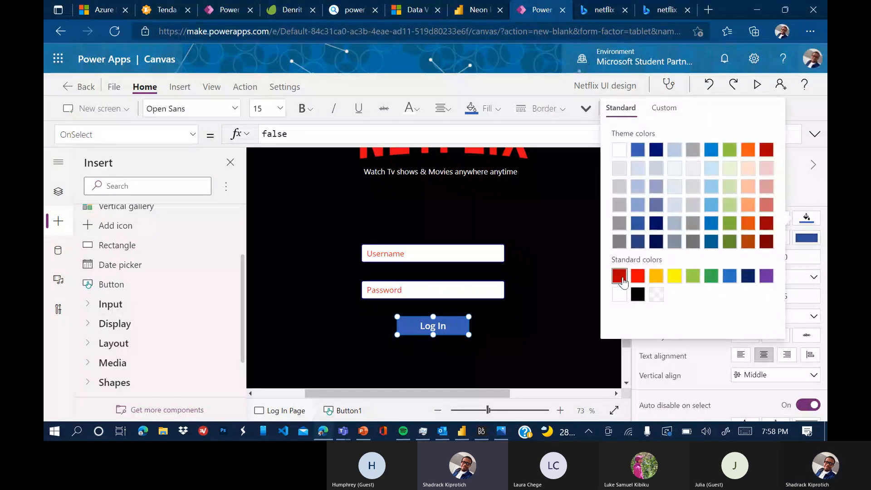
left_click(620, 277)
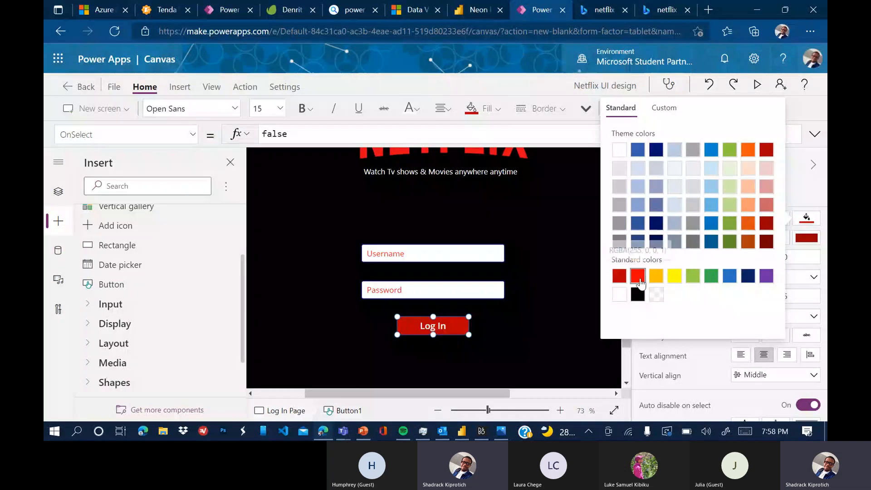
left_click(547, 325)
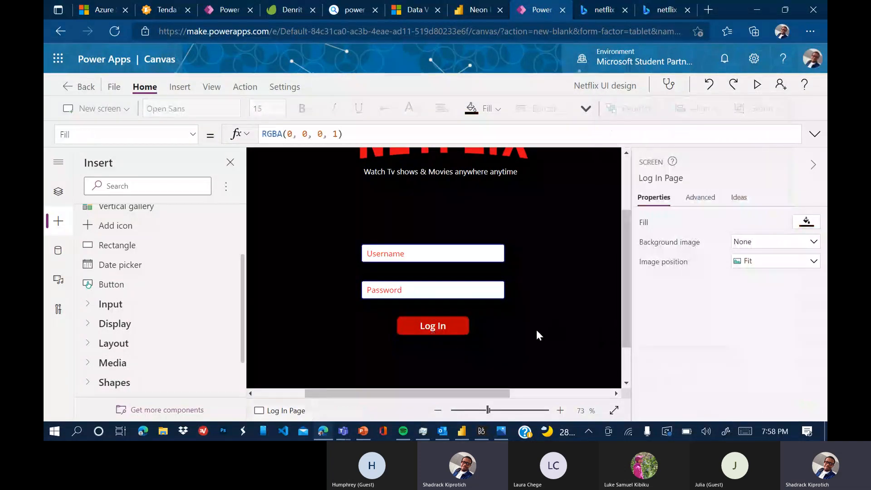
Insert a second button and place it centered beneath the Log In button at about 497, 605.
left_click(111, 285)
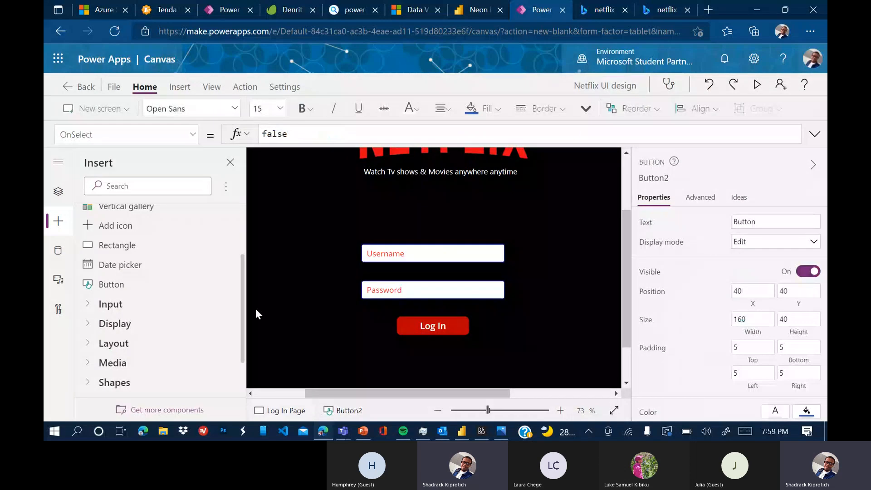
scroll(321, 266, "up", 2)
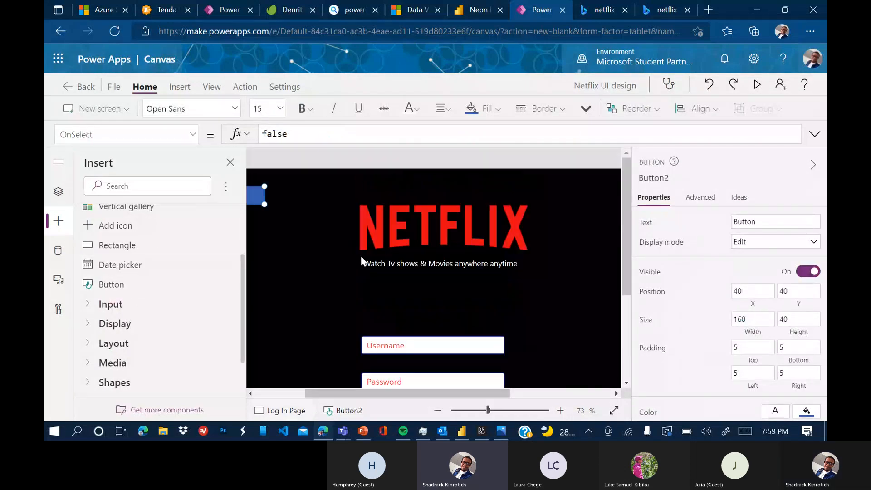
left_click_drag(275, 205, 406, 311)
scroll(513, 286, "down", 3)
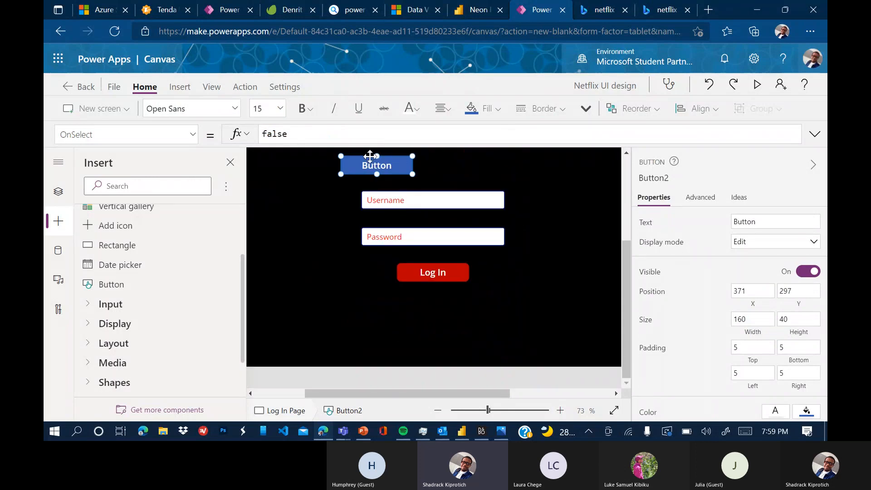
left_click_drag(371, 156, 430, 286)
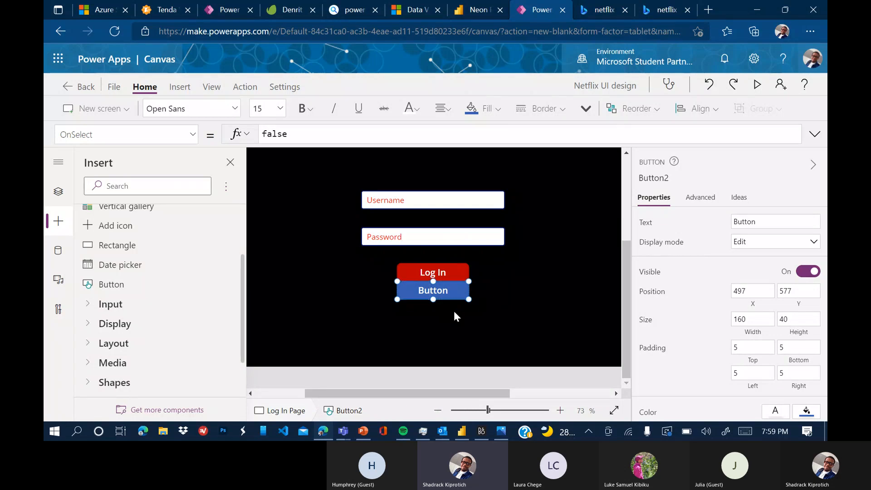
mouse_move(457, 297)
left_mouse_down()
mouse_move(455, 321)
mouse_move(459, 306)
mouse_move(445, 304)
left_mouse_up()
Set the new button's text to Sign Up.
double_click(437, 303)
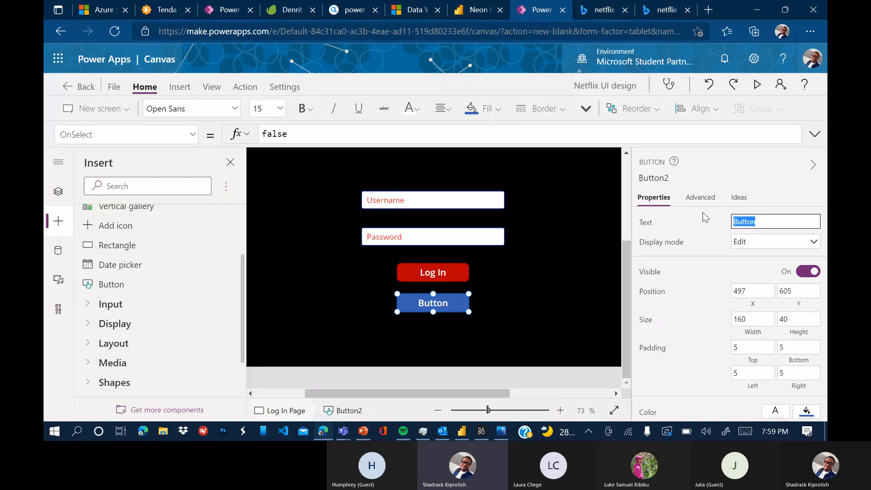
type("Sign Up Button")
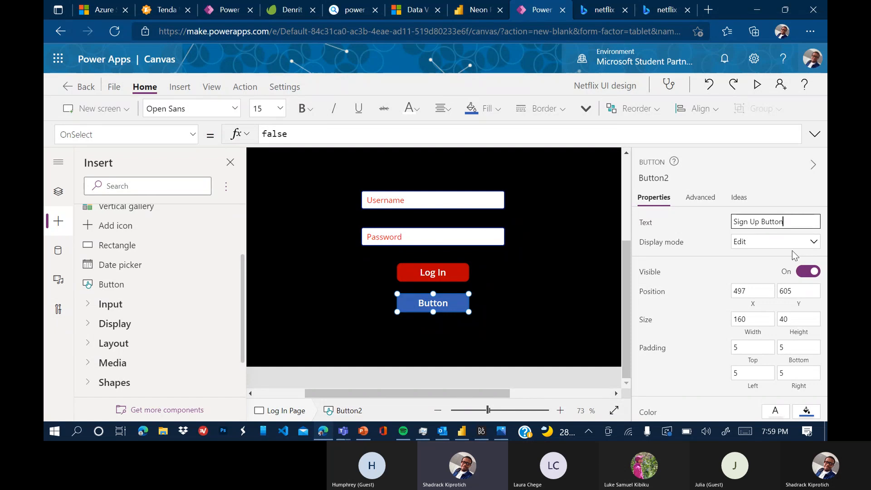
key("BackSpace")
key("BackSpace")
key("BackSpace")
key("BackSpace")
key("BackSpace")
left_click(777, 177)
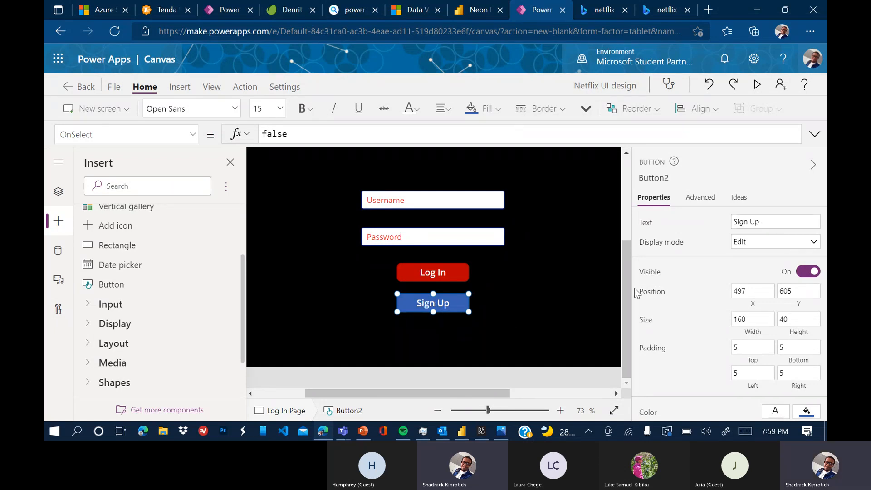
left_click(519, 325)
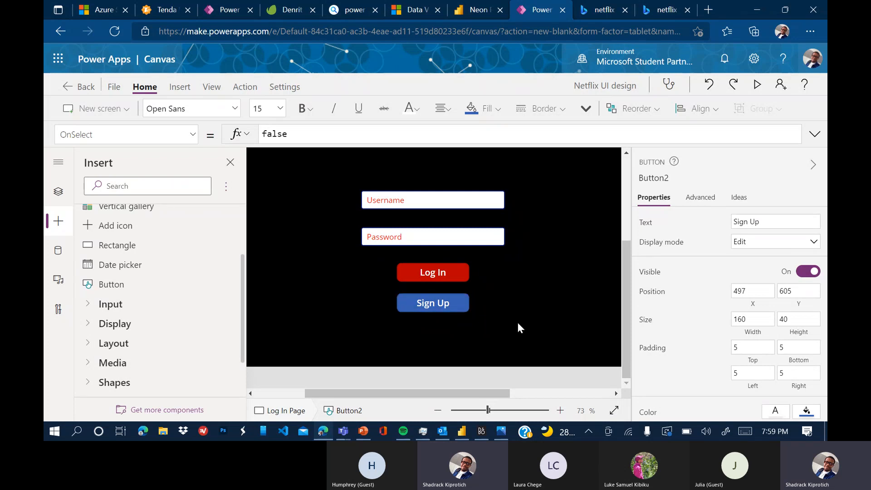
Check the reference design in Photos and fill the Sign Up button with the dark red theme color RGBA(168, 0, 0, 1).
key("alt+Tab")
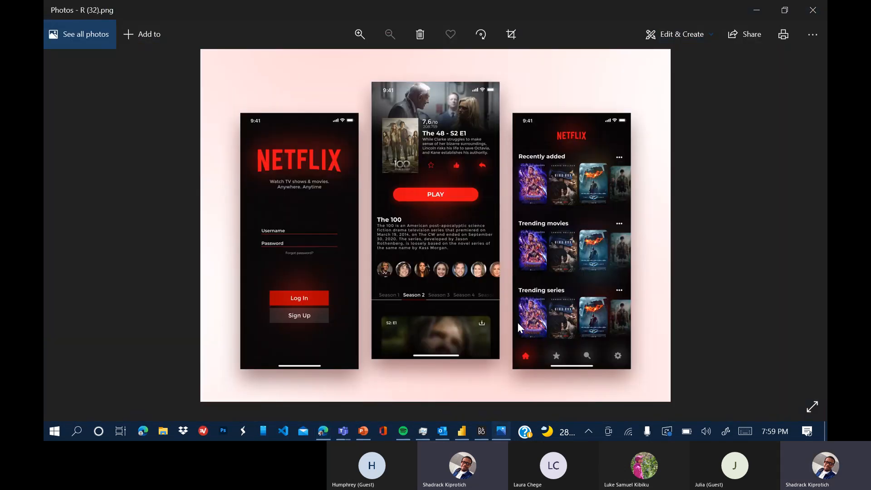
key("alt+Tab")
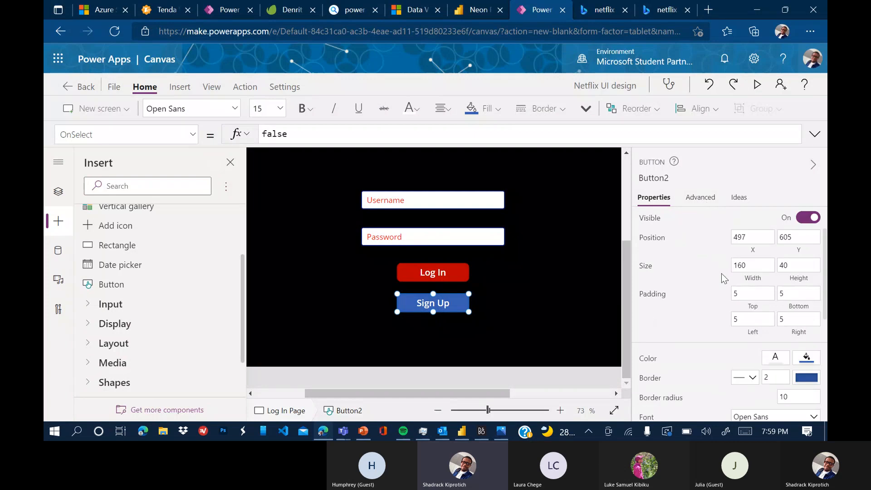
scroll(721, 273, "down", 1)
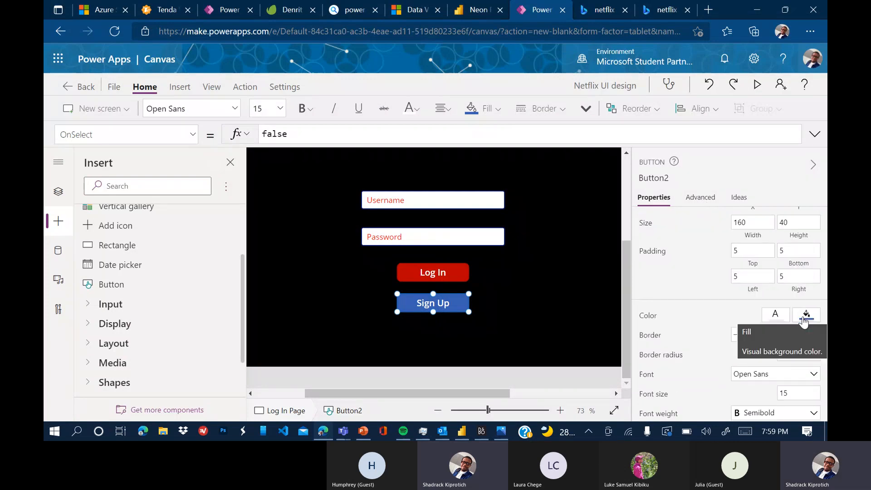
left_click(804, 318)
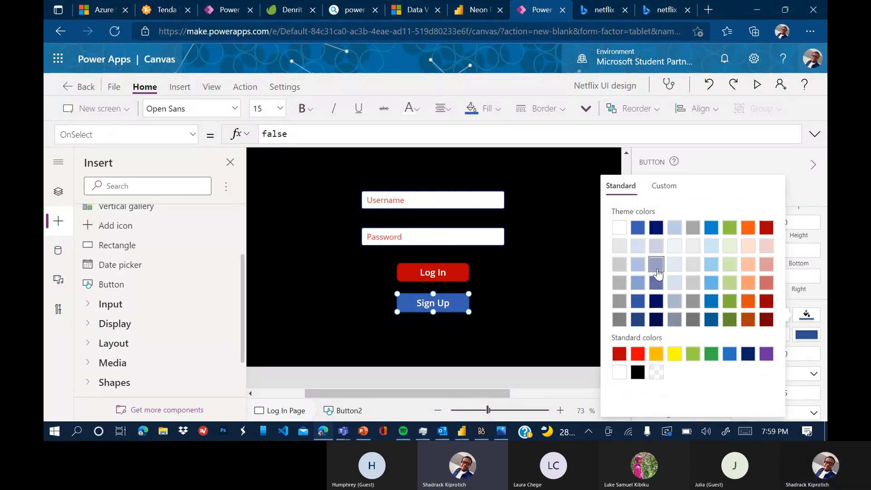
left_click(767, 227)
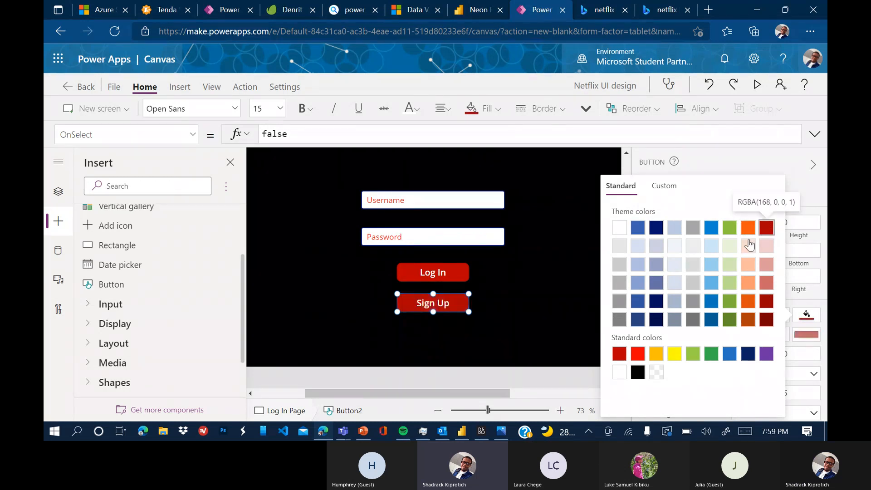
left_click(788, 369)
Review the Sign Up button's color, border, font, alignment, and disabled, pressed and hover color properties.
scroll(787, 365, "down", 2)
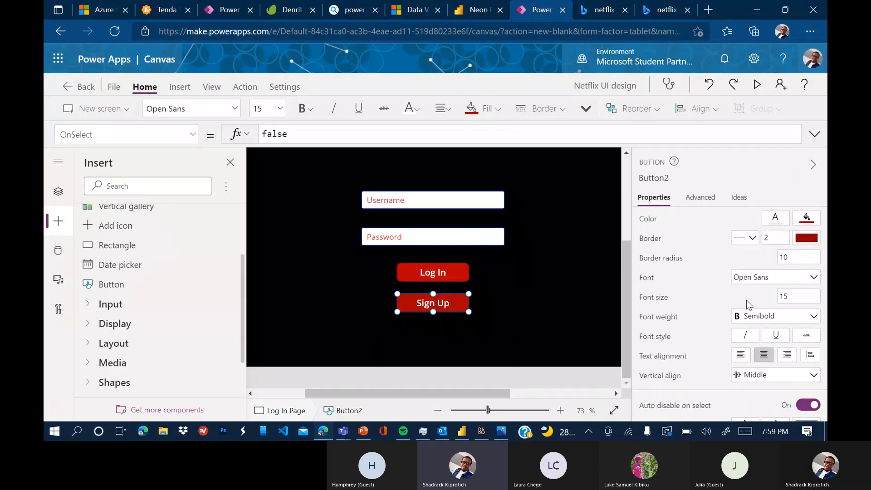
scroll(747, 300, "down", 2)
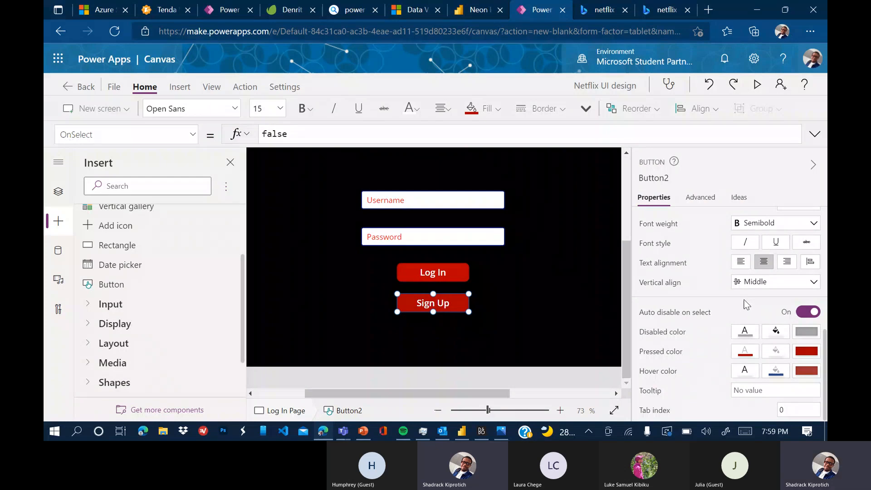
scroll(744, 289, "up", 5)
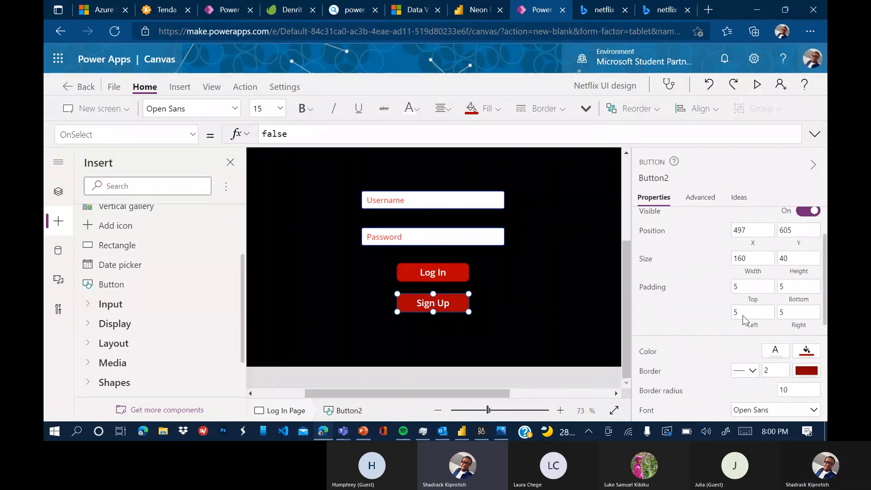
left_click(775, 351)
left_click(772, 347)
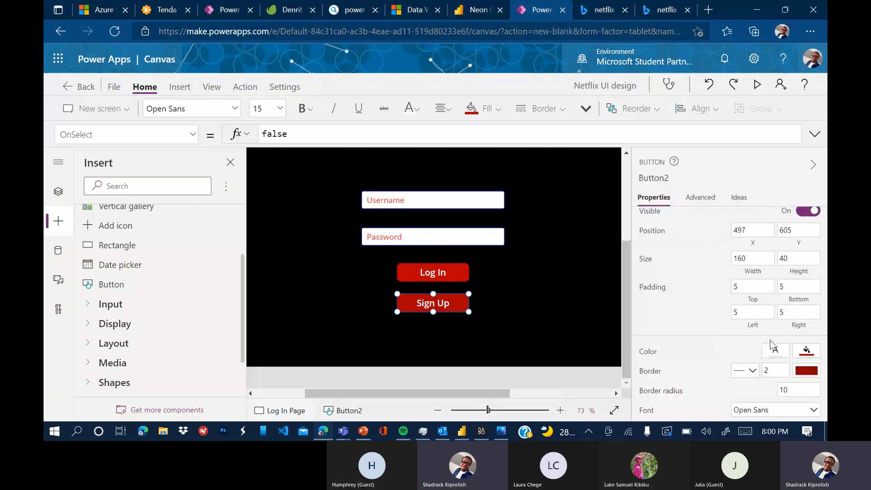
scroll(774, 345, "up", 1)
scroll(753, 331, "down", 6)
scroll(744, 325, "up", 1)
scroll(744, 325, "down", 1)
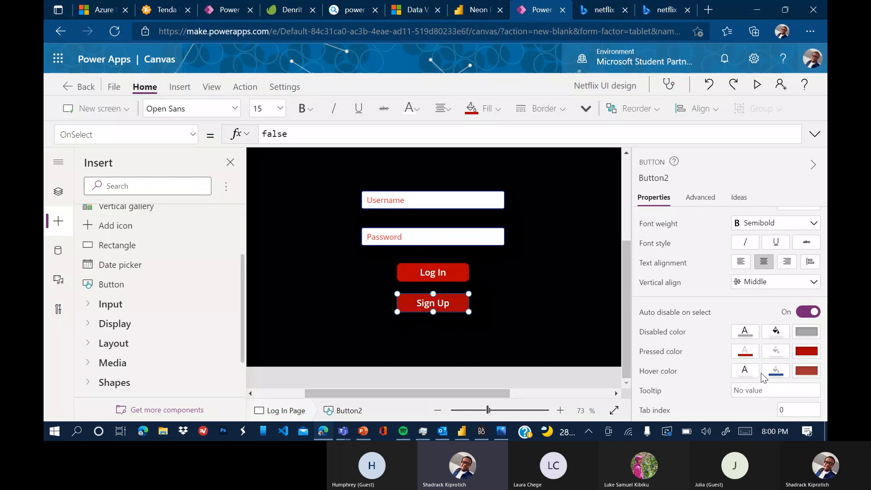
scroll(764, 377, "up", 5)
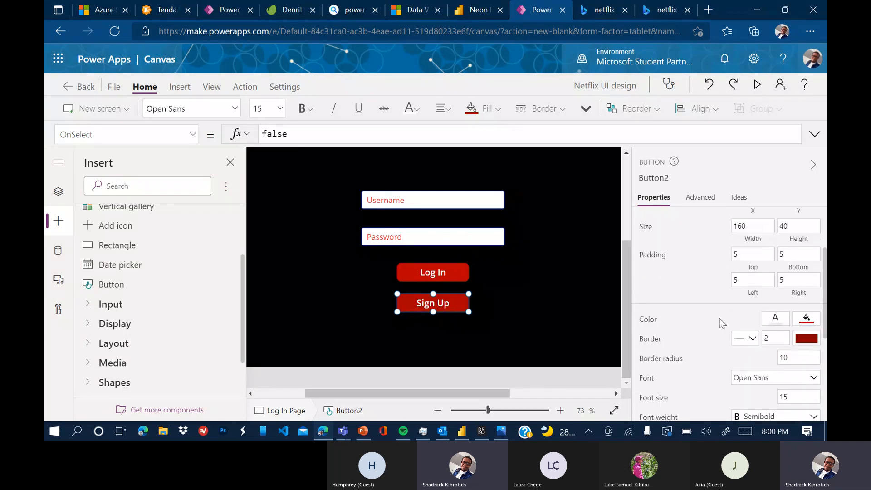
scroll(721, 322, "up", 2)
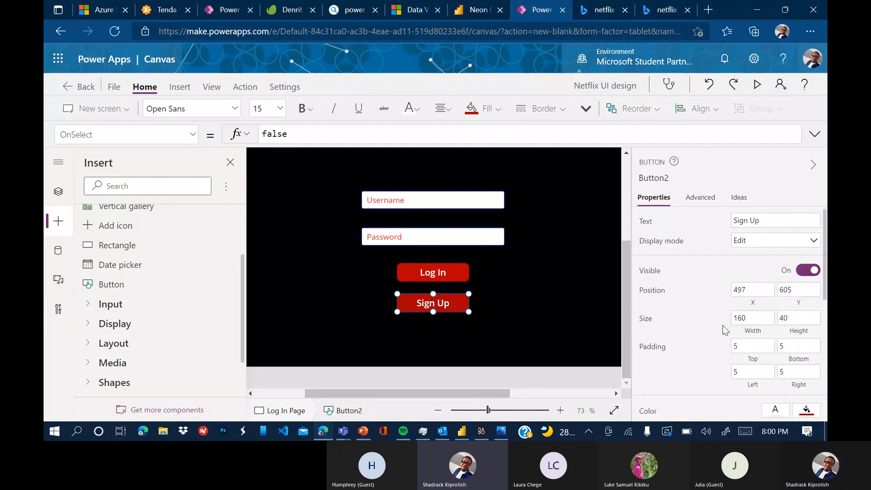
Move the Netflix logo and the tagline beneath it to the horizontal center of the log-in page.
left_click(490, 283)
left_click(471, 410)
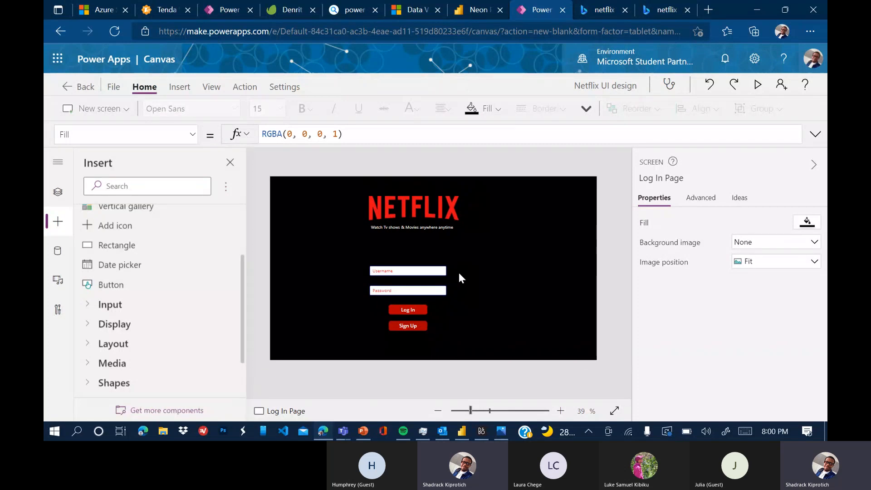
left_click_drag(405, 215, 427, 211)
left_click(420, 231)
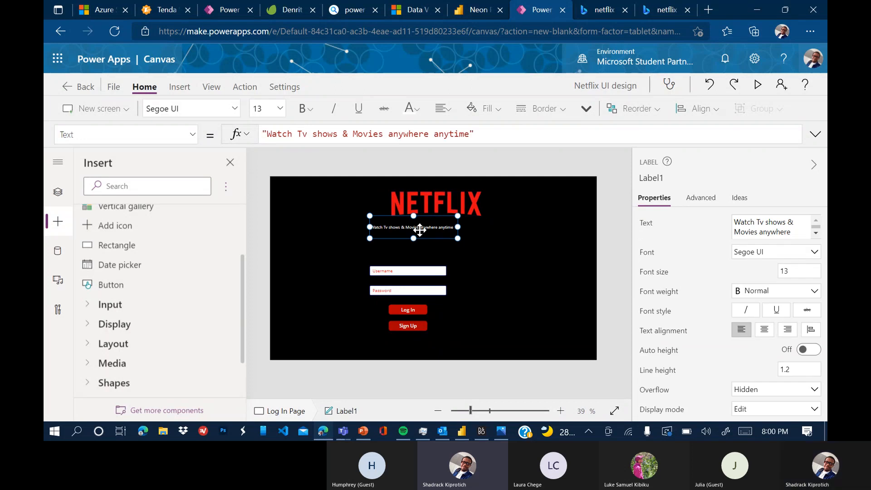
left_click_drag(419, 231, 443, 231)
left_click(436, 260)
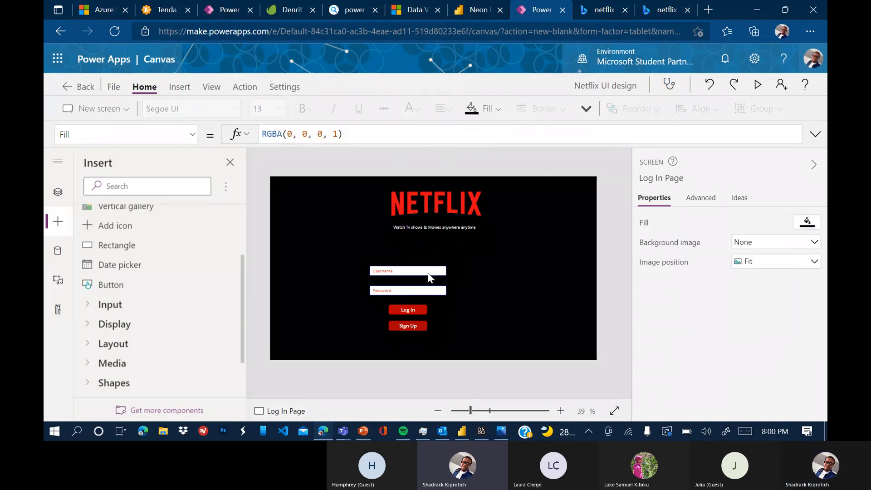
Center the Username and Password inputs and both buttons beneath the logo, with Sign Up at about 597, 612.
left_click_drag(428, 273, 453, 264)
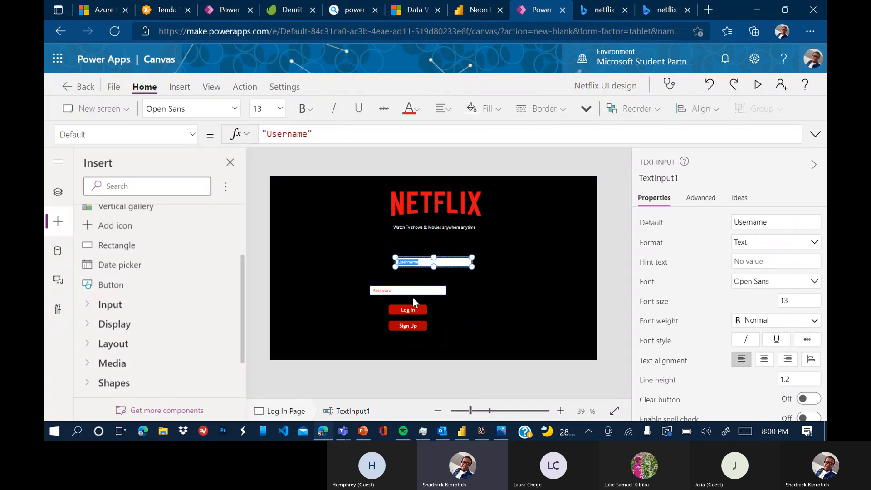
left_click_drag(419, 291, 437, 335)
left_click(411, 330)
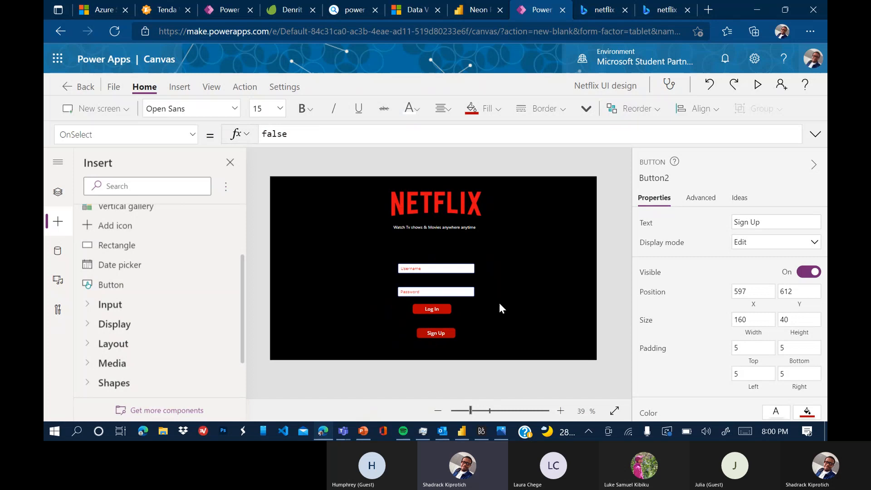
left_click(500, 304)
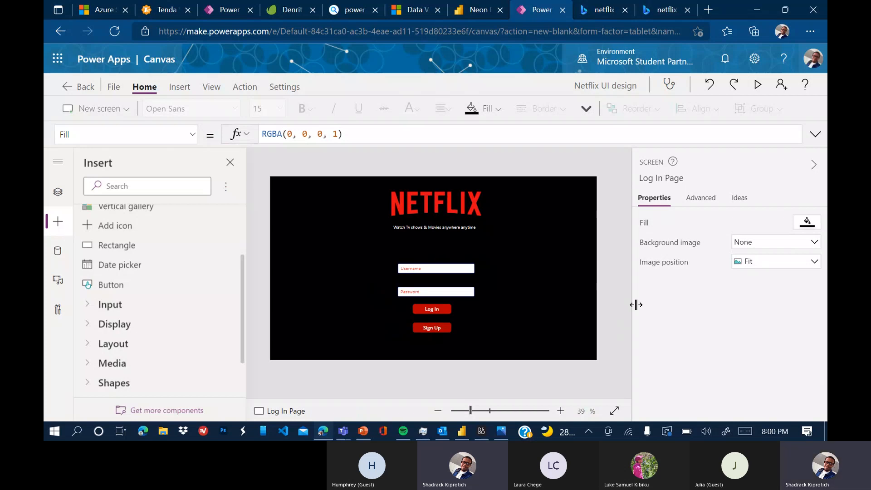
Compare the page with the reference design in Photos and inspect the Sign Up button's properties.
key("alt+Tab")
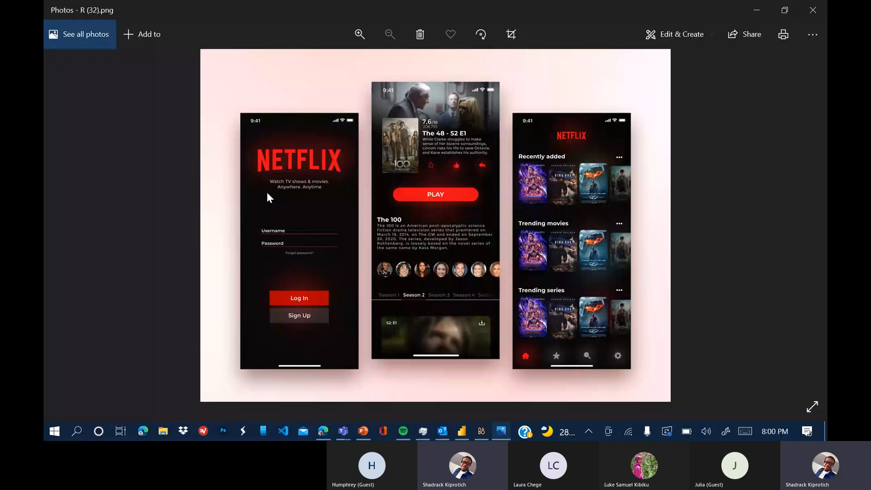
key("alt+Tab")
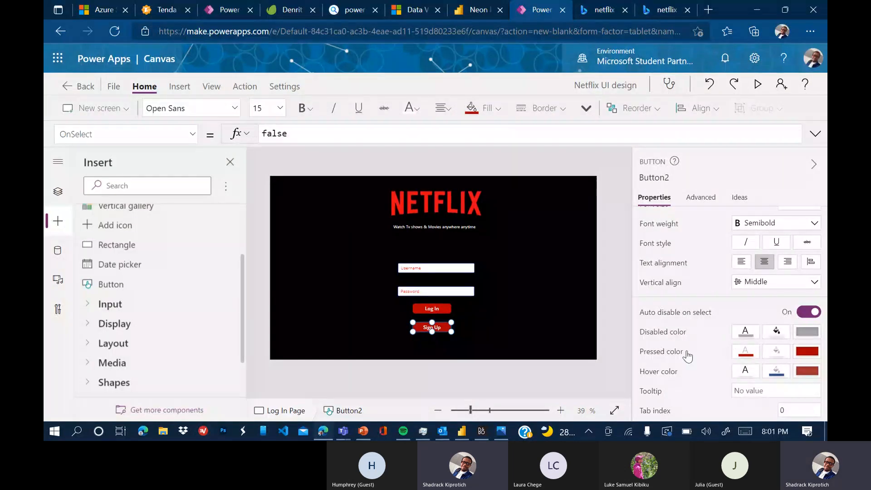
left_click(526, 292)
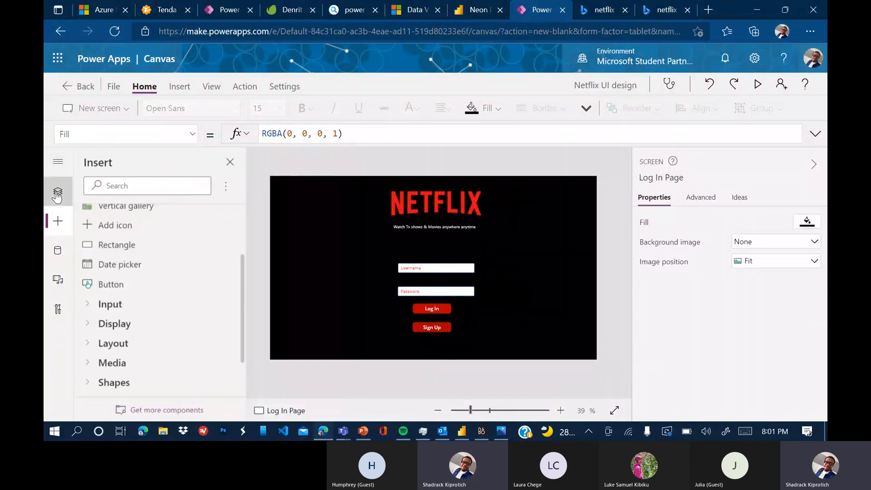
Rename the Button2 control on the Log In Page as Sign Up and collapse the page's control tree.
left_click(57, 196)
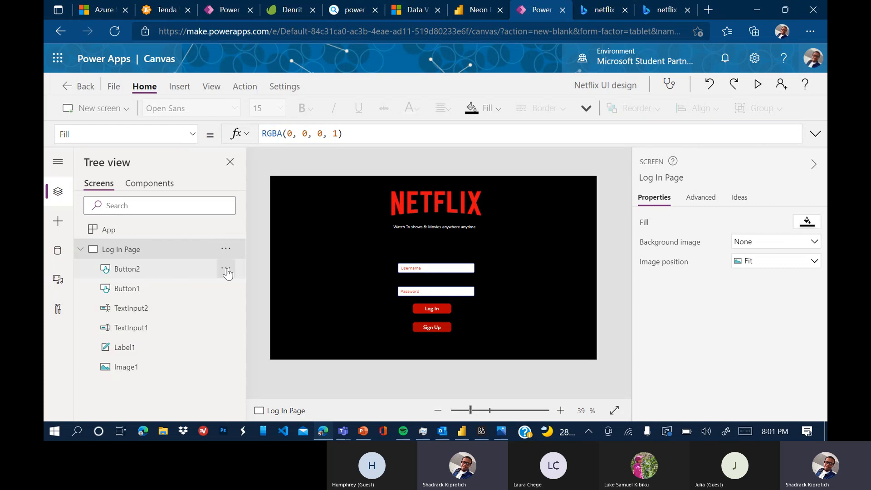
left_click(226, 271)
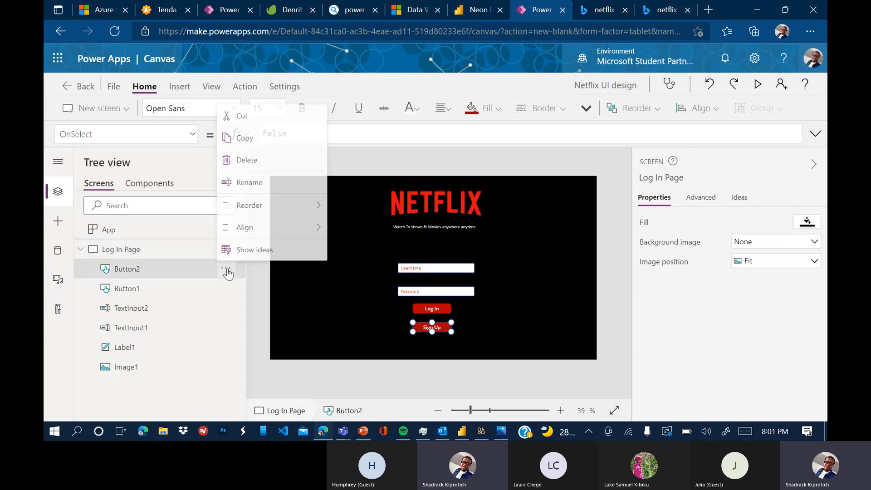
left_click(251, 182)
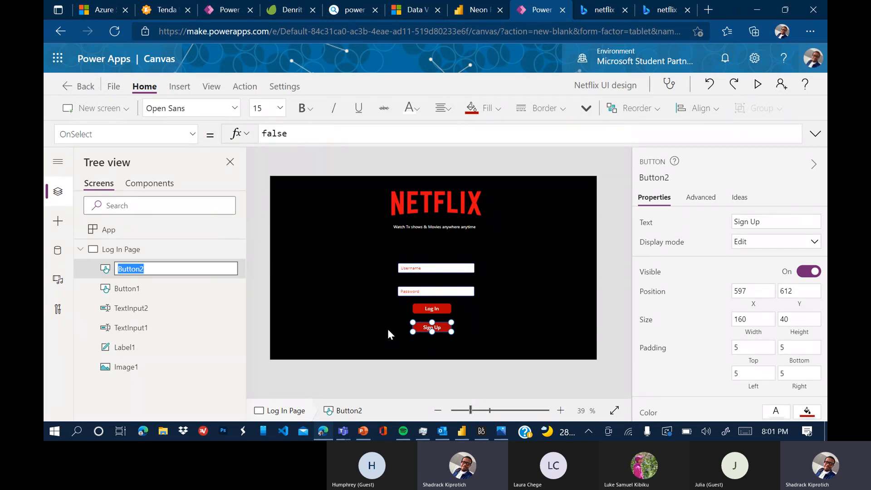
type("Si")
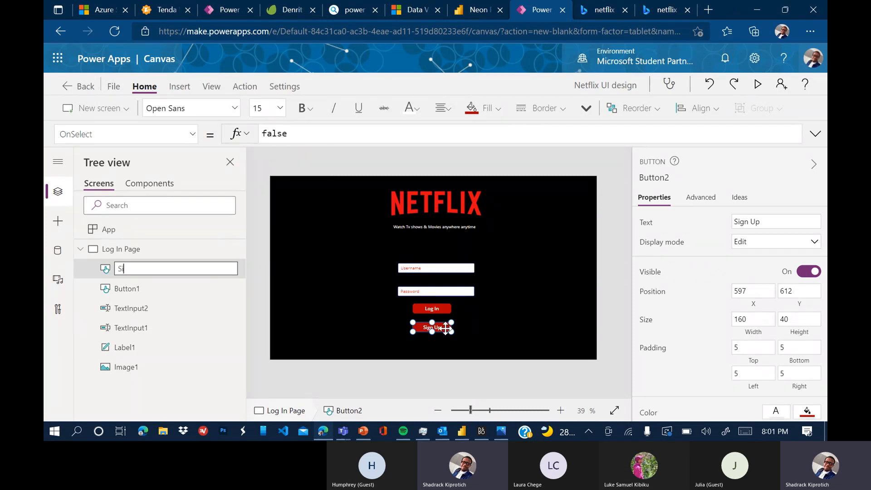
type("gn U")
type("p")
left_click(254, 276)
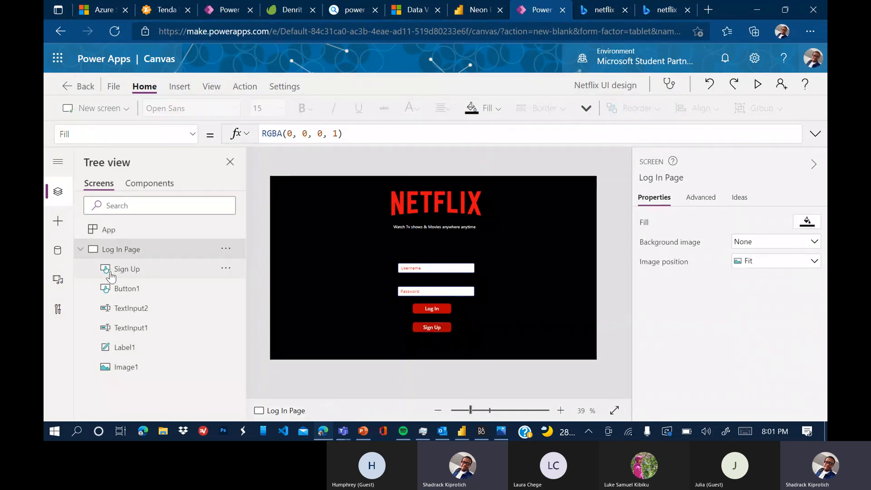
left_click(81, 250)
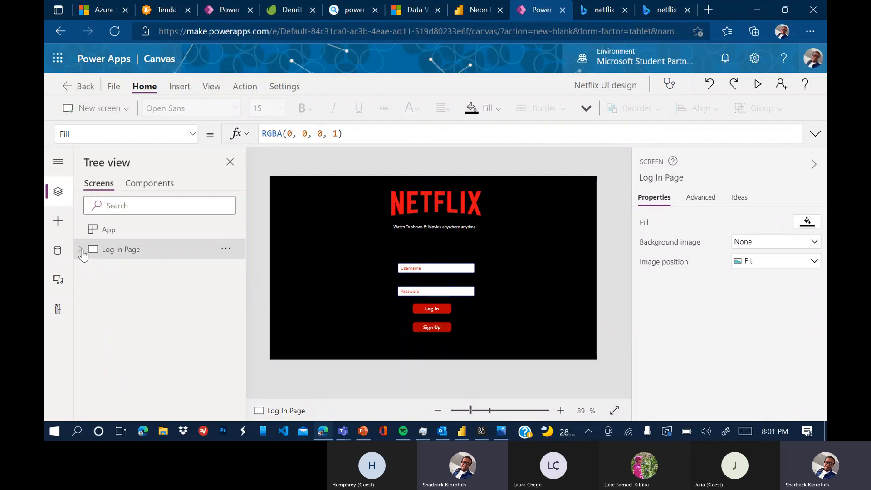
Review the available new-screen templates, from Blank to Landscape print, against the Netflix reference design in Photos.
left_click(506, 435)
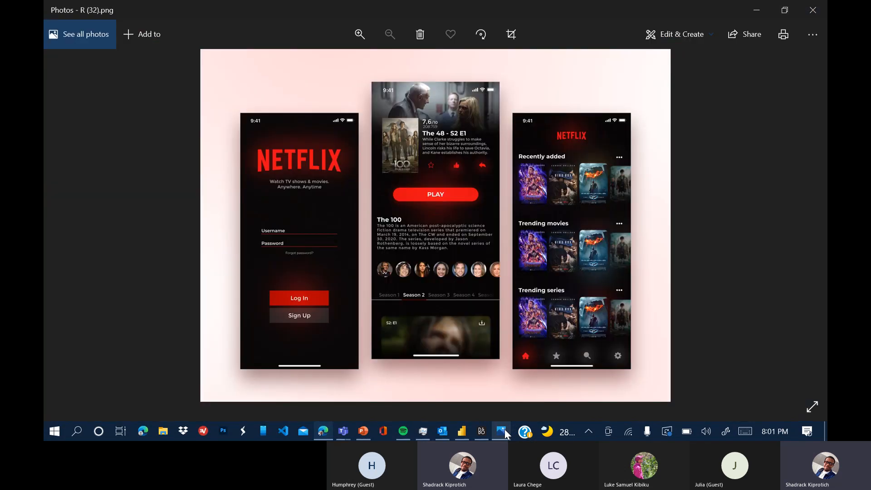
left_click(754, 13)
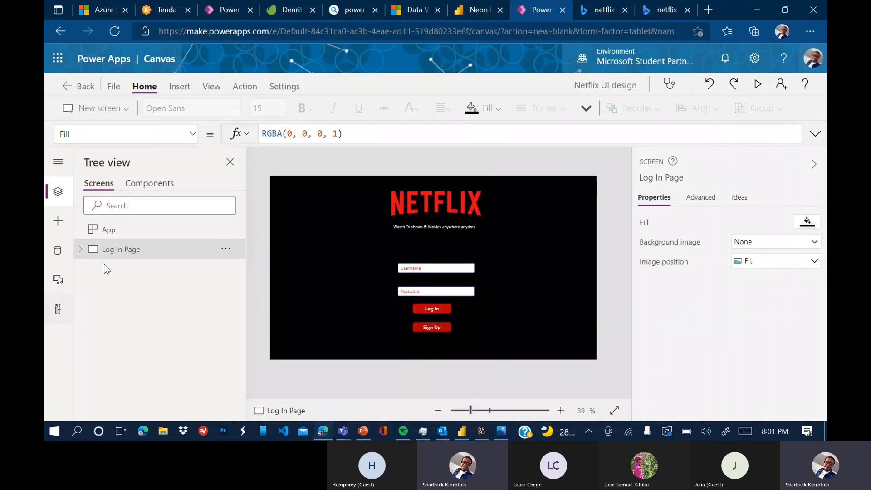
left_click(180, 88)
left_click(128, 110)
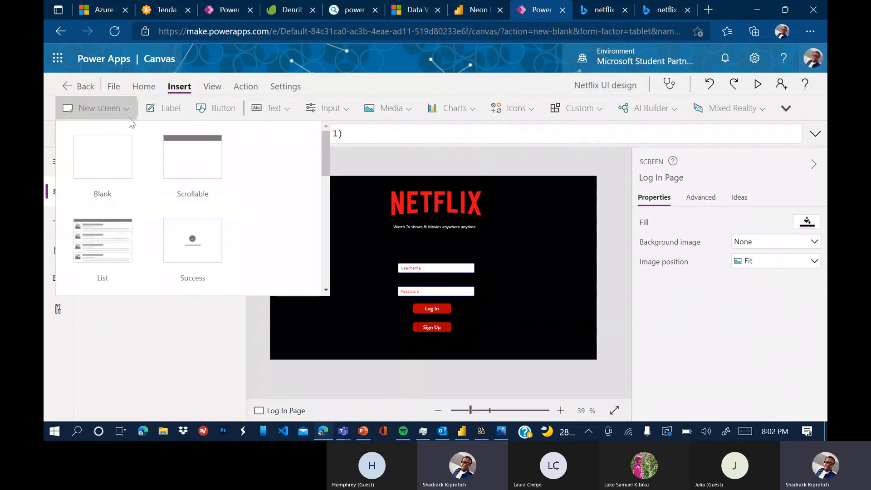
scroll(155, 205, "down", 3)
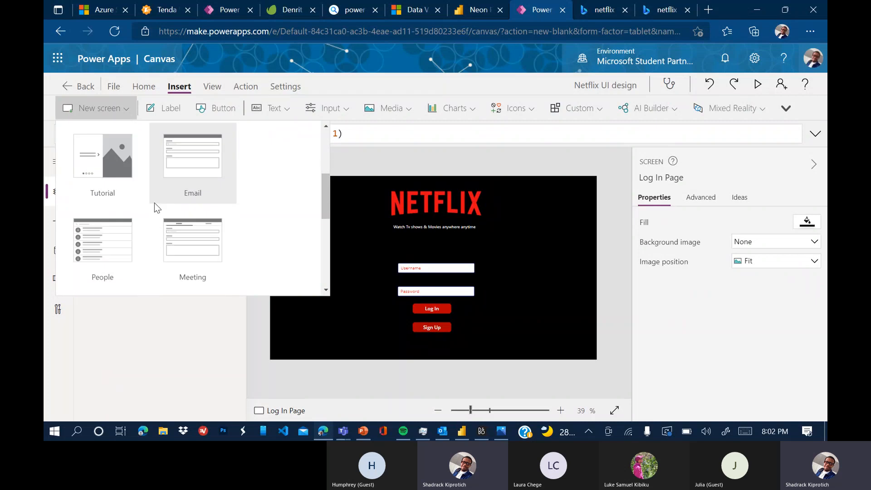
scroll(154, 203, "down", 3)
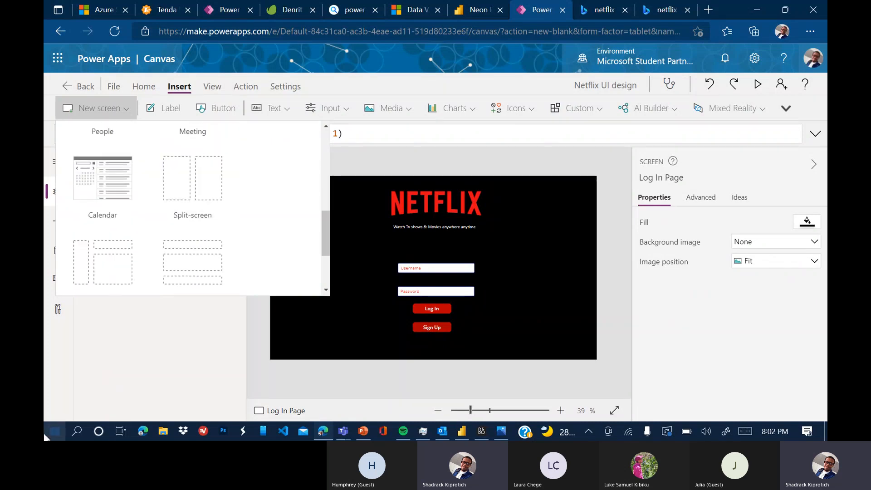
scroll(189, 171, "up", 3)
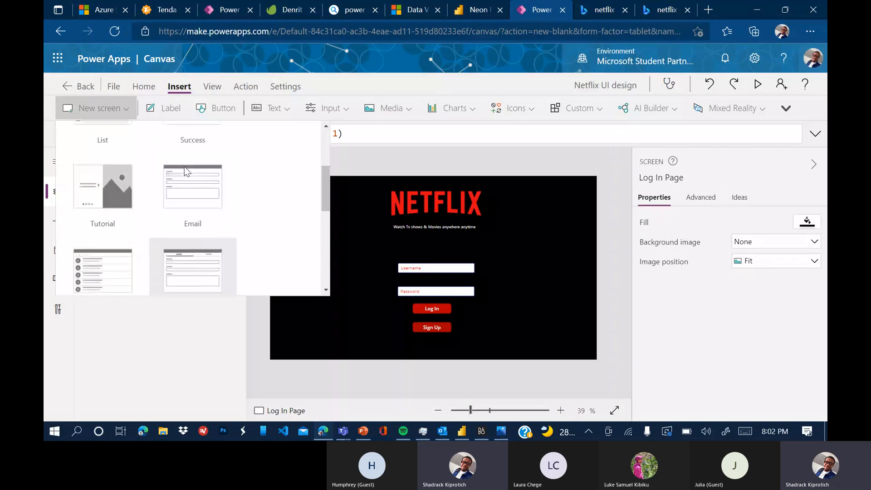
scroll(187, 170, "up", 3)
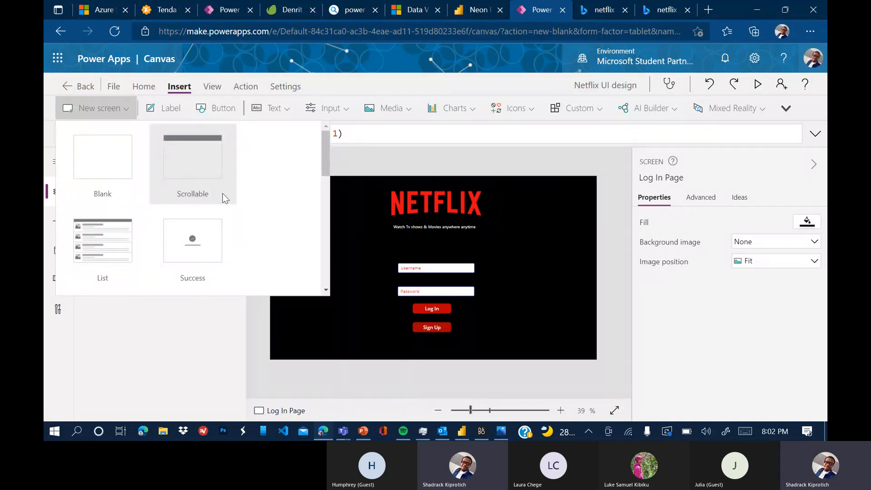
scroll(218, 194, "down", 2)
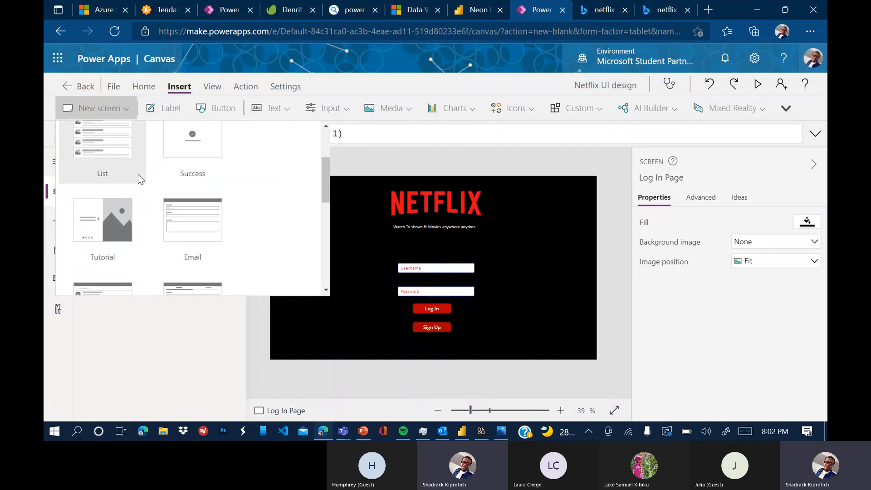
scroll(201, 182, "up", 1)
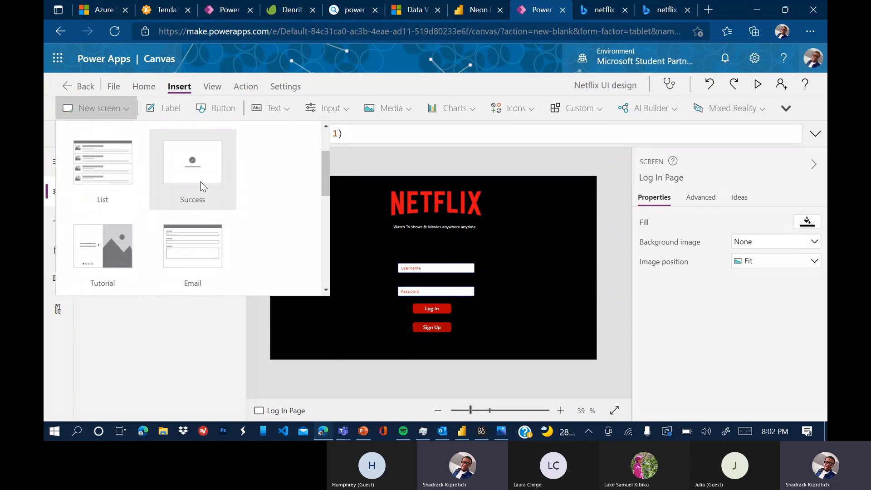
scroll(131, 225, "down", 1)
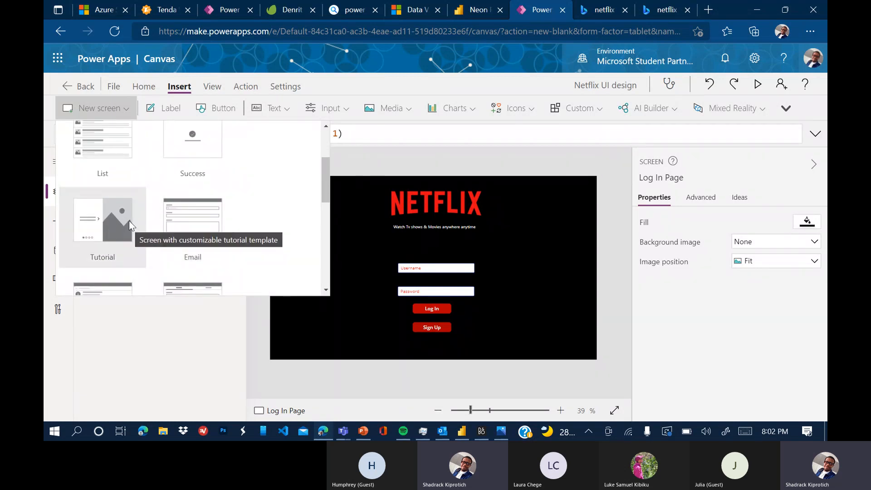
scroll(129, 221, "down", 2)
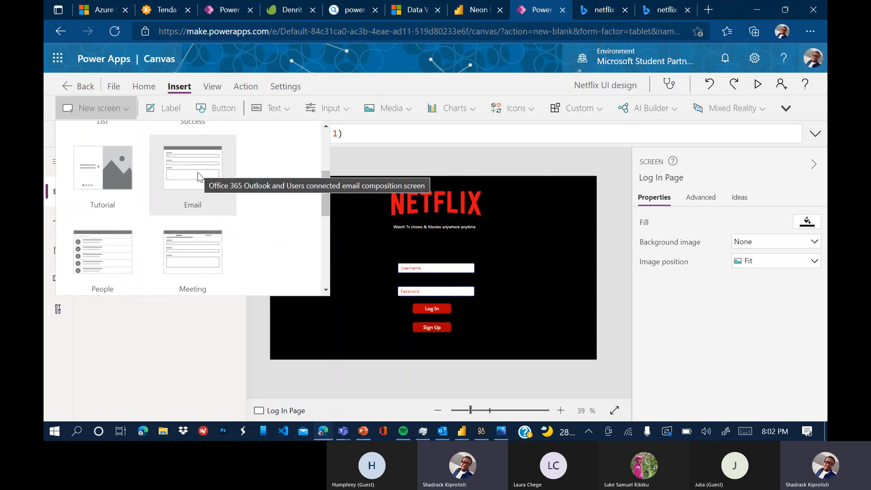
scroll(182, 250, "down", 3)
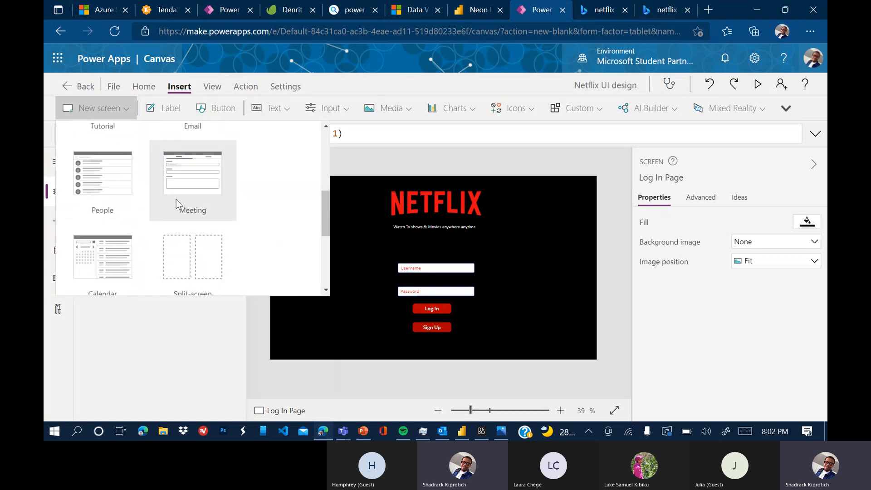
scroll(218, 228, "down", 5)
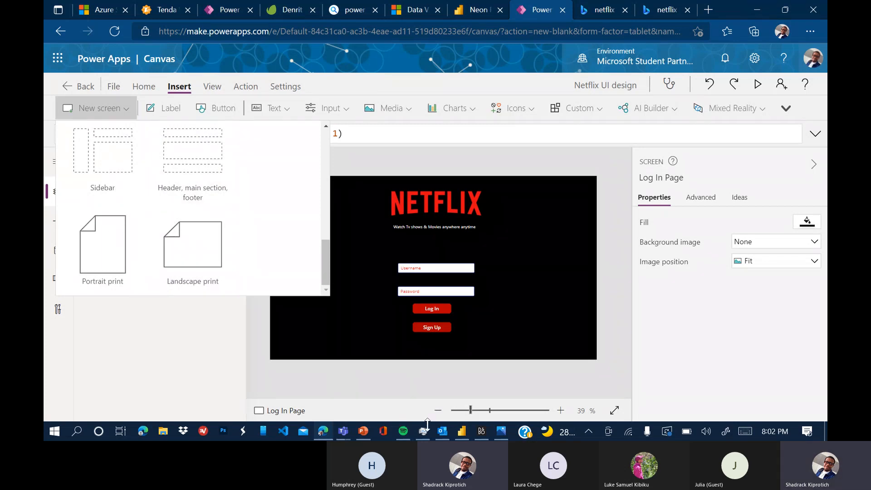
left_click(501, 434)
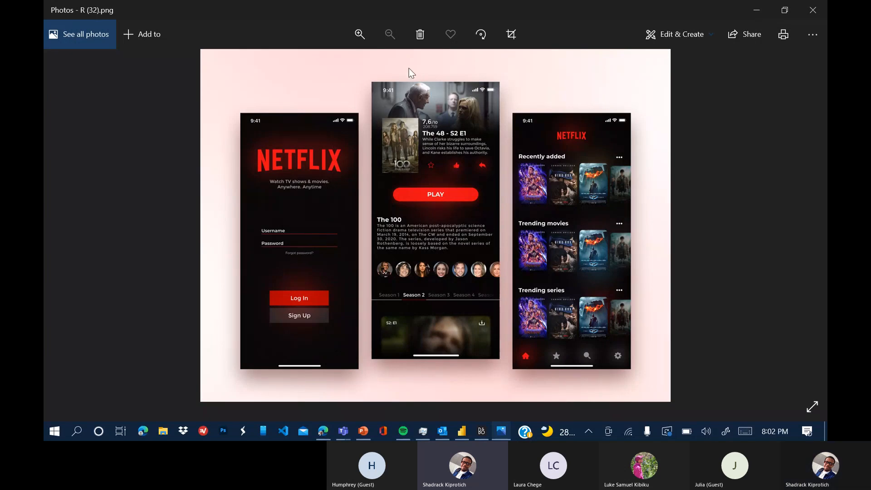
left_click(757, 12)
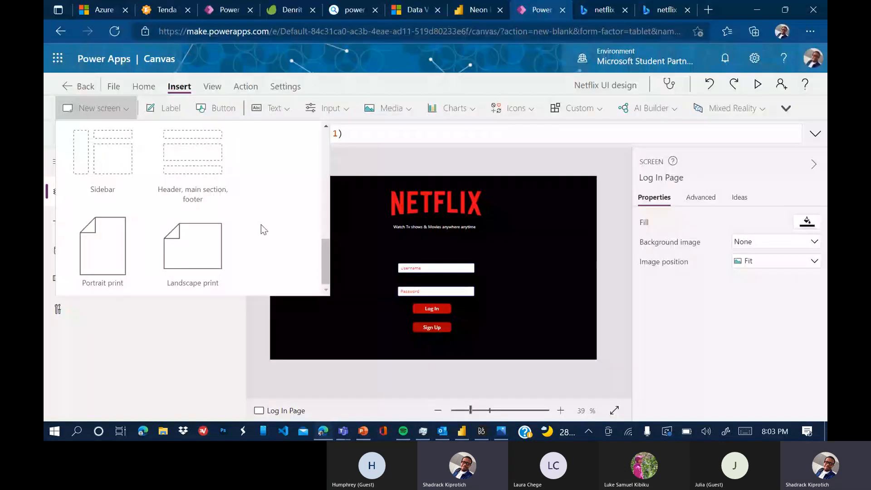
Add a blank screen to the app and name it Home Page.
scroll(106, 174, "up", 5)
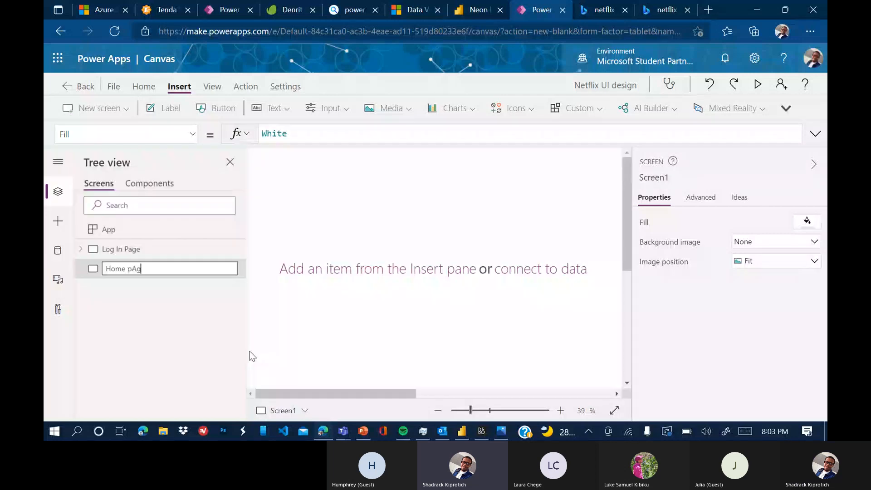
key("BackSpace")
key("BackSpace")
key("BackSpace")
type("Page")
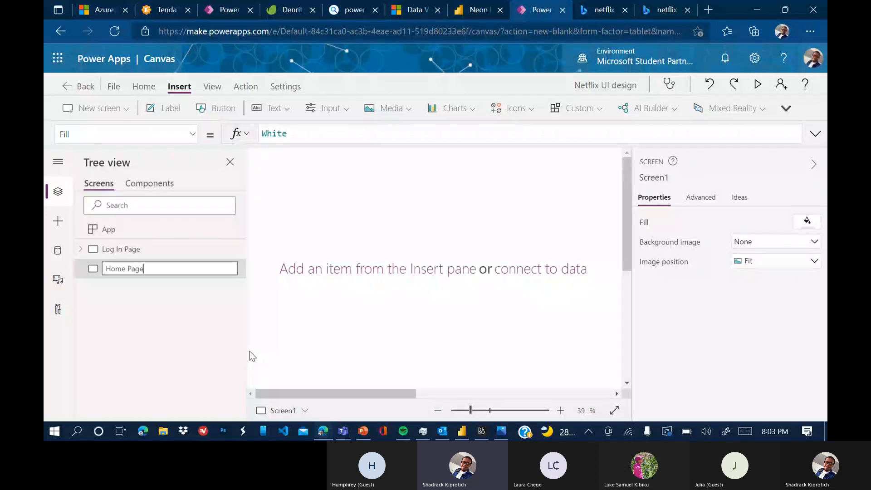
key("Return")
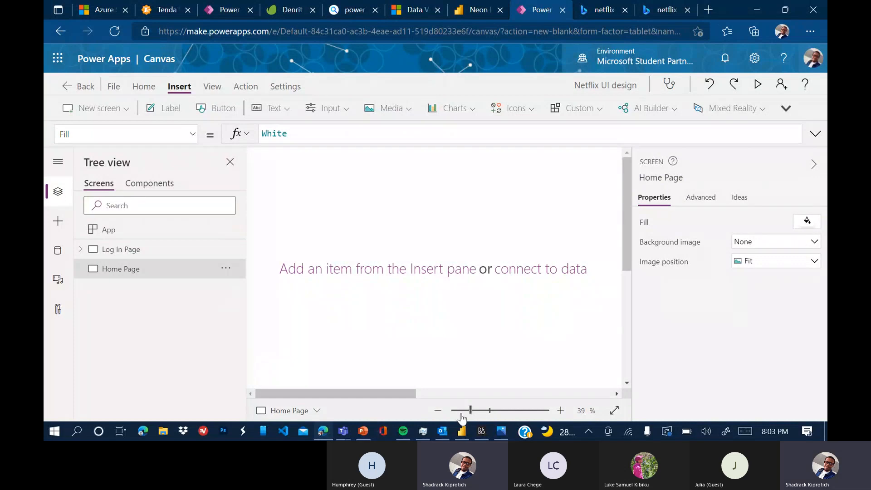
Bring the whole Home Page canvas into view and examine the reference design in Photos for its layout.
left_click_drag(461, 414, 473, 414)
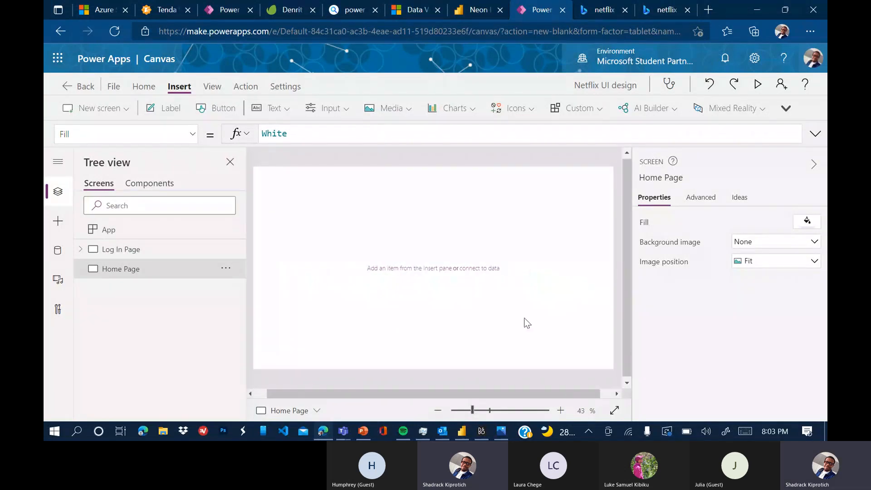
left_click(502, 430)
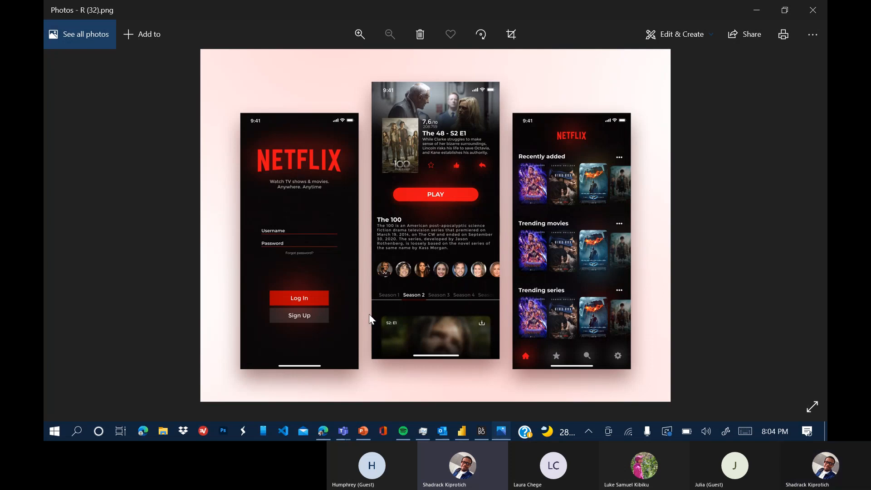
left_click(755, 13)
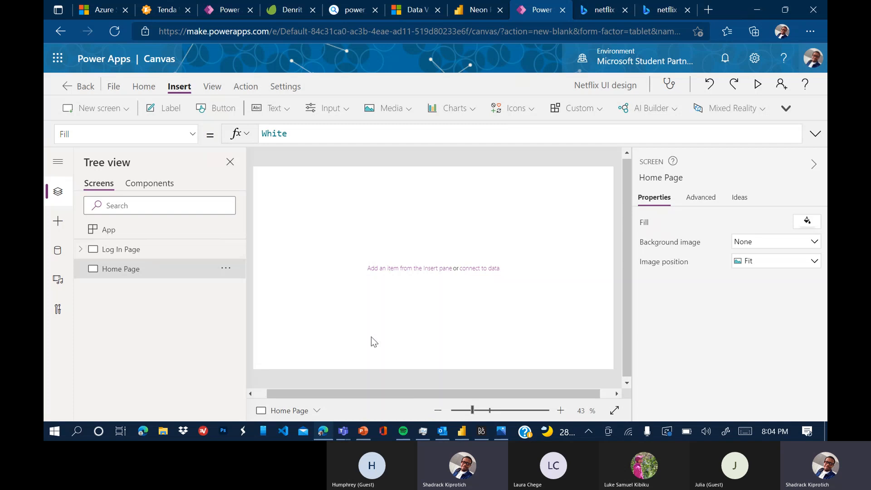
Examine the media, input and chart controls that can be inserted on the Home Page.
left_click(381, 109)
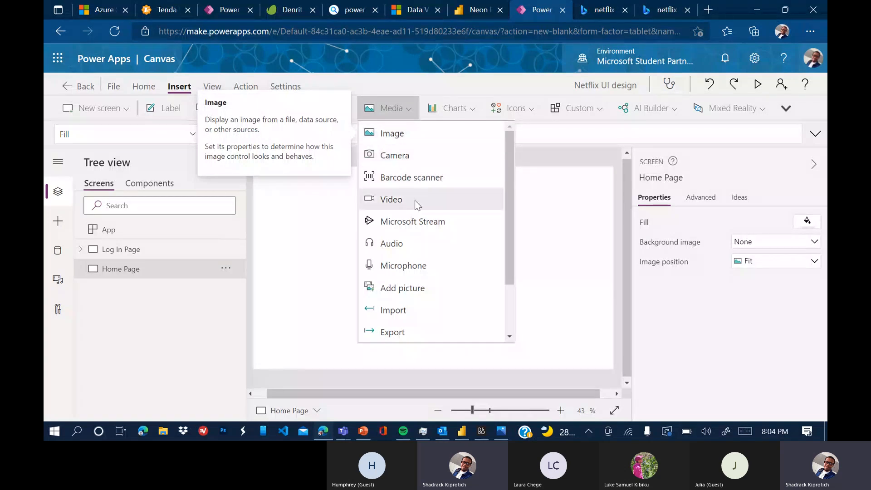
scroll(415, 228, "down", 2)
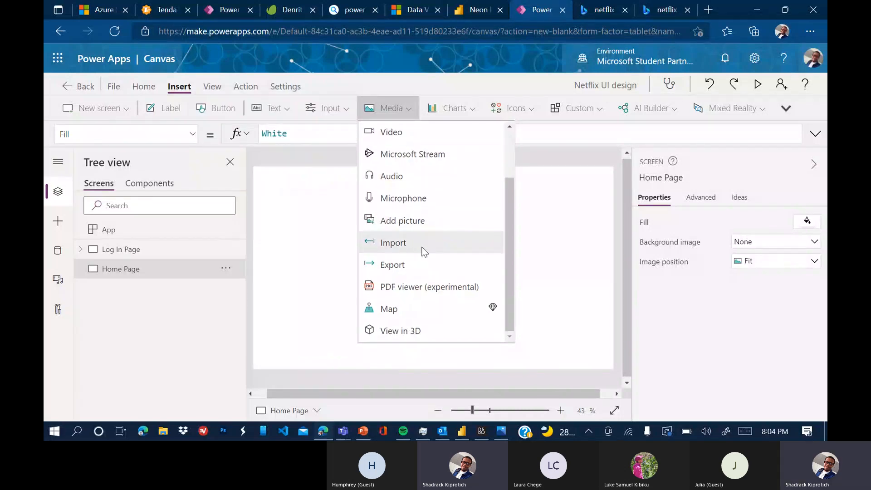
scroll(424, 251, "up", 2)
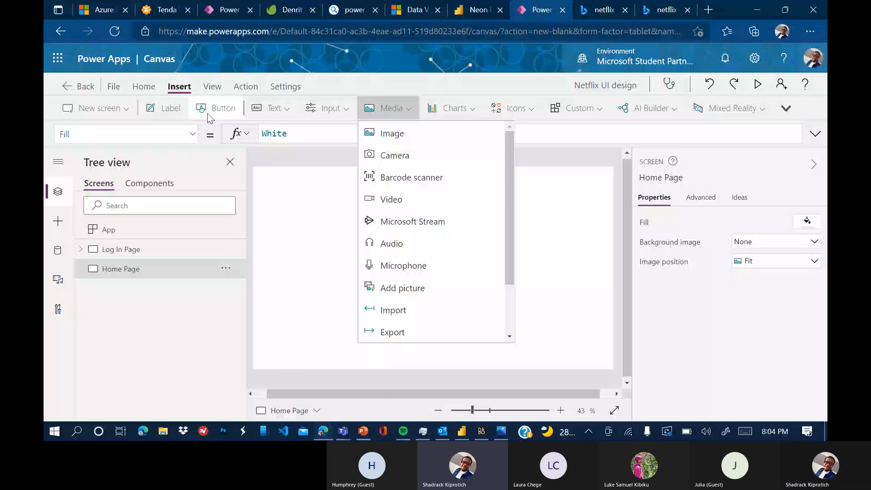
left_click(272, 108)
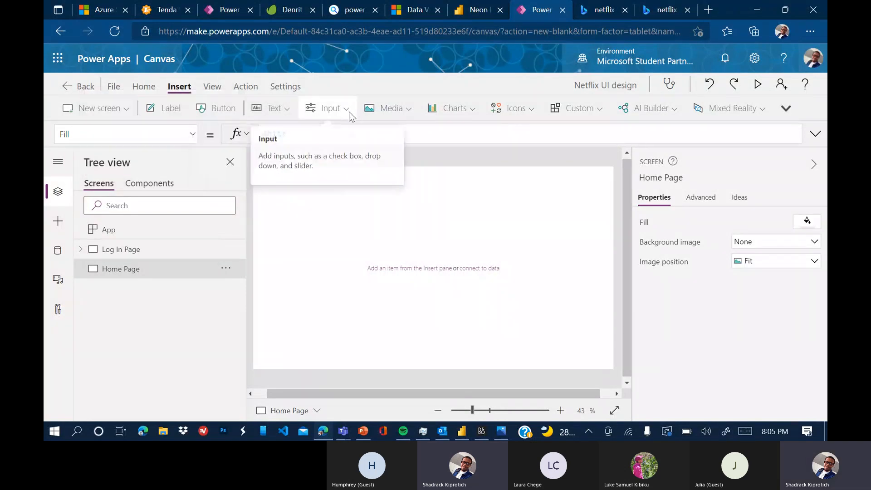
left_click(326, 108)
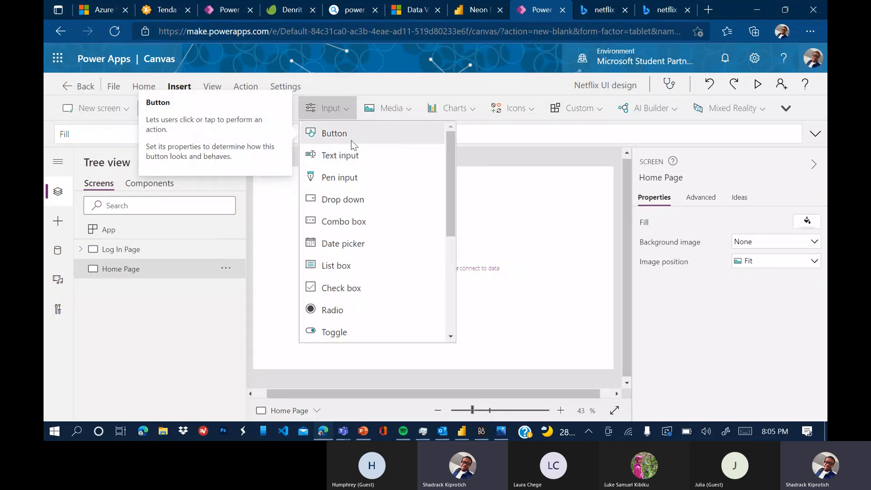
scroll(352, 144, "down", 1)
scroll(354, 145, "down", 5)
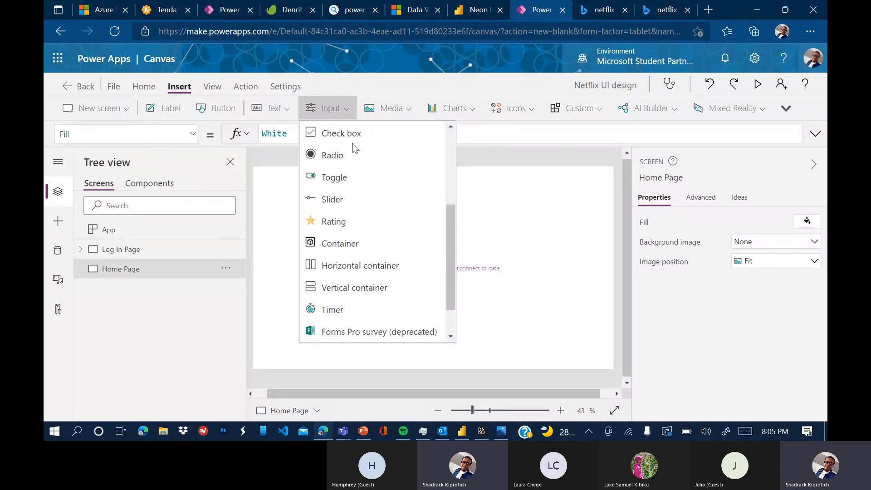
scroll(370, 247, "up", 5)
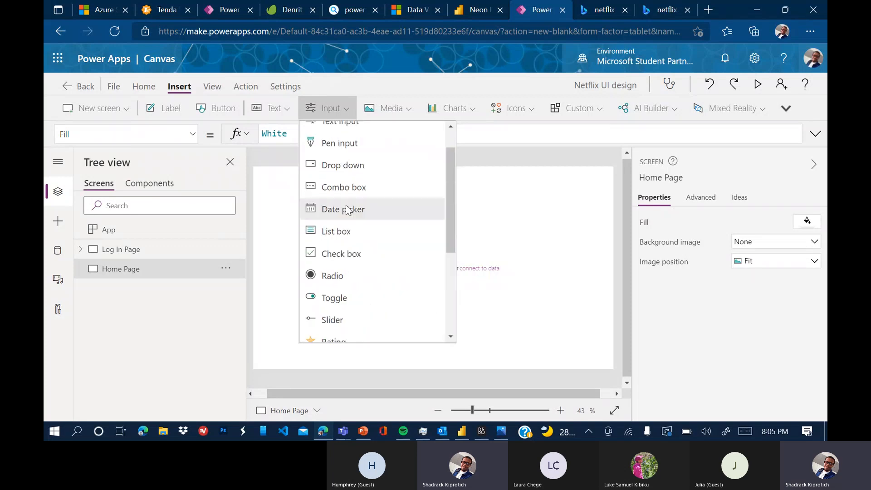
scroll(347, 210, "up", 1)
left_click(404, 110)
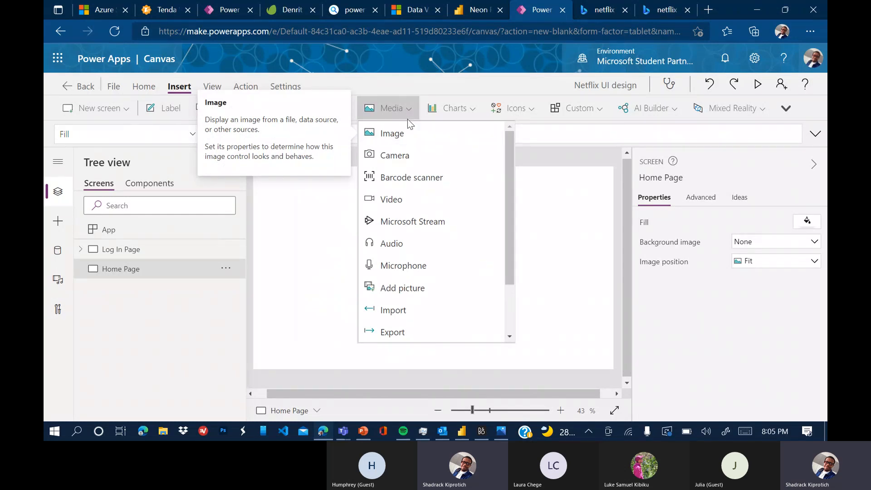
left_click(467, 107)
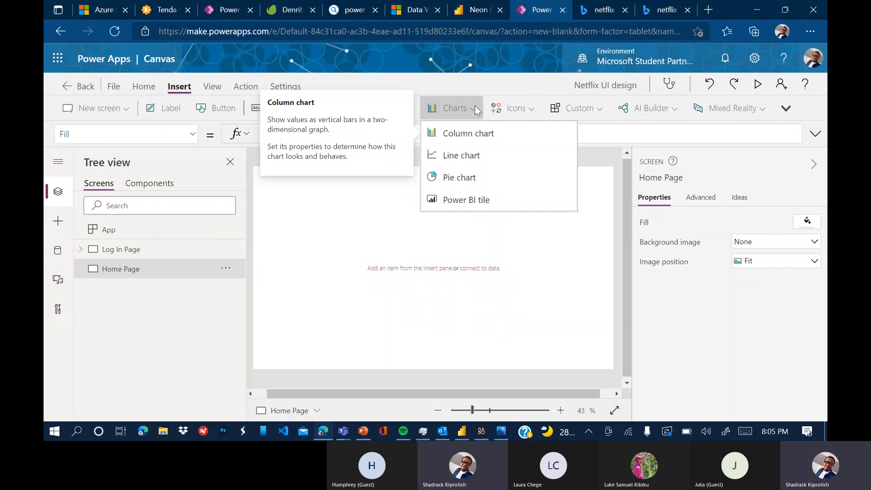
Examine the icons that can be inserted on the Home Page, including Home, Hamburger menu, Settings and media-related symbols.
left_click(535, 108)
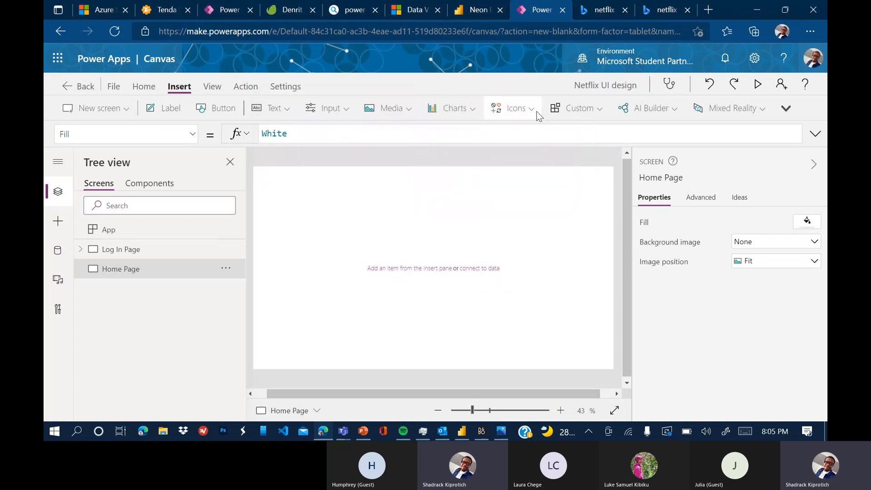
left_click(535, 109)
scroll(545, 184, "down", 3)
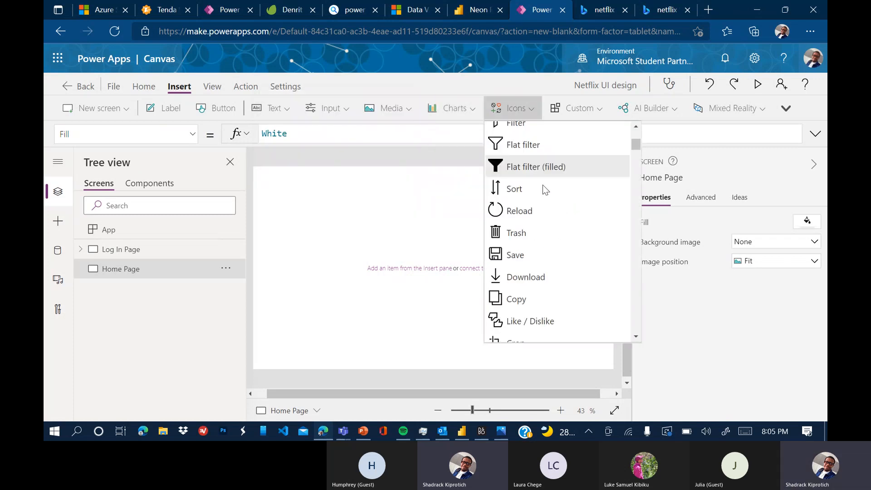
scroll(545, 195, "down", 5)
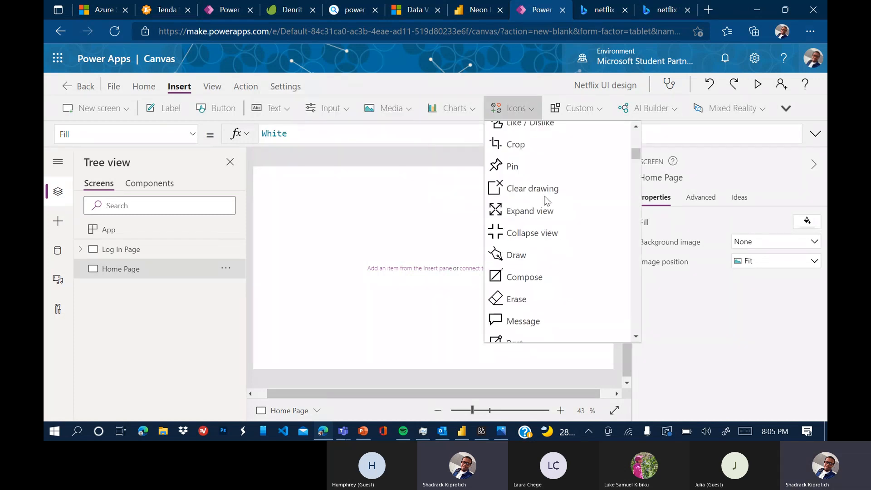
scroll(549, 214, "down", 3)
scroll(554, 221, "down", 5)
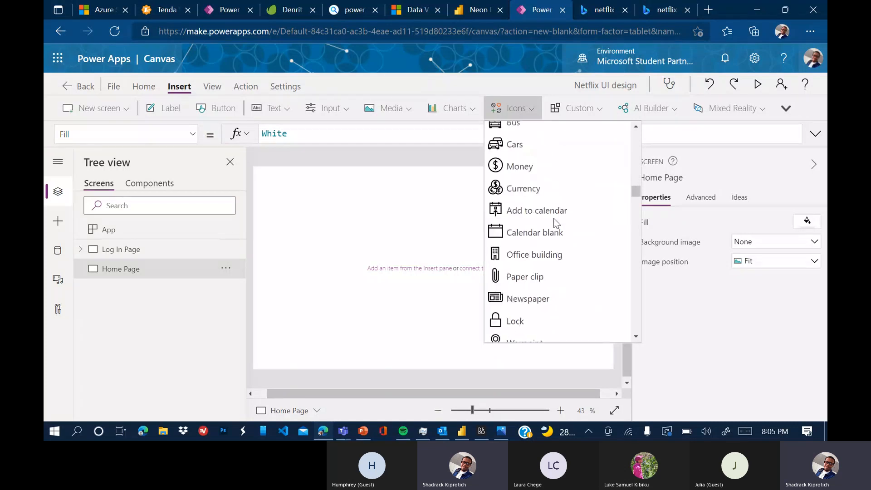
scroll(556, 222, "down", 3)
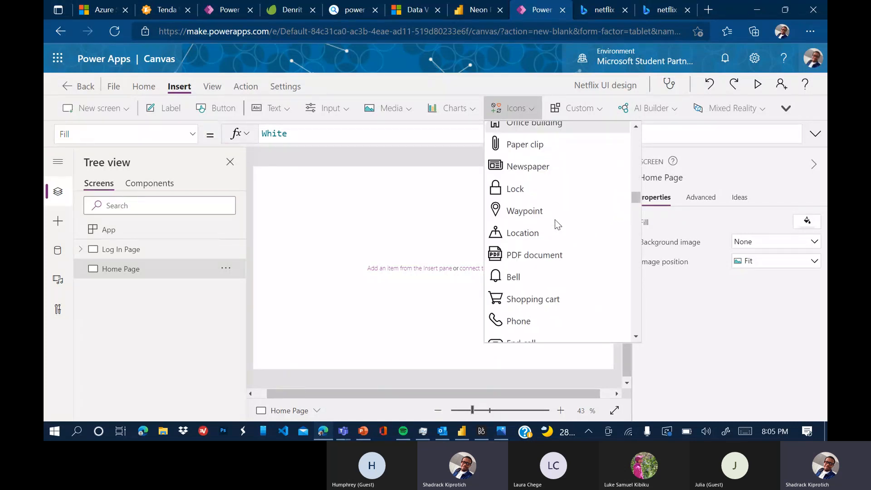
scroll(555, 221, "down", 4)
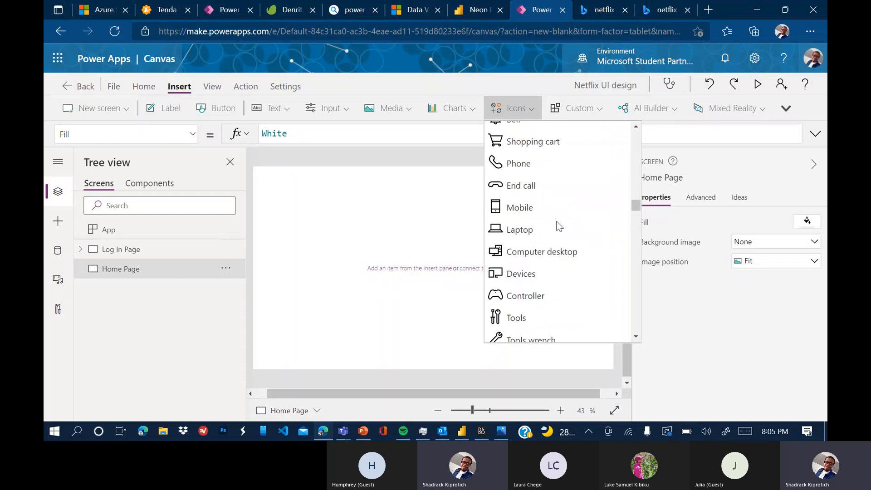
scroll(559, 226, "down", 5)
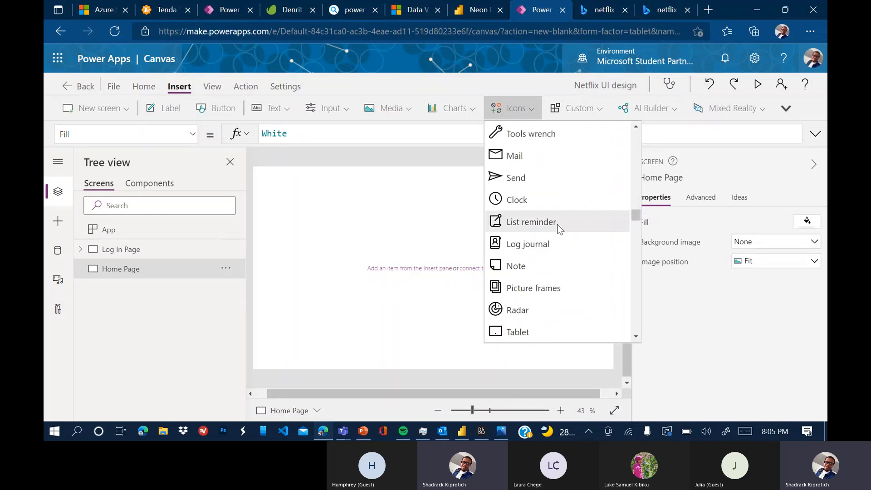
scroll(555, 223, "down", 3)
scroll(554, 224, "down", 1)
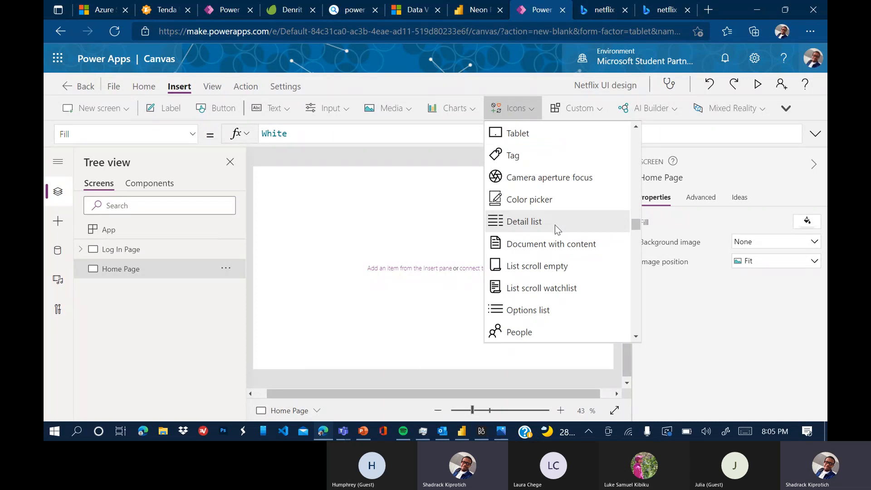
scroll(541, 200, "down", 10)
scroll(541, 232, "up", 3)
scroll(542, 236, "up", 10)
scroll(543, 236, "up", 8)
scroll(540, 241, "down", 3)
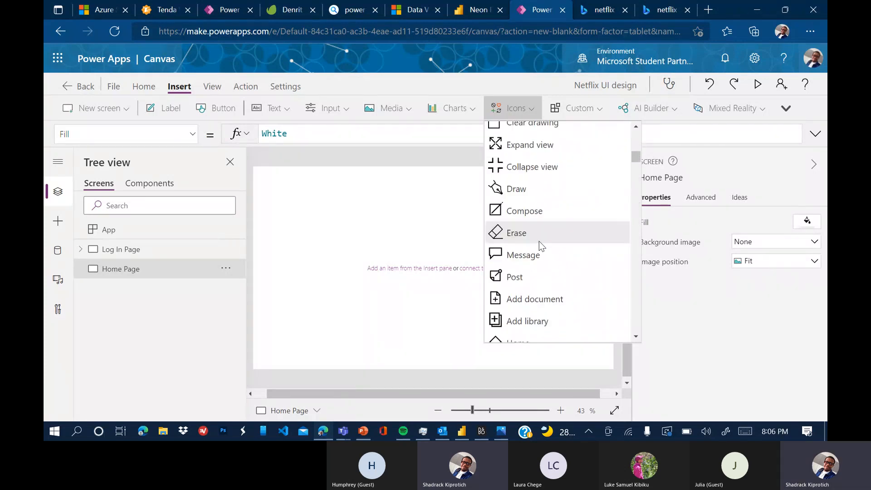
scroll(539, 242, "down", 1)
scroll(539, 241, "down", 3)
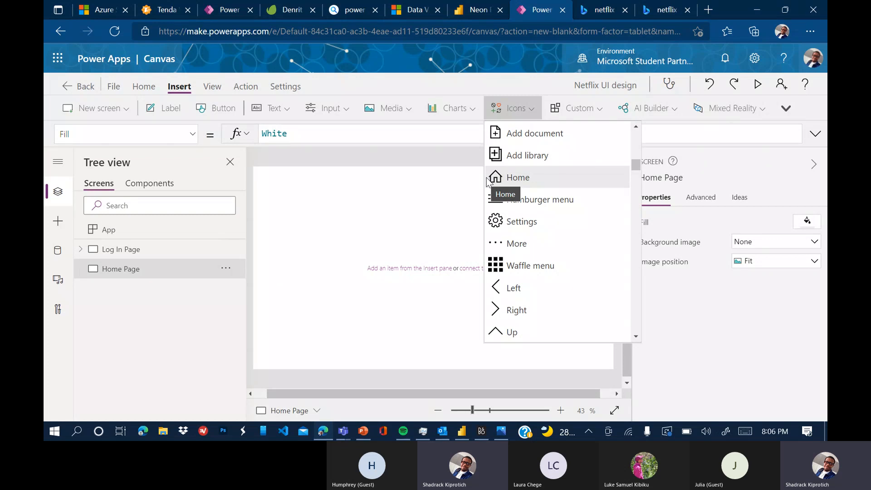
scroll(535, 179, "up", 10)
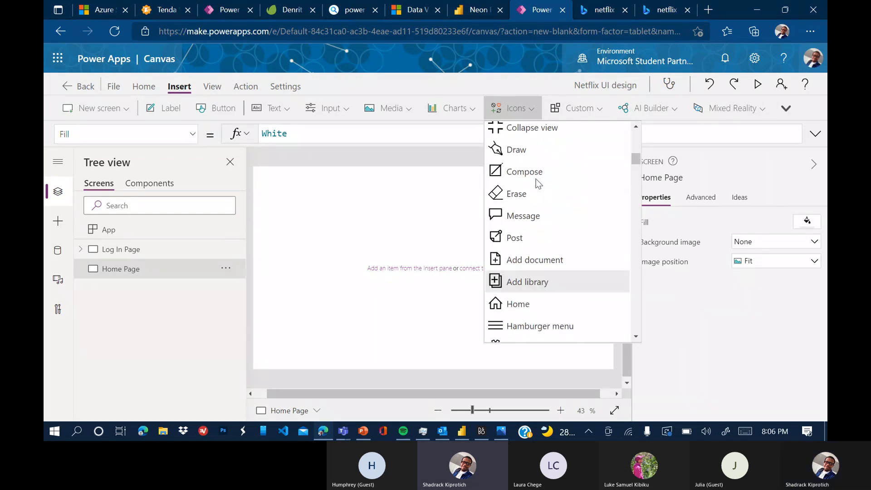
left_click(363, 220)
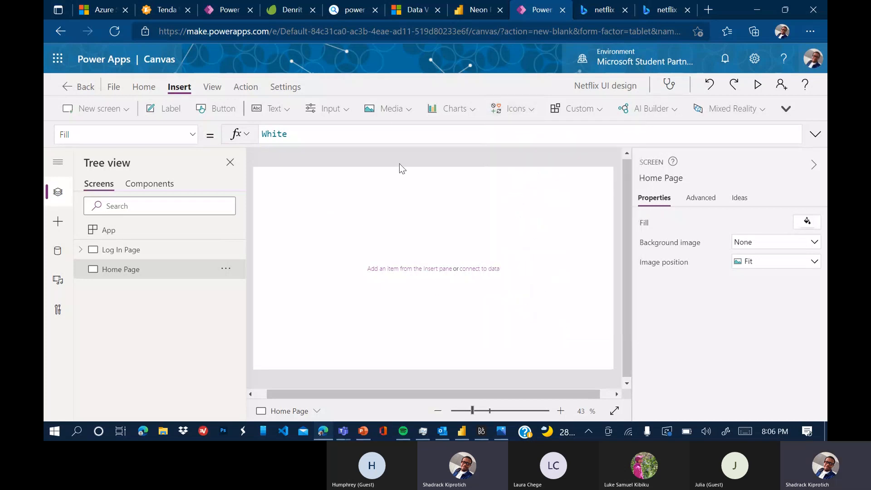
Check the Netflix reference design in Photos and insert an image control on the Home Page.
left_click(410, 114)
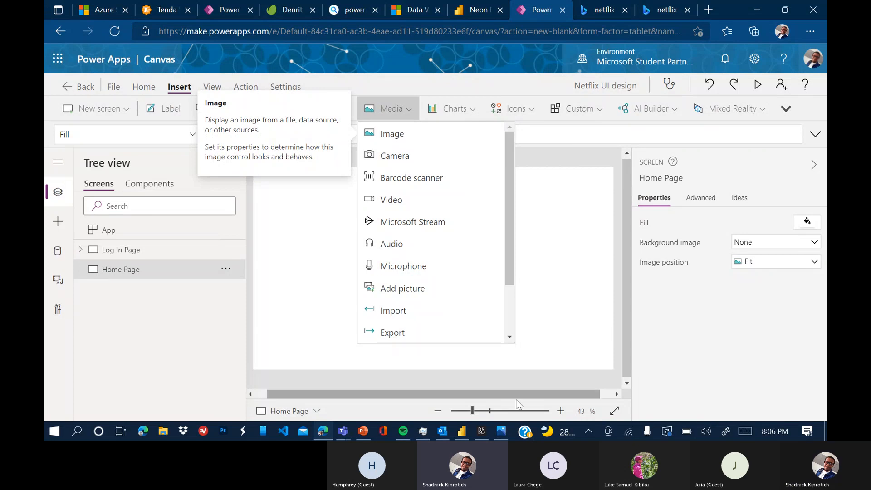
left_click(504, 431)
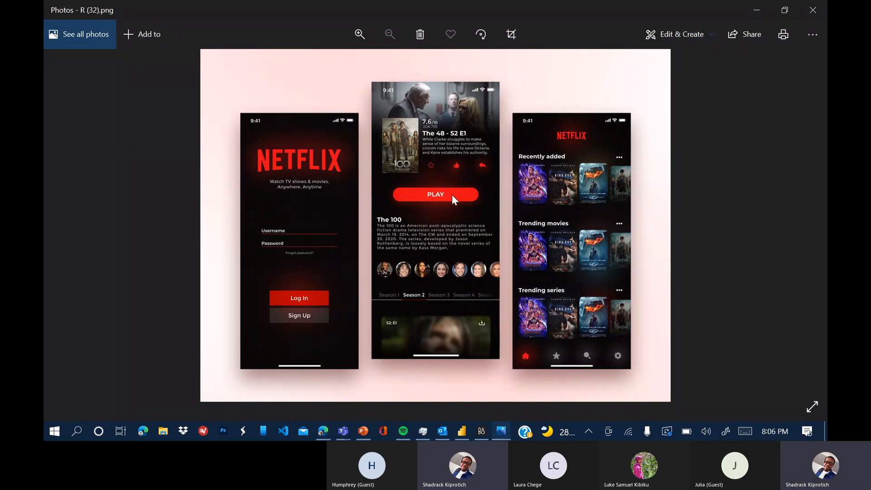
left_click(754, 13)
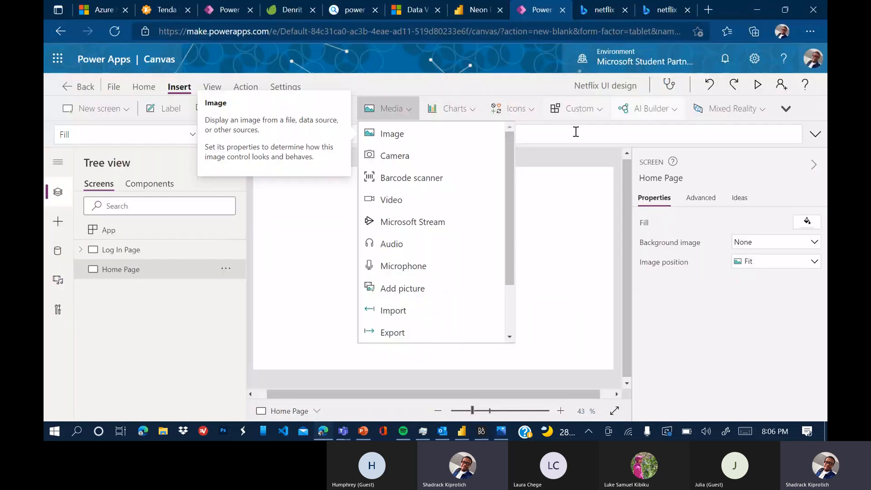
left_click(467, 137)
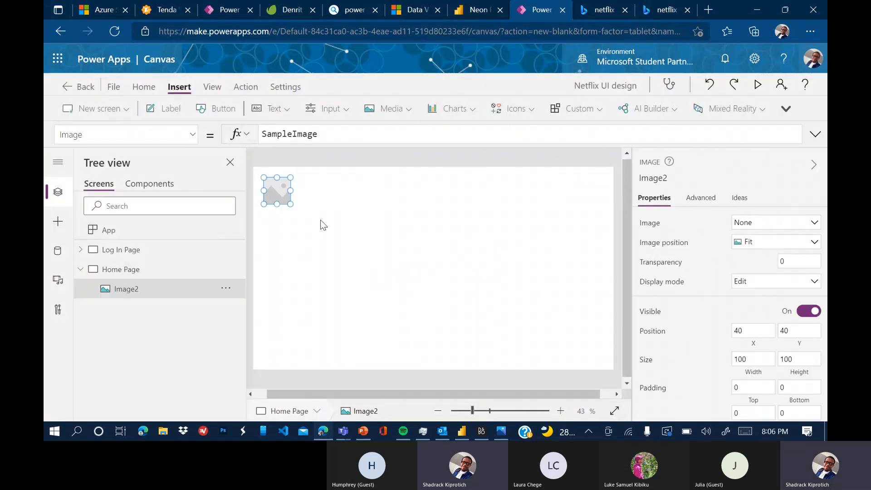
Resize and move the image control so it spans the full width along the Home Page's upper edge, about 222 high.
left_click_drag(289, 204, 620, 266)
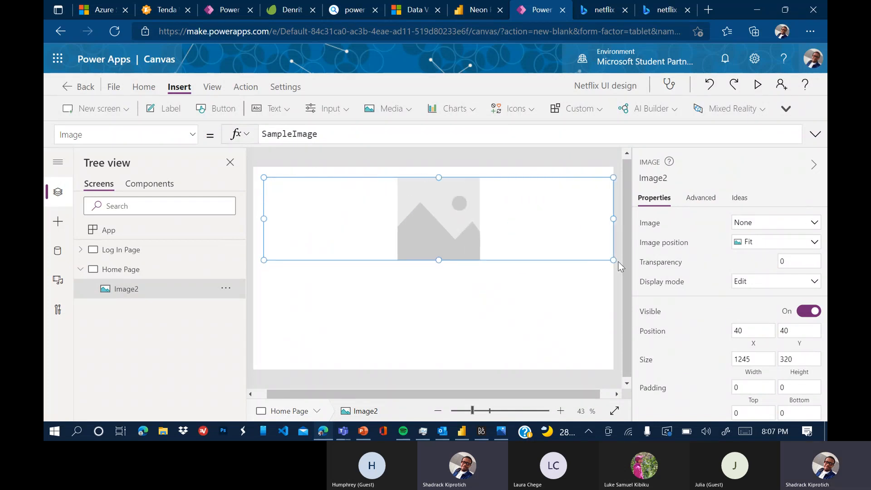
left_click_drag(617, 261, 617, 245)
mouse_move(451, 229)
left_mouse_down()
mouse_move(450, 219)
mouse_move(439, 225)
left_mouse_up()
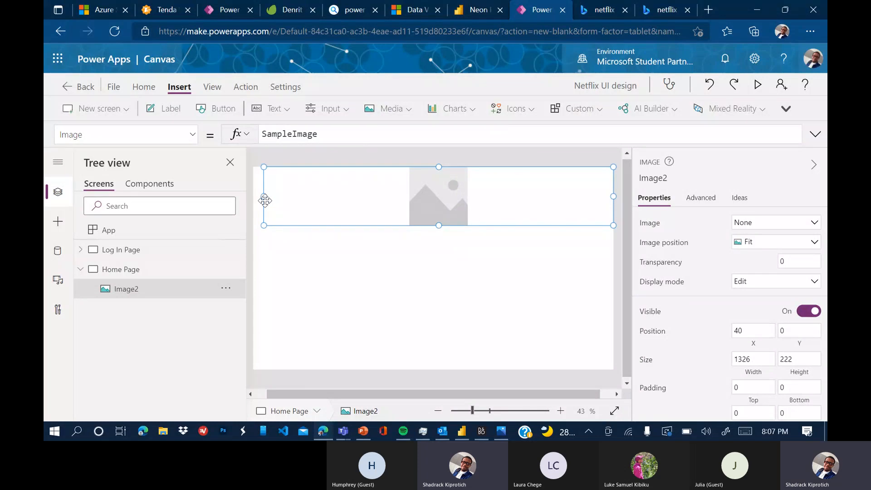
left_click_drag(263, 196, 253, 194)
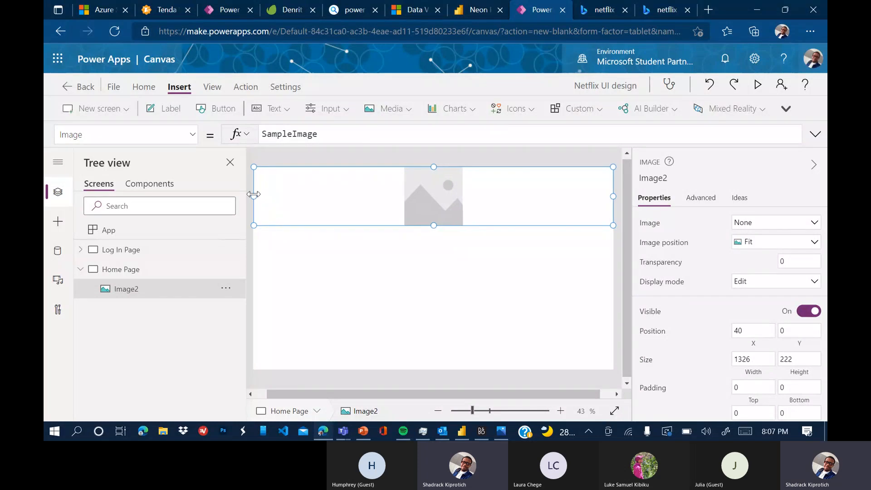
left_click(462, 287)
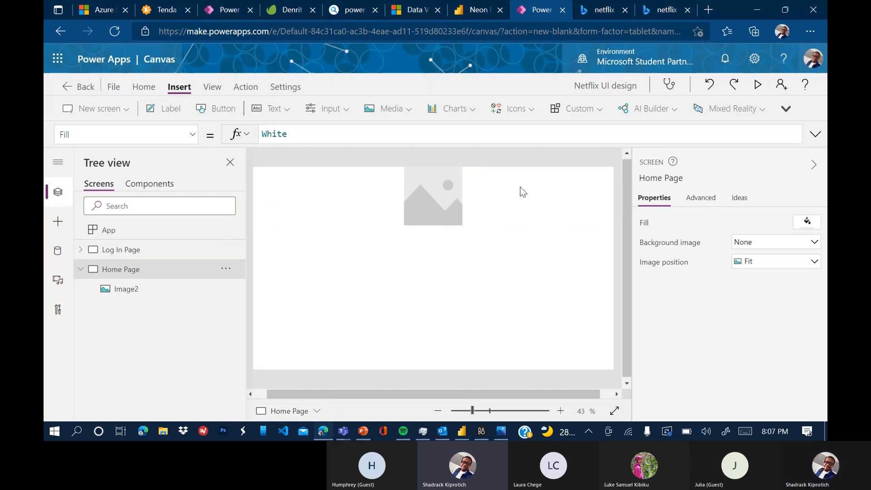
Search the web for "silicon valley" in a new browser tab.
left_click(667, 10)
type("s")
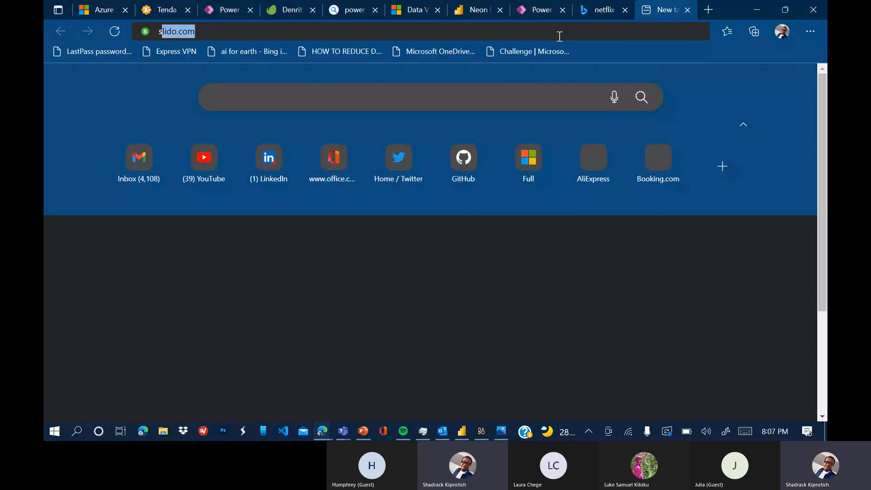
type("ilicon")
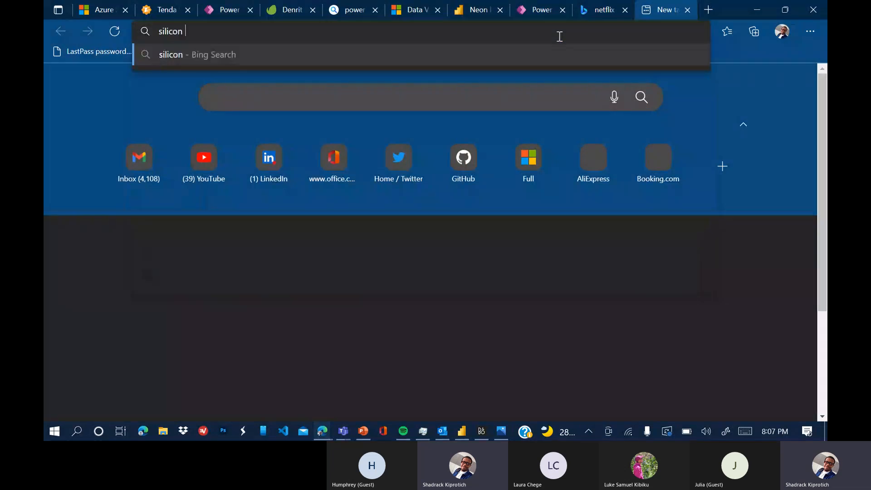
type(" valley")
key("Return")
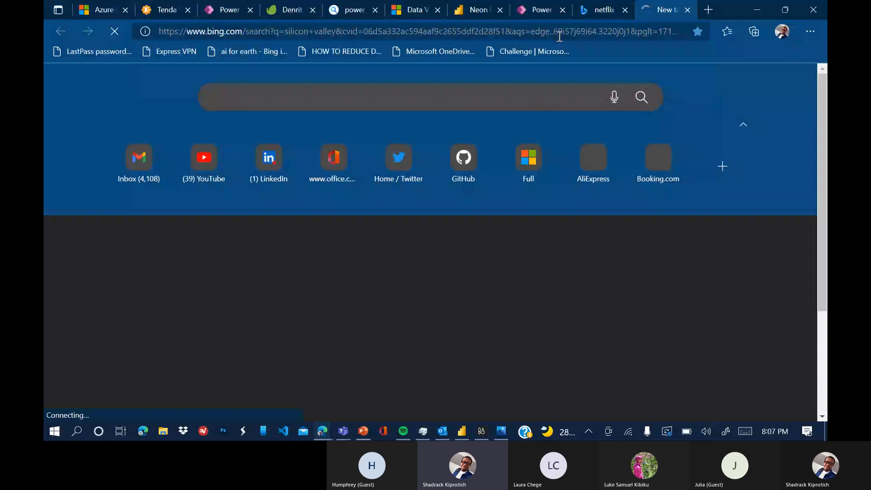
Return to the browser from the meeting window and refine the search to "silicon valley series".
left_click(324, 437)
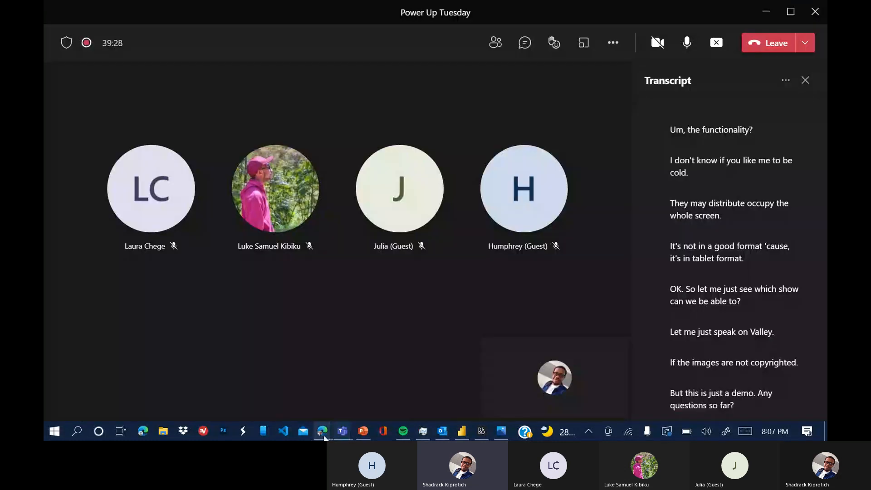
mouse_move(326, 424)
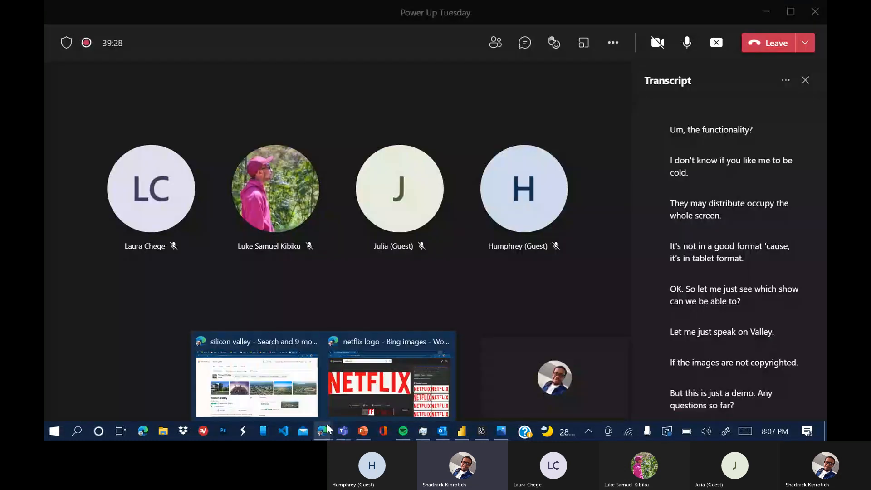
left_click(356, 401)
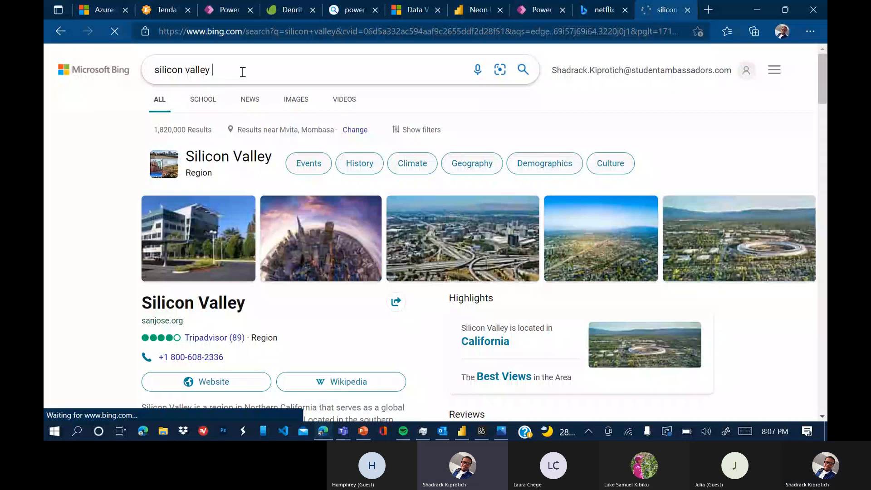
type("series")
key("Return")
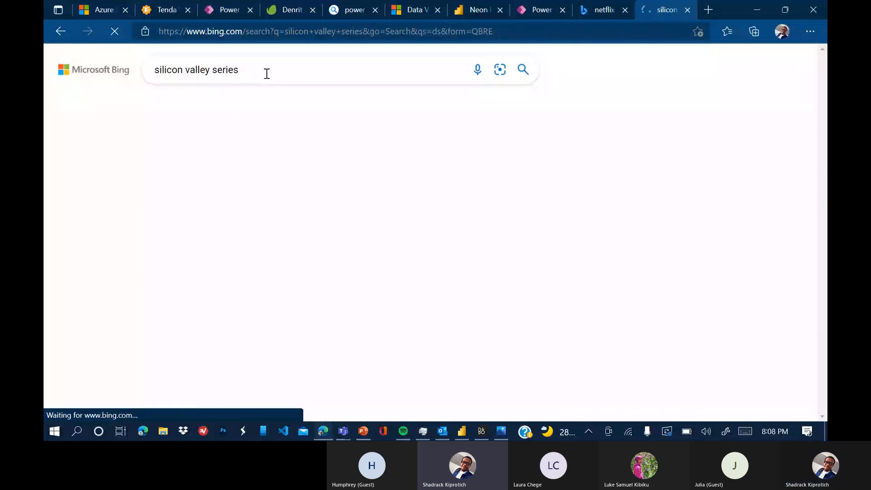
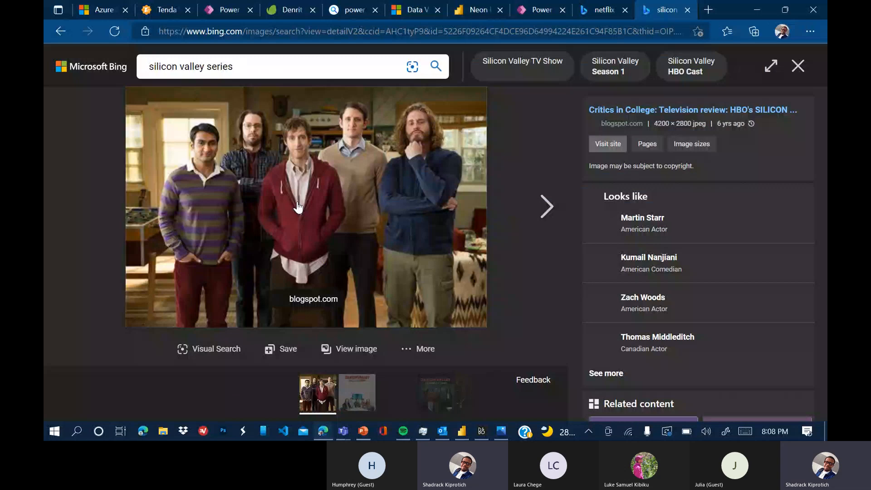
Try to save the 4200 × 2800 Silicon Valley group photo from the image search.
right_click(297, 206)
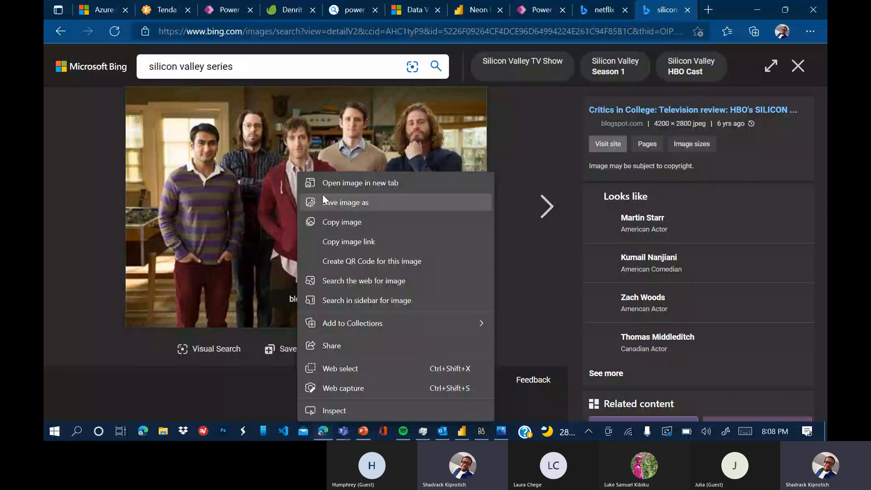
left_click(323, 196)
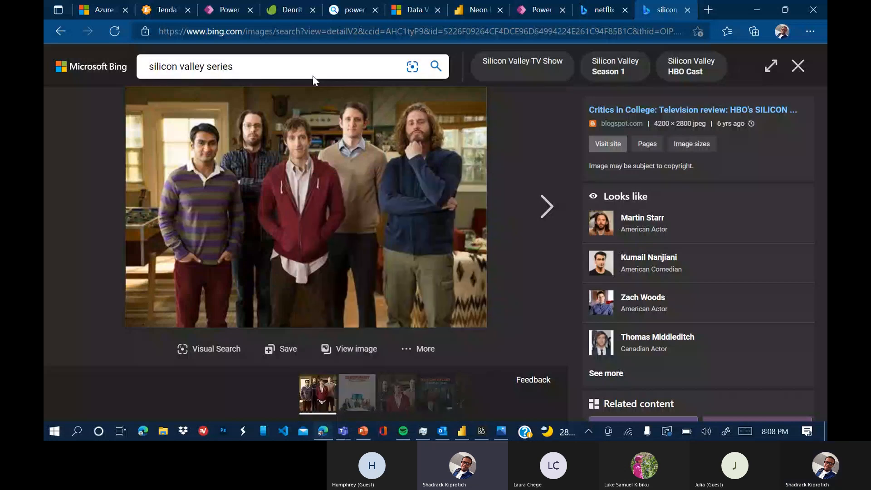
right_click(293, 202)
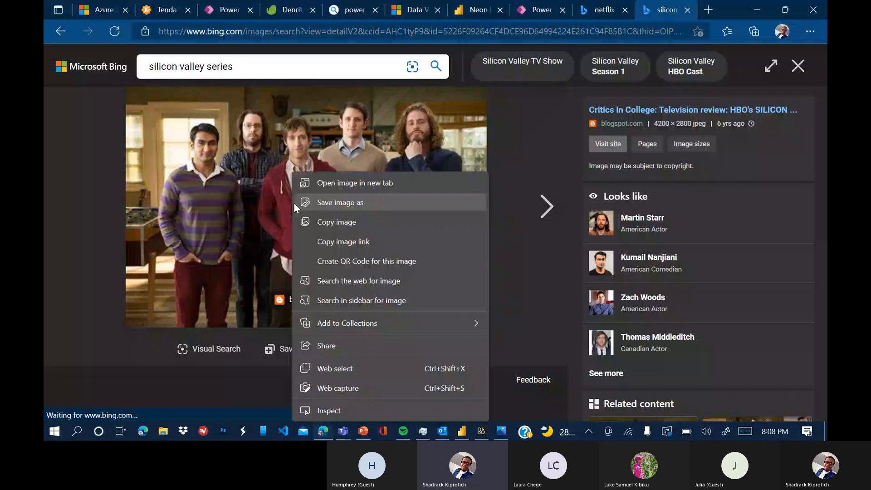
left_click(293, 202)
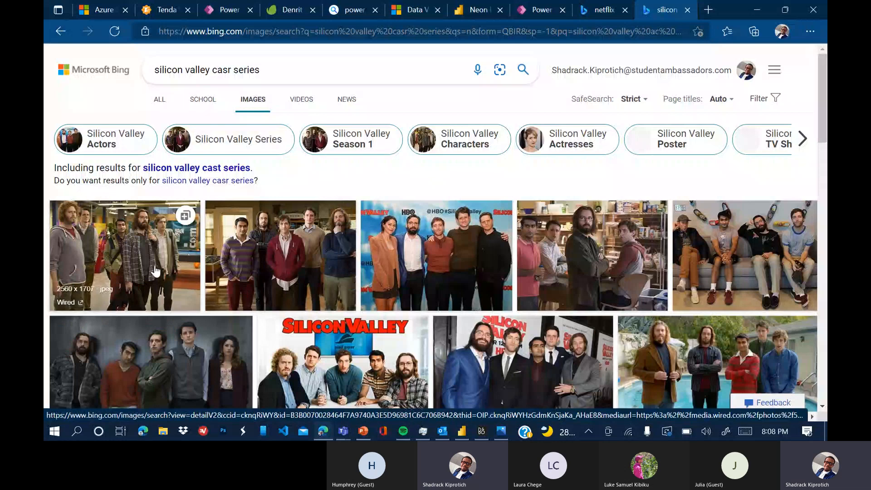
Open the 1920 × 1080 Silicon Valley cast photo from the image results and save it to Downloads as OIP (15).jfif.
left_click(224, 211)
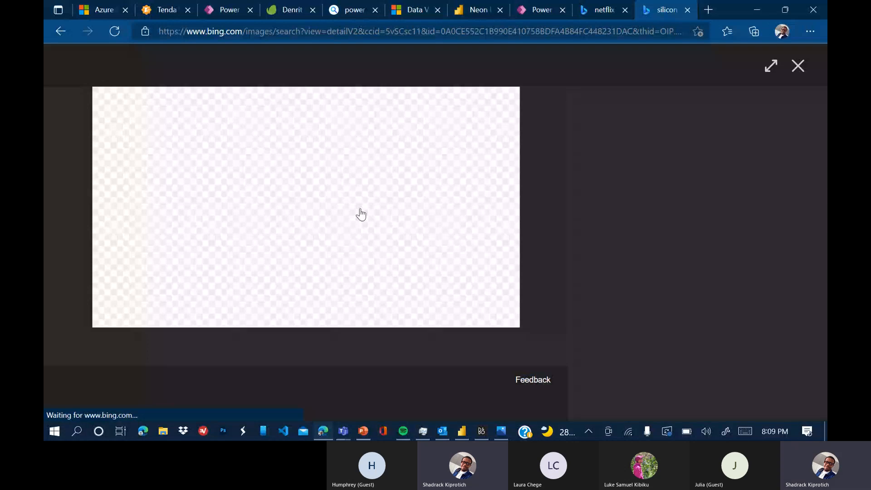
right_click(358, 208)
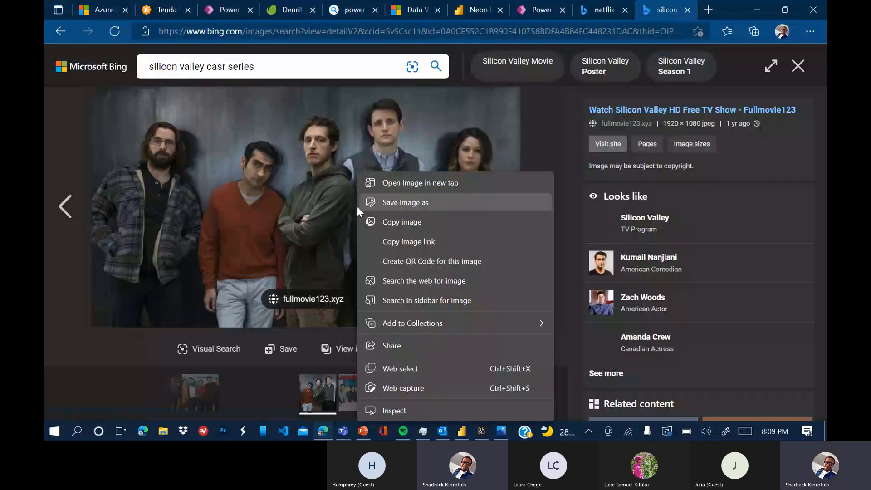
left_click(359, 204)
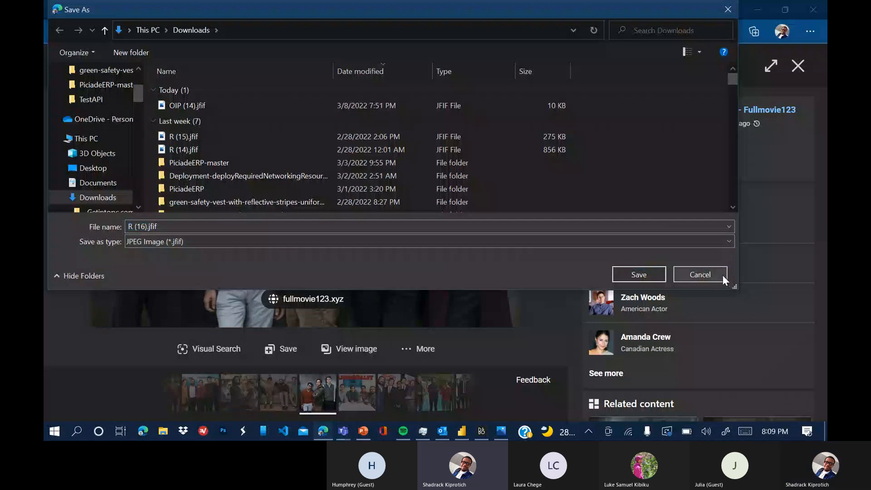
left_click(701, 274)
right_click(351, 203)
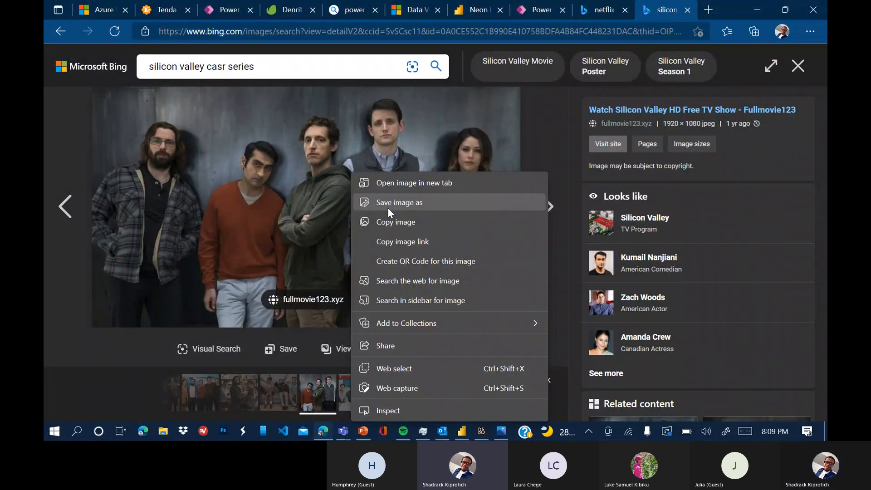
left_click(388, 208)
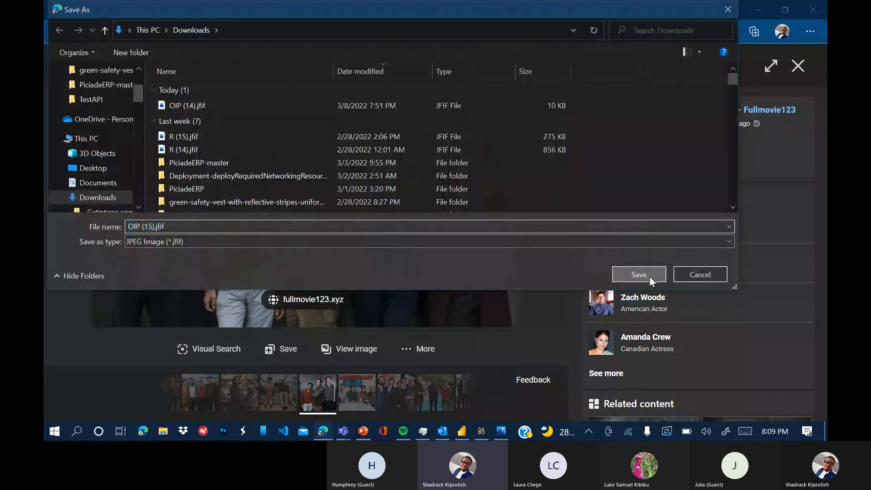
left_click(649, 276)
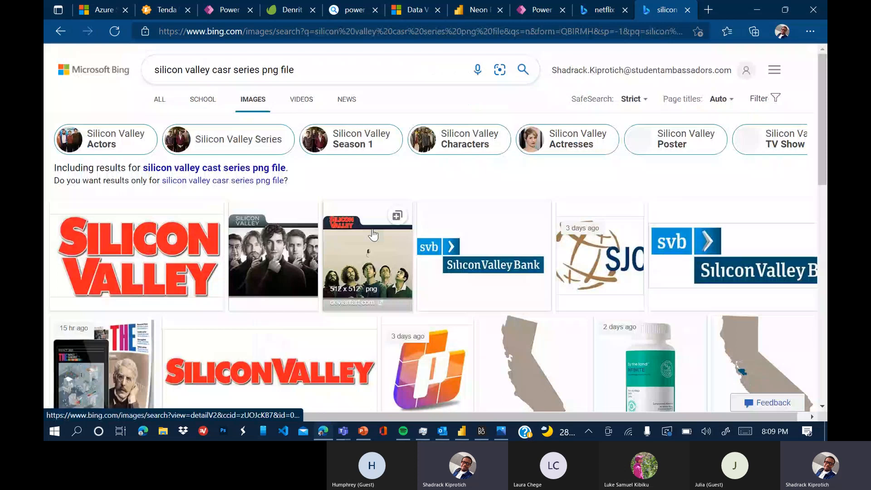
Try to save the 512 × 512 PNG Silicon Valley folder icon from the PNG image search results.
left_click(373, 235)
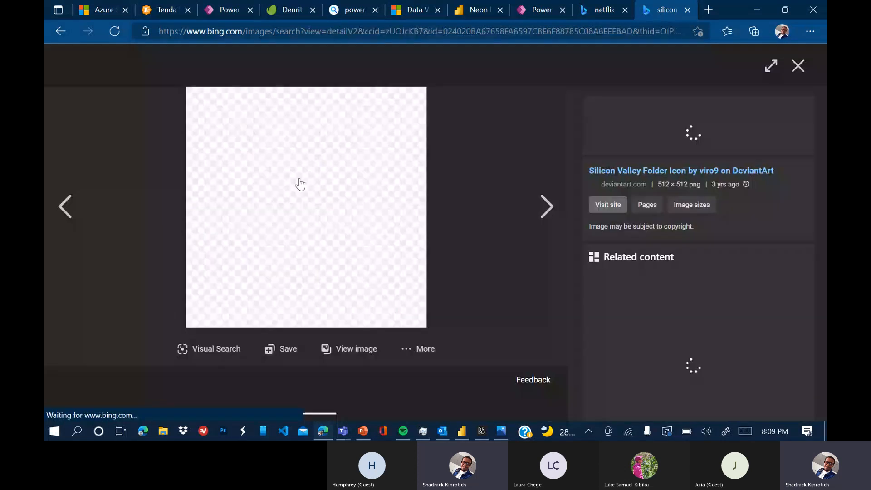
right_click(303, 183)
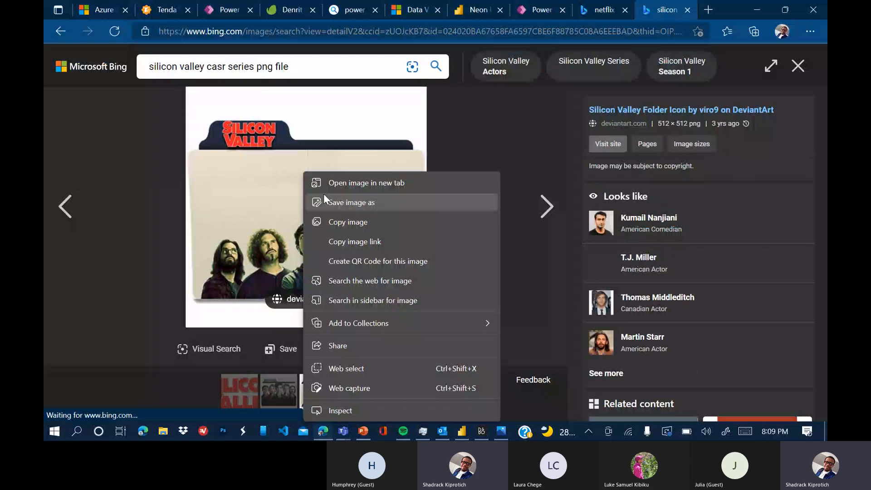
left_click(323, 195)
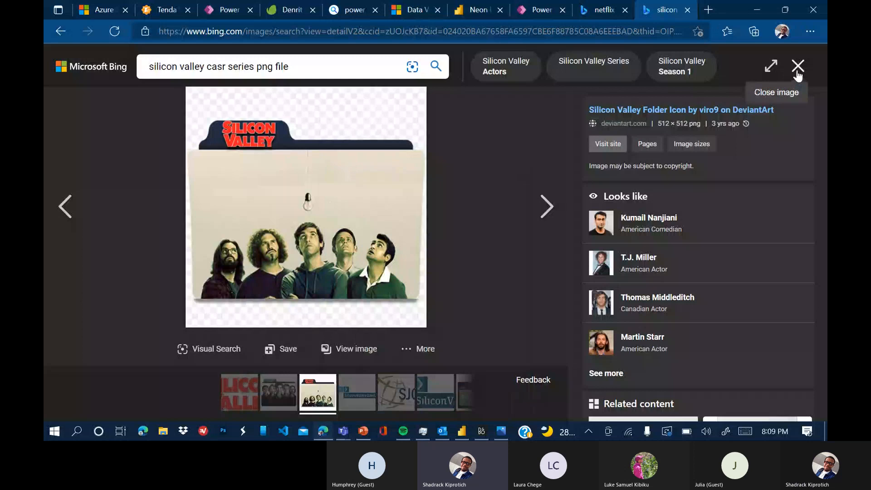
left_click(797, 73)
left_click(311, 238)
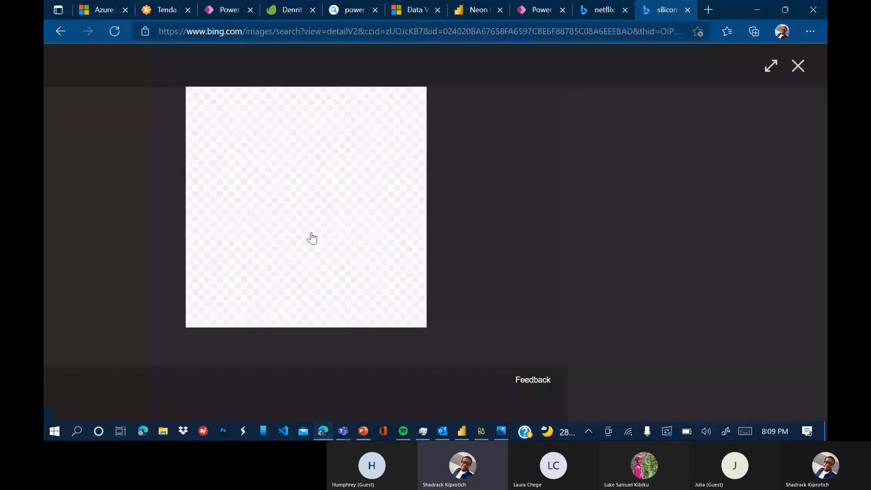
right_click(298, 231)
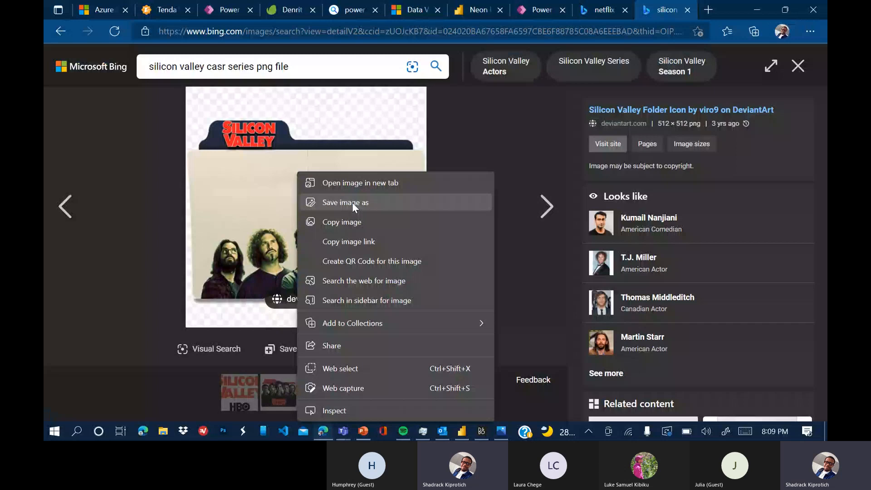
left_click(352, 203)
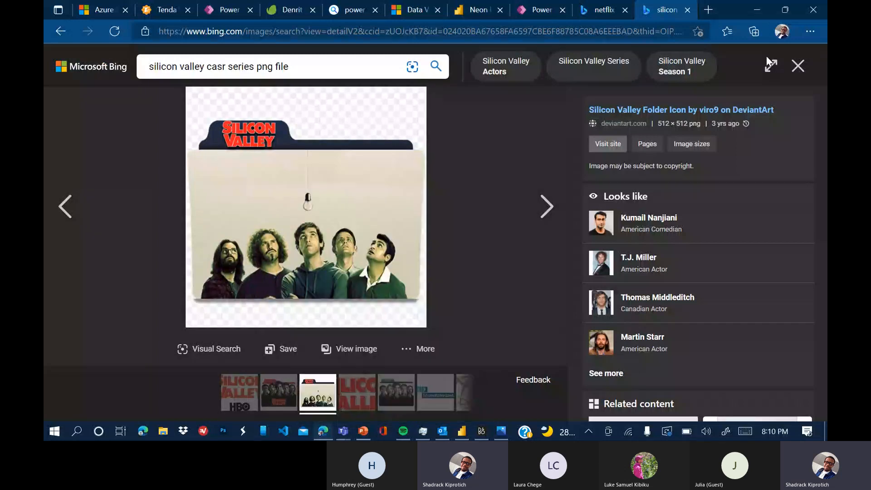
left_click(798, 66)
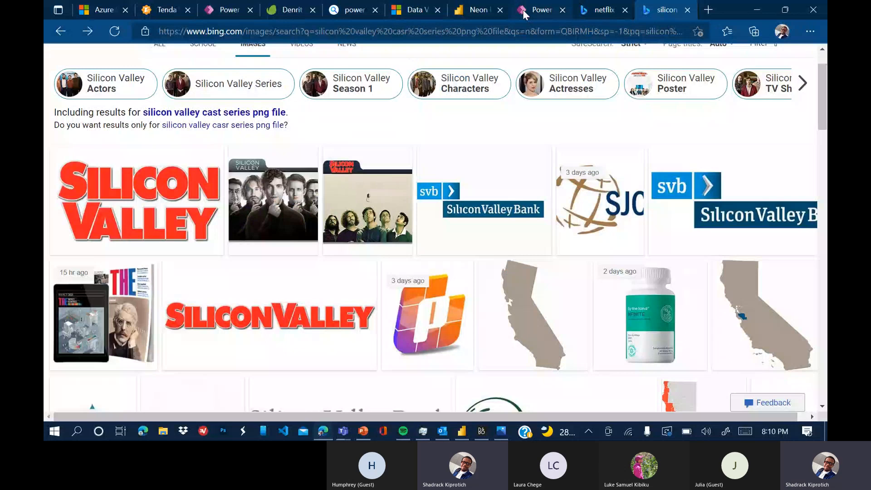
Return to the Power Apps editor and set the Home Page image control's picture to R (33).
left_click(522, 9)
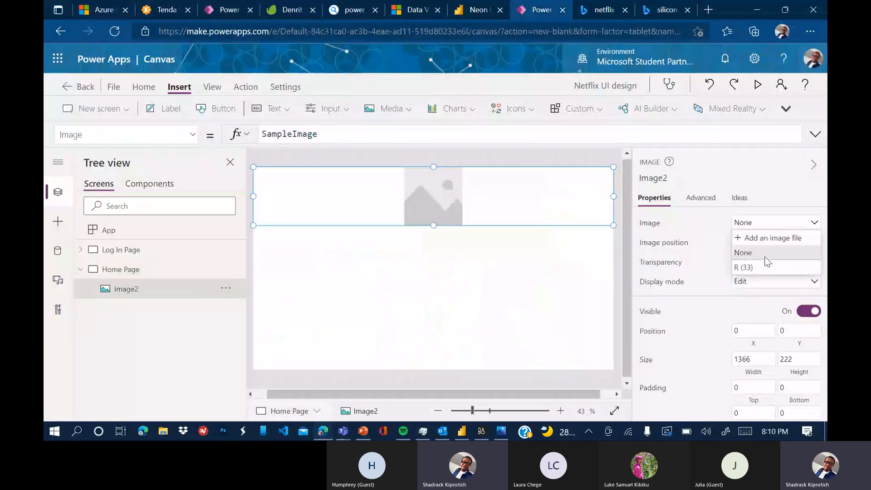
left_click(755, 267)
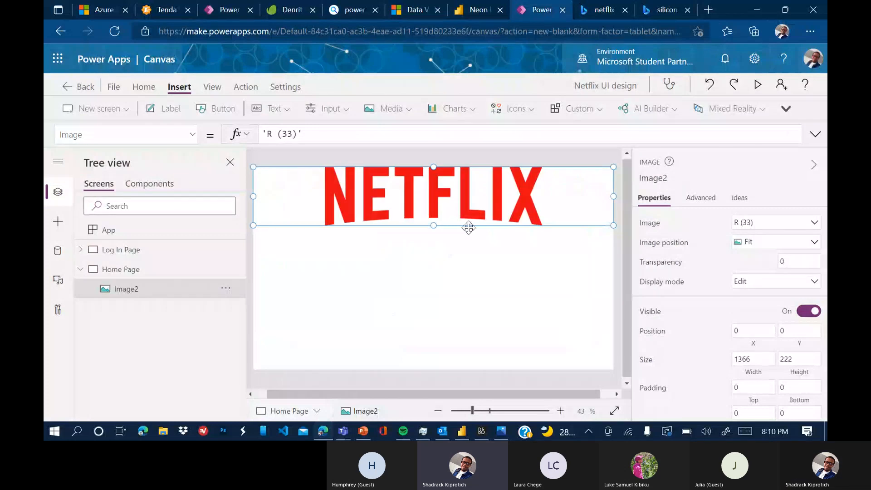
left_click(476, 322)
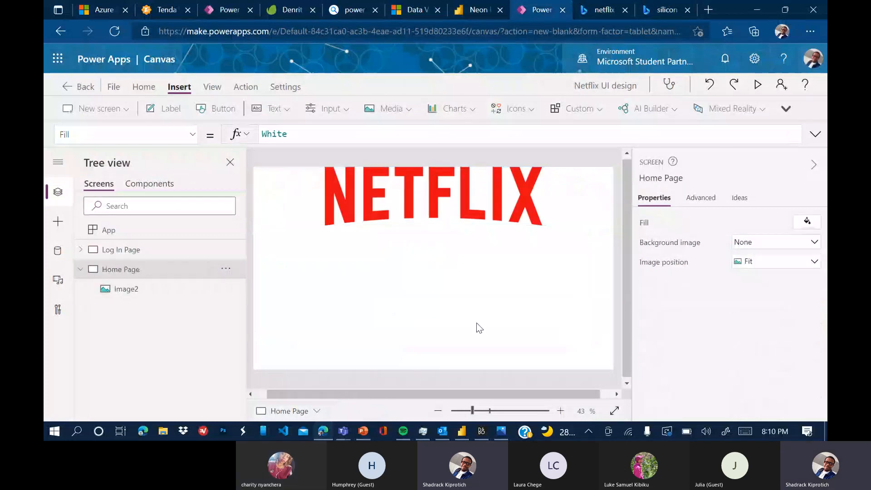
Check the Netflix design reference in Photos, then set the Home Page screen's fill to black, RGBA(0, 0, 0, 1).
left_click(503, 430)
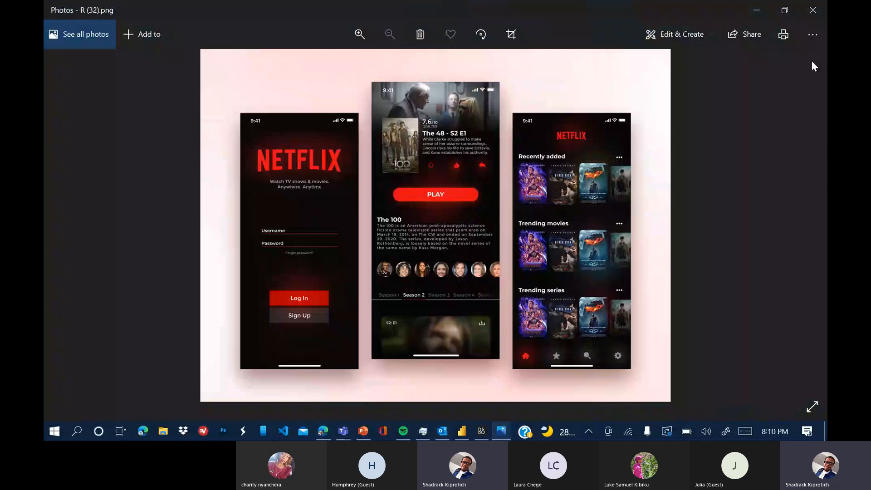
left_click(757, 10)
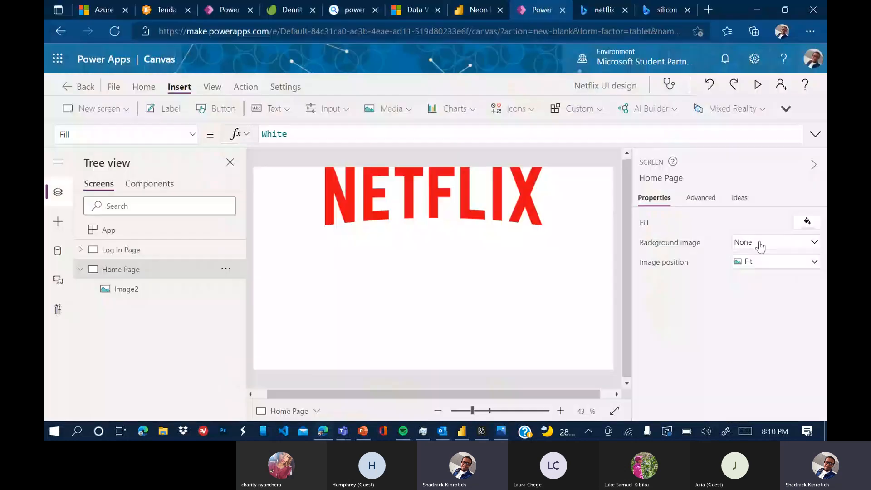
left_click(809, 227)
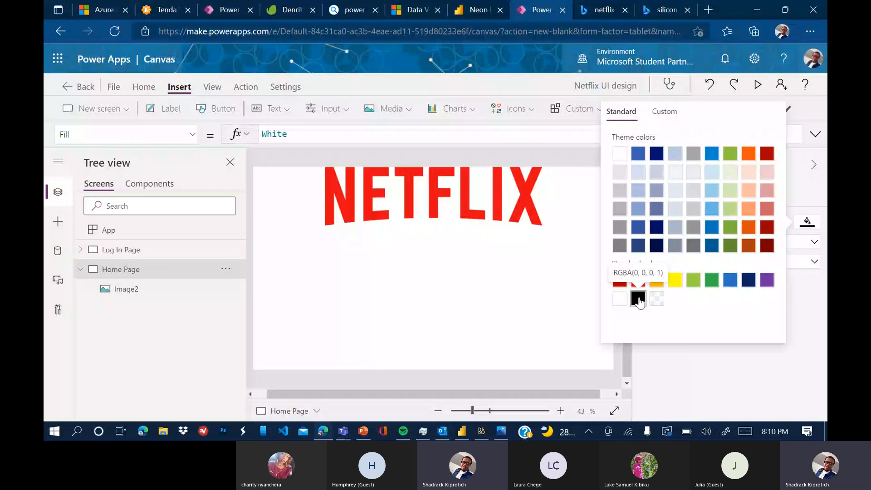
left_click(638, 299)
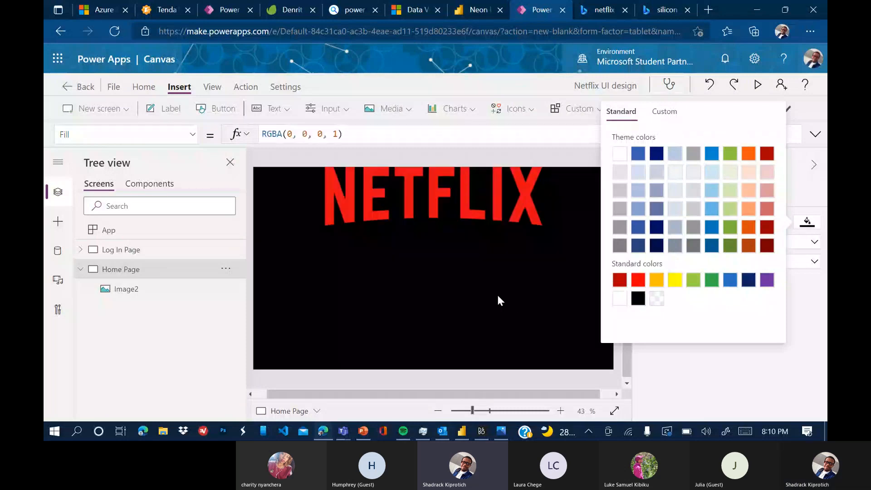
left_click(497, 293)
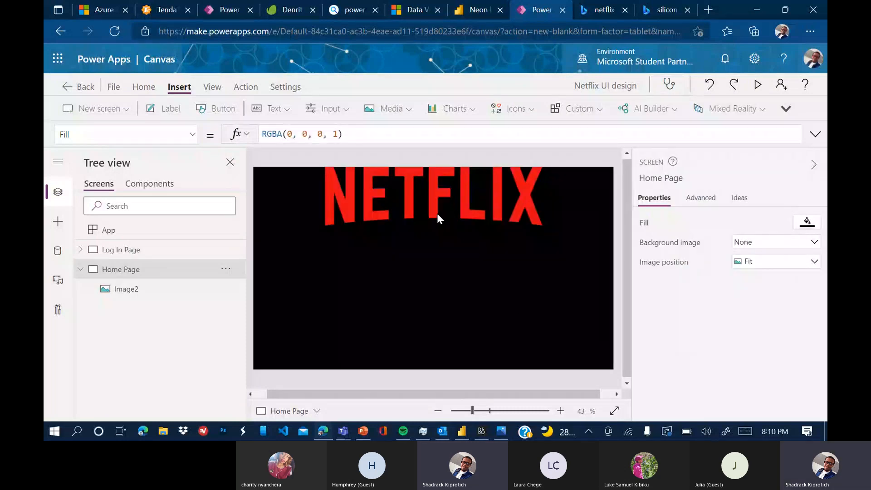
Return to the Silicon Valley PNG search, view all its web results, and check the meeting window and other open browser tabs.
left_click(657, 9)
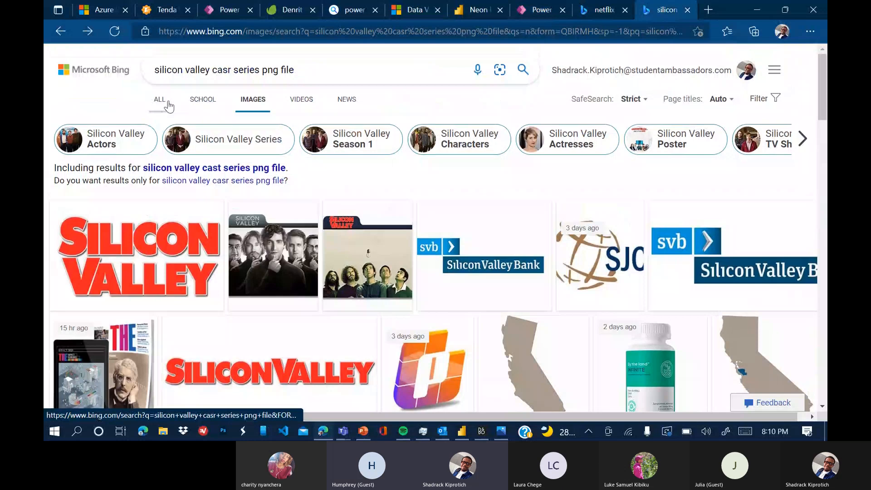
left_click(160, 100)
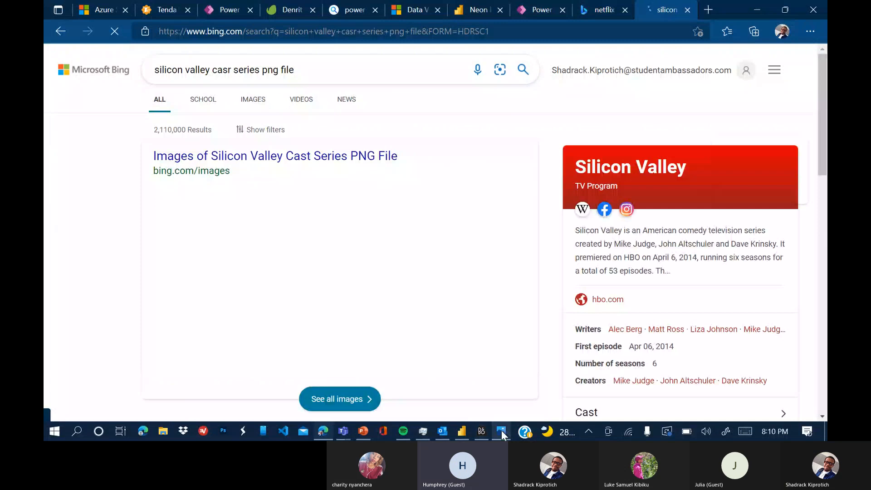
mouse_move(502, 431)
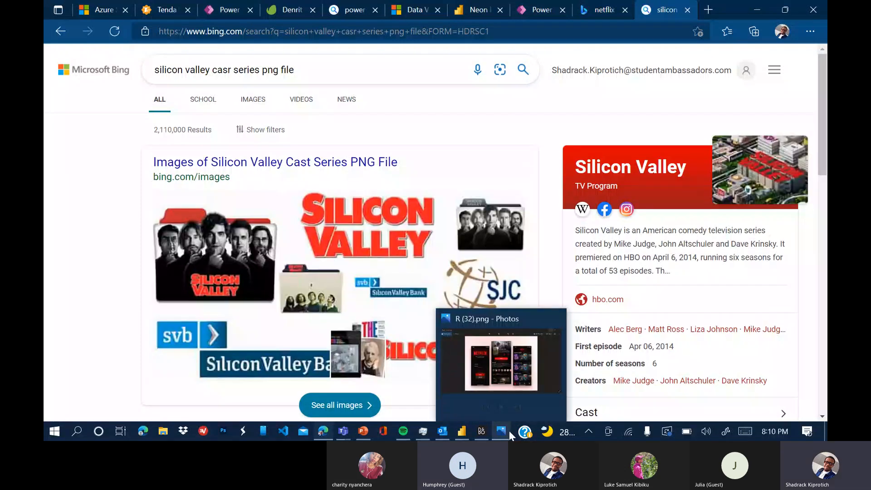
mouse_move(343, 431)
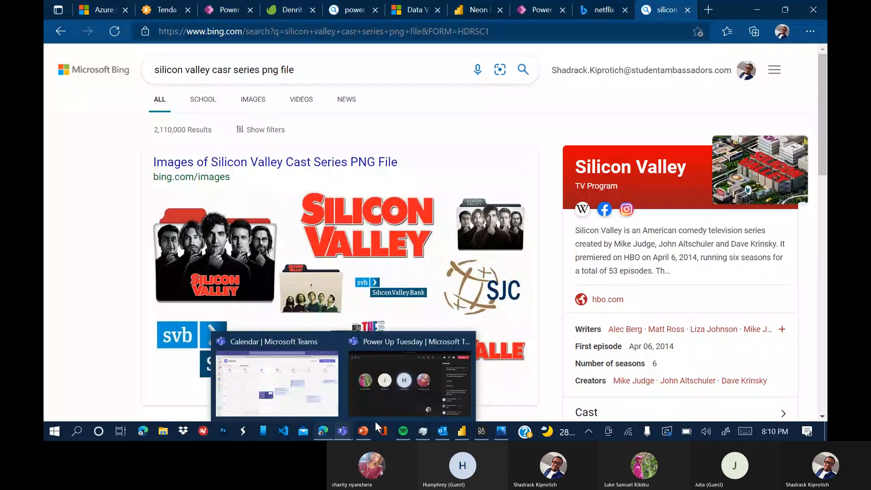
mouse_move(418, 402)
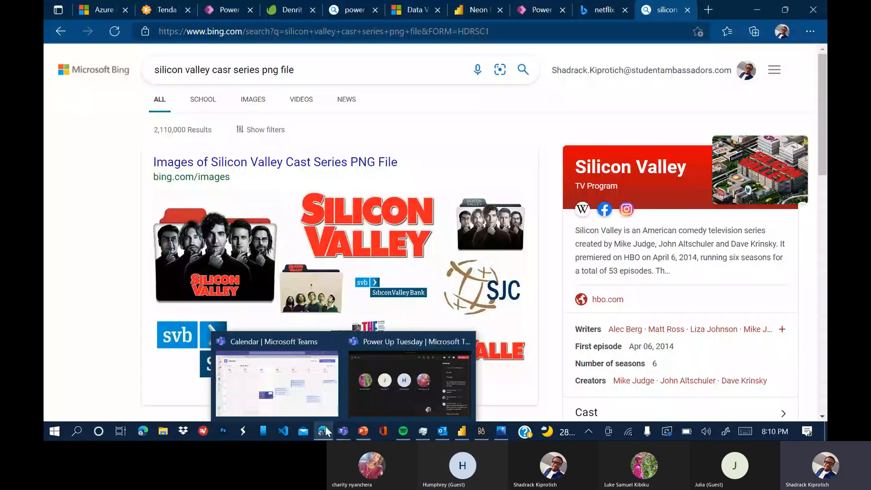
left_click(326, 430)
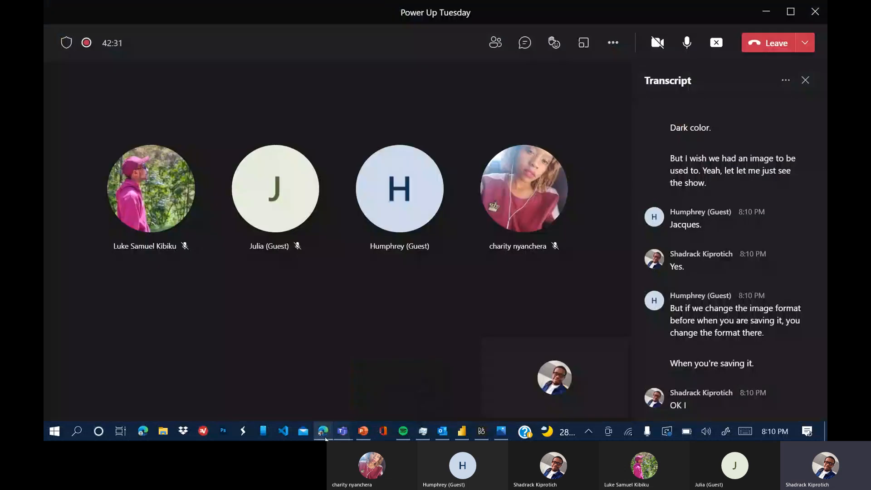
left_click(325, 438)
left_click(532, 12)
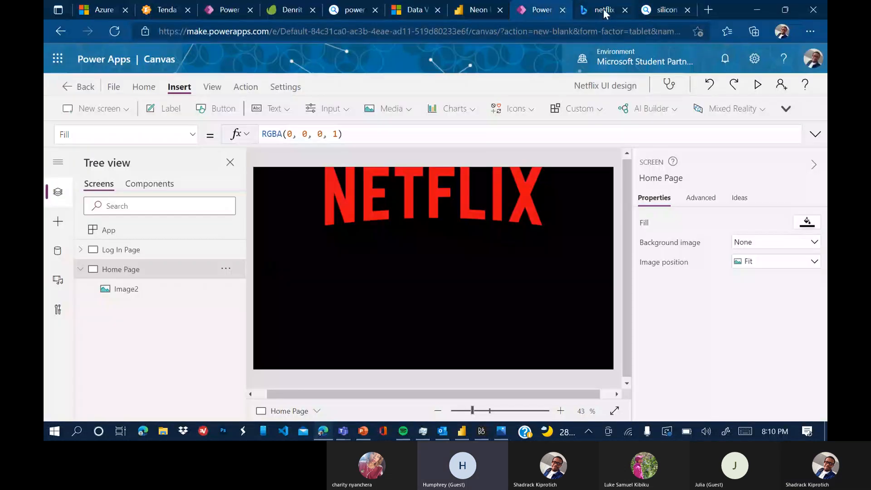
left_click(605, 12)
Return to the Silicon Valley image results and save the red and black cast folder icon to Downloads as R (34).png.
left_click(653, 9)
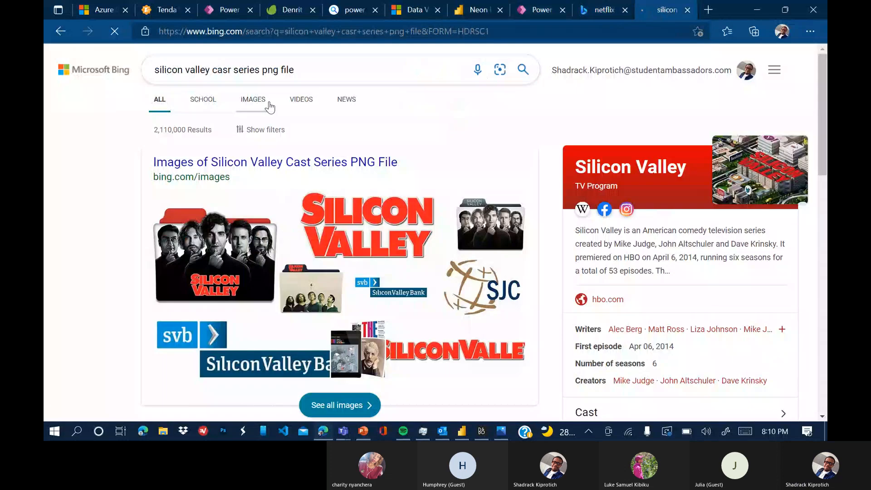
left_click(252, 99)
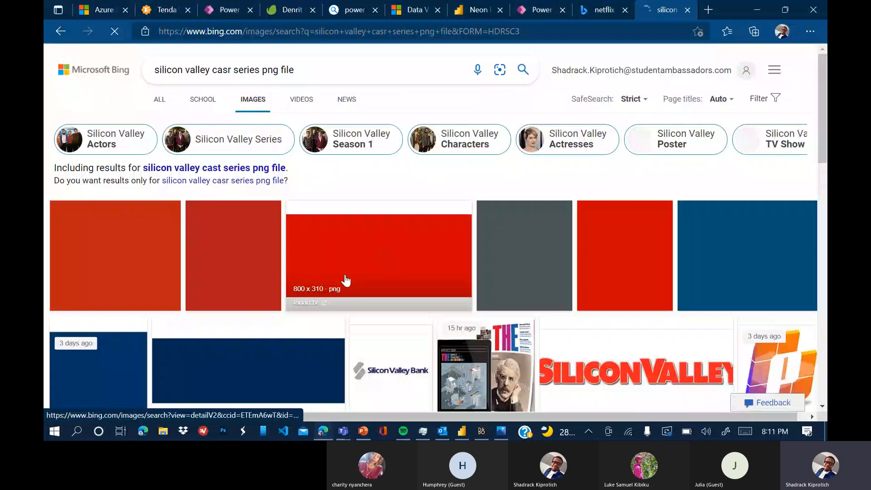
left_click(399, 285)
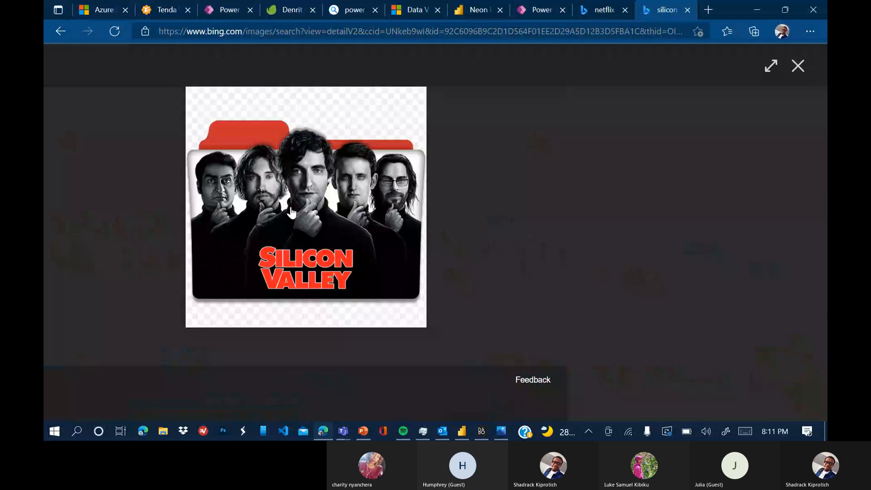
right_click(291, 210)
left_click(345, 202)
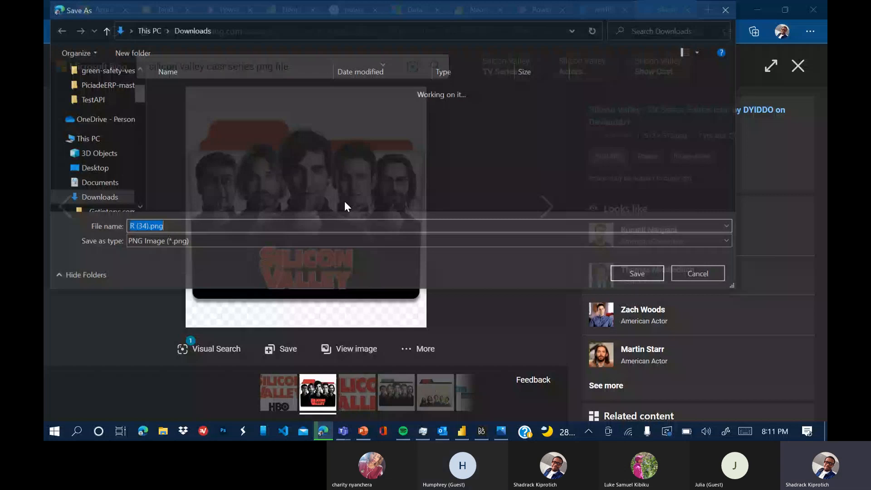
key("Return")
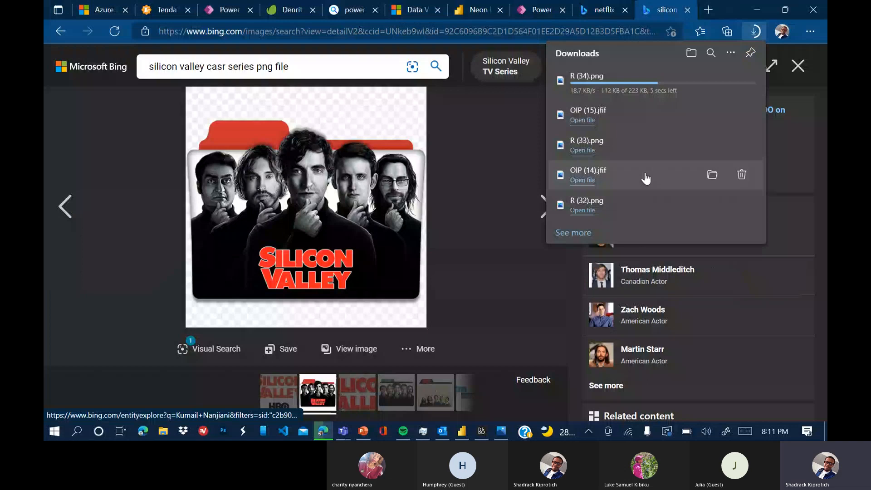
Return to the Power Apps editor and replace the Home Page image control's picture with R (34).png from Downloads.
left_click(540, 10)
left_click(424, 206)
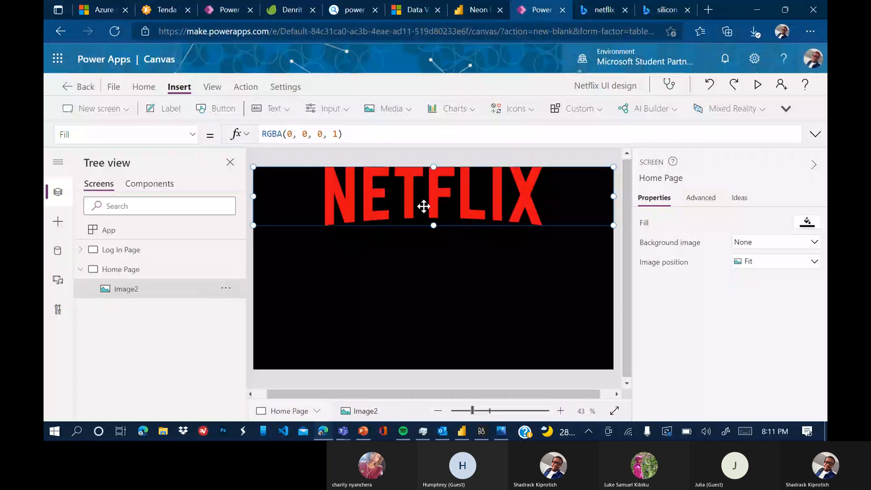
double_click(424, 207)
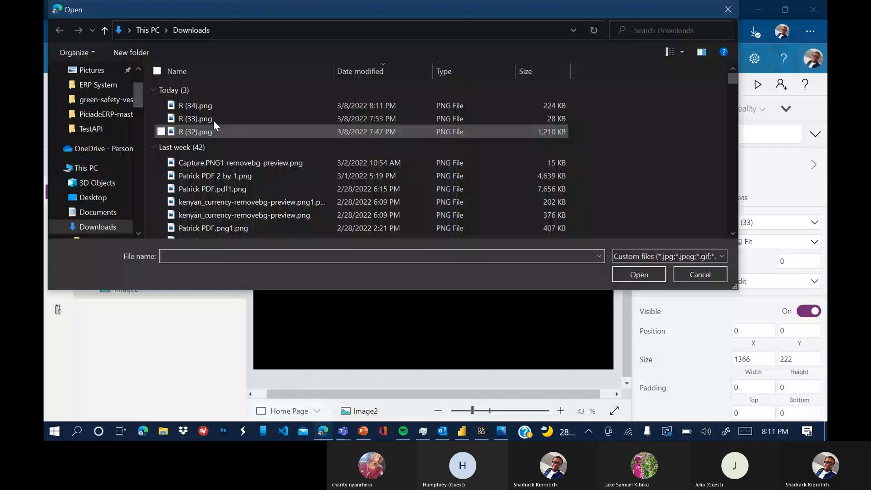
double_click(213, 121)
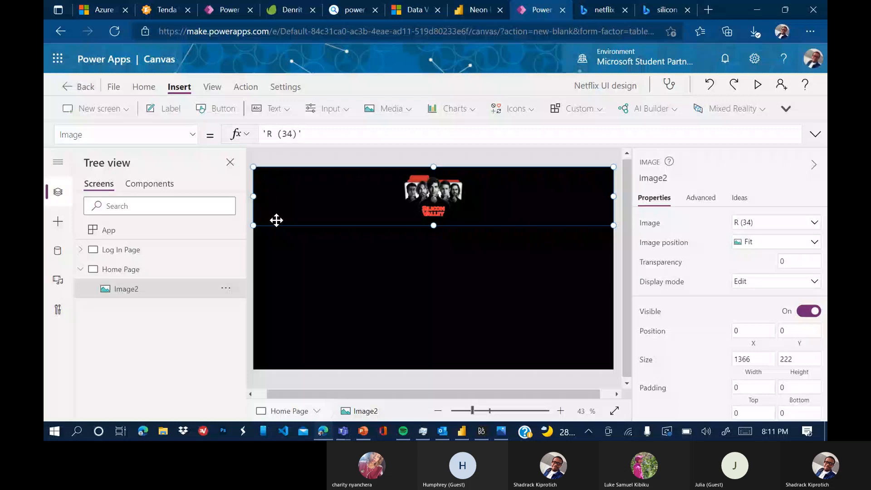
Extend the Silicon Valley image's lower edge to a height of about 362, keeping it full width.
left_click_drag(433, 225, 433, 275)
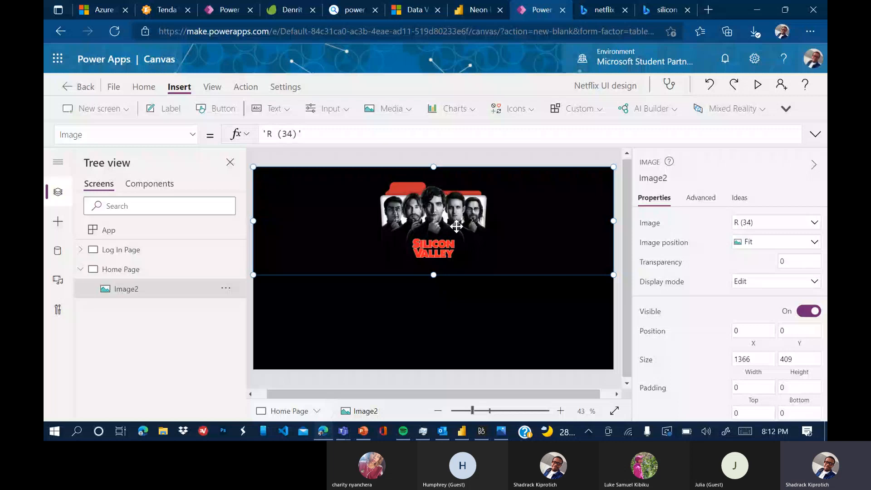
left_click_drag(433, 275, 433, 262)
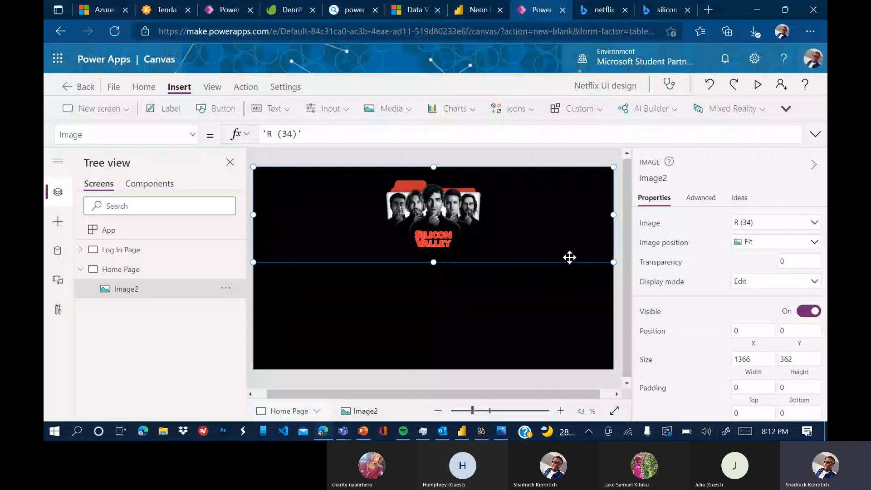
left_click(533, 305)
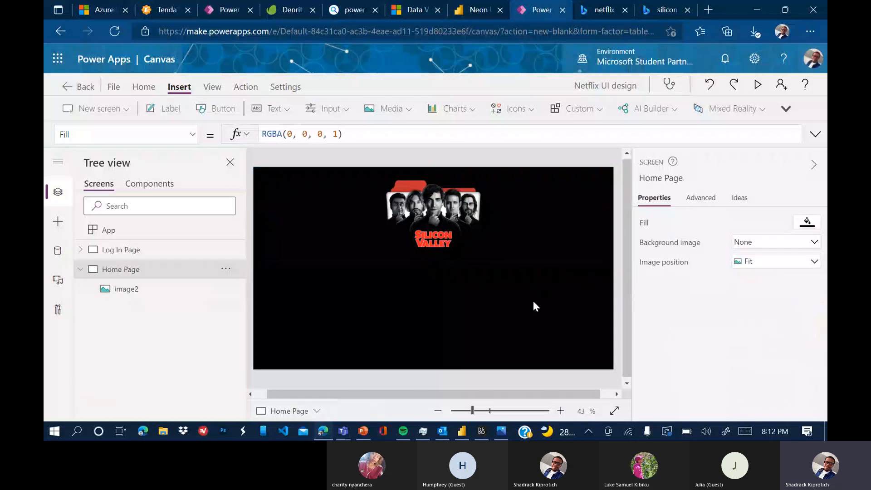
Try a transparency of 40 on the Silicon Valley image.
left_click(481, 216)
left_click(802, 266)
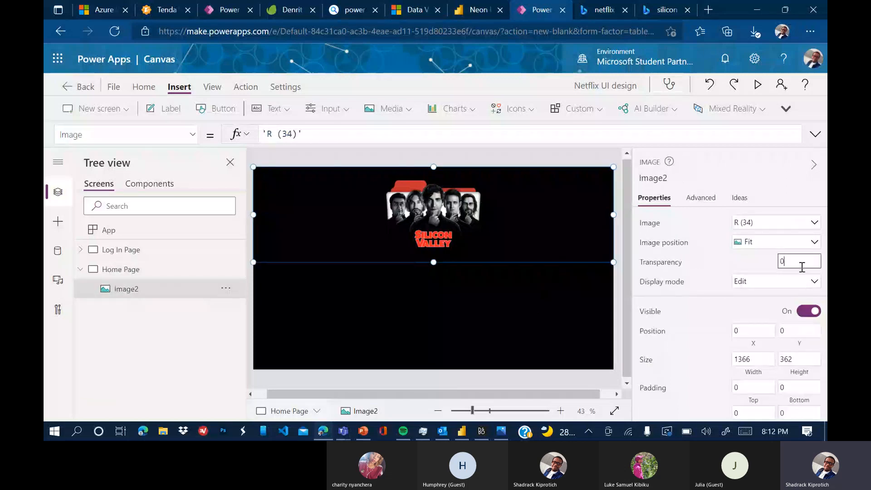
left_click_drag(799, 265, 779, 263)
left_click(497, 432)
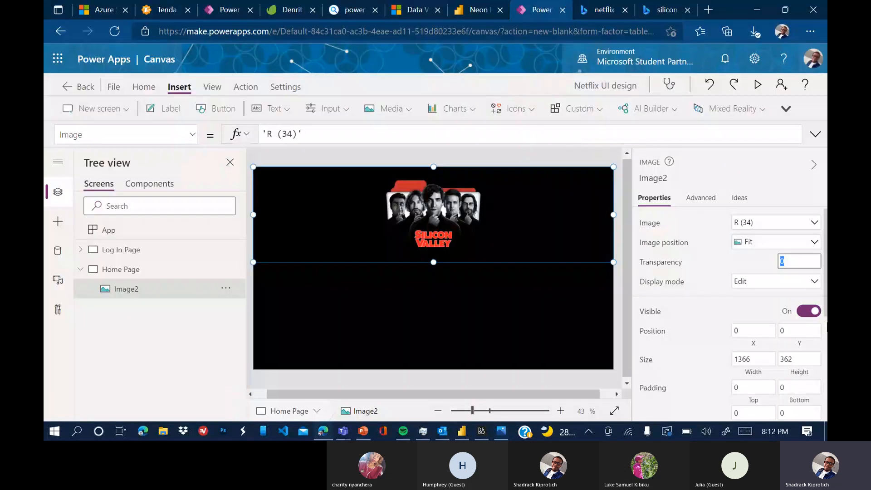
type("40")
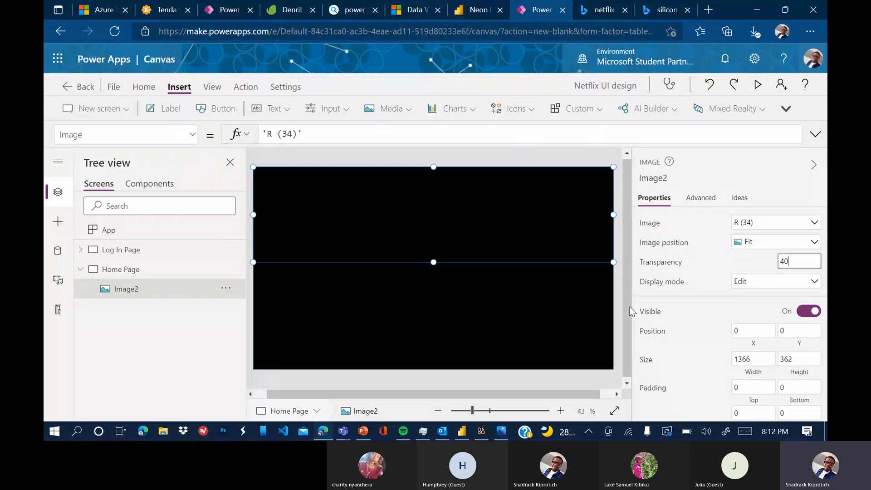
left_click(699, 292)
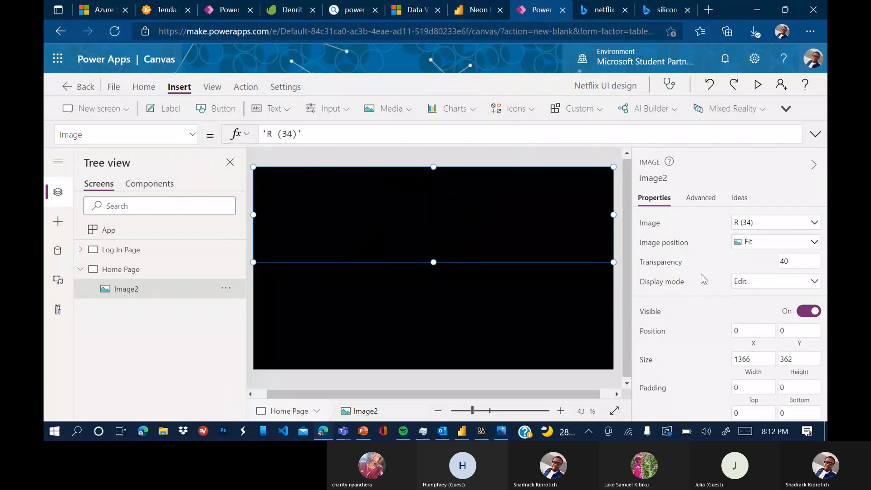
Review the image's other properties, try a transparency of 5, and restore the transparency to 0.
scroll(738, 268, "down", 1)
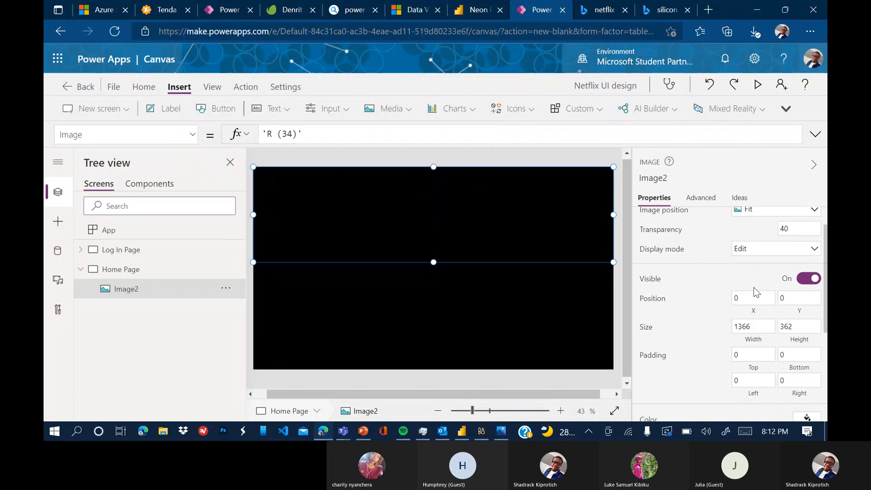
scroll(754, 288, "down", 2)
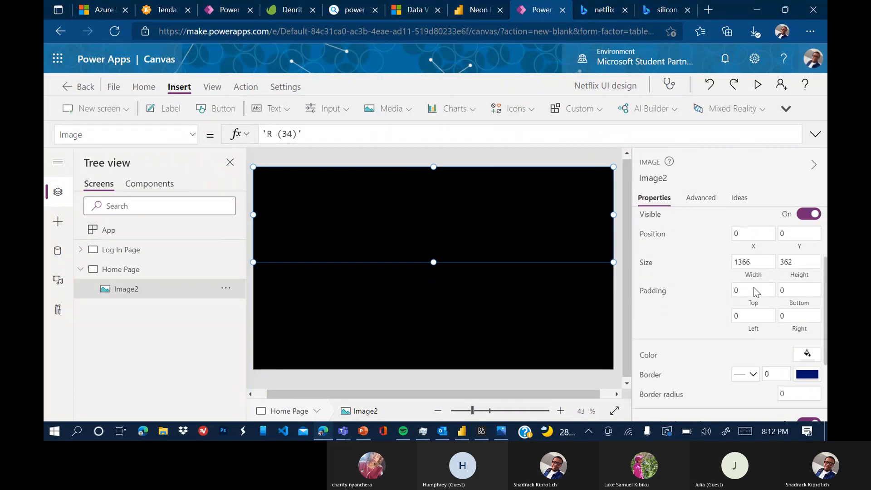
scroll(754, 288, "down", 1)
scroll(754, 287, "up", 4)
left_click(785, 262)
double_click(785, 262)
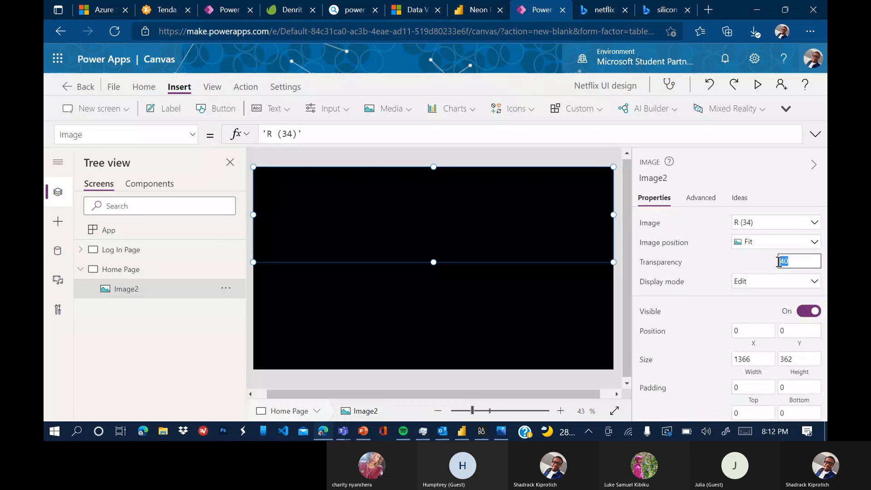
type("5")
left_click(773, 267)
double_click(782, 261)
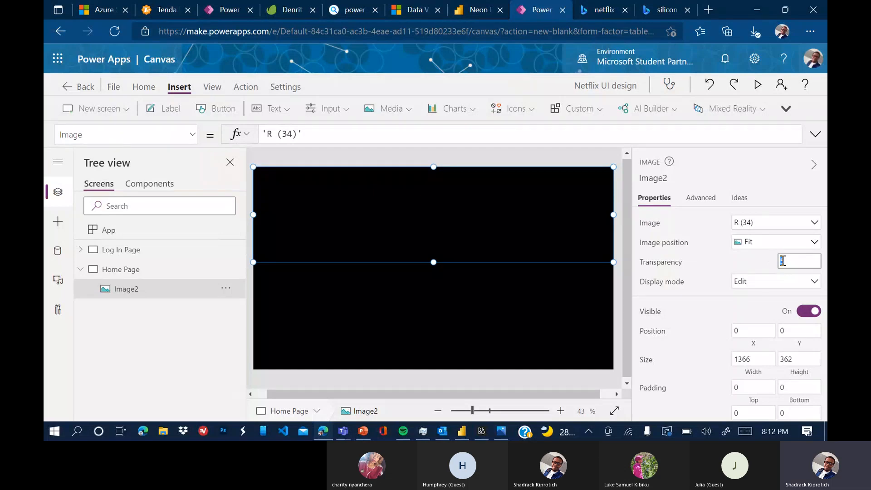
type("0")
left_click(415, 296)
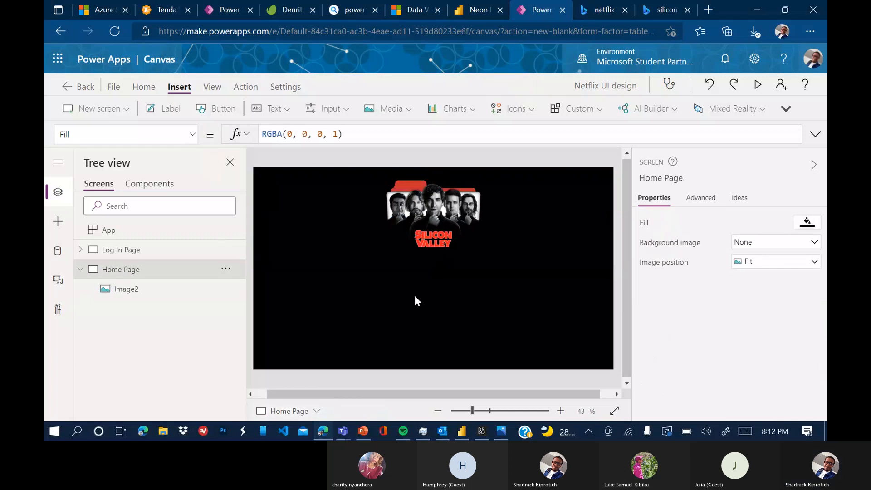
Check the Netflix design reference in Photos against the Home Page banner in the editor.
left_click(498, 435)
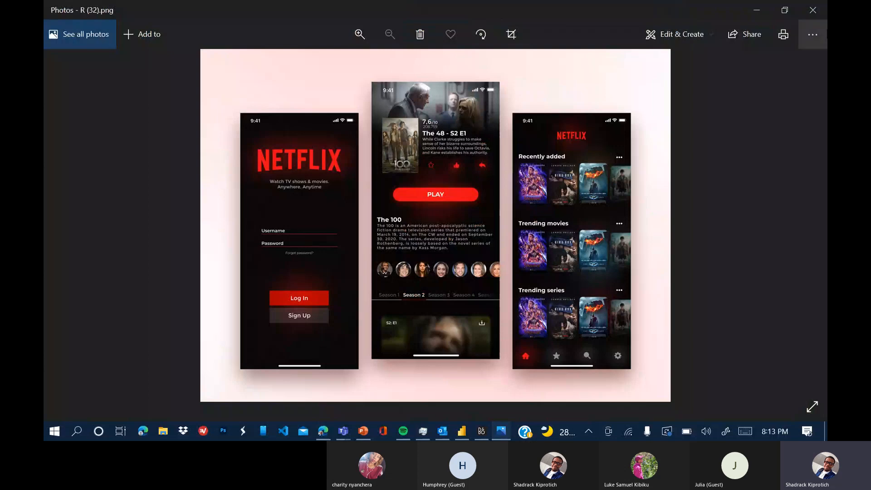
left_click(763, 10)
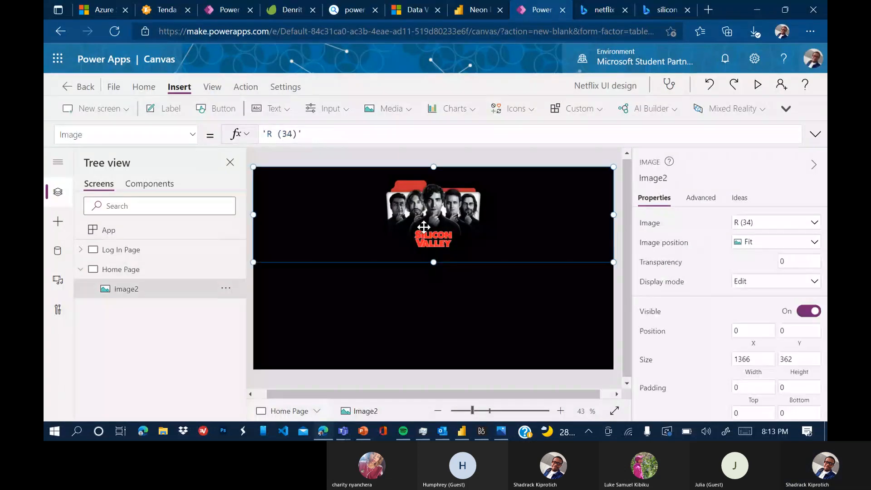
left_click(424, 290)
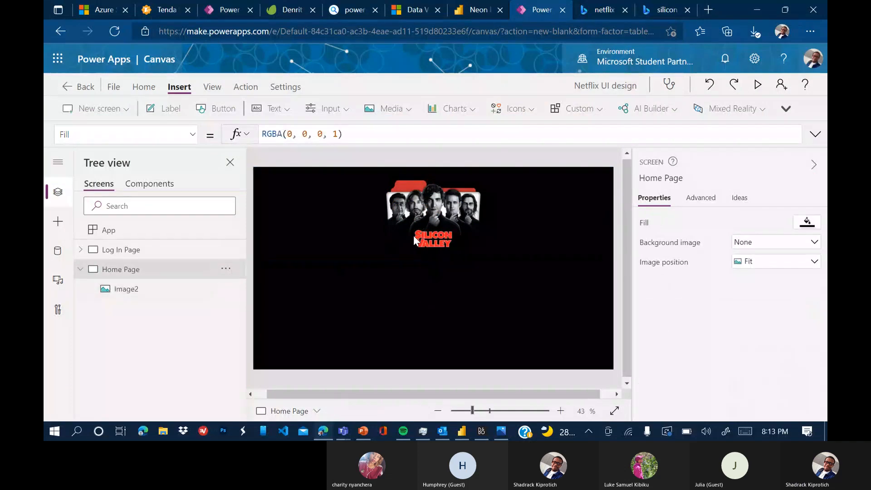
Return to the Silicon Valley image results and look through them for a more suitable cast picture.
left_click(652, 12)
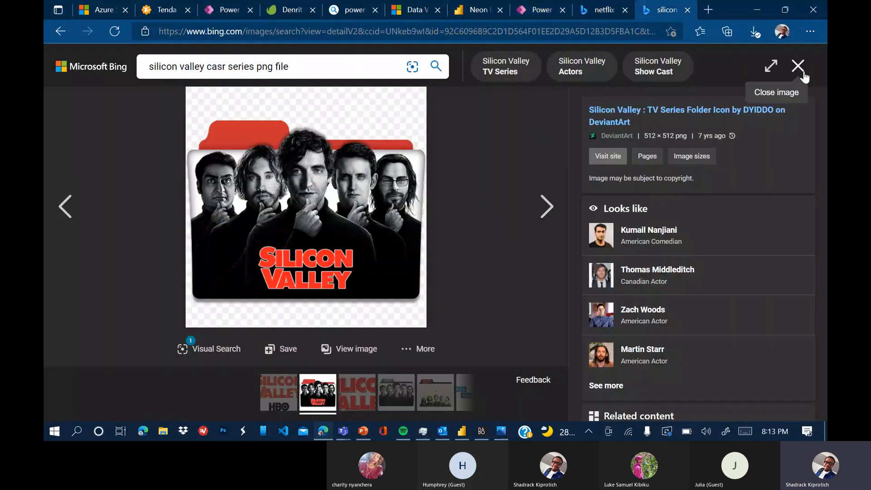
left_click(798, 66)
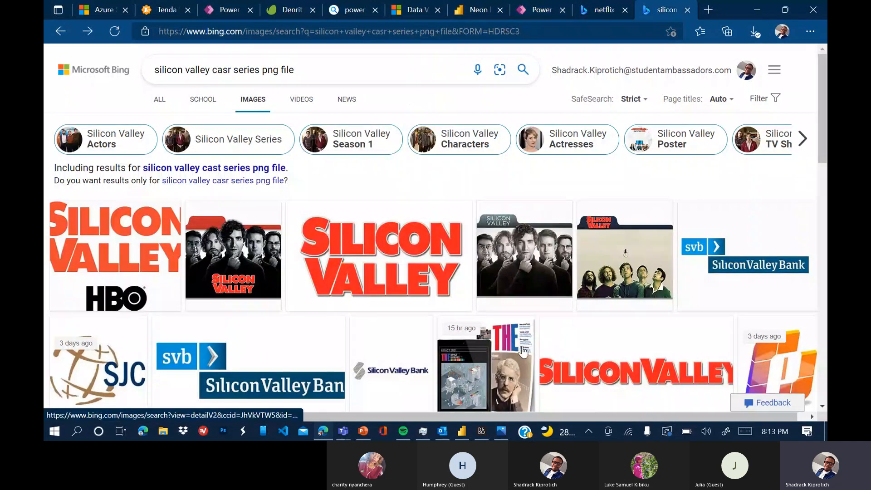
scroll(522, 351, "down", 5)
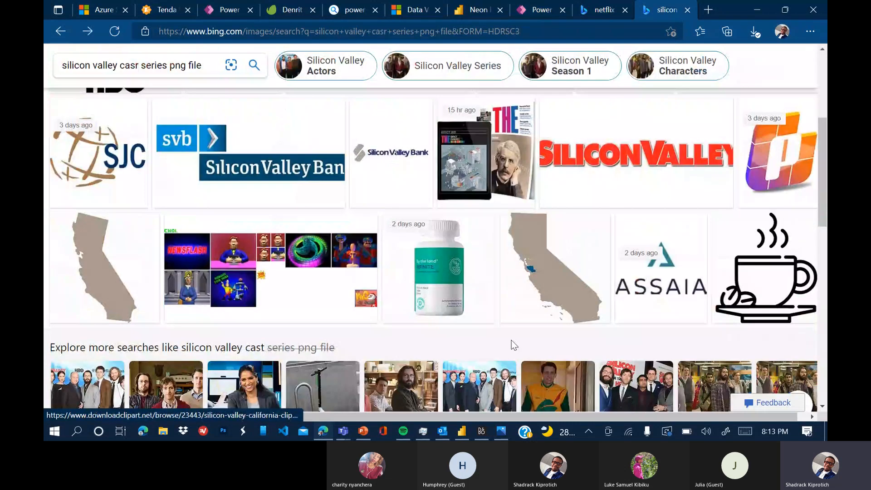
scroll(513, 346, "down", 5)
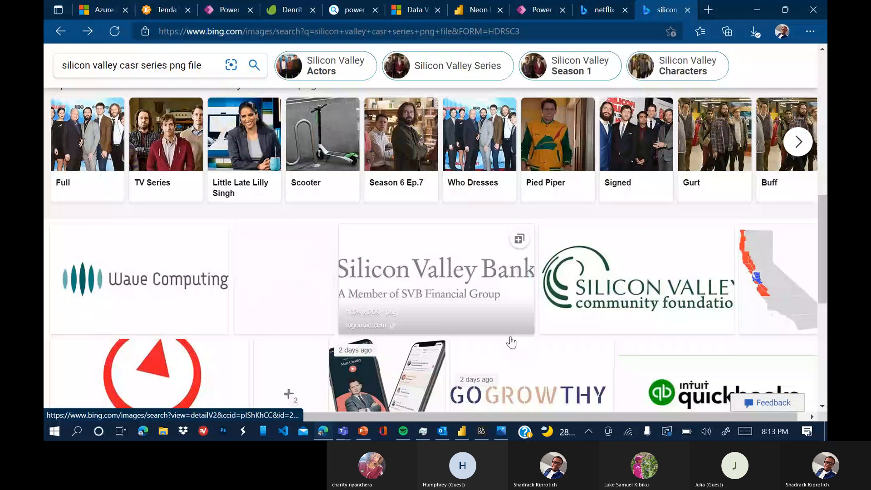
scroll(511, 342, "down", 4)
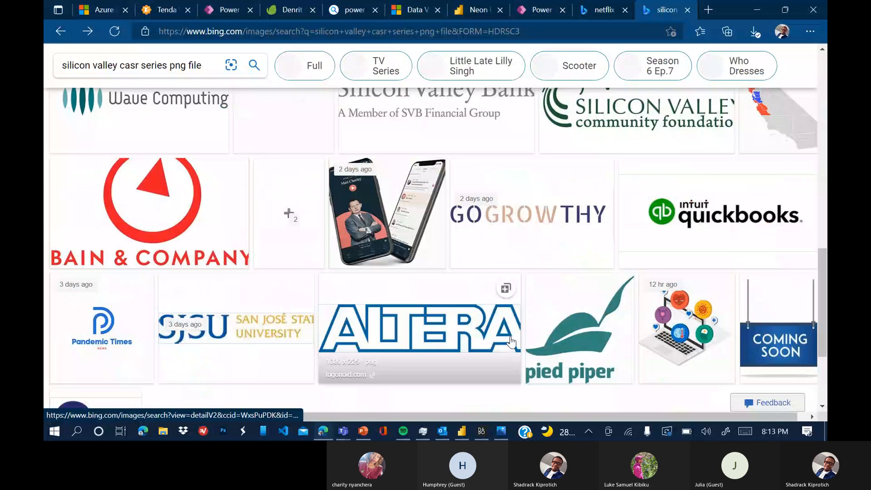
scroll(413, 266, "up", 10)
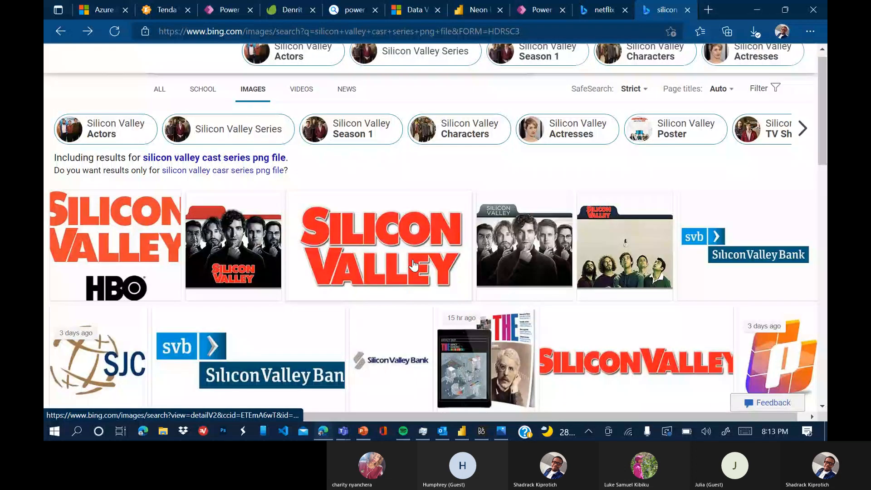
Try to save the Pied Piper team folder icon from the earlier "silicon valley series png file" results.
key("alt+Left")
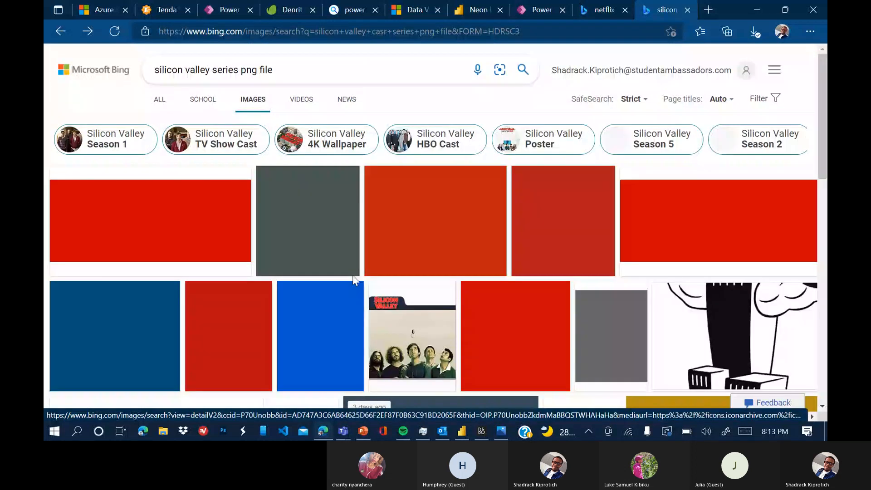
key("alt+Right")
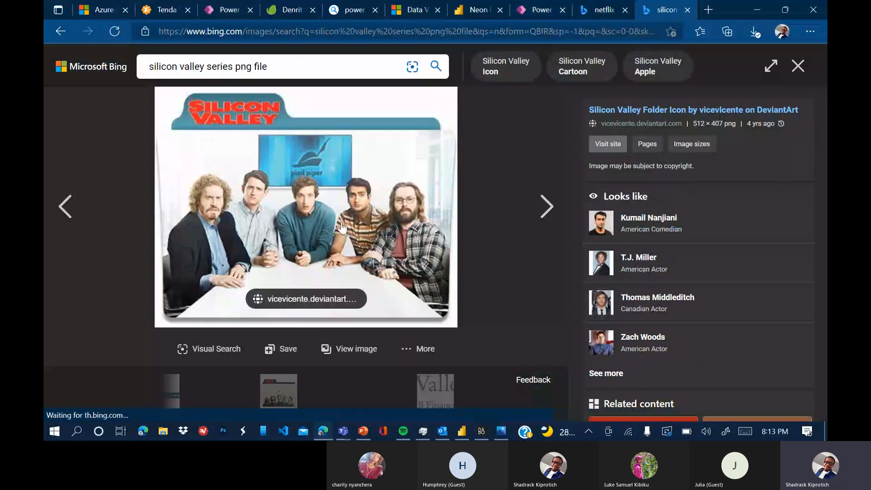
right_click(370, 207)
left_click(493, 326)
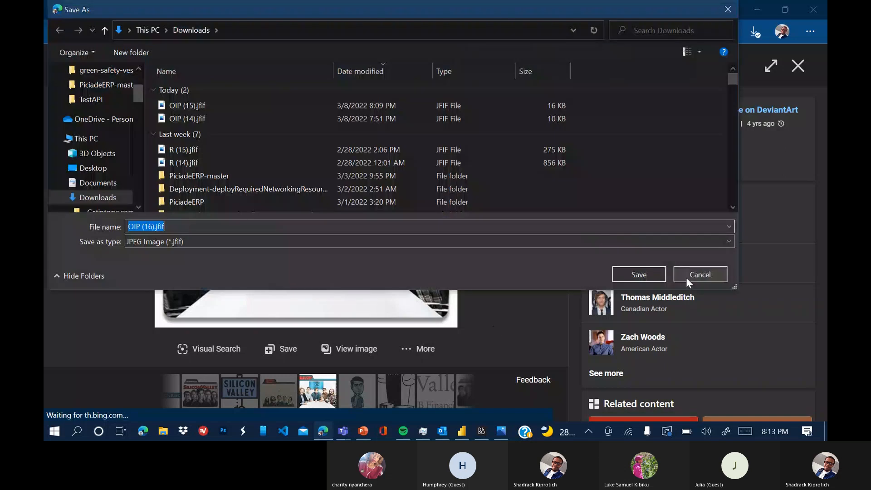
left_click(687, 278)
Return to the Power Apps editor and compare the Home Page with the Netflix series detail layout in Photos.
left_click(542, 10)
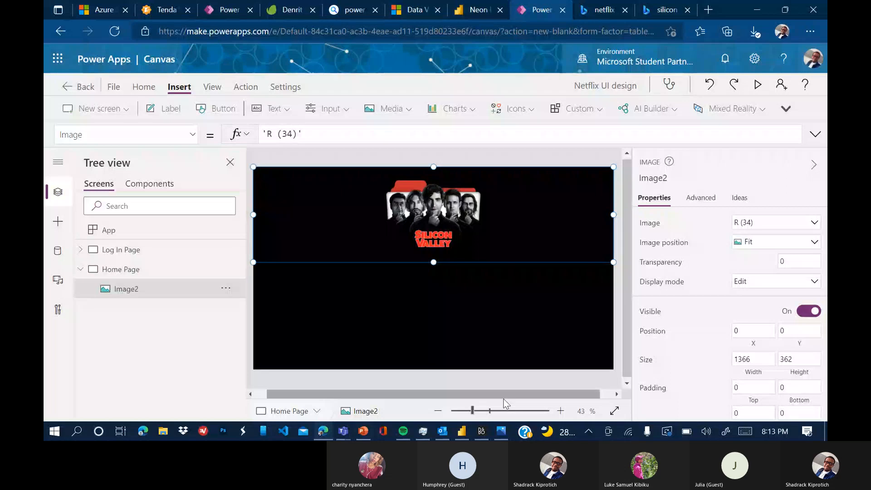
left_click(501, 431)
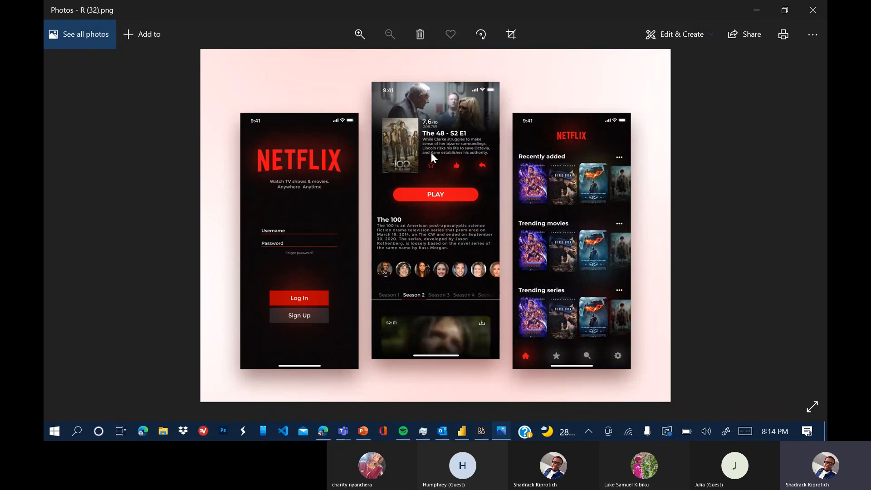
left_click(756, 11)
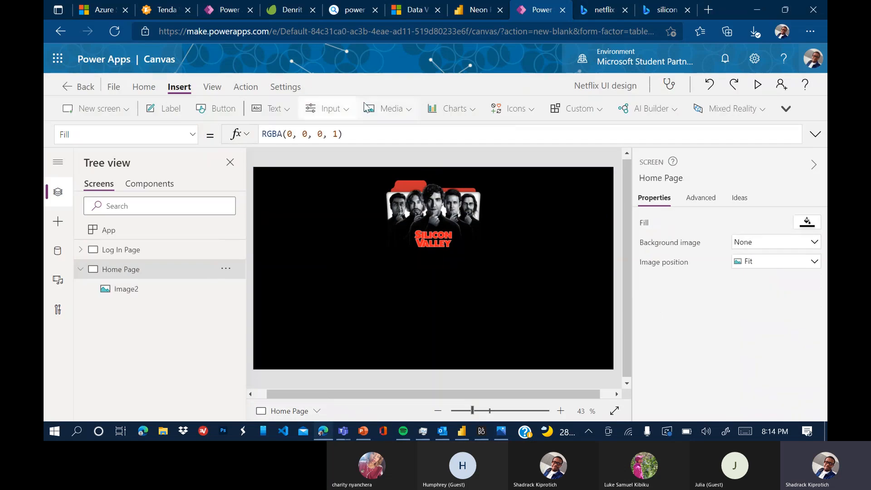
Insert a text label on the Home Page and place it just below the Silicon Valley artwork.
left_click(271, 108)
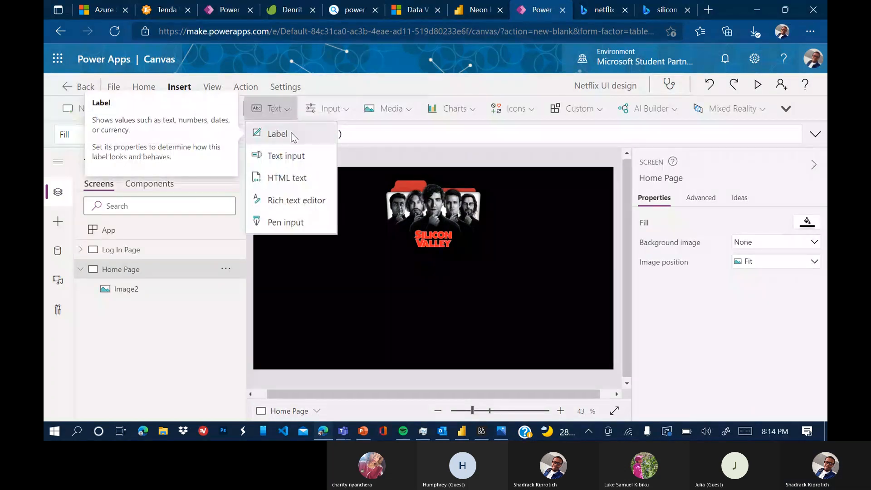
left_click(294, 137)
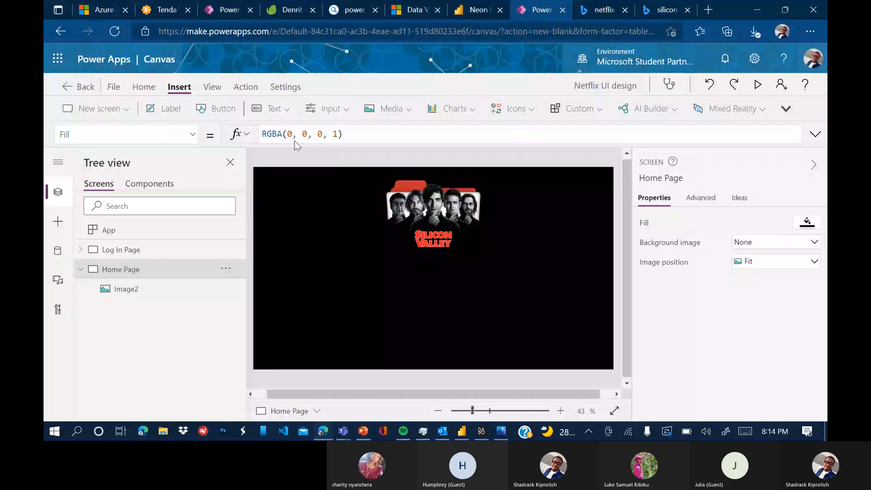
left_click_drag(296, 187, 474, 277)
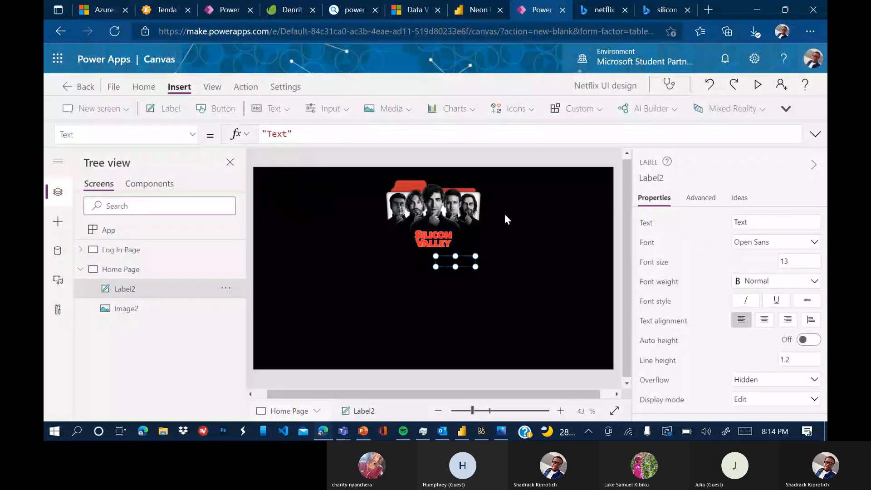
Shrink the Silicon Valley image to about 635 by 310 at the Home Page's left edge, about 28 from its top.
left_click_drag(505, 217, 610, 223)
left_click_drag(615, 270, 418, 253)
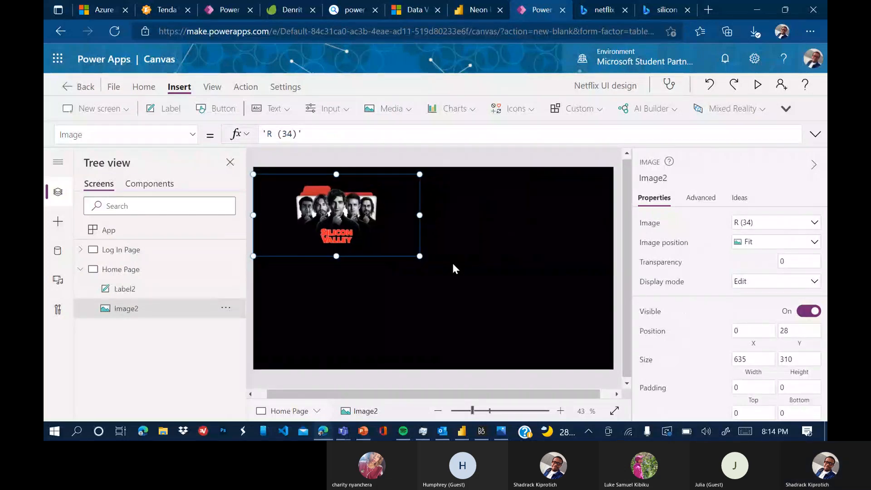
left_click(474, 262)
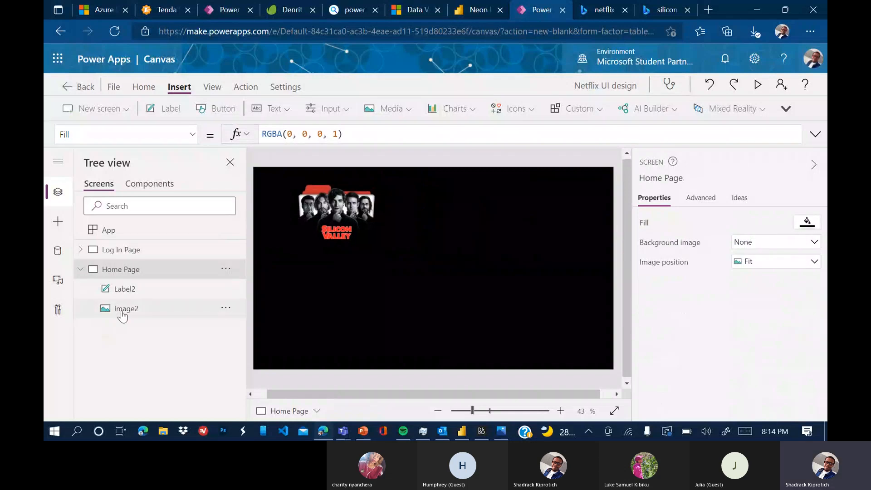
Move the Home Page text label beside the Silicon Valley artwork and set its text to "Sil".
left_click(123, 288)
left_click(446, 257)
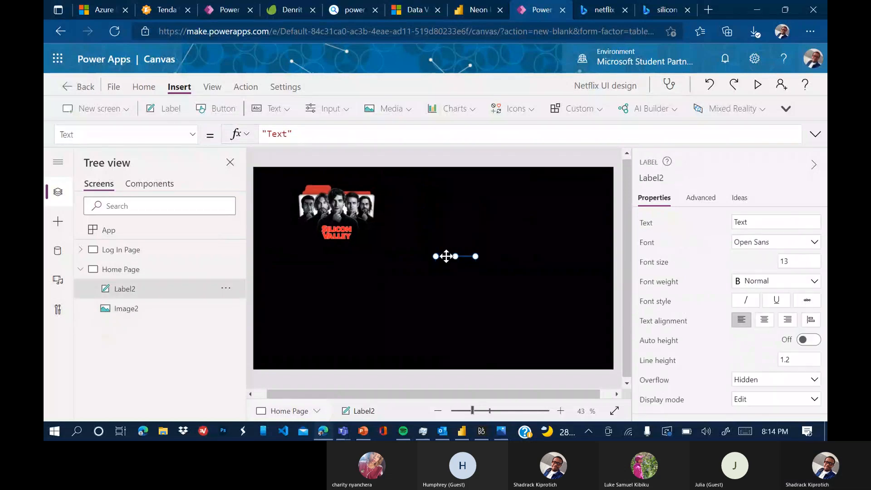
left_click_drag(446, 256, 431, 231)
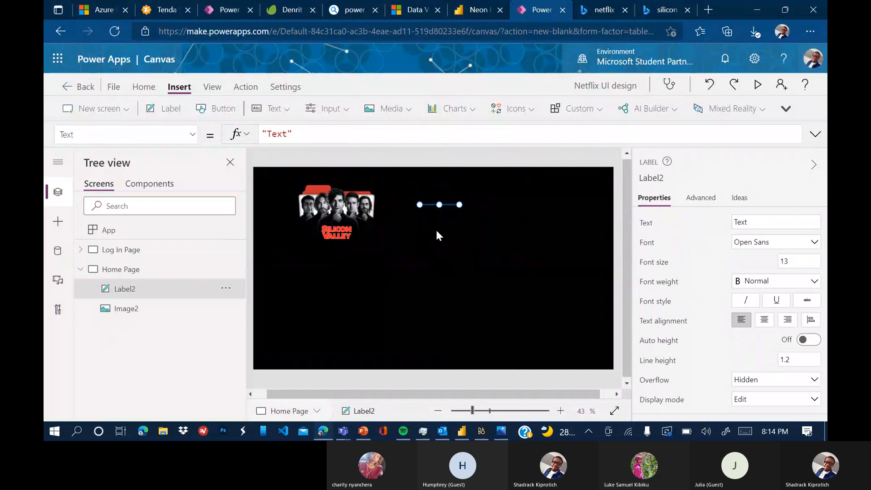
left_click(757, 218)
type("Sil")
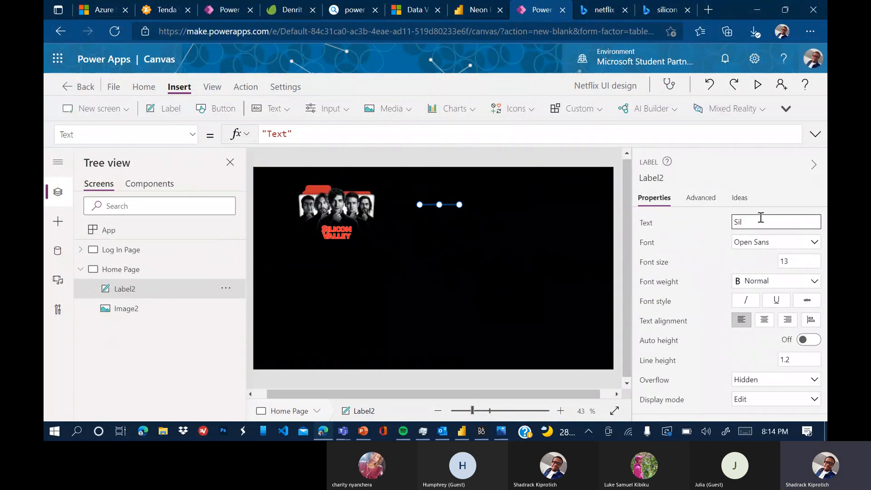
Return to the Bing results for "silicon valley series png file" and leave the enlarged image view.
key("alt+Tab")
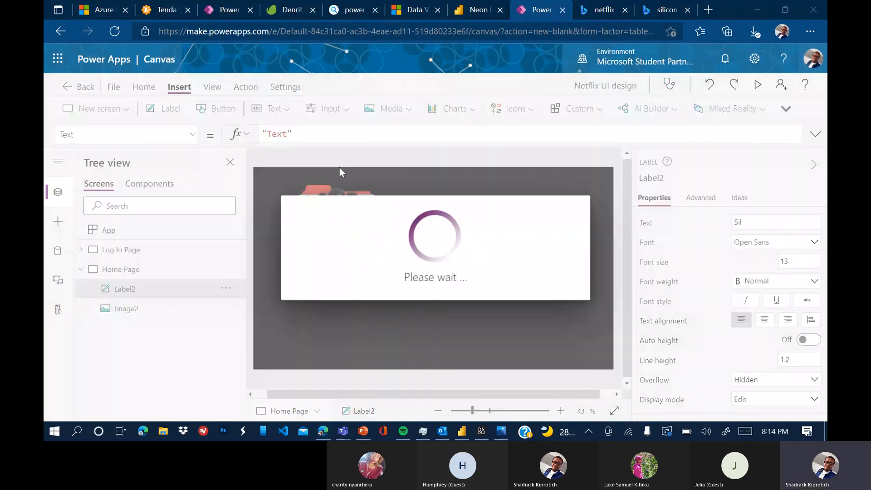
key("alt+Tab")
key("alt+Tab")
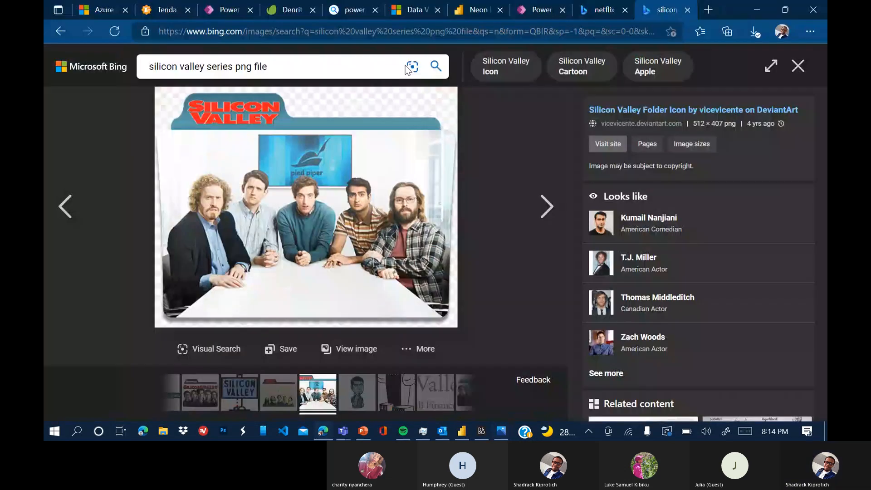
key("ctrl+t")
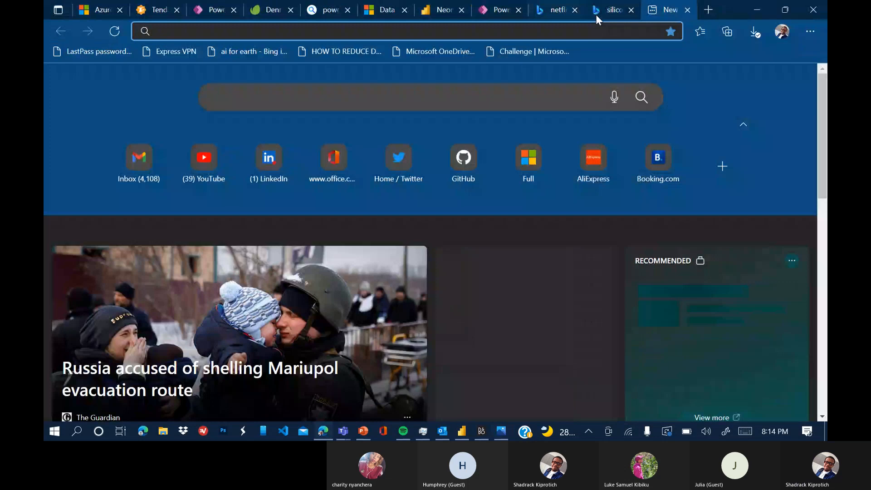
left_click(595, 14)
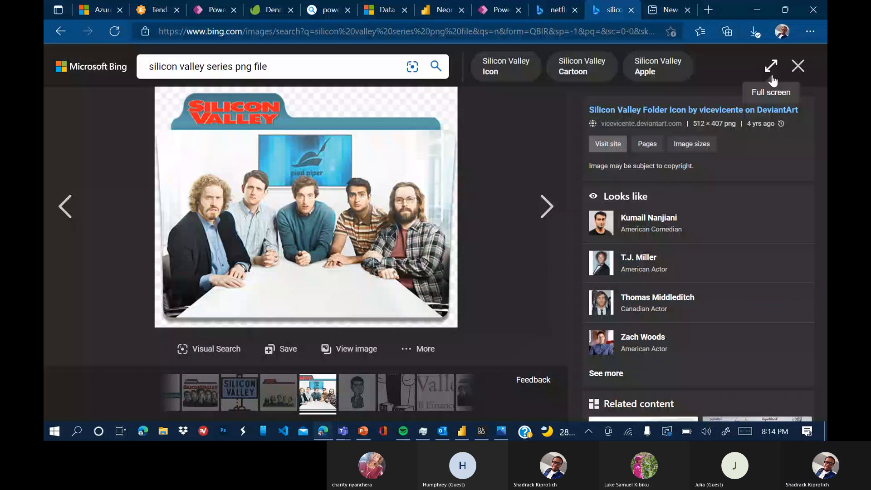
left_click(798, 67)
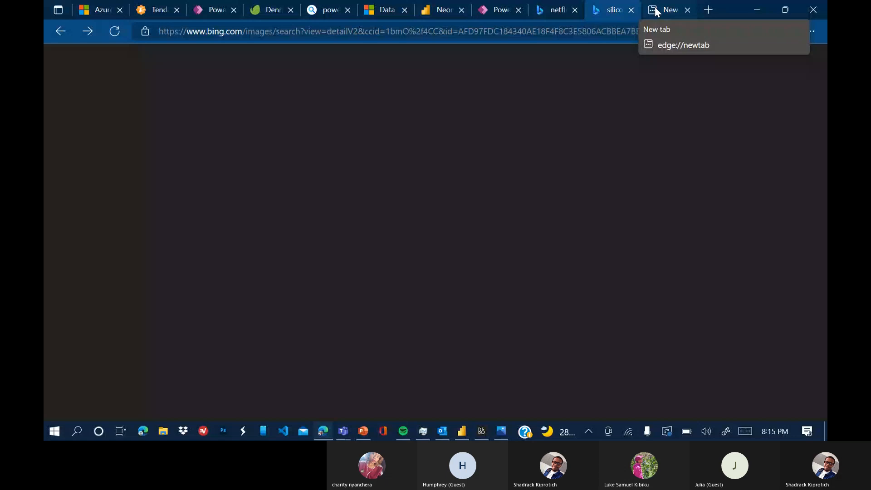
left_click(114, 31)
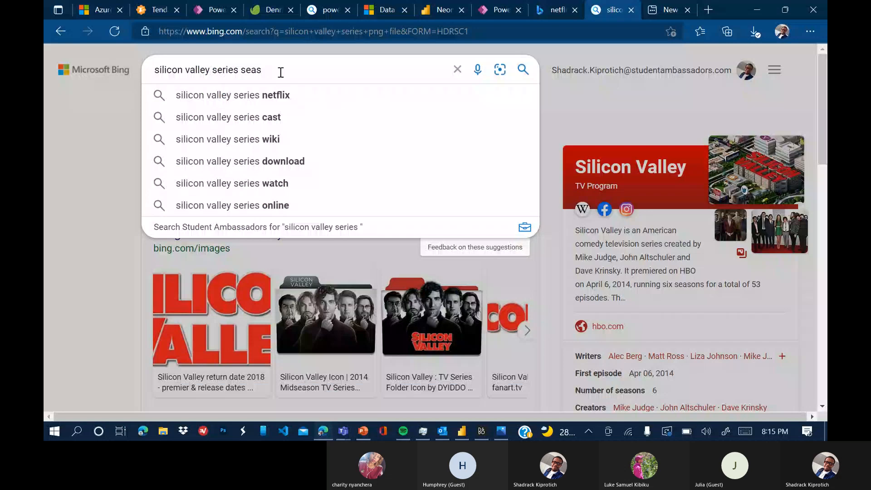
Search Bing for "silicon valley series season 1" and open the Wikipedia article on that season.
type("on 1")
key("Return")
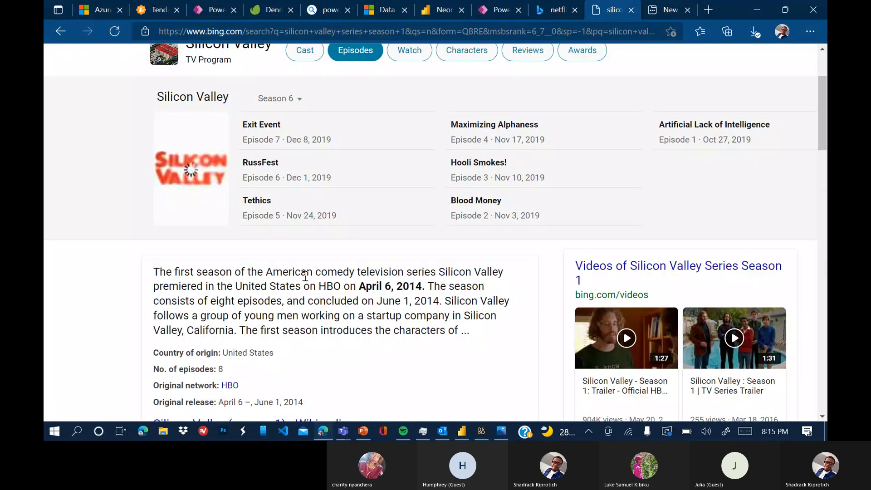
scroll(305, 276, "down", 1)
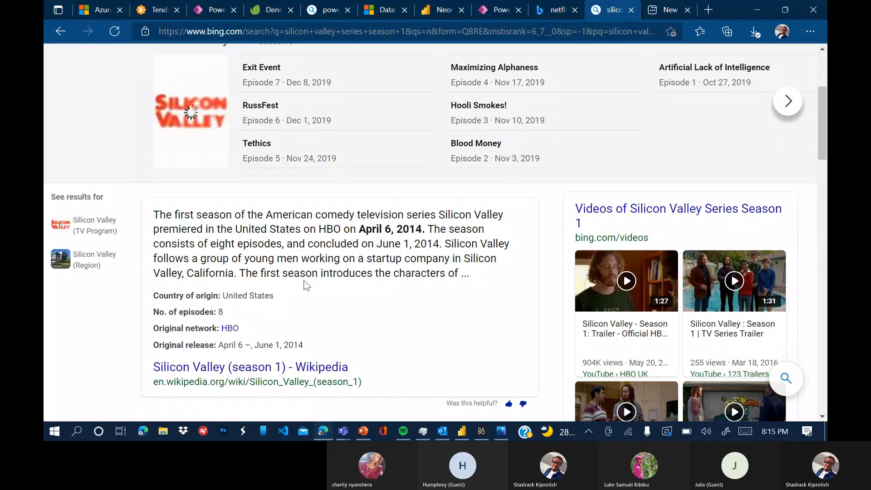
scroll(306, 286, "down", 2)
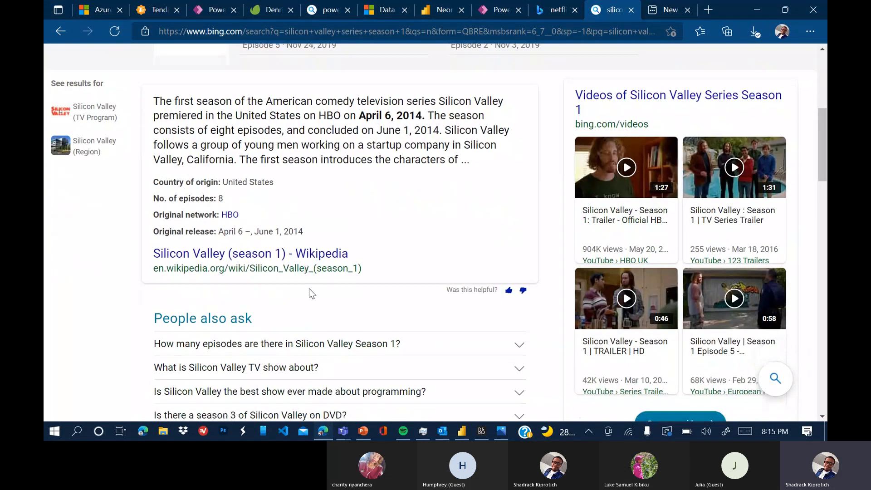
left_click(280, 258)
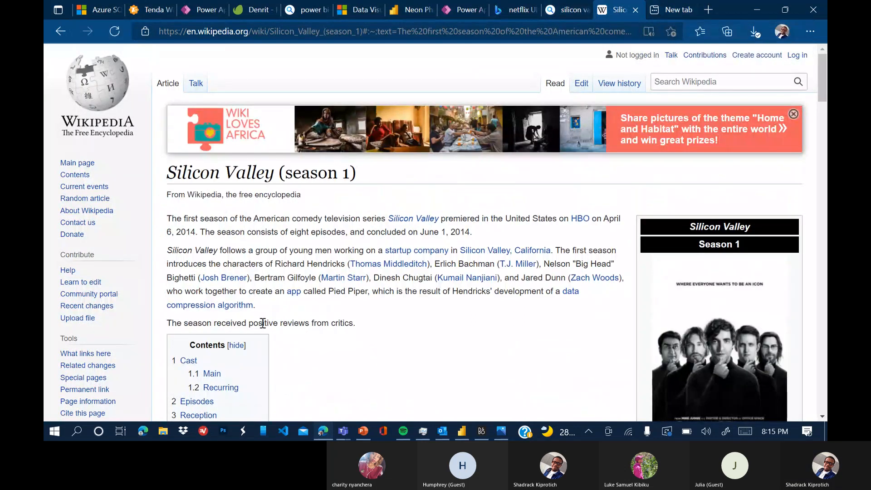
Look through the Silicon Valley (season 1) article and copy its opening paragraph on the premiere and episodes.
scroll(262, 323, "down", 5)
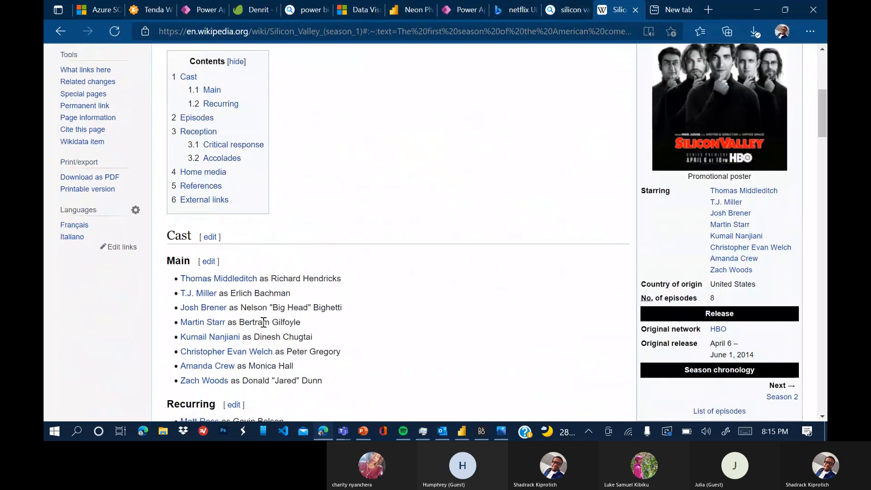
scroll(263, 322, "down", 3)
scroll(261, 319, "down", 5)
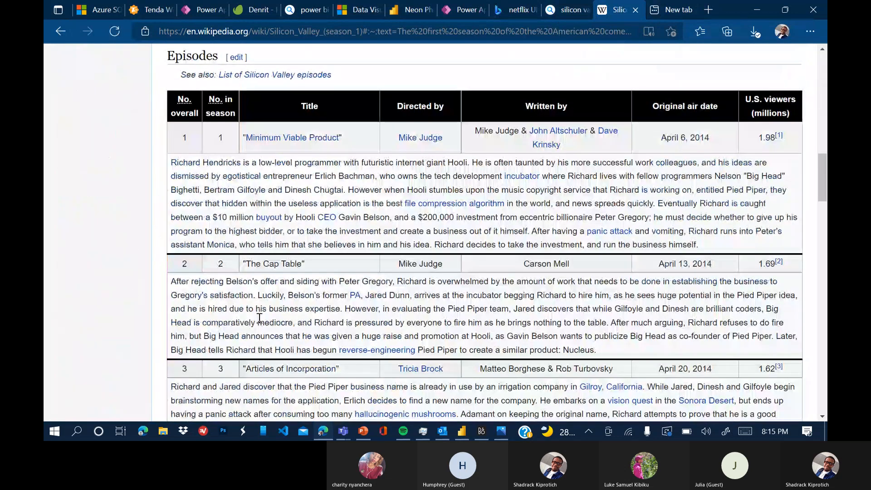
scroll(260, 318, "up", 13)
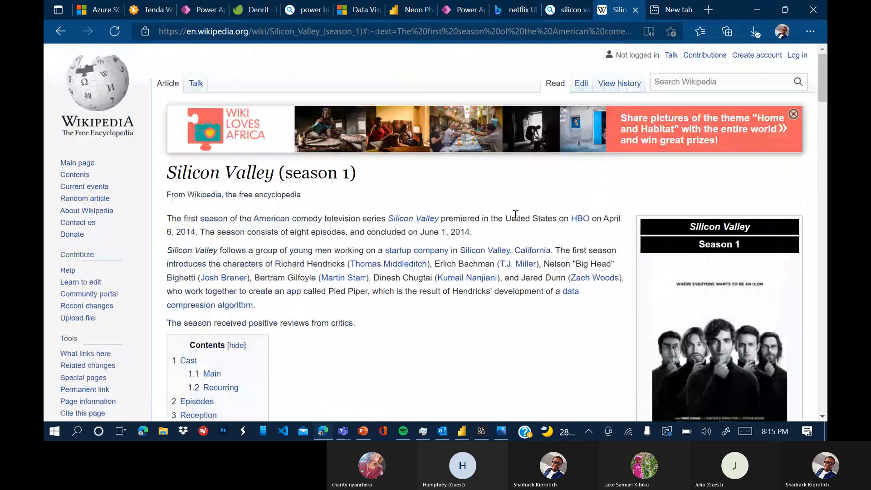
triple_click(515, 217)
key("ctrl+c")
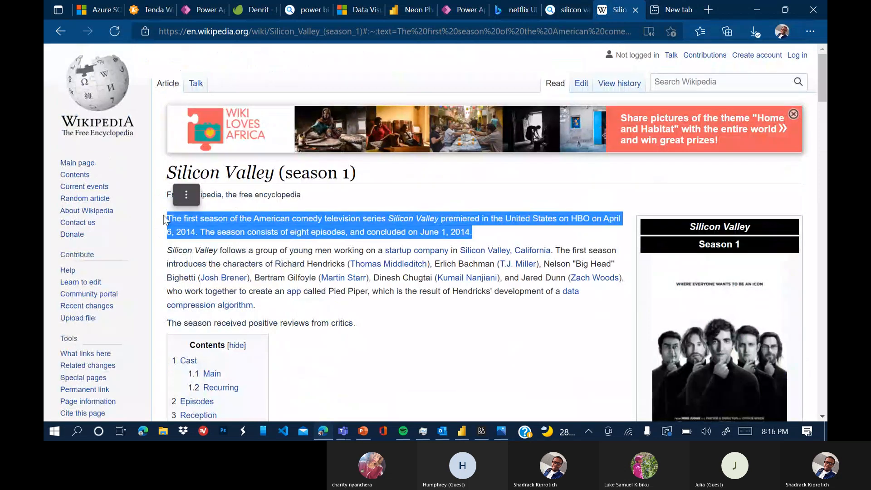
Return to the Power Apps editor, paste the copied paragraph after "Sil" in the label's text, and set the text colour to white.
left_click(441, 11)
left_click(307, 134)
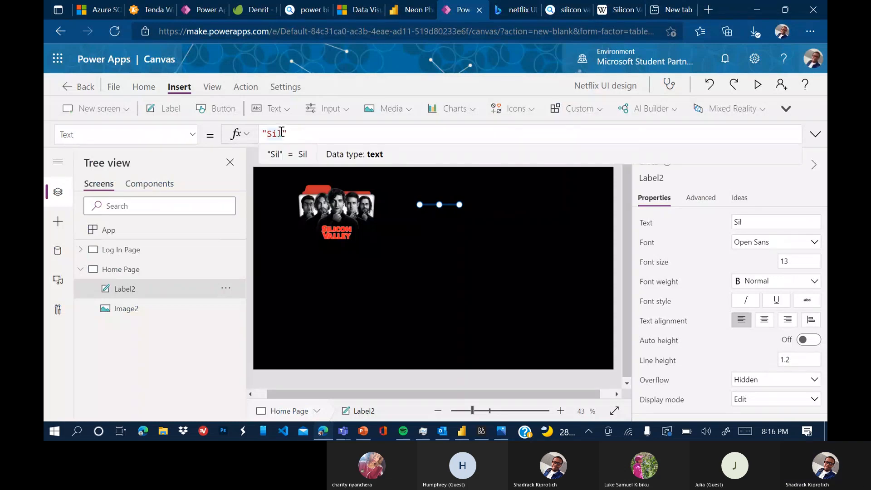
key("ctrl+v")
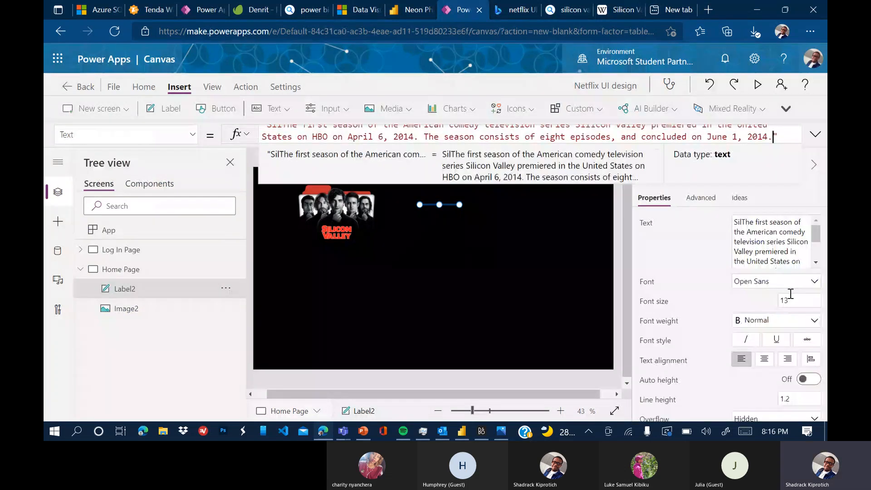
scroll(789, 346, "down", 2)
scroll(788, 345, "down", 5)
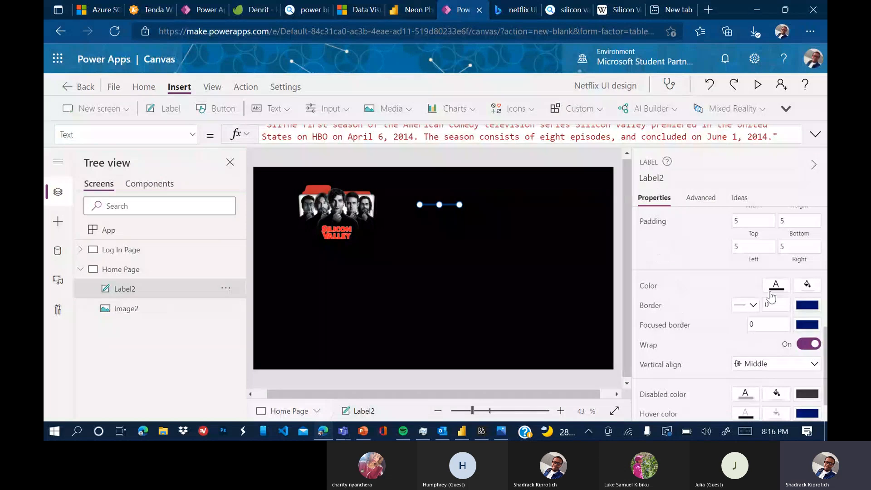
left_click(777, 285)
left_click(590, 218)
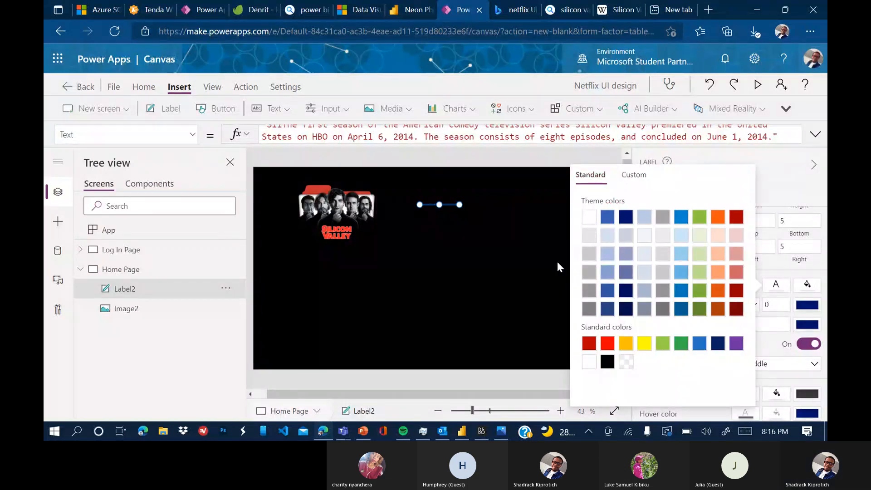
Enlarge the label so the whole paragraph fits, and place it directly beside the Silicon Valley artwork.
left_click_drag(440, 207, 439, 272)
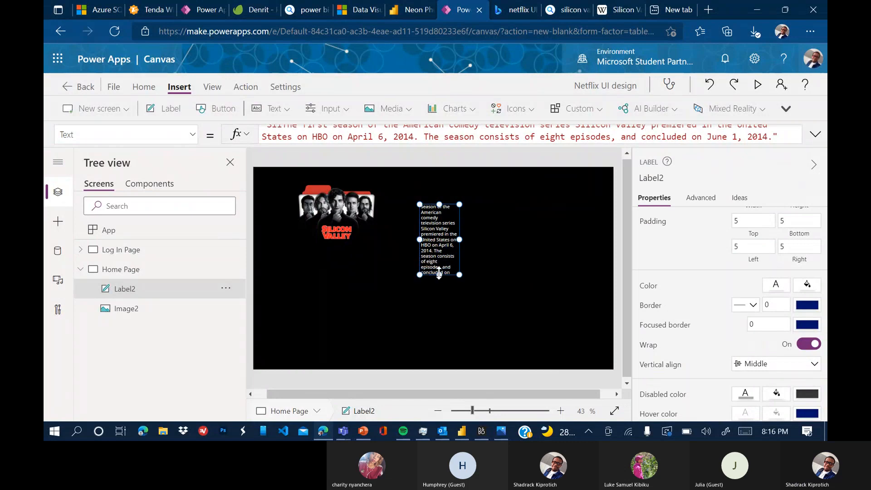
left_click_drag(461, 245, 537, 239)
left_click_drag(505, 278, 391, 211)
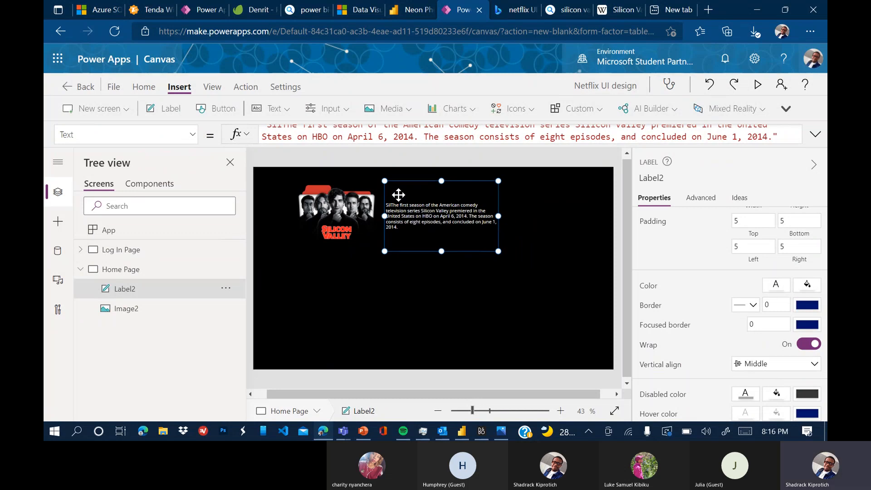
Expand the label's text formula and remove the stray "Sil" before "The first season".
scroll(366, 129, "up", 1)
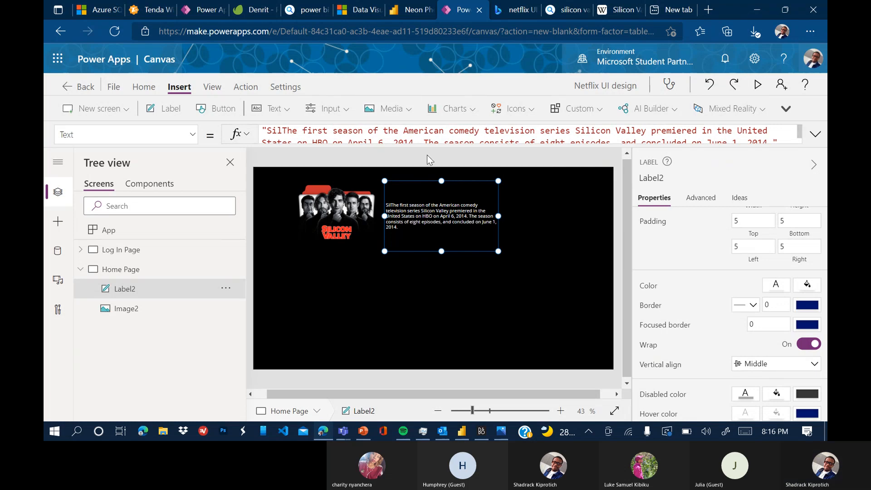
left_click_drag(443, 144, 442, 186)
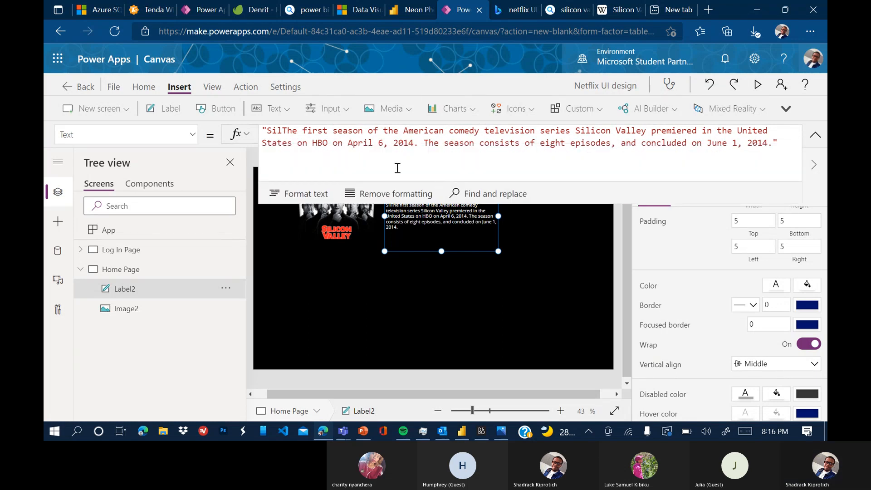
left_click(278, 131)
key("BackSpace")
key("BackSpace")
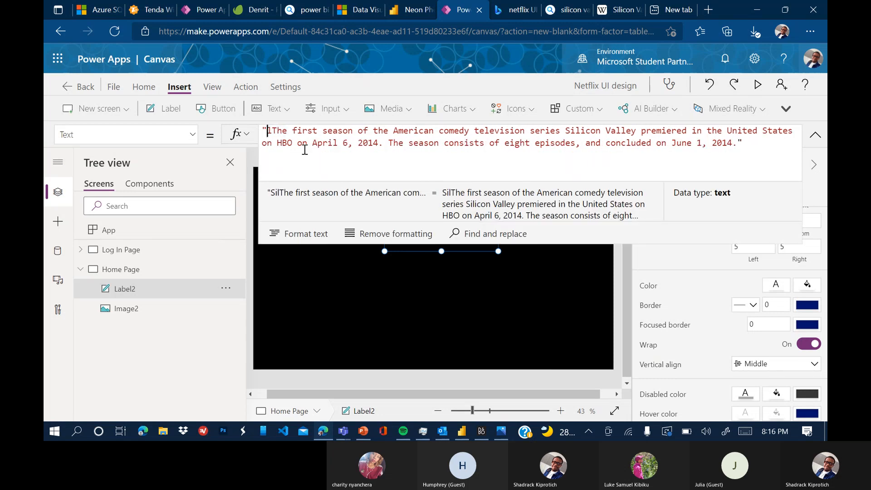
key("Delete")
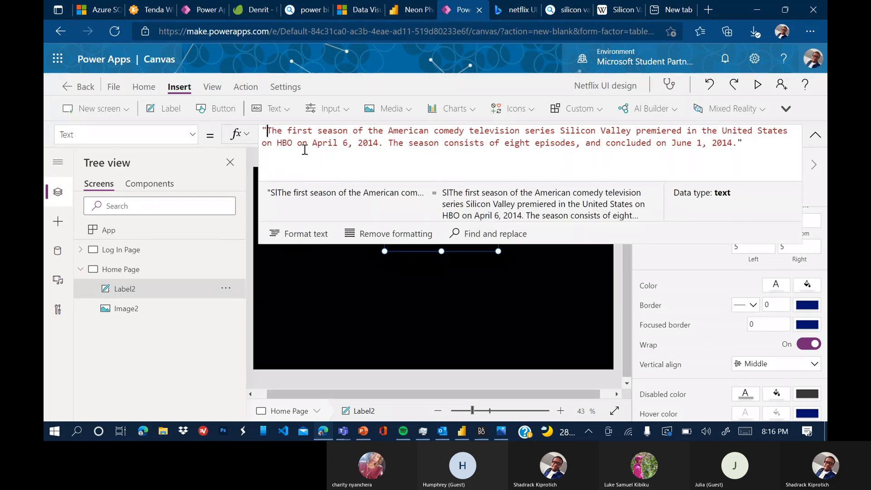
Add the line "Season 1 Episode 1" above the paragraph in the label's text.
key("shift+Return")
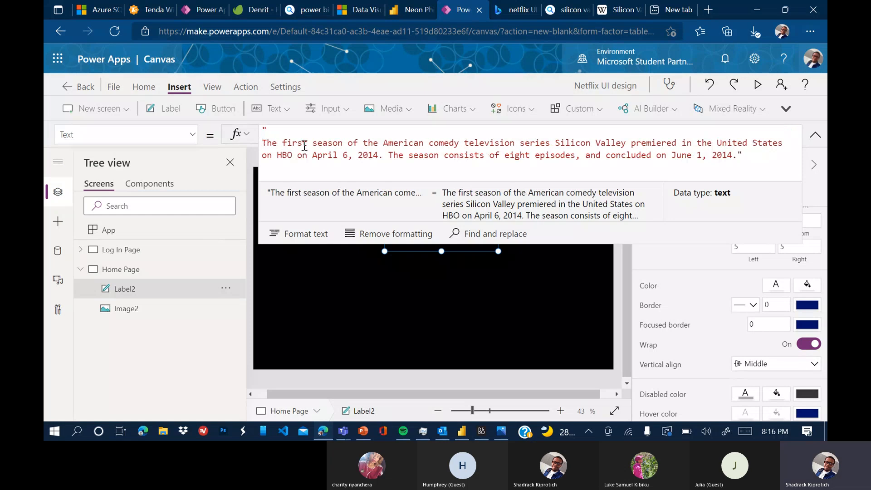
left_click(298, 133)
type("Se")
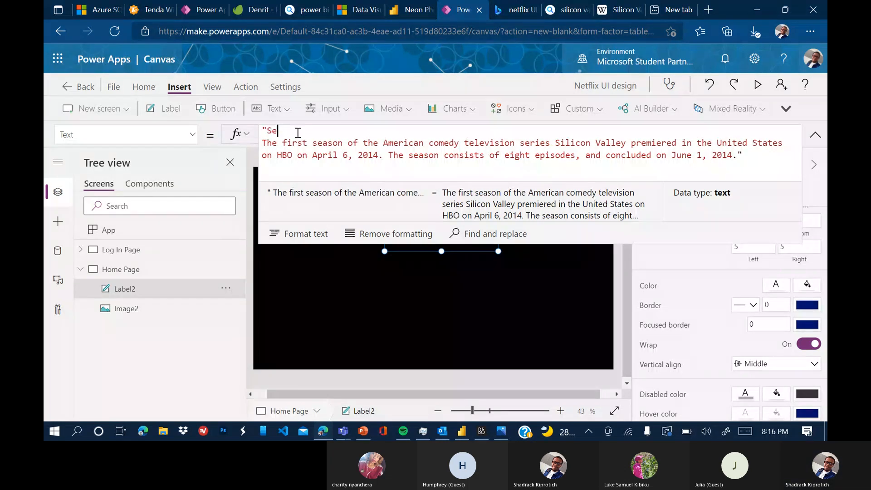
type("ason 1 E")
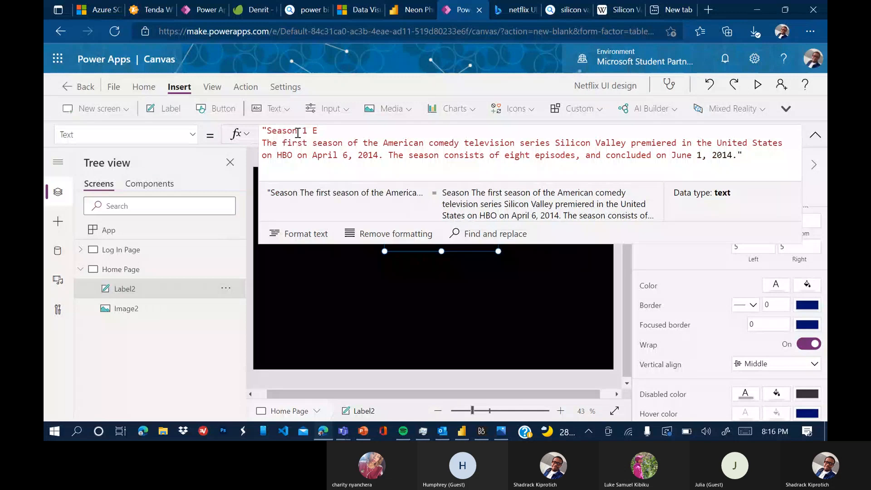
type("pisode 1")
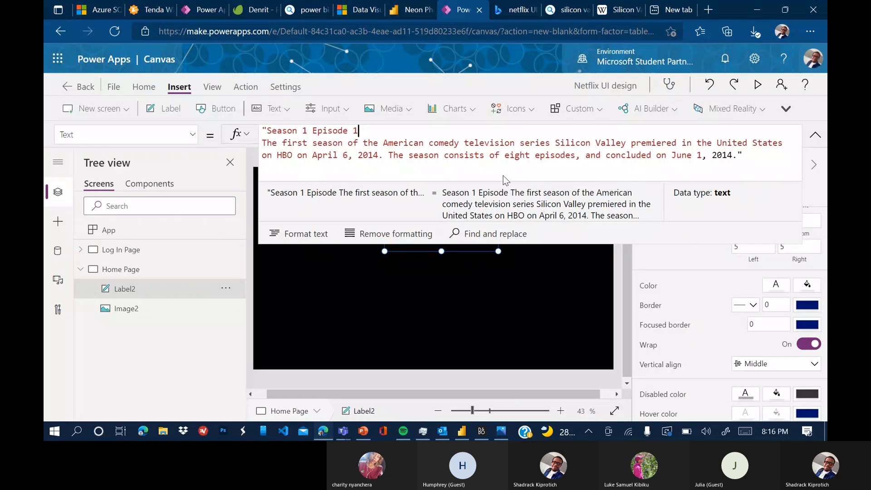
left_click(520, 268)
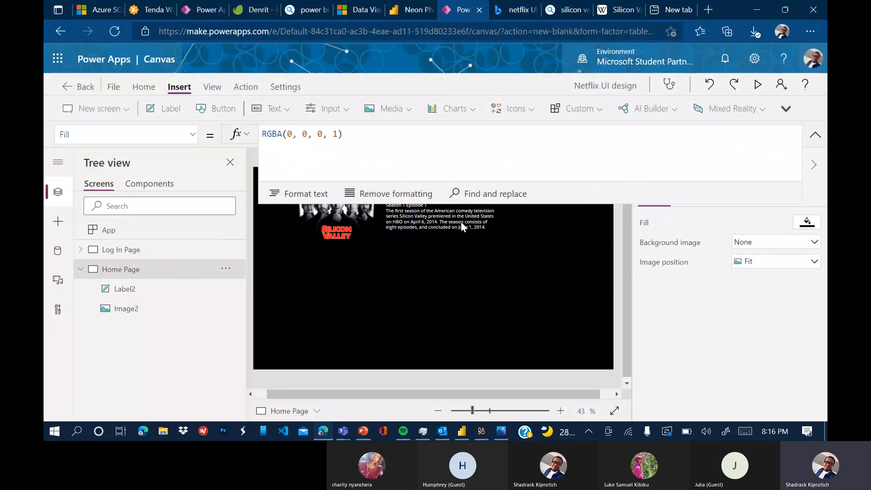
Collapse the expanded formula area and nudge the season description label slightly higher beside the artwork.
left_click(461, 222)
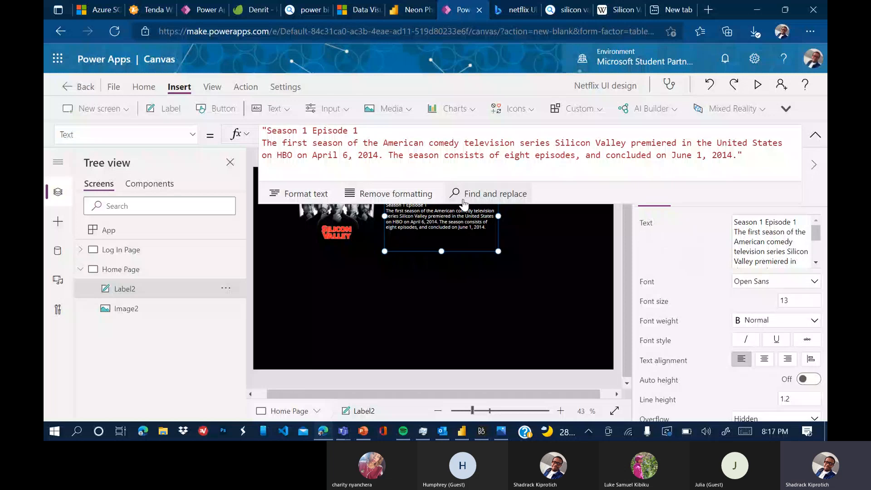
left_click_drag(463, 204, 453, 144)
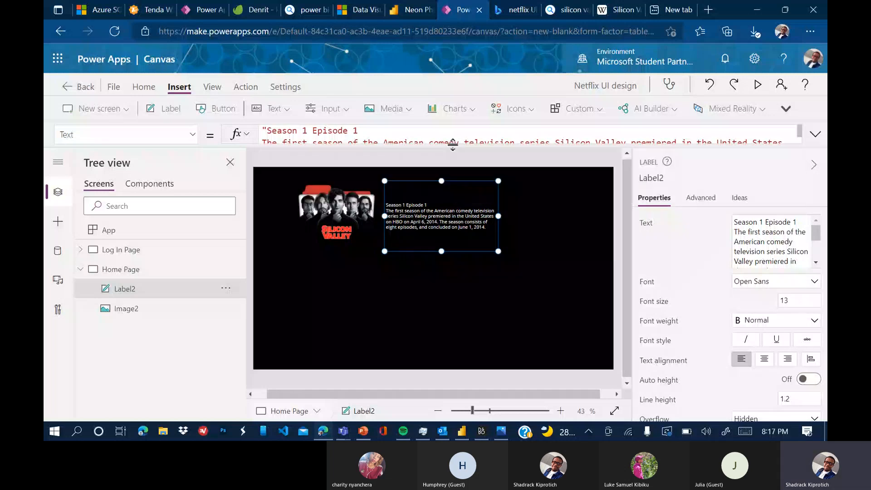
left_click_drag(431, 219, 429, 213)
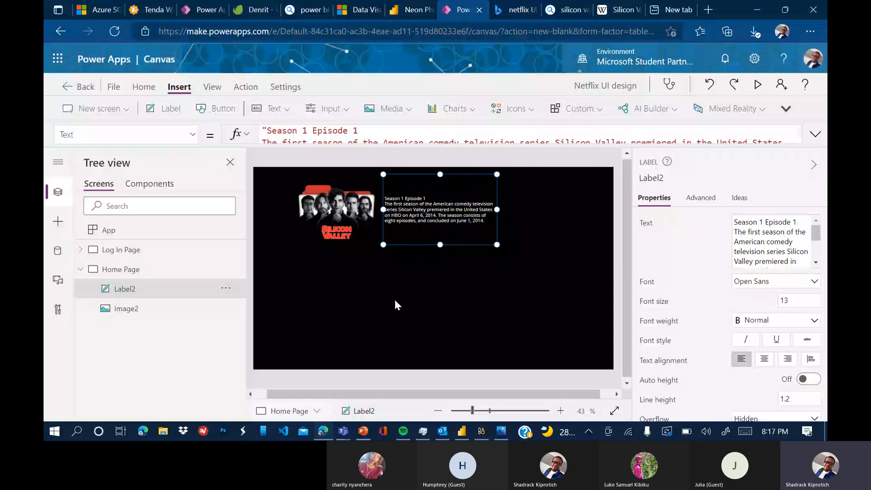
Following the Netflix reference image in Photos, insert a Thumbs up icon on the Home Page and place it just below the season description.
left_click(395, 299)
left_click(531, 113)
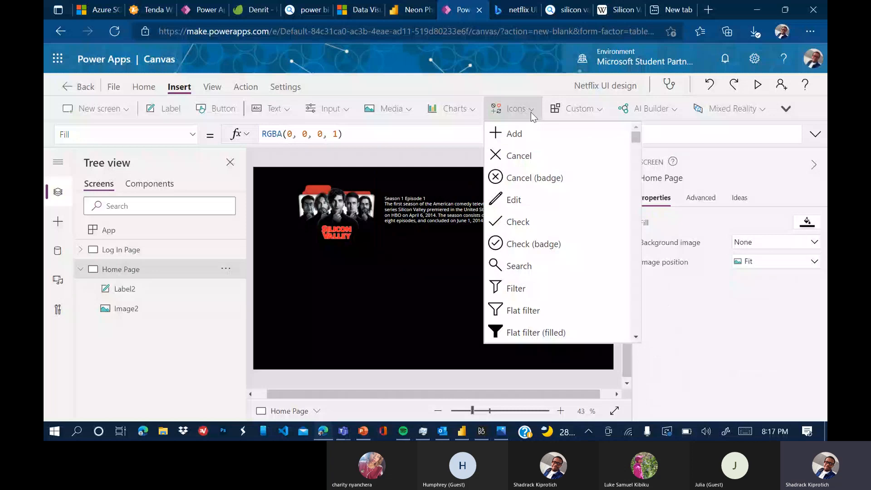
left_click(500, 431)
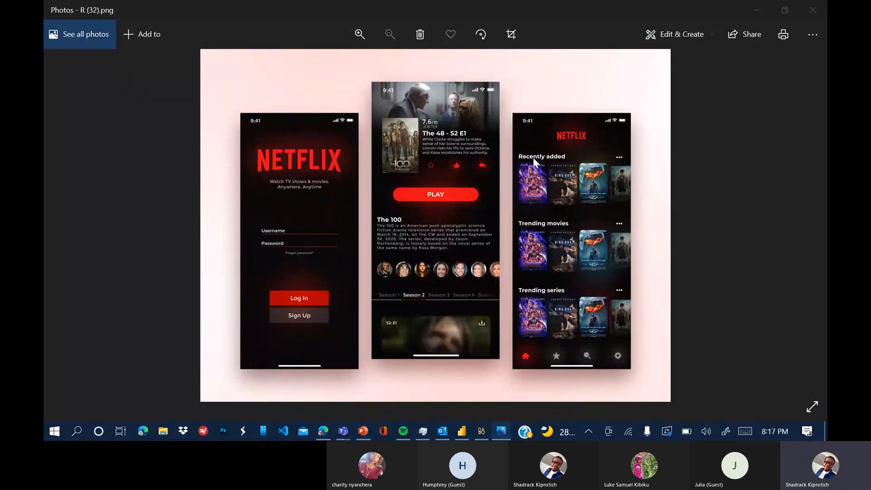
key("alt+Tab")
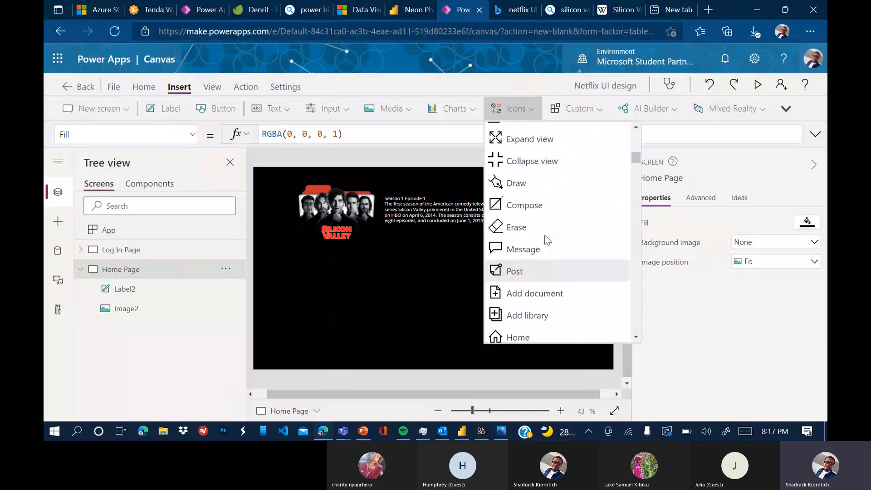
scroll(548, 239, "up", 10)
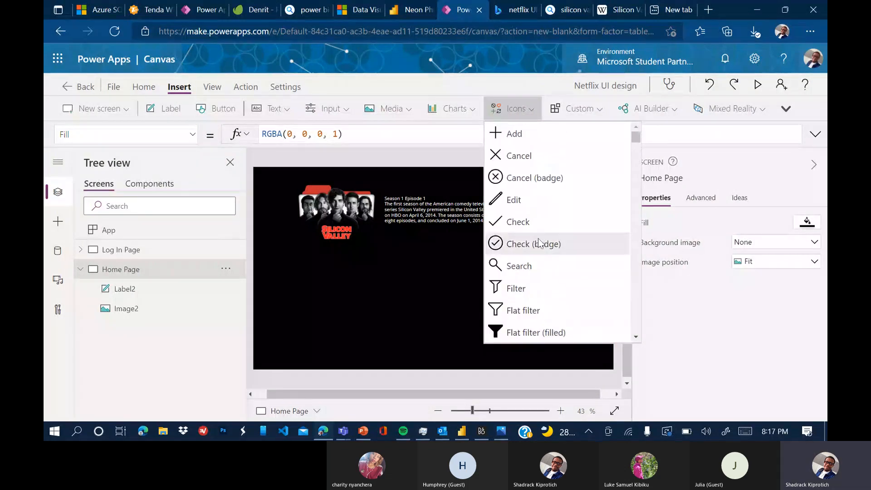
scroll(536, 245, "down", 10)
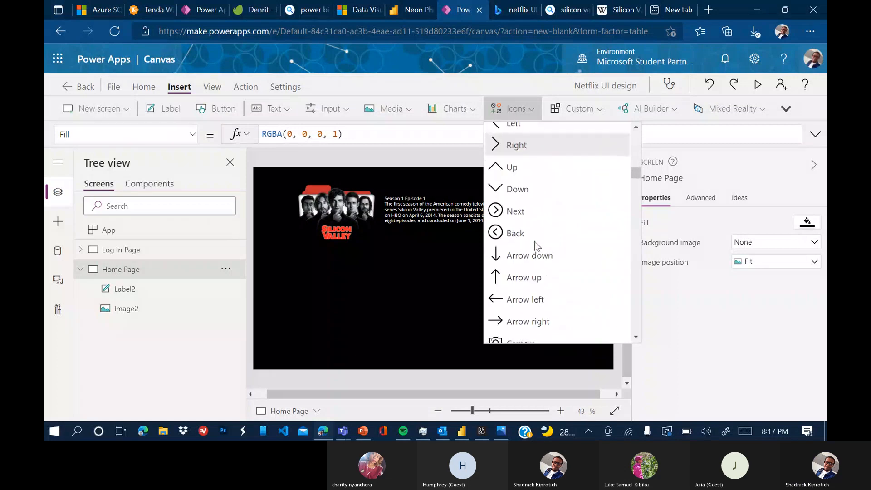
scroll(535, 241, "down", 10)
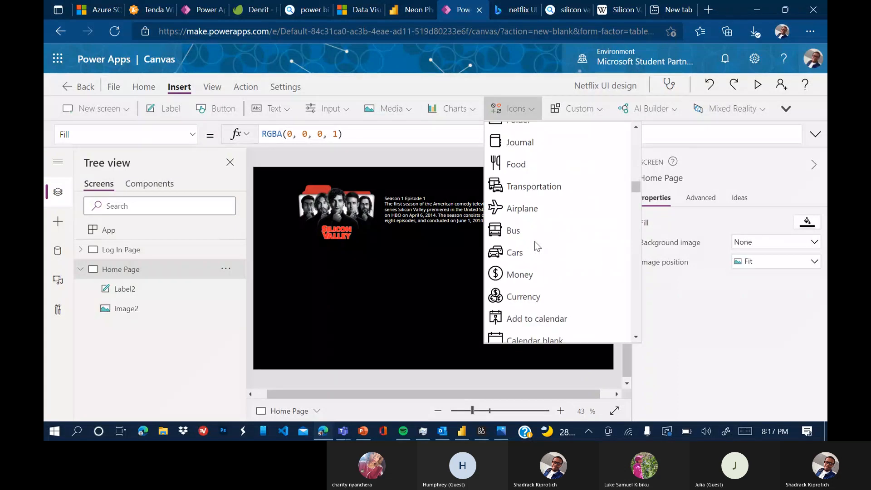
scroll(536, 245, "down", 5)
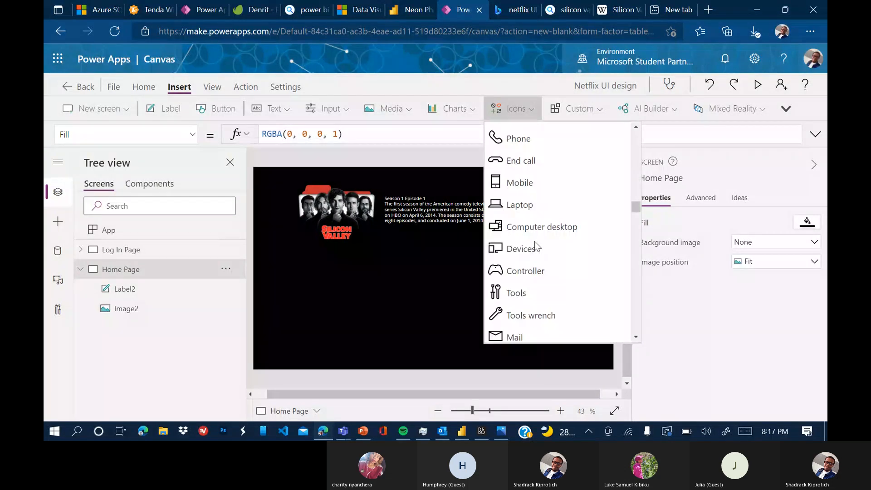
scroll(535, 246, "down", 5)
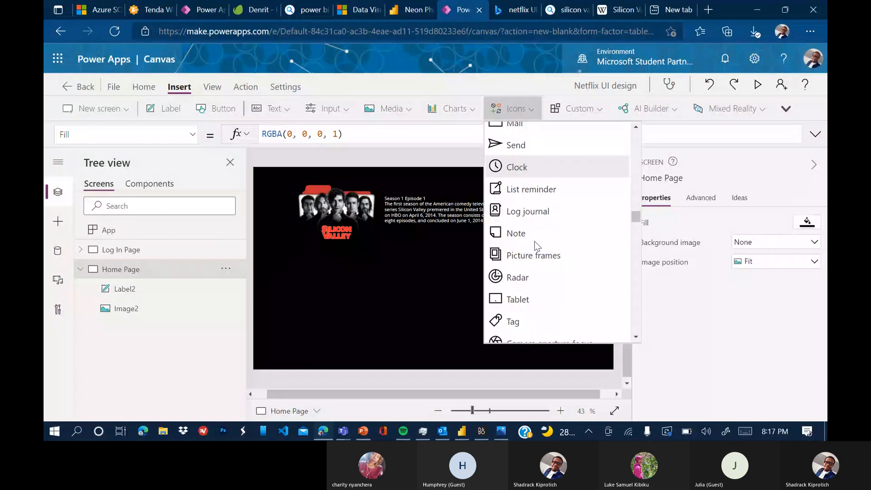
scroll(537, 245, "down", 5)
scroll(534, 241, "down", 3)
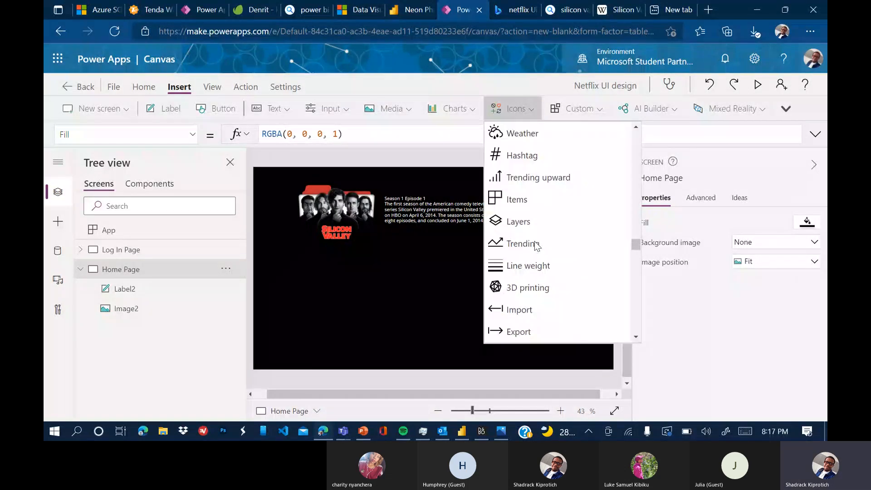
left_click(535, 244)
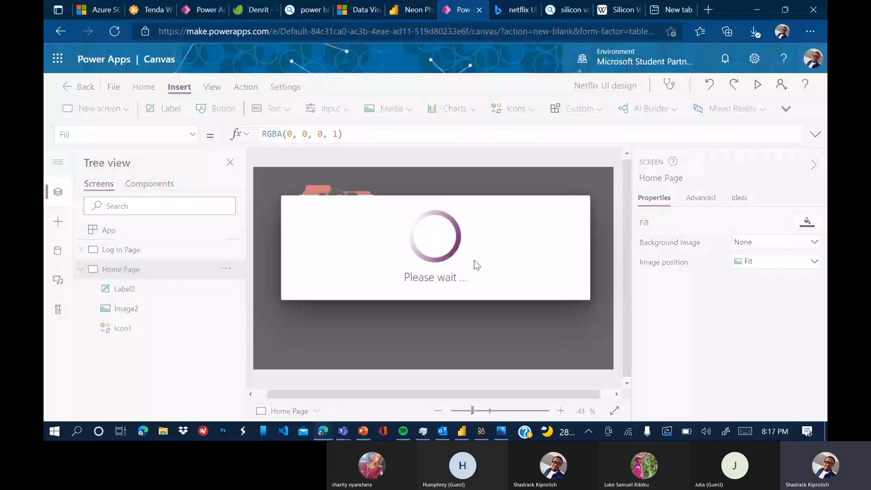
left_click_drag(276, 189, 395, 245)
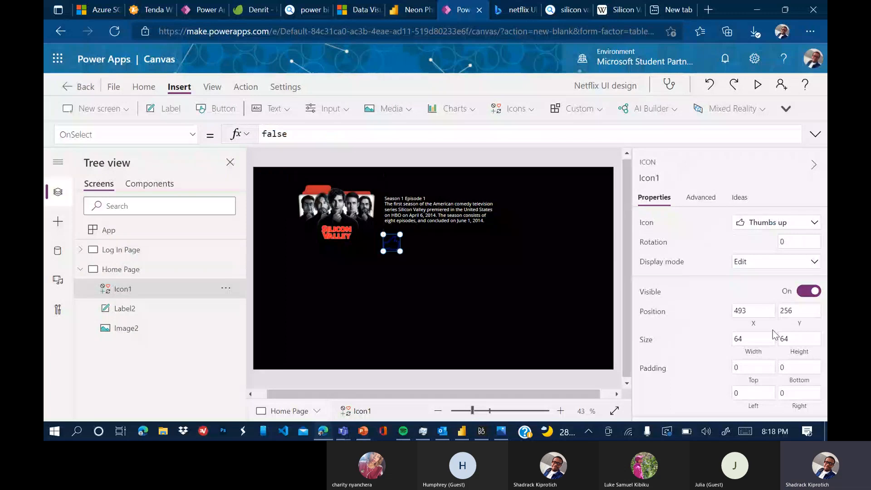
Set the thumbs-up icon's color to dark red from the standard colors.
scroll(774, 335, "down", 3)
left_click(772, 309)
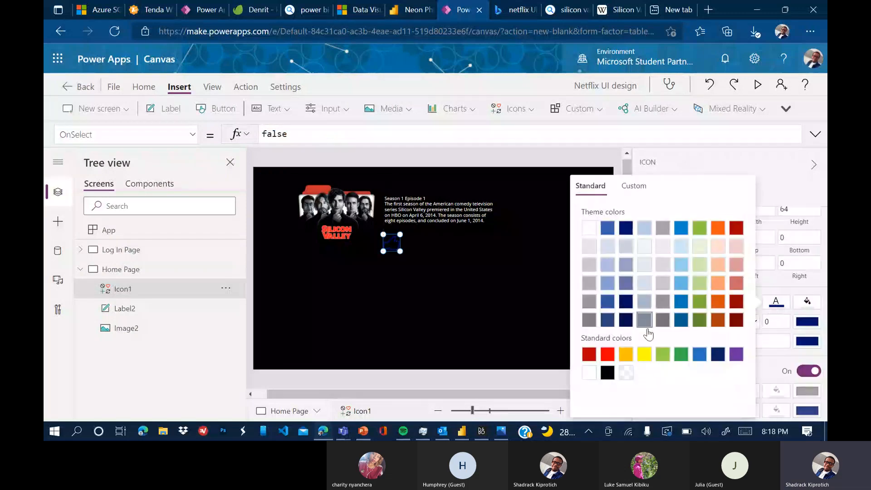
left_click(589, 354)
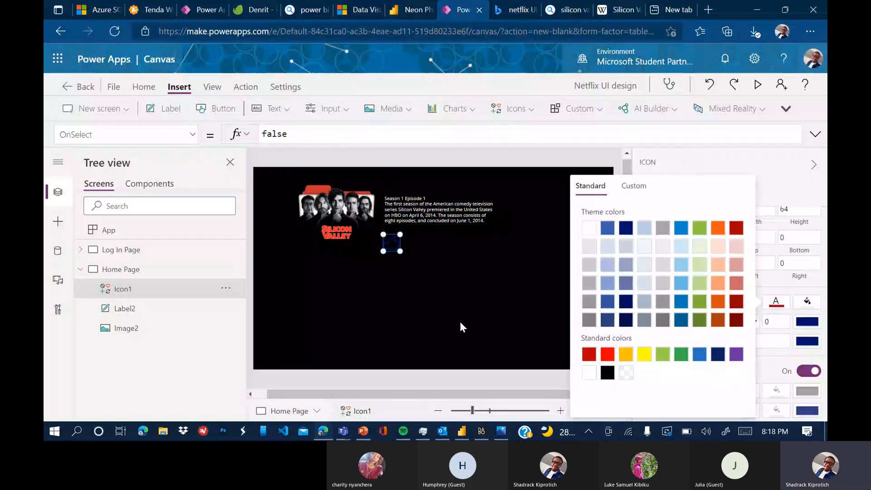
left_click(393, 247)
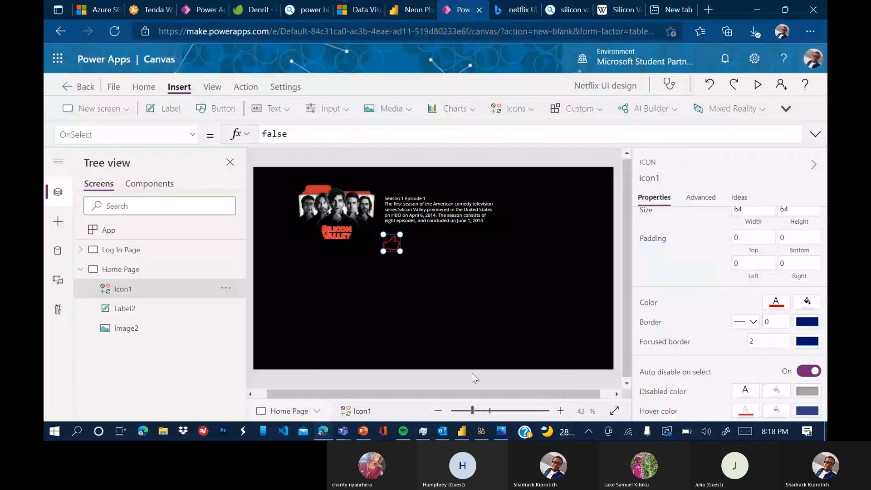
Move the thumbs-up icon up just beneath the episode description and shrink it to about 50 by 52.
left_click(481, 411)
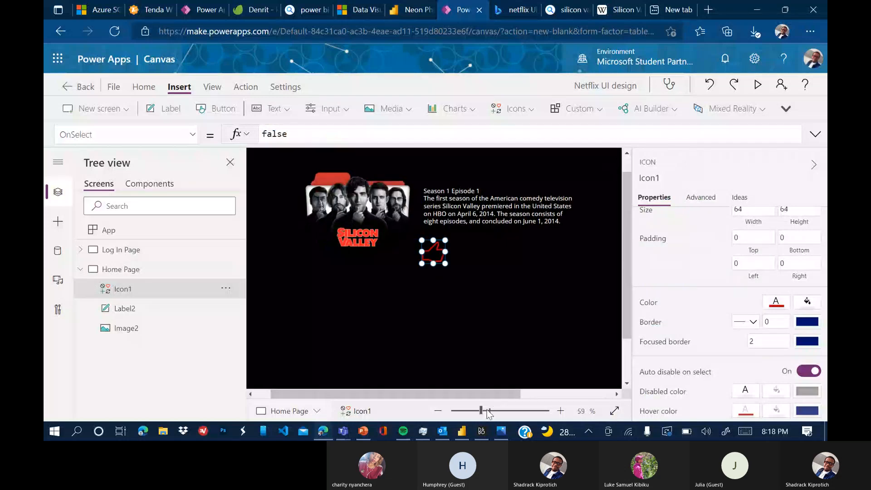
left_click(487, 411)
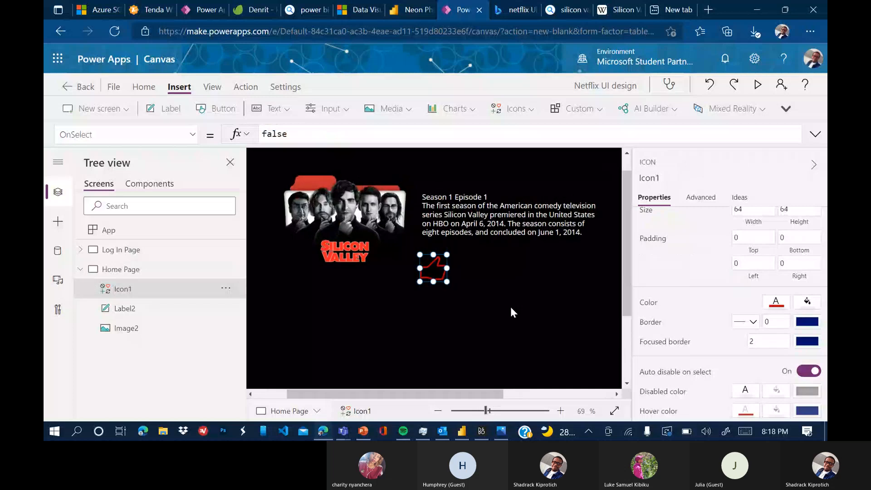
left_click_drag(436, 276, 436, 265)
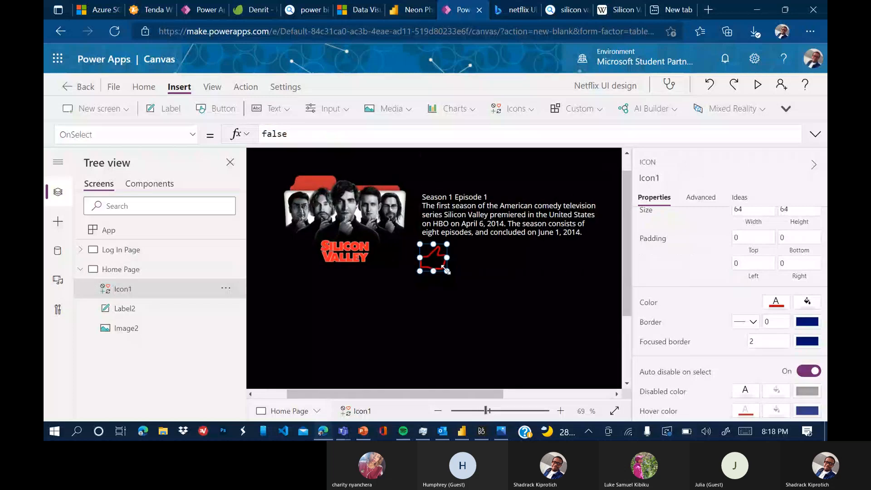
left_click_drag(446, 271, 440, 265)
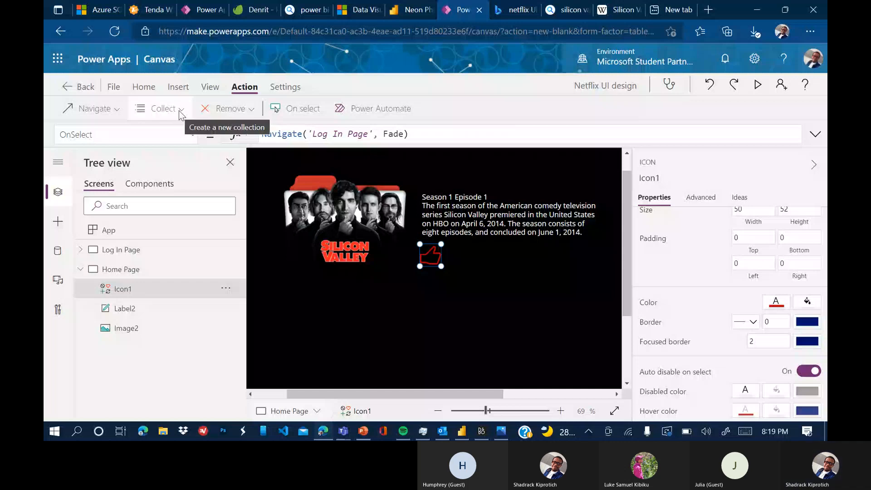
Make selecting the thumbs-up icon collect Image1.Image into Collection1, and reduce the icon to about 38 by 43.
left_click(181, 114)
left_click_drag(441, 266, 437, 264)
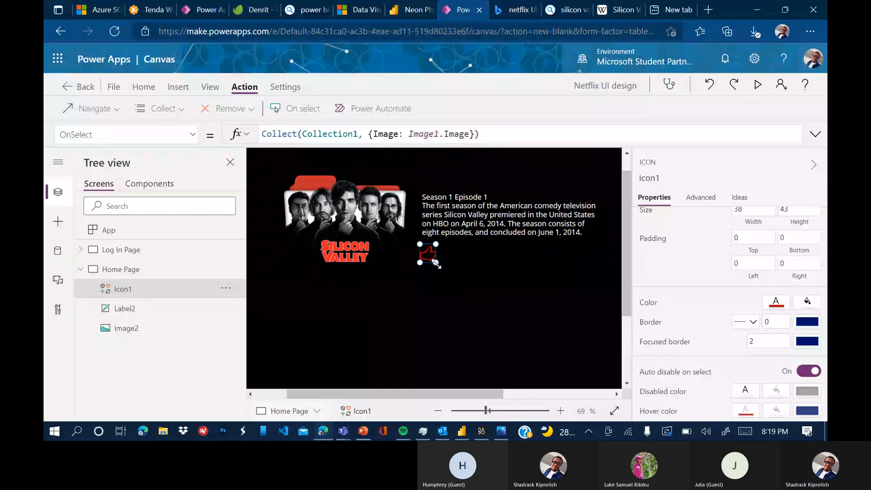
left_click(701, 197)
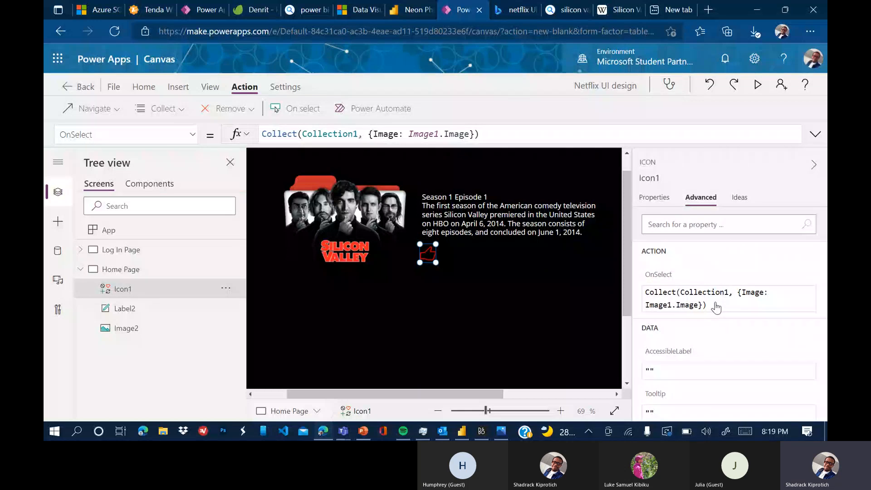
left_click(667, 308)
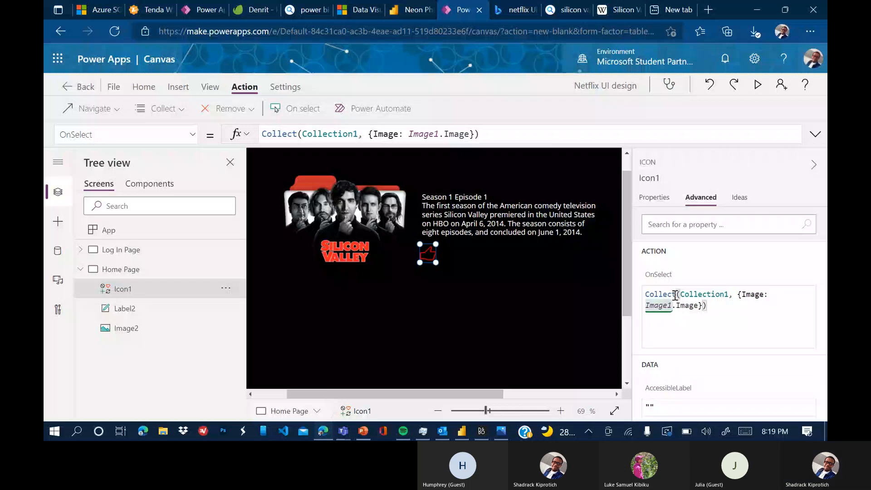
left_click(655, 197)
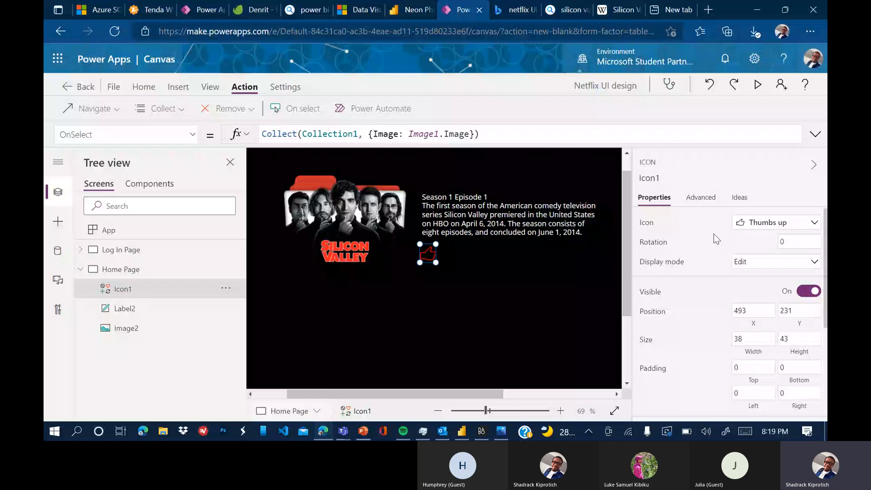
left_click(701, 197)
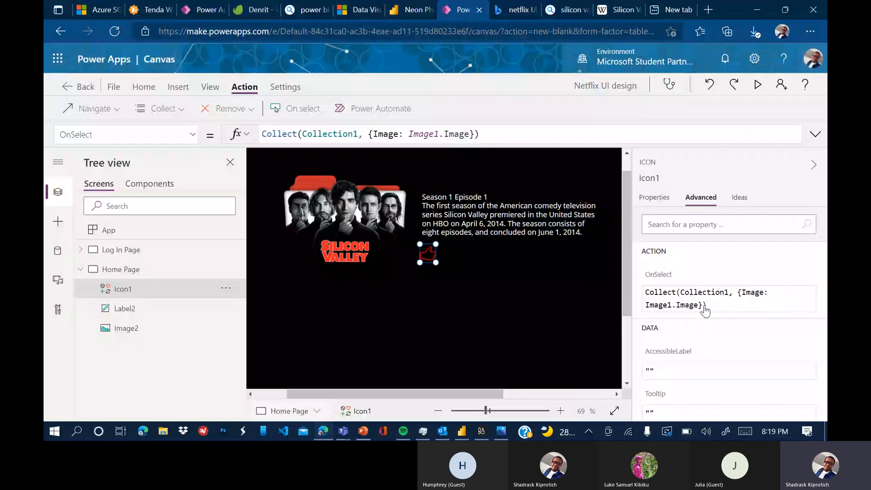
left_click(507, 266)
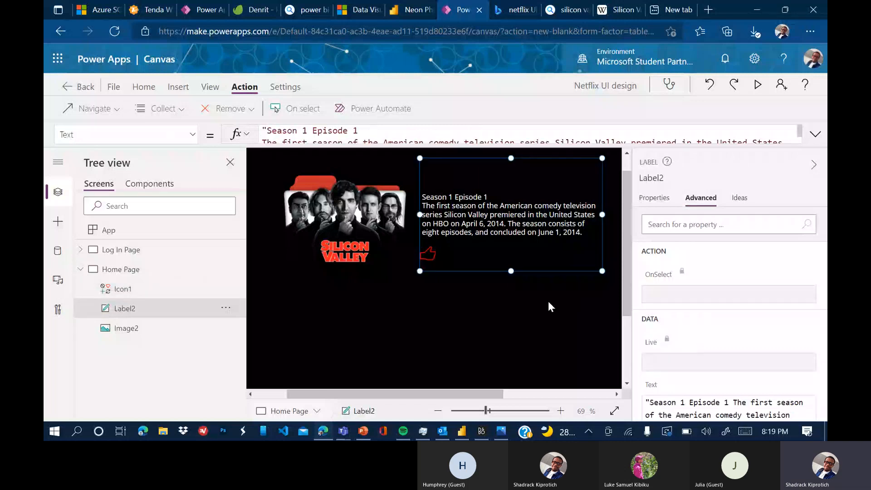
left_click(502, 327)
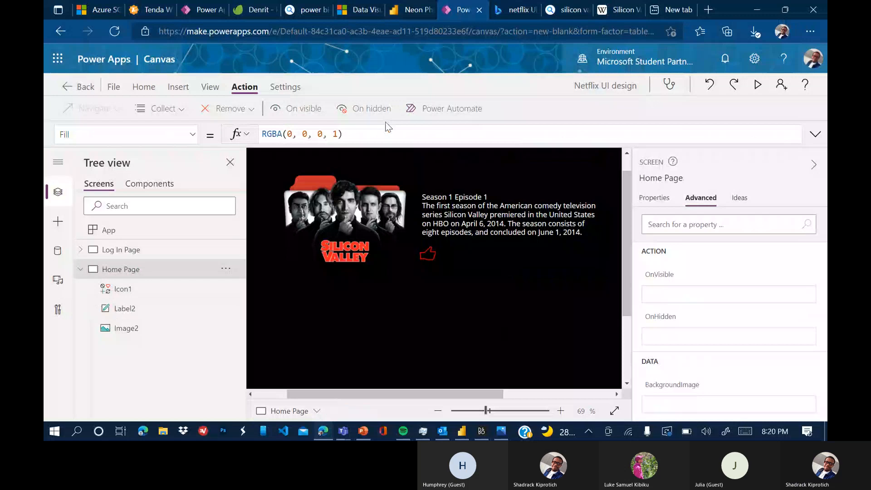
Check the Netflix reference image, then add a 5-point star to the Home Page beside the thumbs-up icon, below the description.
left_click(500, 435)
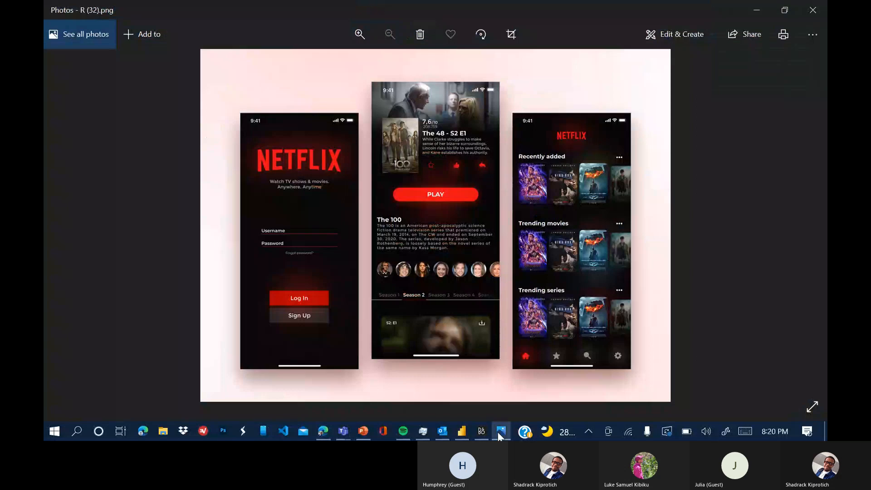
left_click(500, 434)
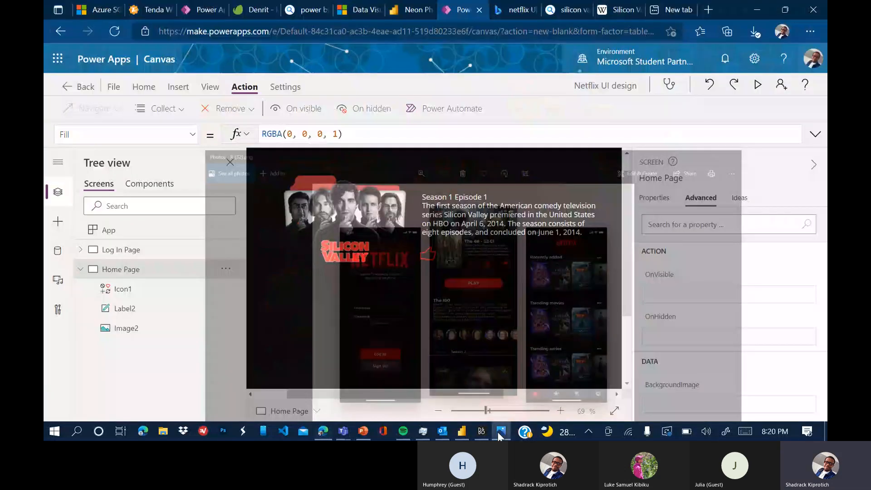
left_click(179, 87)
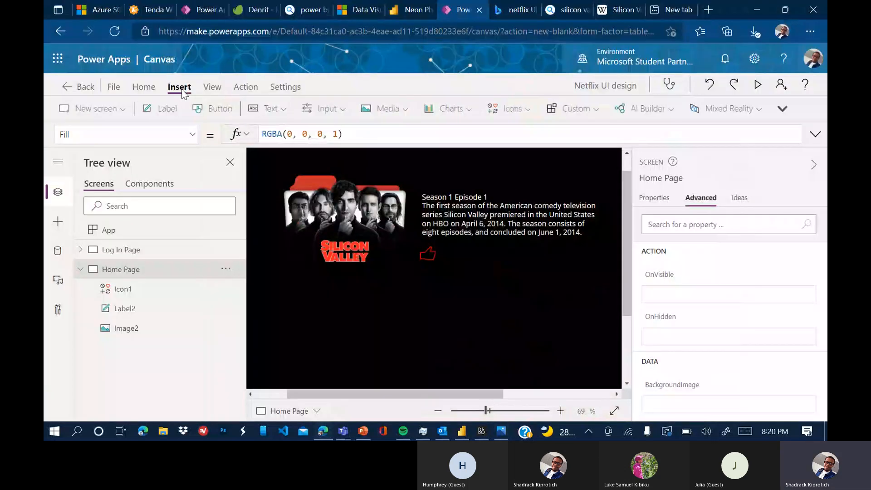
left_click(529, 112)
scroll(532, 278, "down", 15)
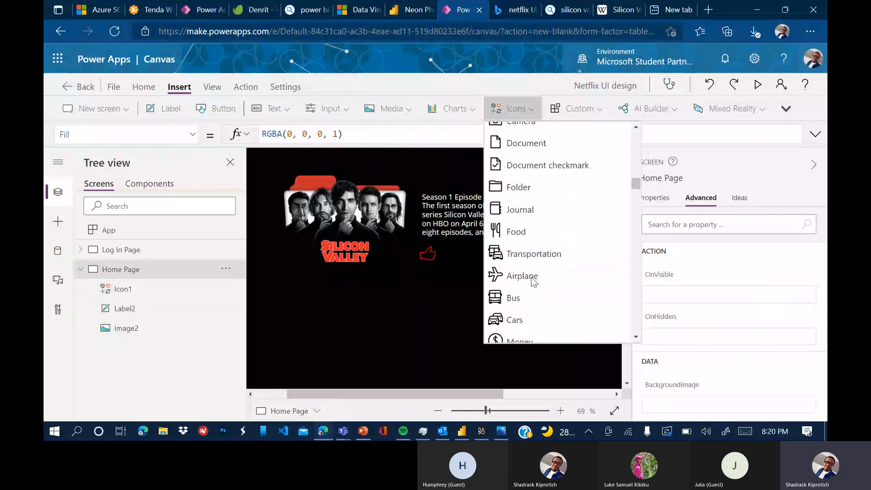
scroll(532, 278, "down", 15)
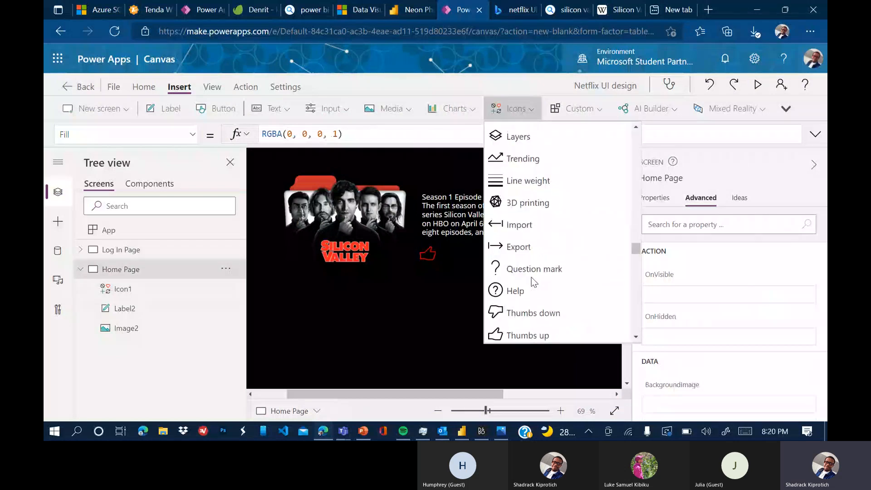
scroll(534, 283, "down", 15)
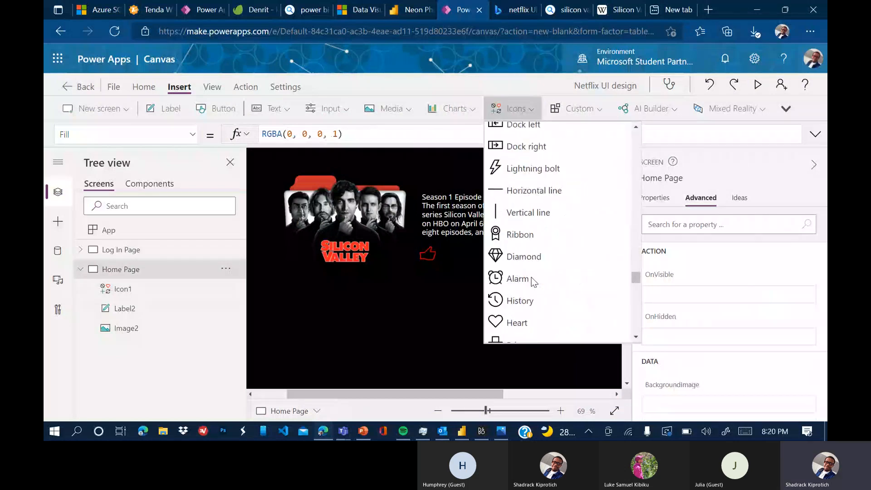
scroll(532, 280, "down", 6)
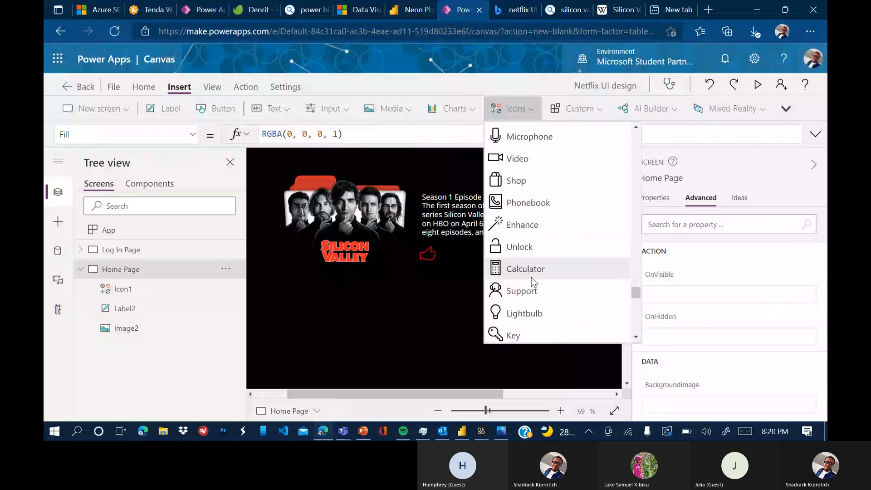
scroll(531, 277, "down", 15)
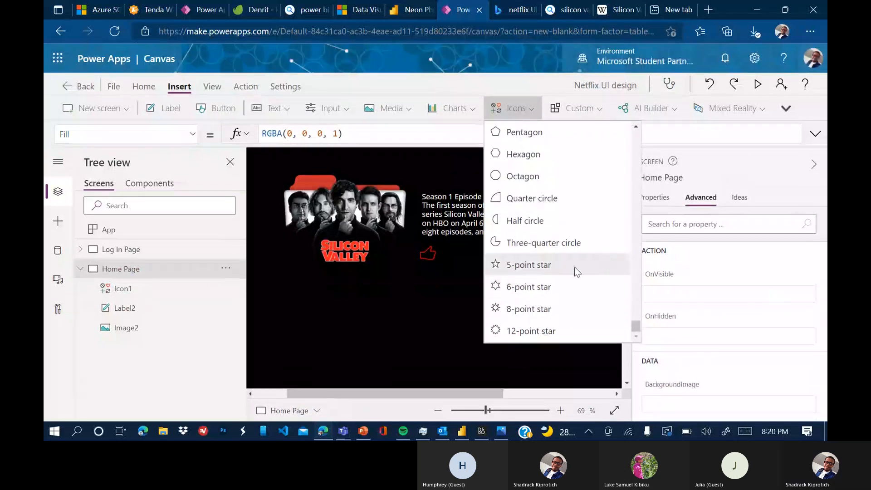
left_click(552, 272)
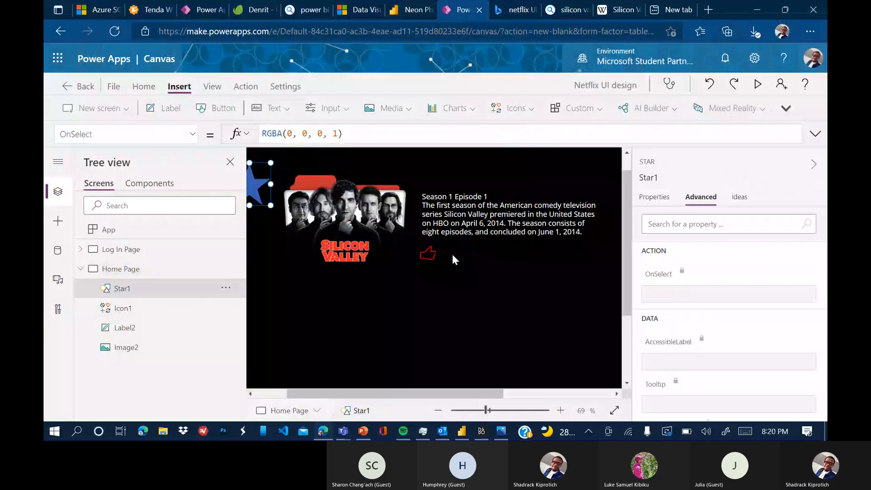
left_click_drag(259, 184, 495, 253)
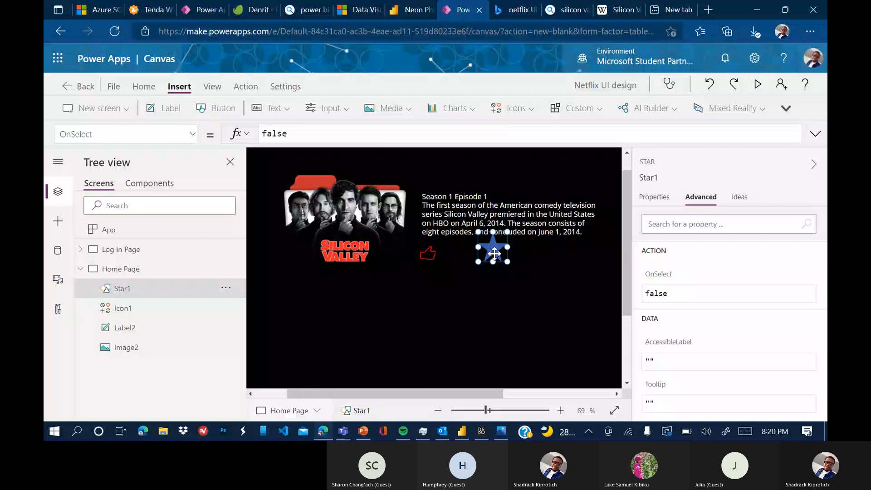
Fill the star with the dark red standard color.
left_click(654, 196)
left_click(808, 338)
left_click(619, 354)
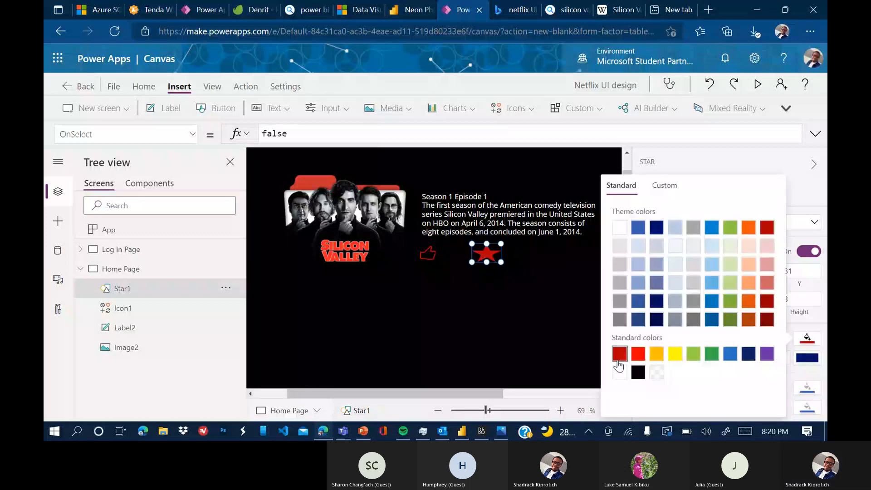
left_click(560, 328)
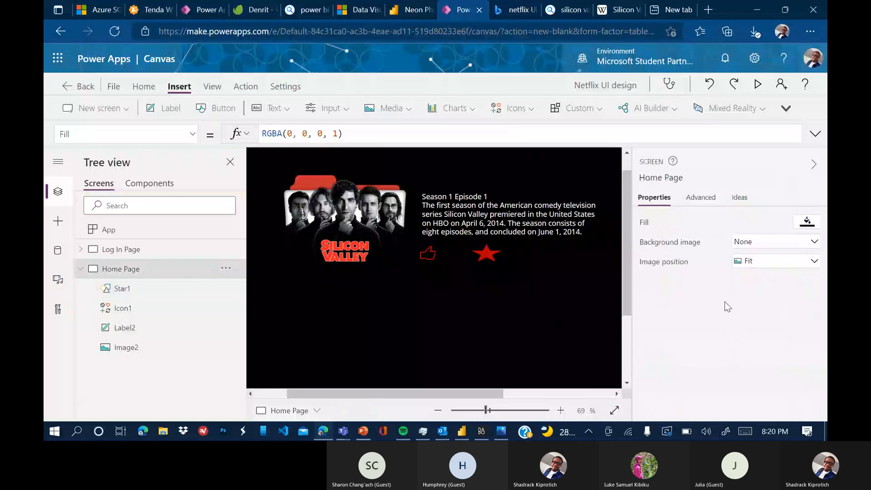
Add a Back arrow icon to the Home Page and place it in the icon row to the right of the star.
left_click(697, 199)
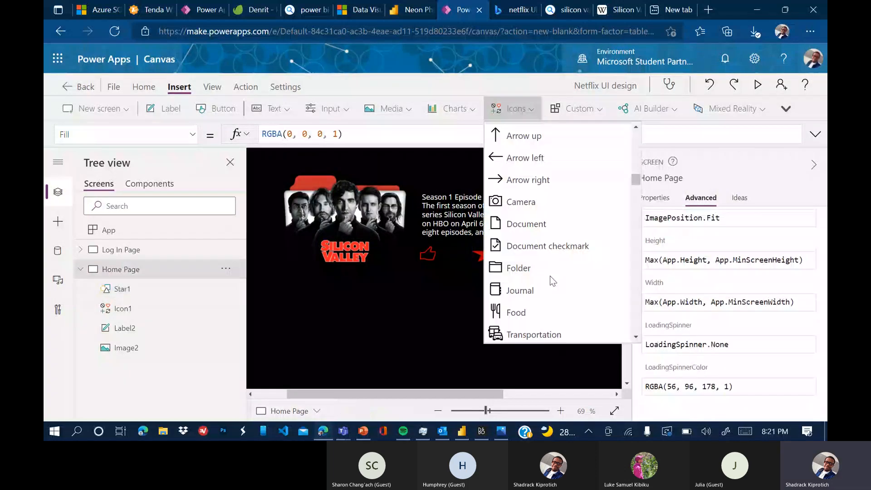
scroll(549, 276, "down", 10)
scroll(550, 275, "up", 6)
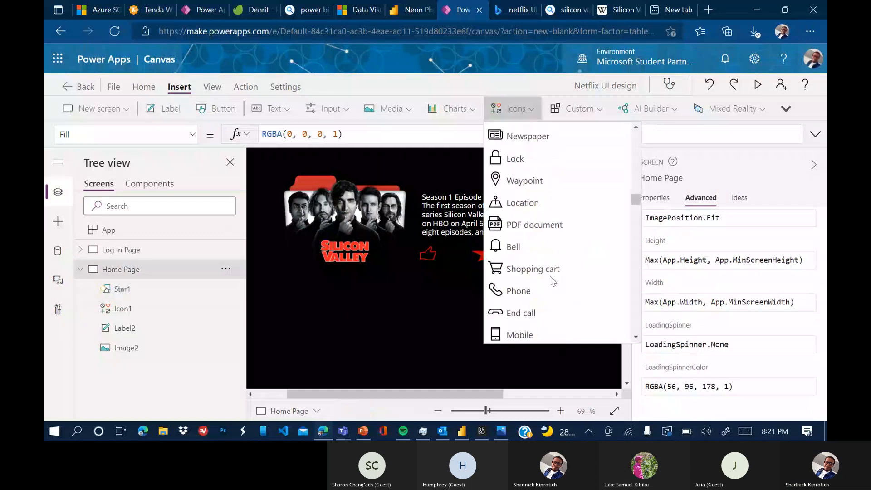
scroll(550, 276, "up", 2)
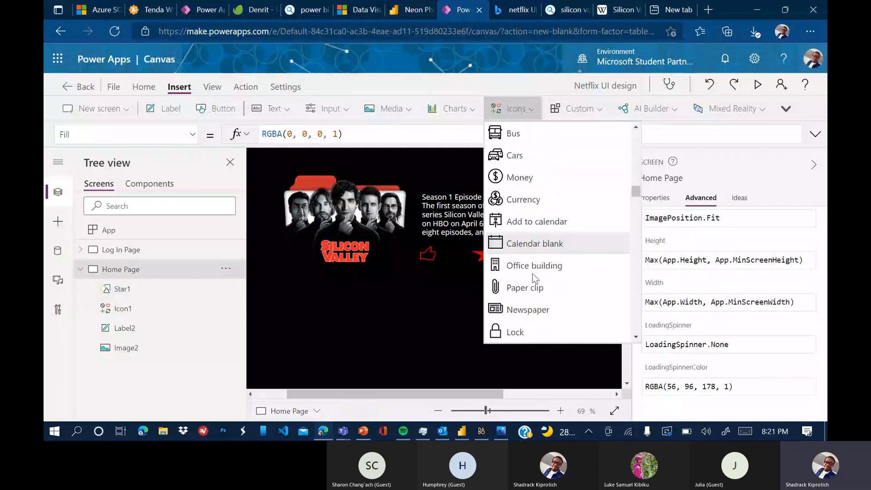
scroll(538, 210, "down", 3)
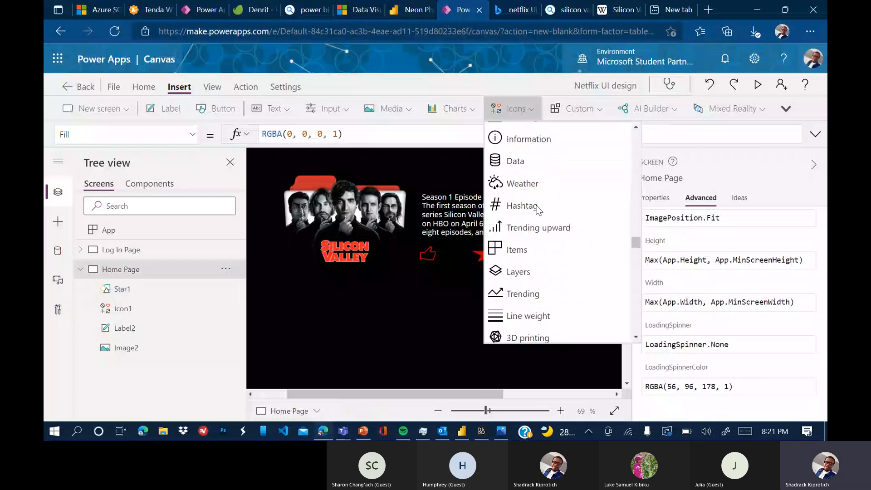
scroll(538, 209, "down", 4)
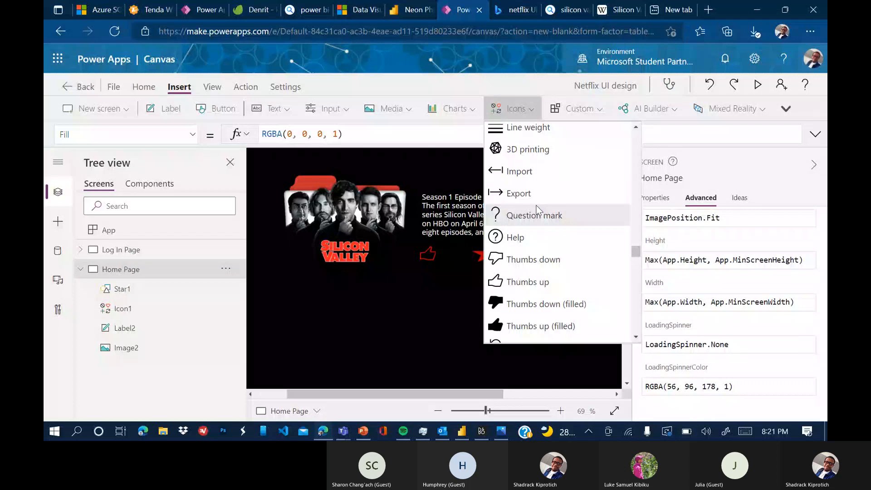
scroll(537, 216, "down", 6)
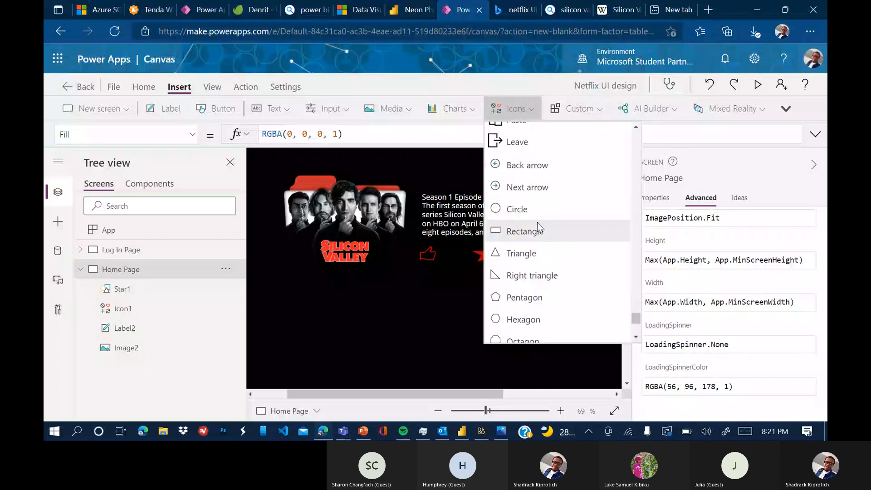
left_click(530, 165)
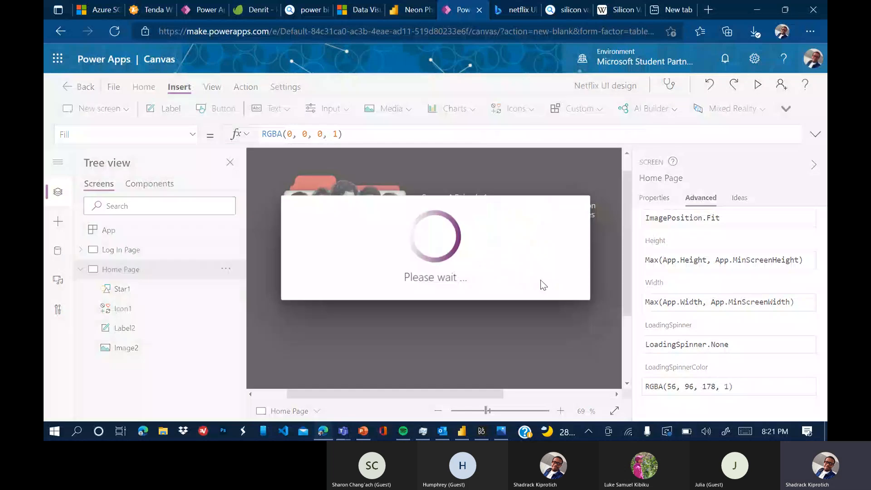
left_click_drag(249, 174, 560, 259)
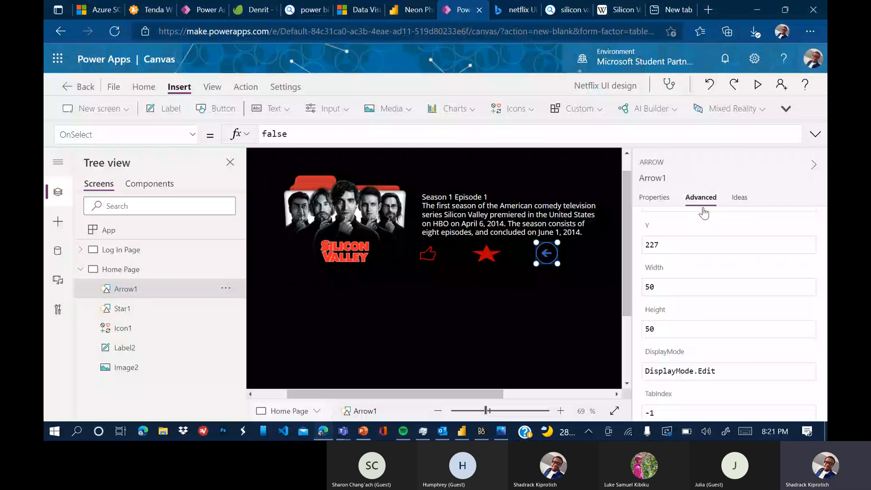
Fill the back arrow with dark red, RGBA(184, 0, 0, 1).
left_click(654, 197)
left_click(808, 338)
left_click(620, 355)
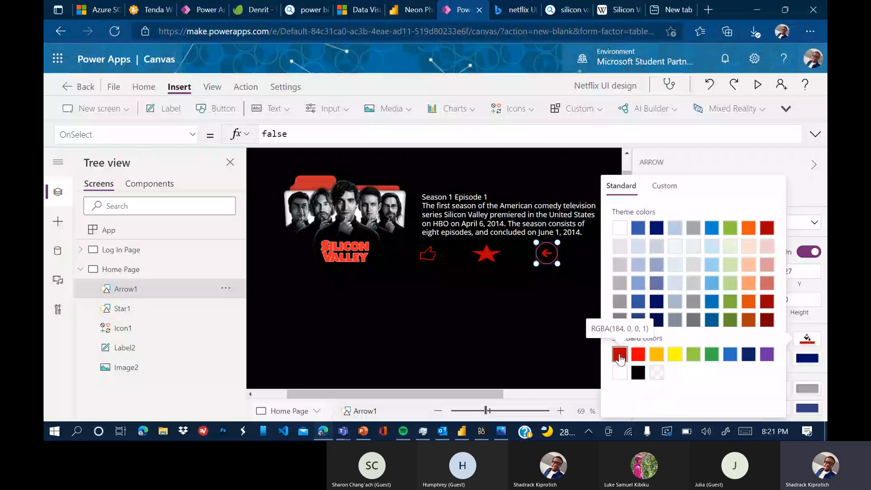
left_click(499, 316)
Consult the Netflix reference image again and insert a button on the Home Page.
scroll(471, 345, "down", 1)
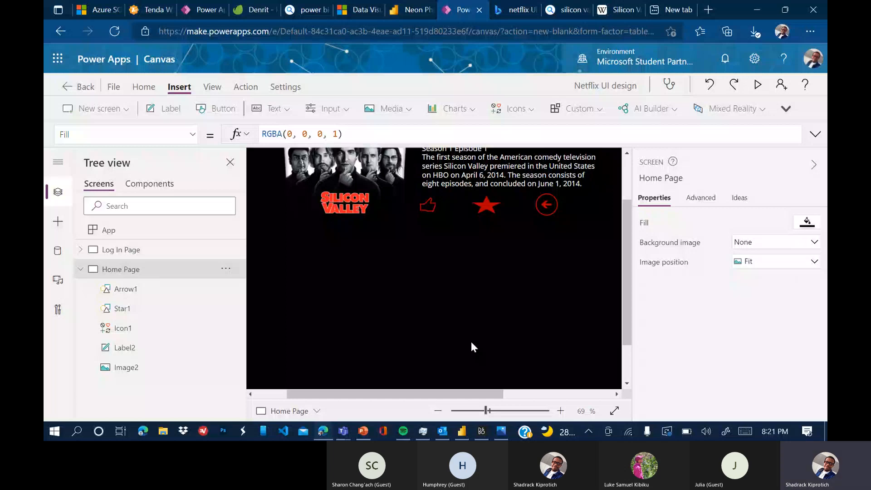
key("alt+Tab")
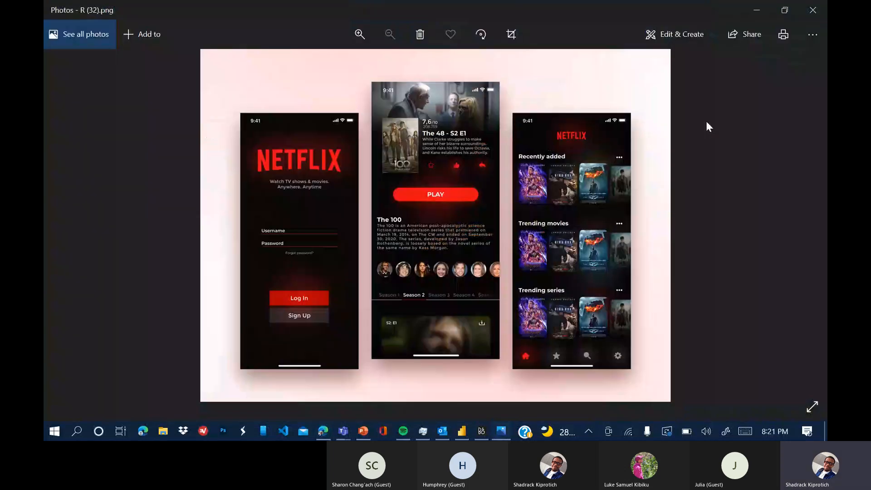
left_click(758, 13)
left_click(81, 269)
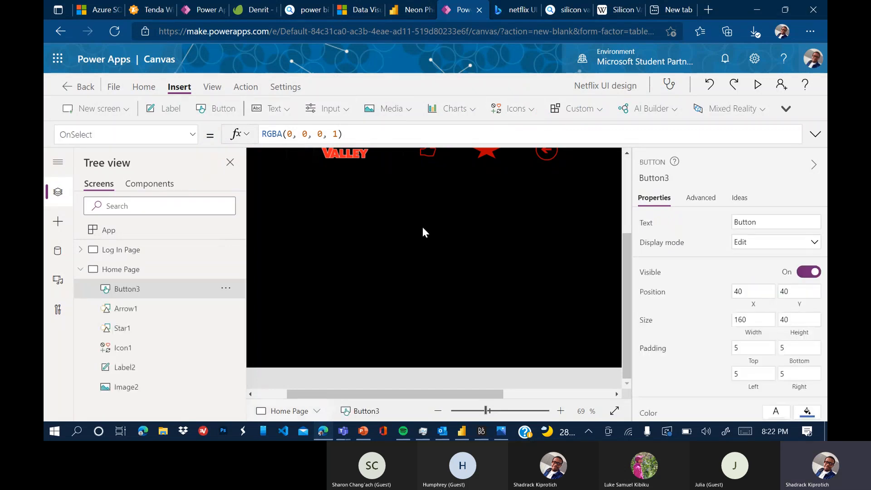
Place the new button below the icon row on the Home Page and set its text to Play.
scroll(479, 229, "up", 4)
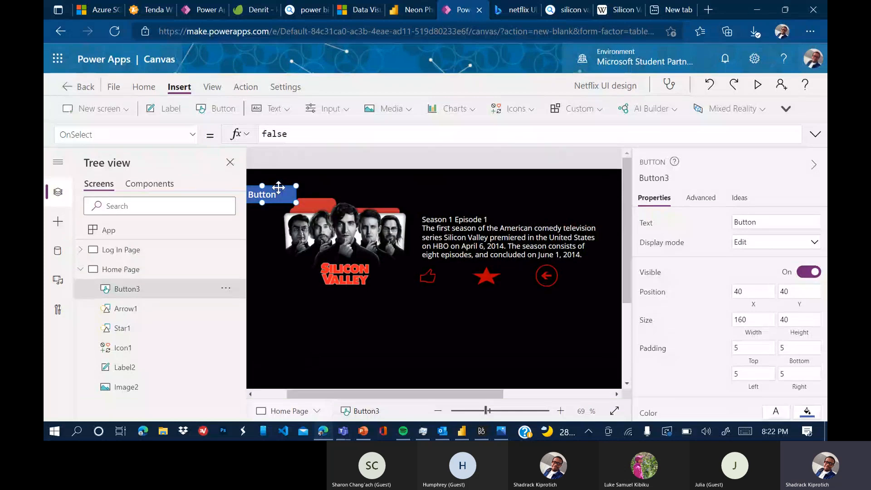
left_click_drag(279, 195, 503, 318)
double_click(770, 224)
type("Play")
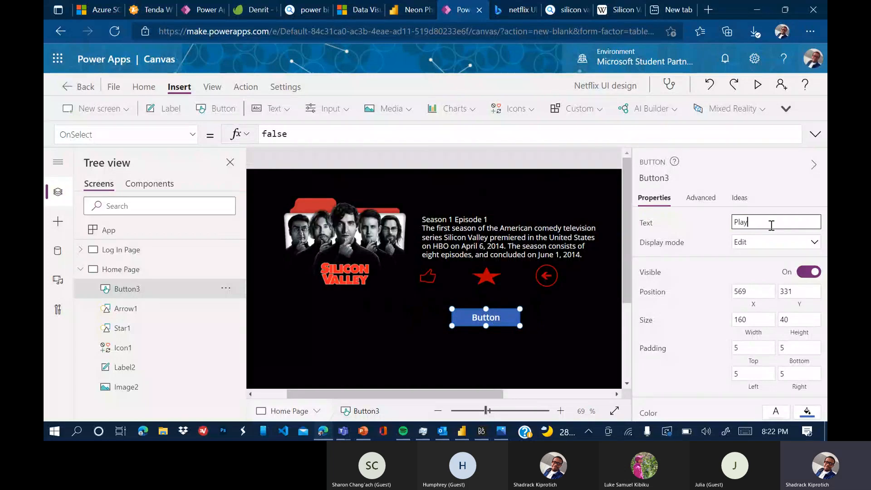
Fill the Play button with the dark red standard color, RGBA(184, 0, 0, 1).
scroll(771, 225, "down", 3)
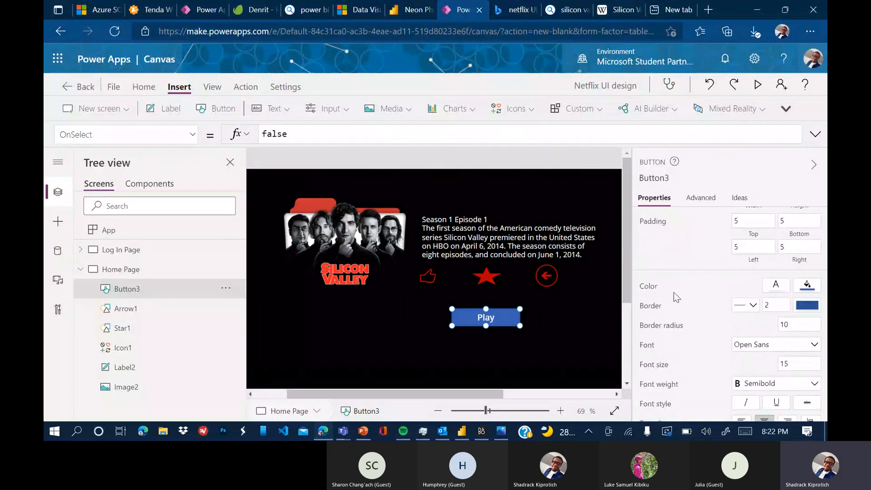
left_click(806, 289)
left_click(619, 343)
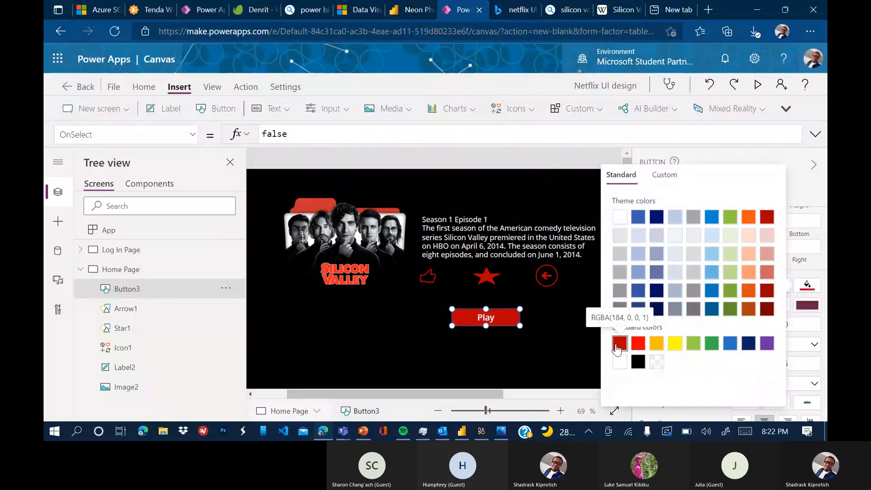
left_click(513, 345)
left_click(513, 346)
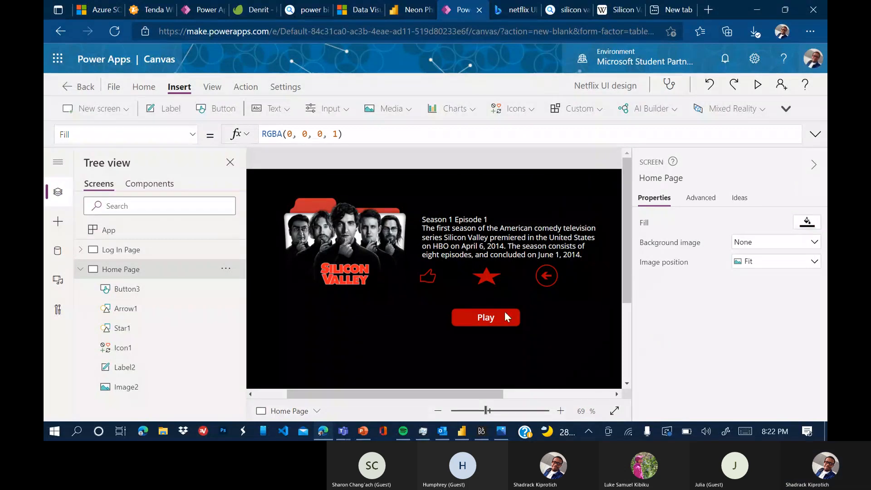
Insert a Video control on the Home Page and place it beneath the Play button at about X 363, Y 393.
scroll(504, 312, "down", 3)
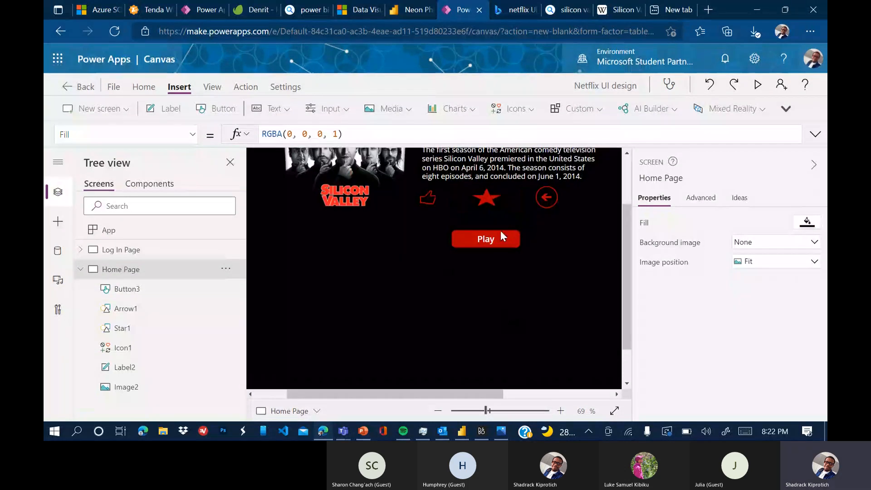
left_click(500, 231)
left_click(80, 270)
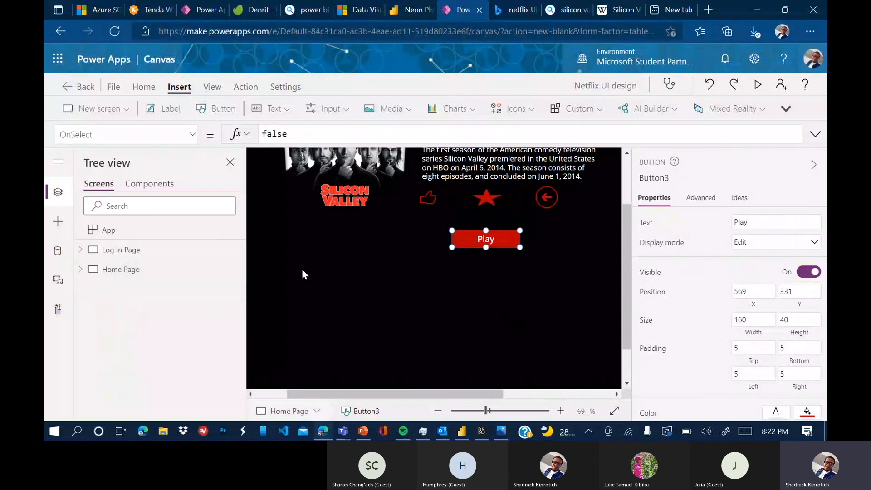
left_click(411, 110)
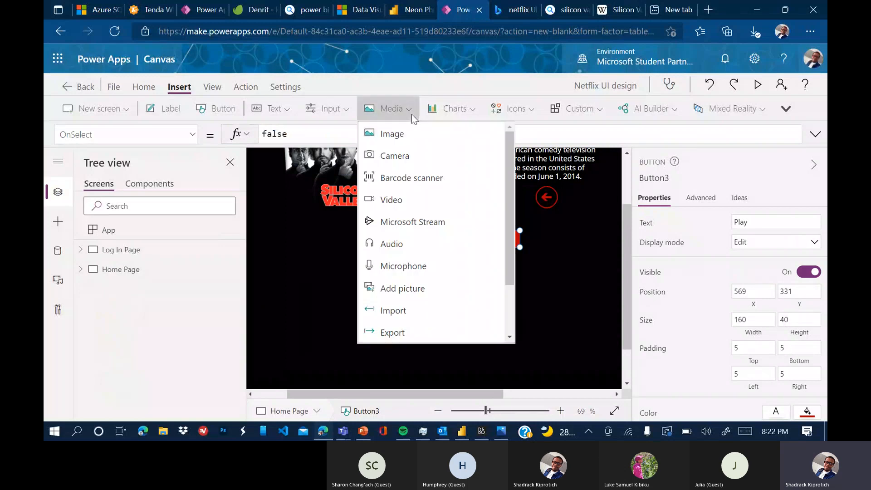
left_click(401, 201)
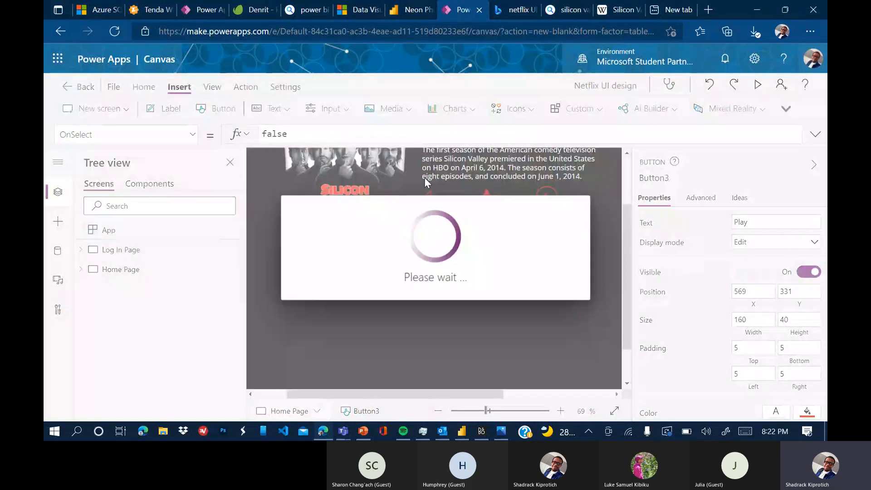
left_click_drag(355, 185, 400, 338)
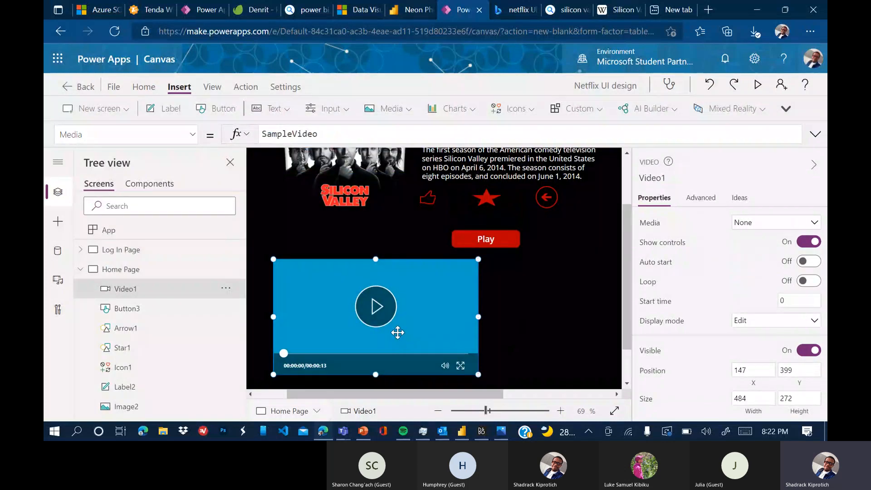
left_click_drag(422, 325, 513, 305)
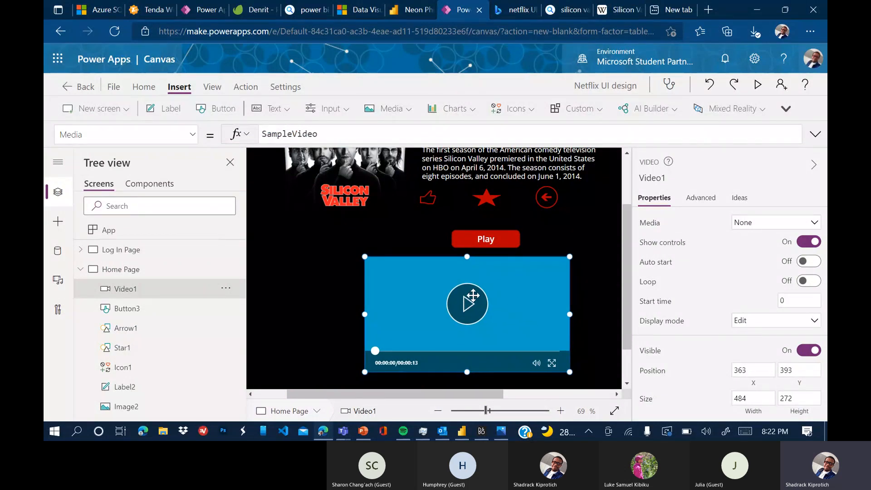
Check the video's media options and move the video to about X 315, Y 432, leaving a wider gap below the Play button.
left_click(781, 224)
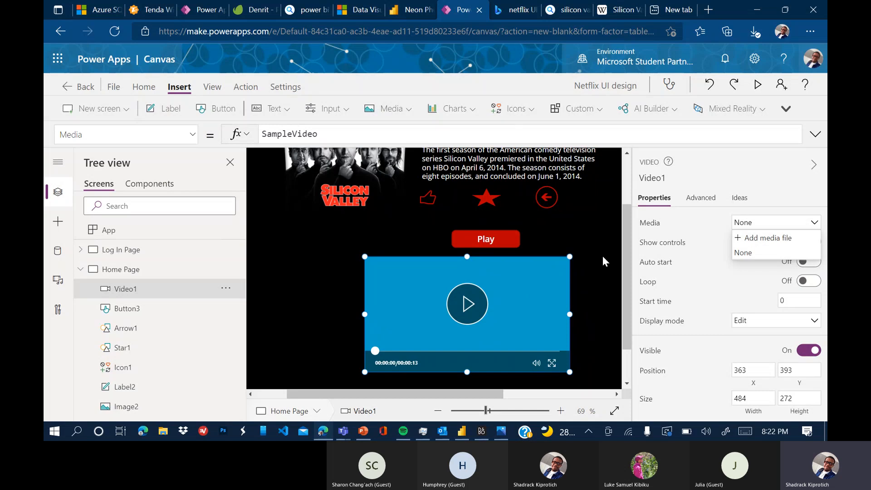
left_click(486, 241)
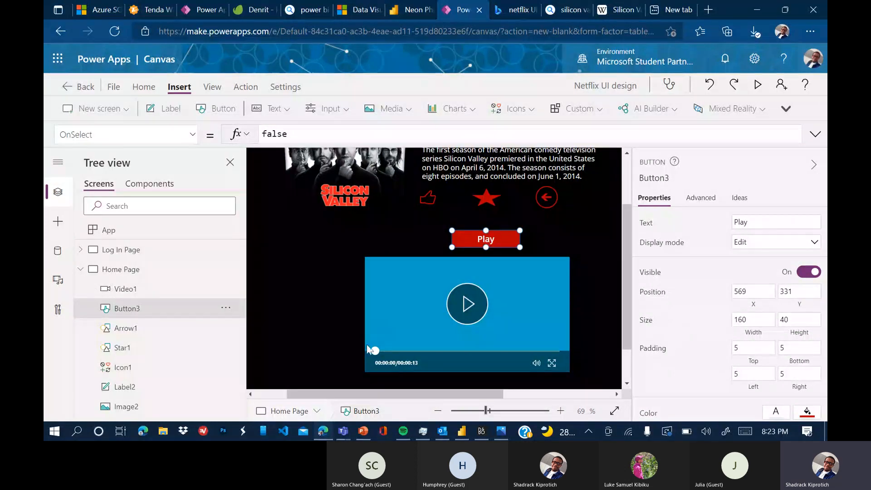
left_click(513, 320)
scroll(512, 319, "up", 1)
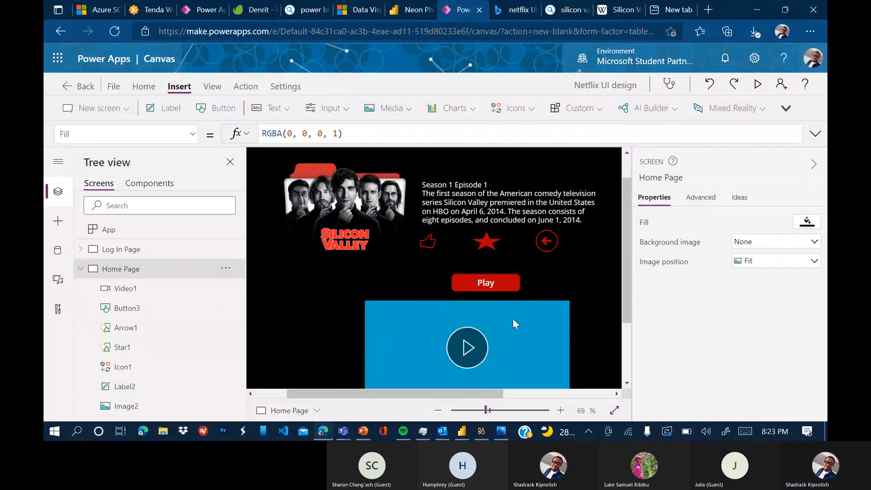
scroll(513, 320, "down", 2)
left_click(473, 257)
left_click_drag(472, 258, 451, 274)
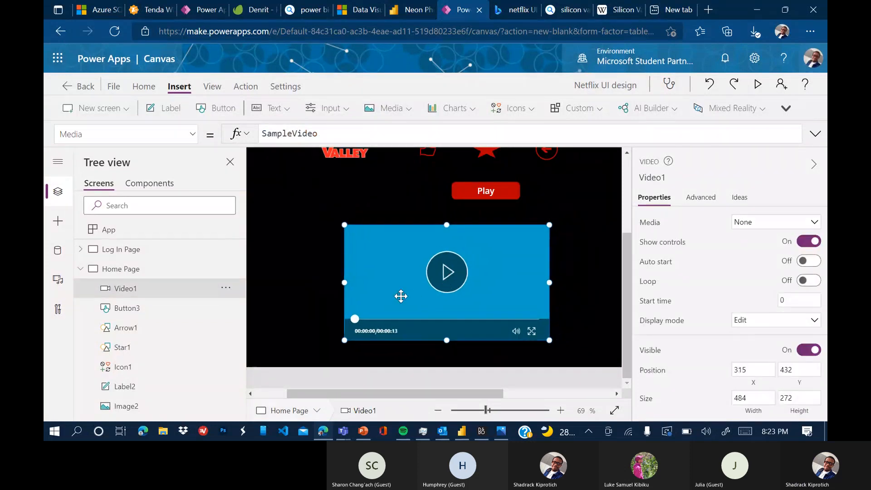
Consult the Netflix reference image in Photos for the remaining Home Page elements, and return to the canvas app.
left_click(445, 431)
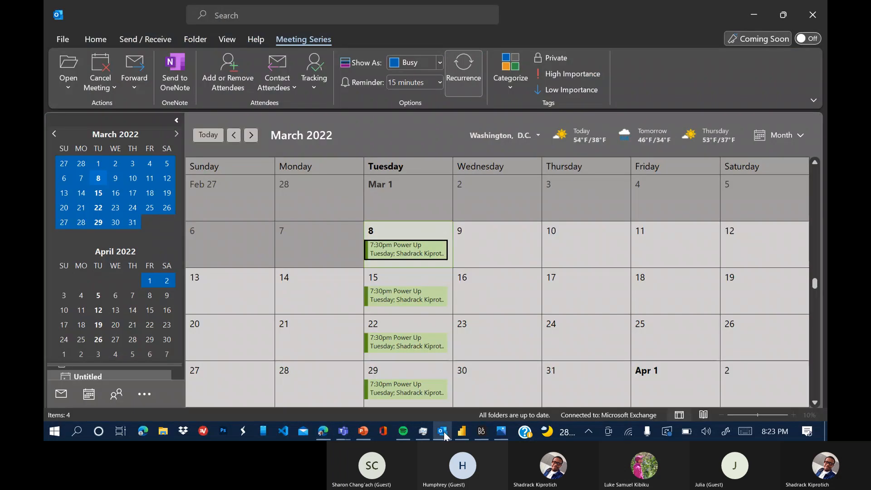
left_click(444, 431)
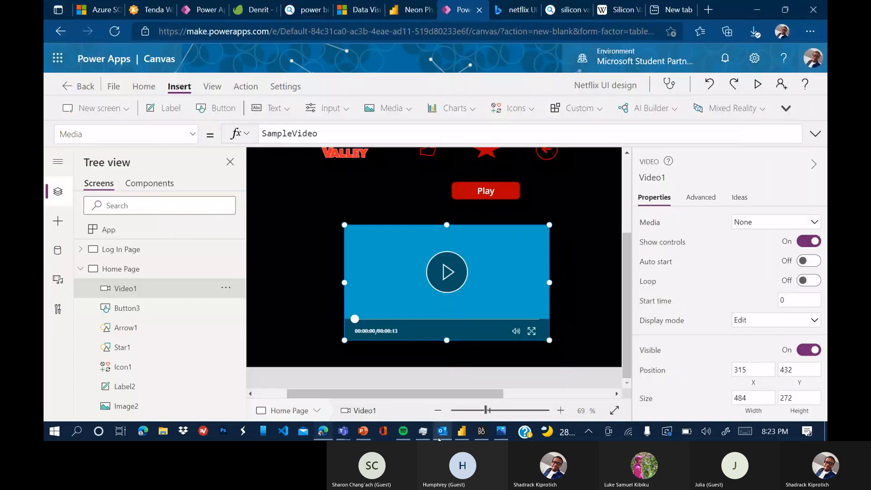
left_click(501, 431)
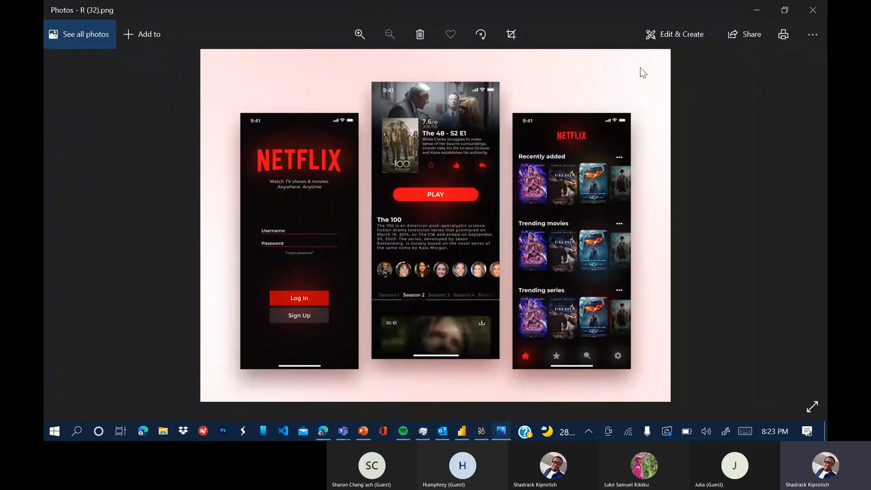
left_click(757, 10)
Look through the full list of available icons and shapes for one to use on the Home Page.
left_click(537, 111)
scroll(562, 245, "down", 15)
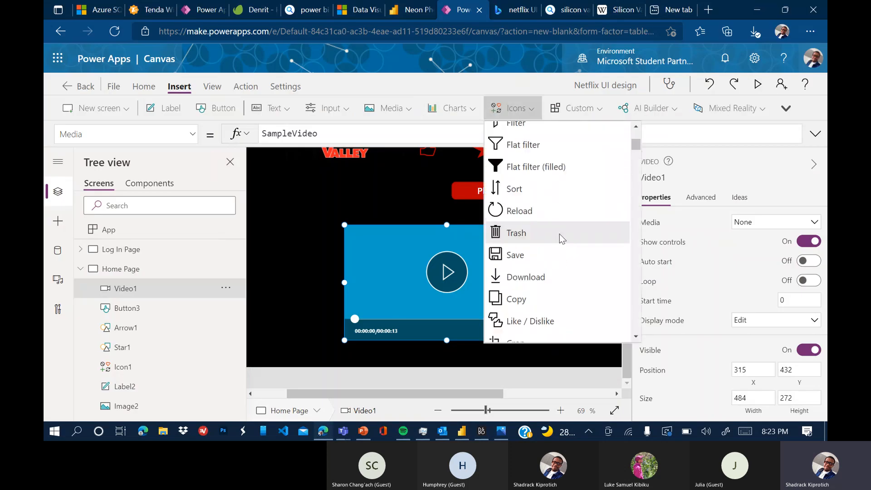
scroll(567, 263, "down", 15)
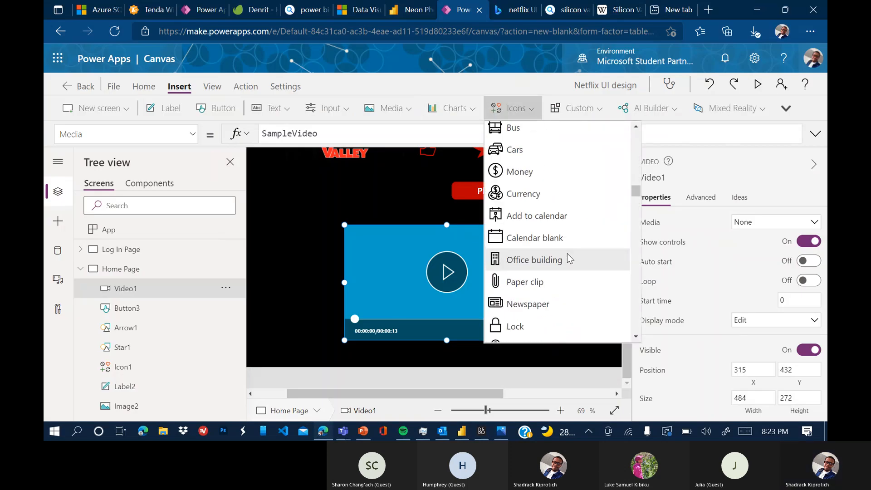
scroll(568, 252, "down", 15)
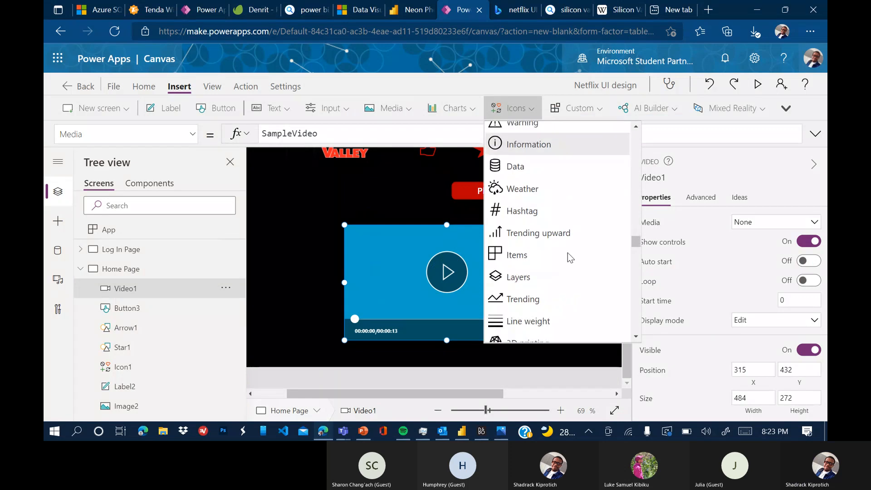
scroll(562, 268, "down", 4)
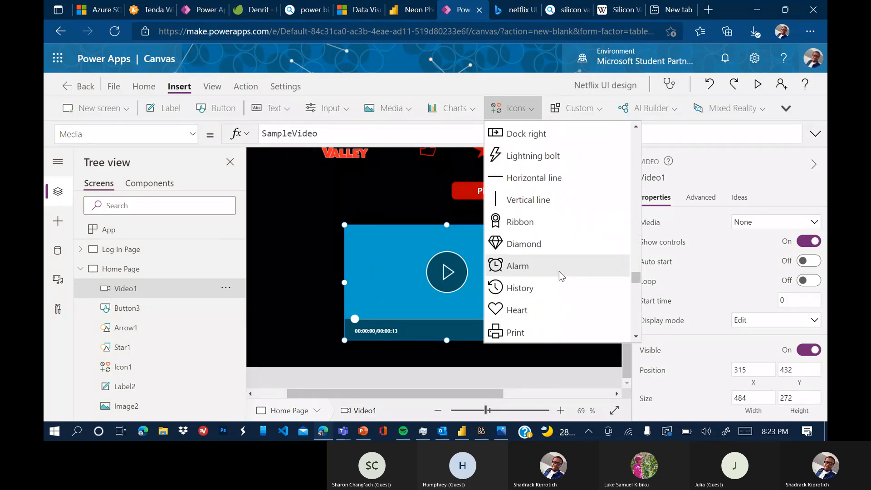
scroll(559, 271, "down", 6)
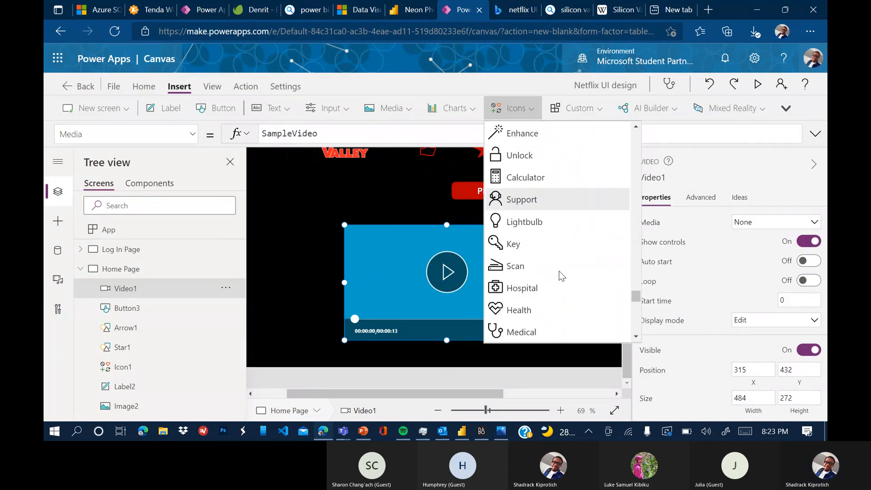
scroll(559, 272, "down", 5)
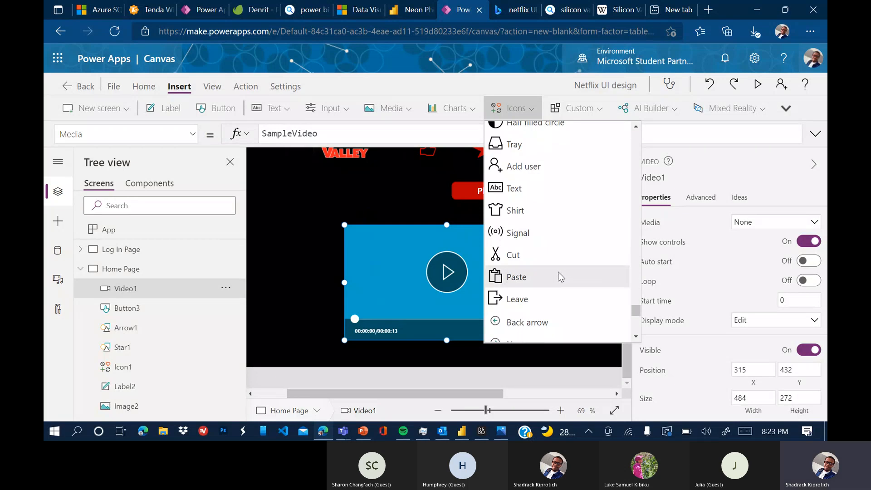
scroll(561, 278, "down", 5)
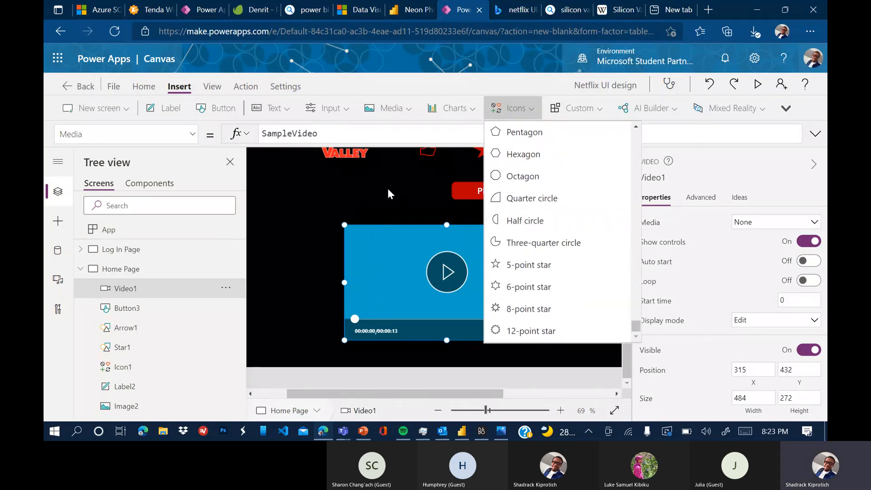
scroll(551, 187, "up", 1)
scroll(555, 170, "up", 5)
left_click(311, 220)
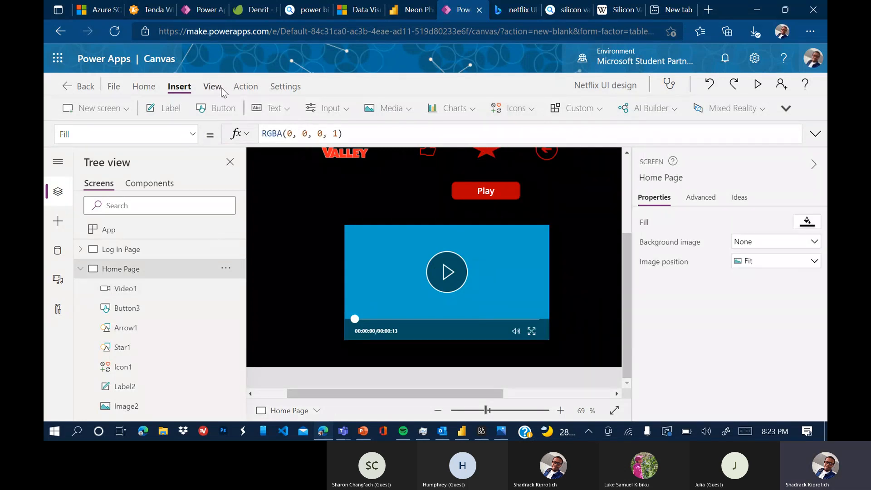
Add a new screen from the People template and consult the Netflix reference image again.
left_click(128, 108)
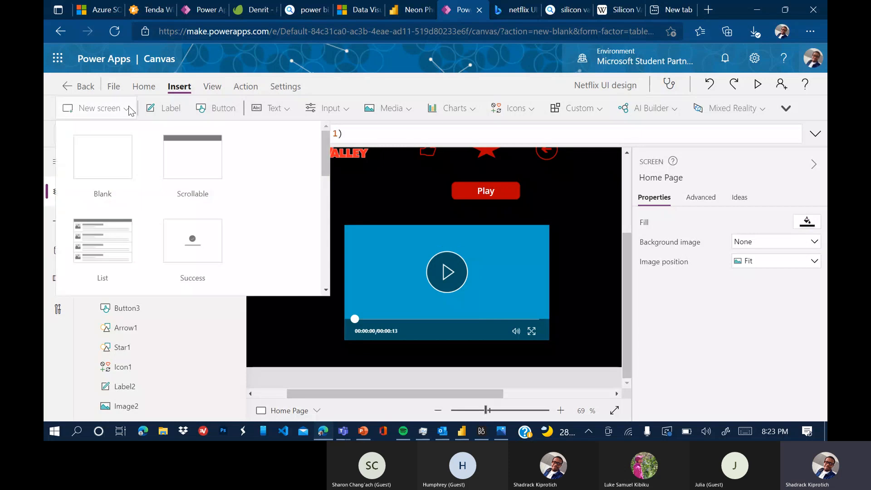
scroll(110, 143, "down", 5)
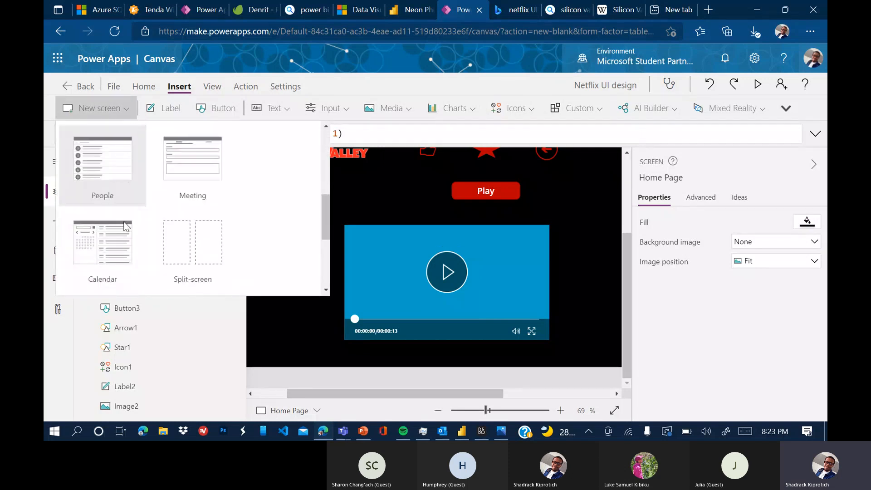
left_click(104, 157)
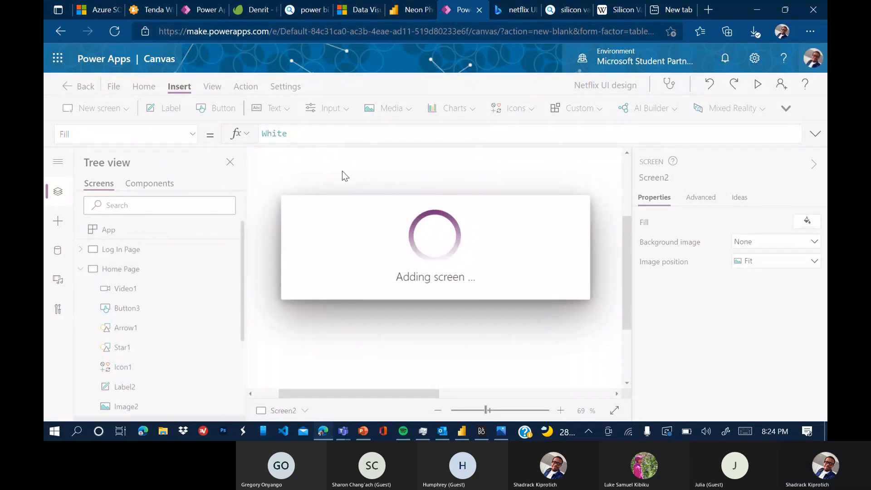
left_click(500, 433)
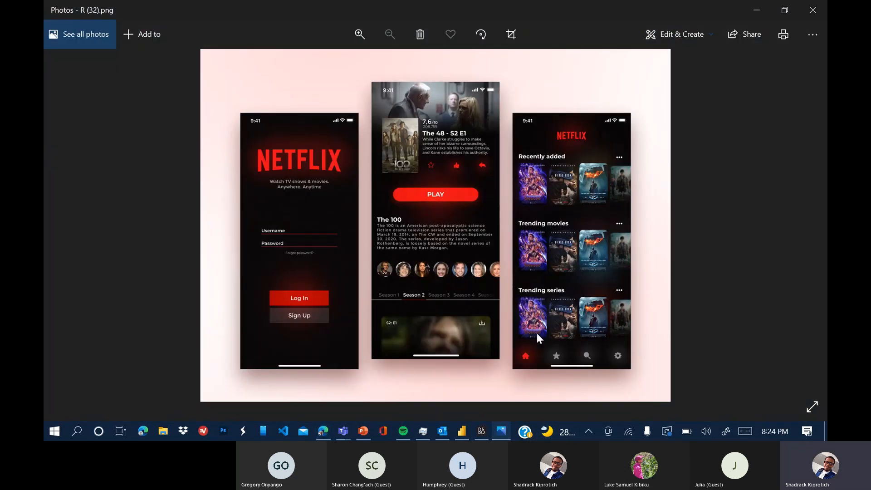
left_click(764, 10)
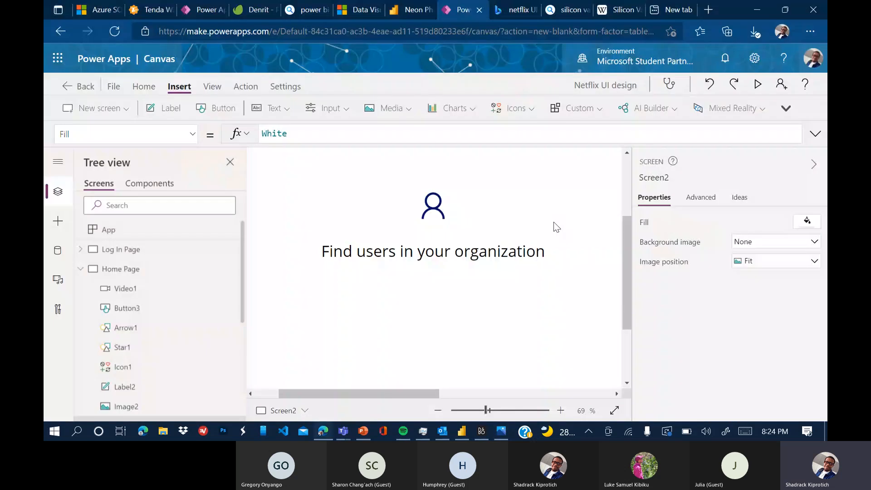
Collapse the Home Page and the new People screen in the tree, and display the Log In Page at 50% zoom.
left_click(81, 270)
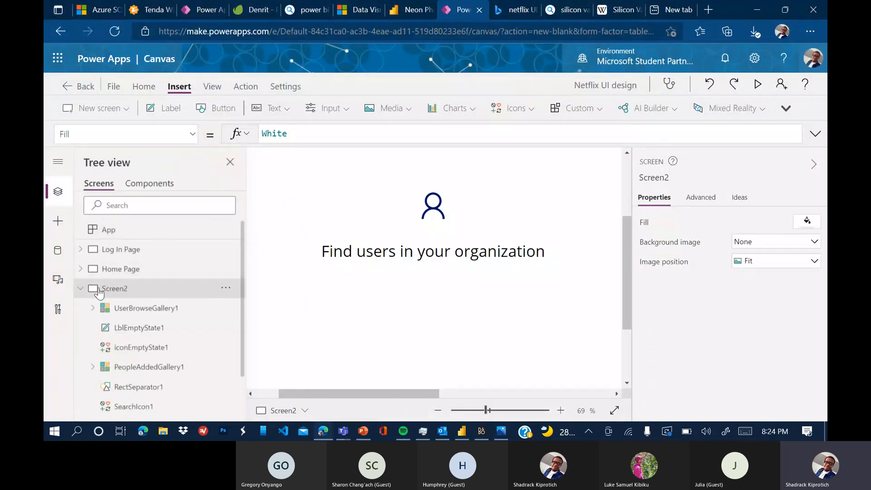
left_click(81, 289)
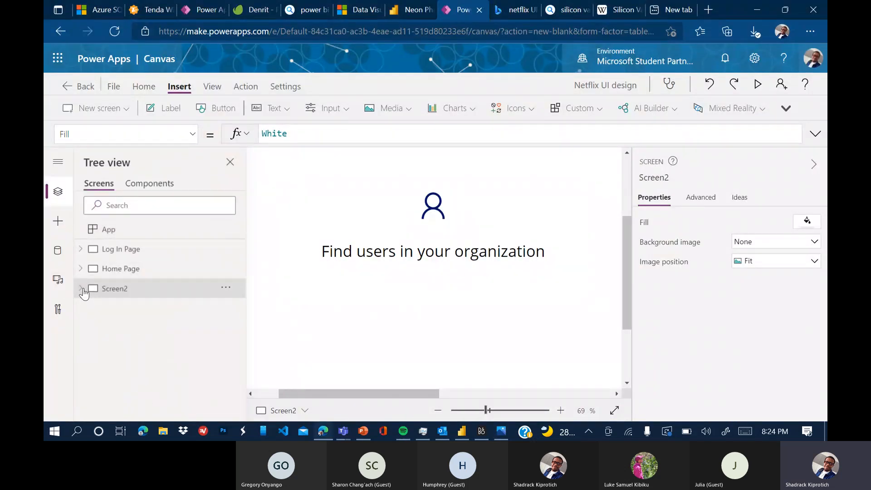
left_click(119, 249)
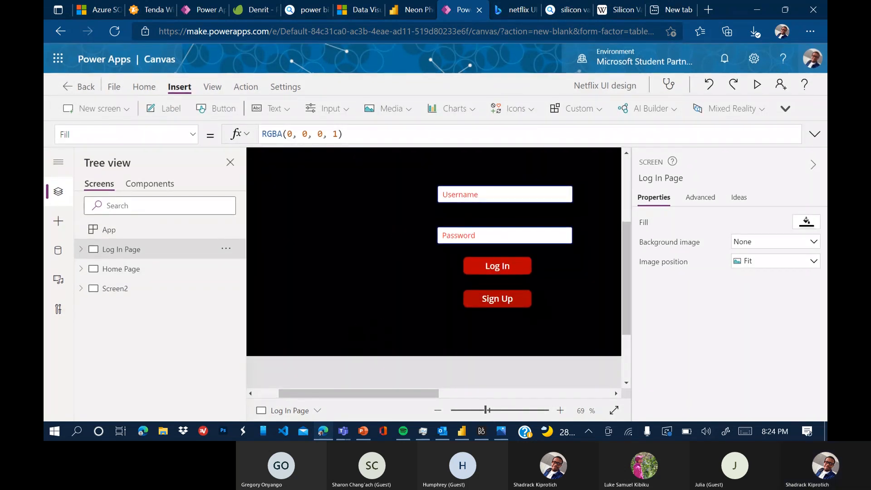
left_click(476, 410)
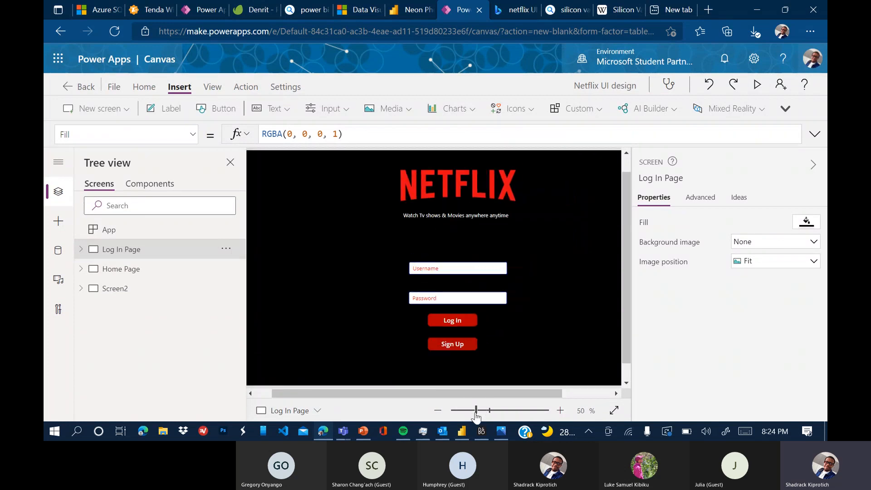
Make the Log In button on the Log In Page navigate to 'Home Page' when selected.
left_click(444, 321)
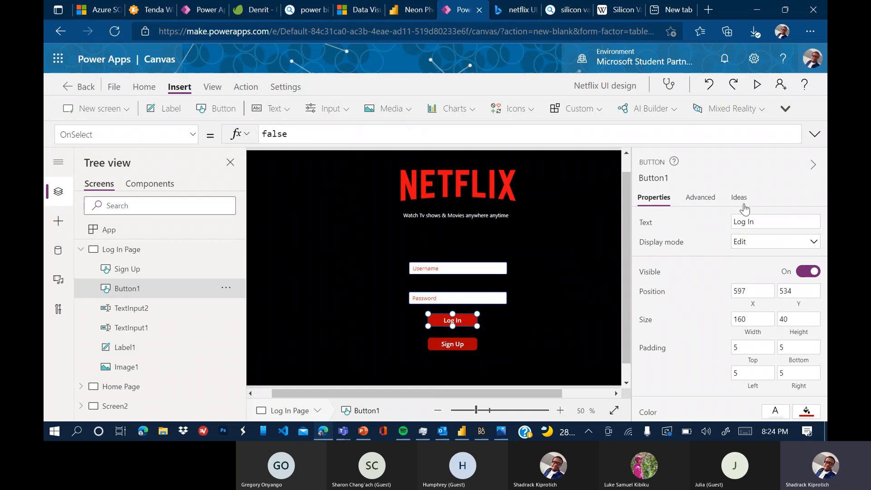
left_click(694, 200)
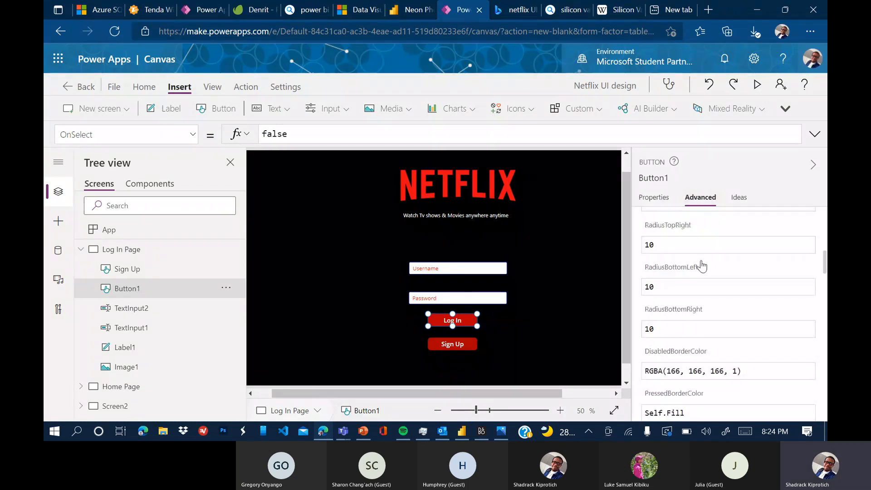
scroll(701, 352, "down", 1)
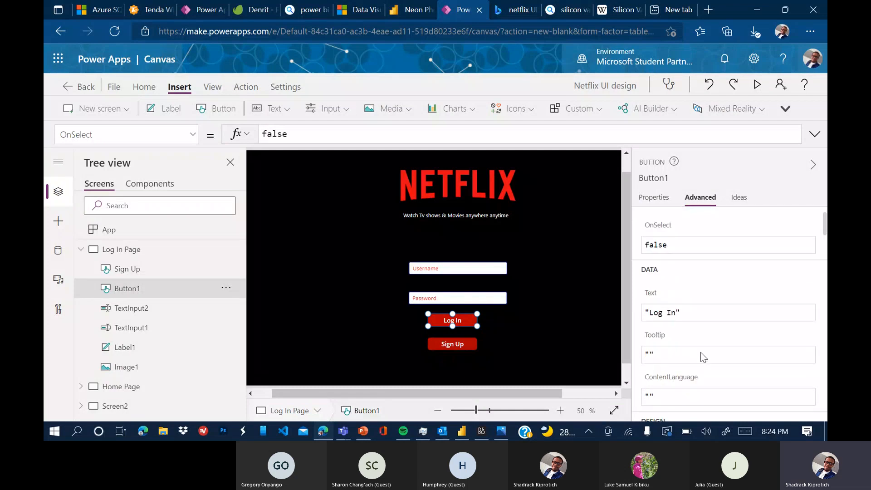
scroll(700, 352, "down", 1)
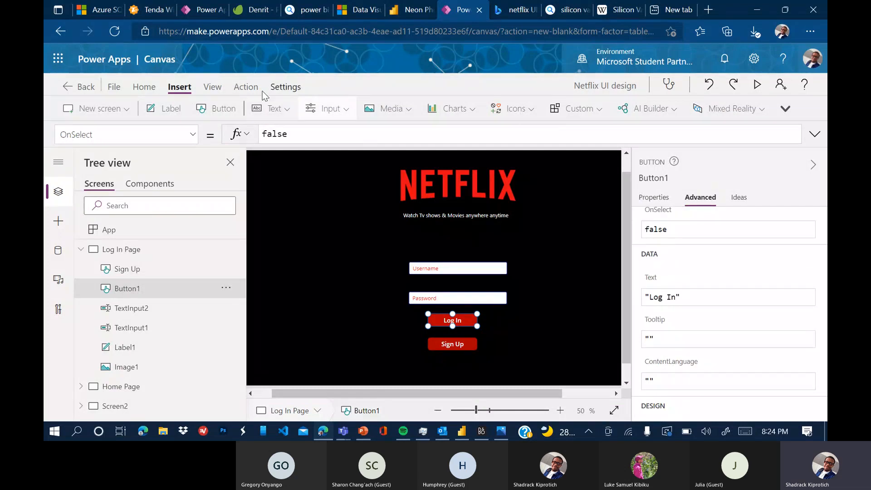
left_click(245, 87)
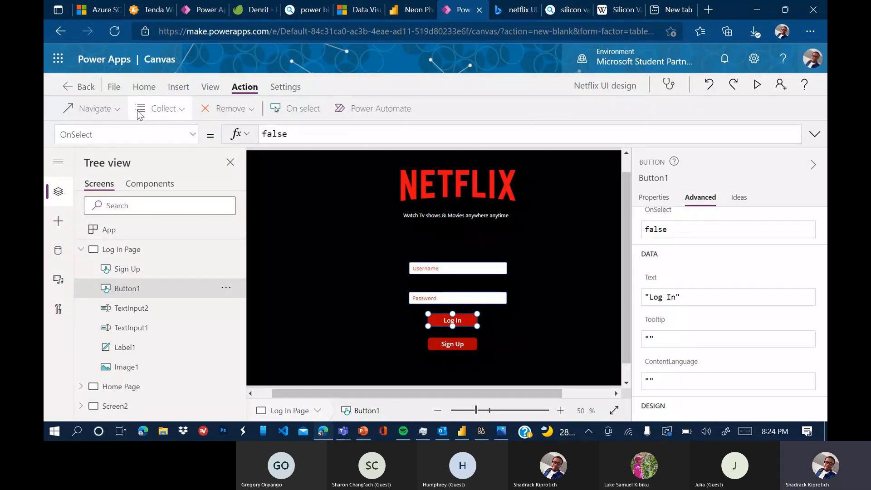
left_click(122, 107)
left_click(124, 162)
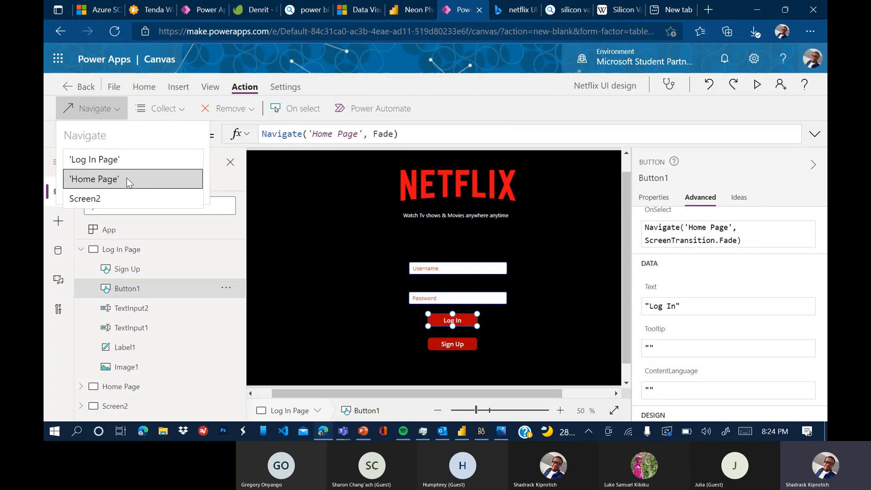
left_click(127, 178)
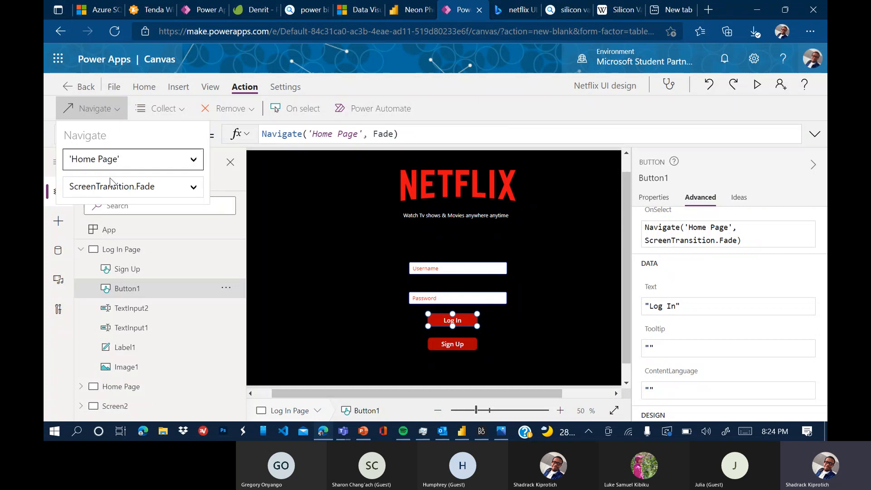
Set the transition of the Log In button's navigation to ScreenTransition.UnCover.
left_click(151, 190)
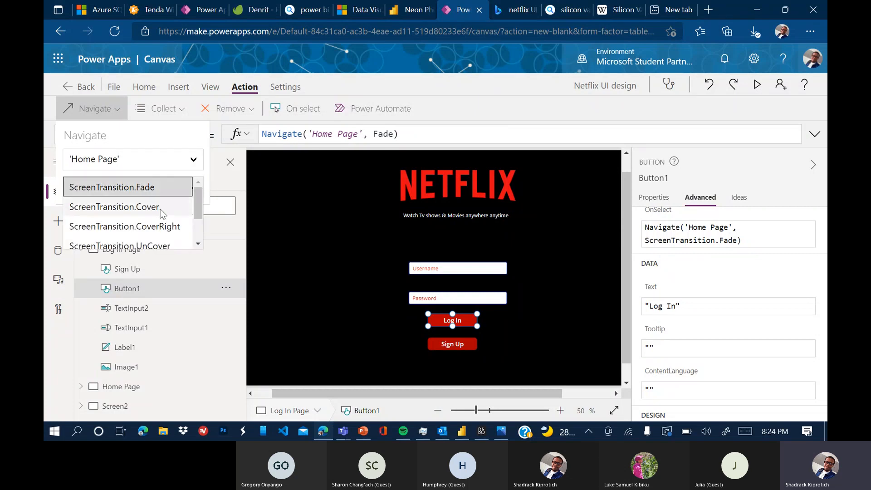
scroll(162, 218, "down", 2)
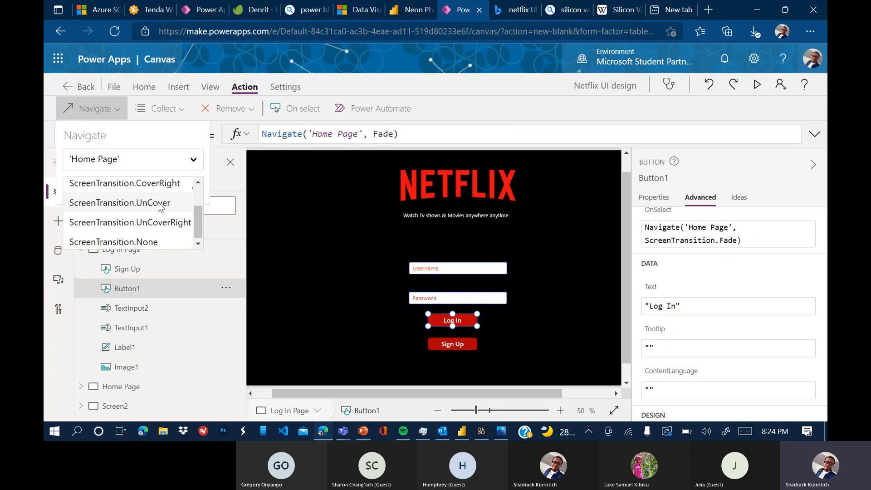
left_click(161, 204)
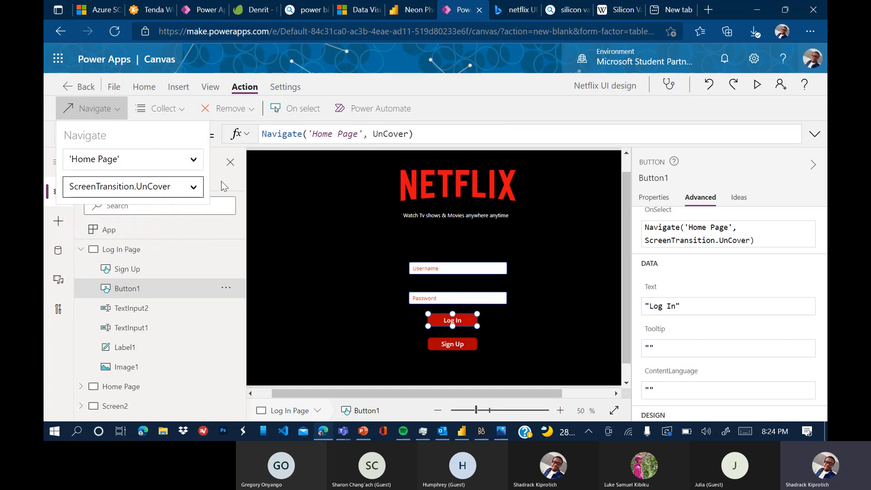
left_click(319, 214)
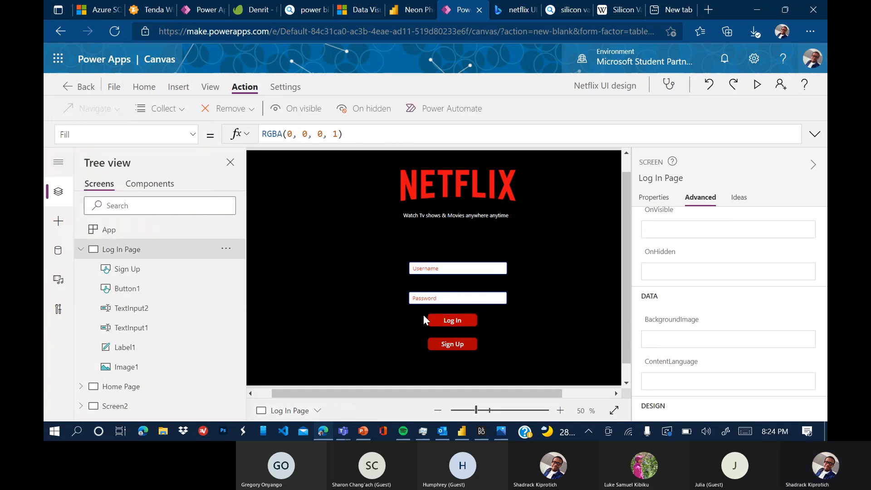
Review the Sign Up button on the Log In Page and the video on the Home Page.
left_click(451, 344)
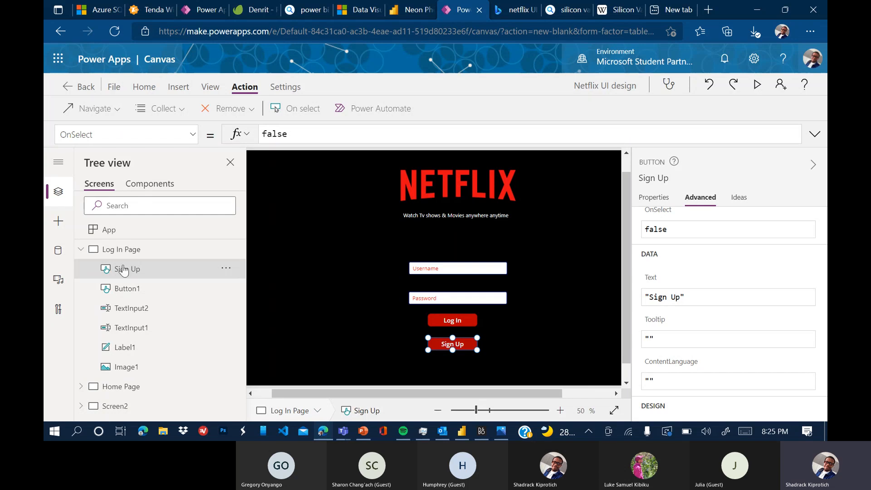
left_click(82, 250)
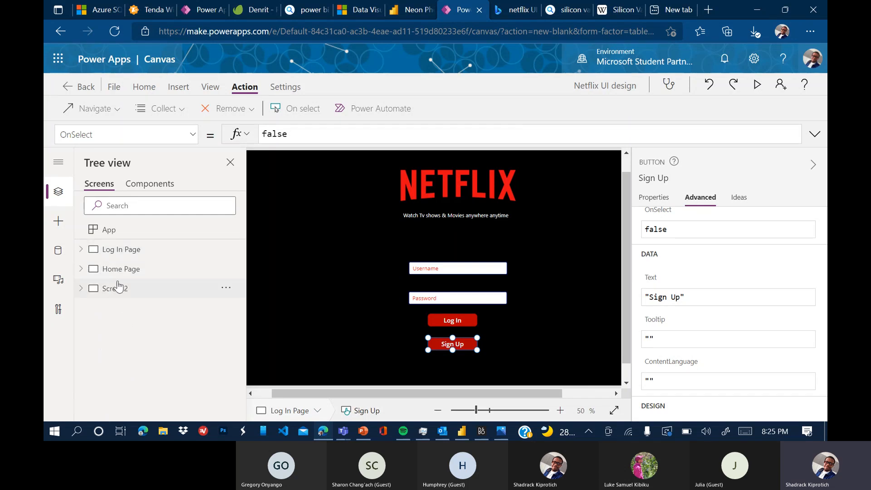
left_click(138, 271)
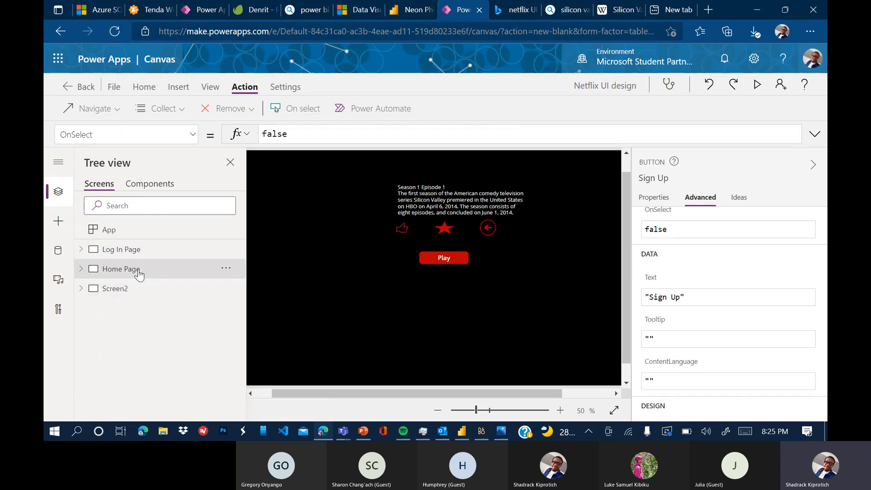
left_click_drag(450, 334, 477, 334)
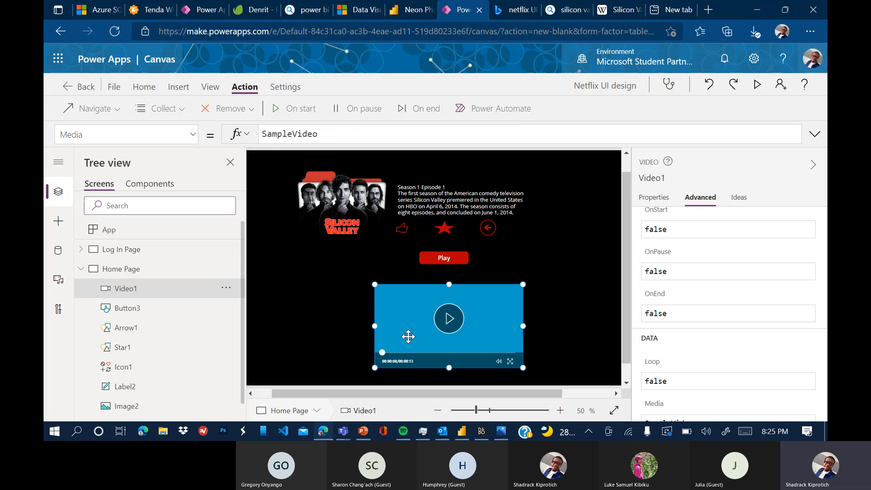
Collapse the Home Page in the tree and delete Screen2, the screen made from the People template.
left_click(82, 271)
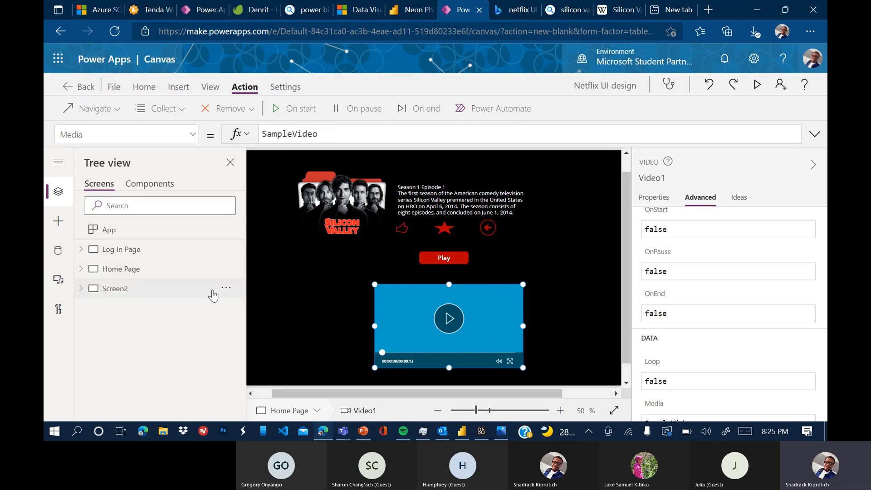
left_click(227, 289)
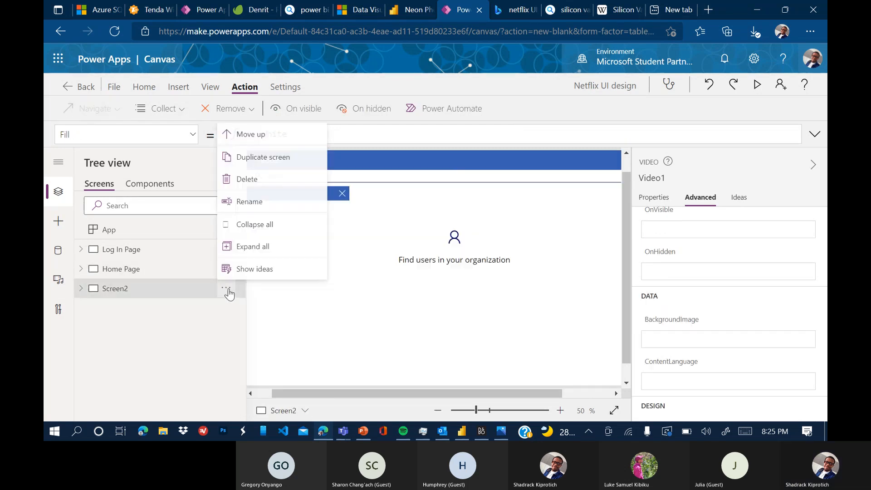
left_click(249, 182)
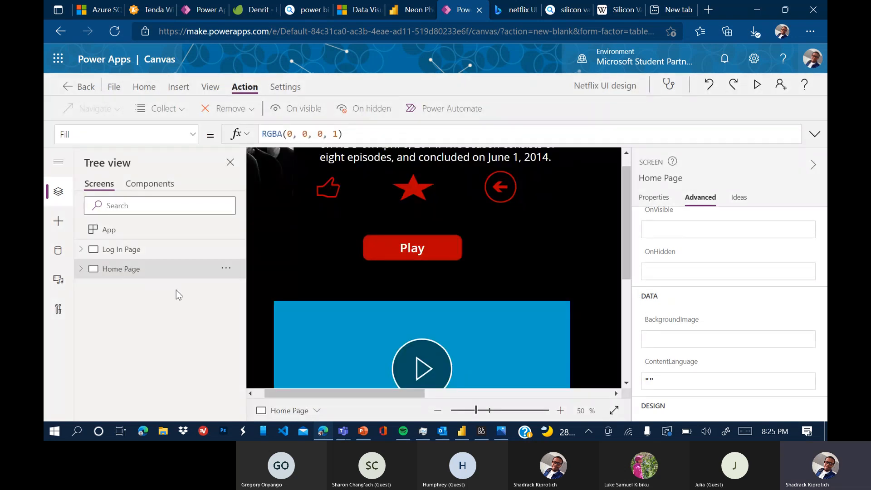
Delete the video below the Play button on the Home Page and collapse the page in the tree.
left_click(344, 329)
scroll(347, 334, "down", 2)
scroll(345, 333, "up", 2)
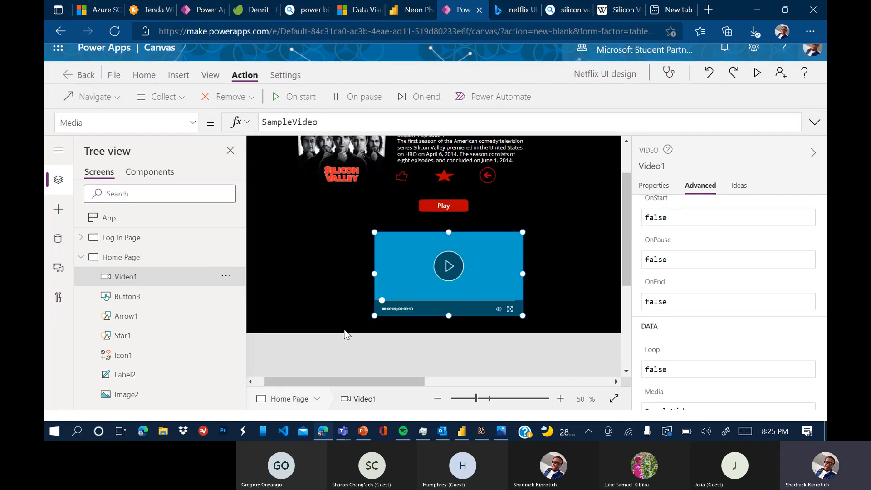
key("Delete")
left_click(81, 269)
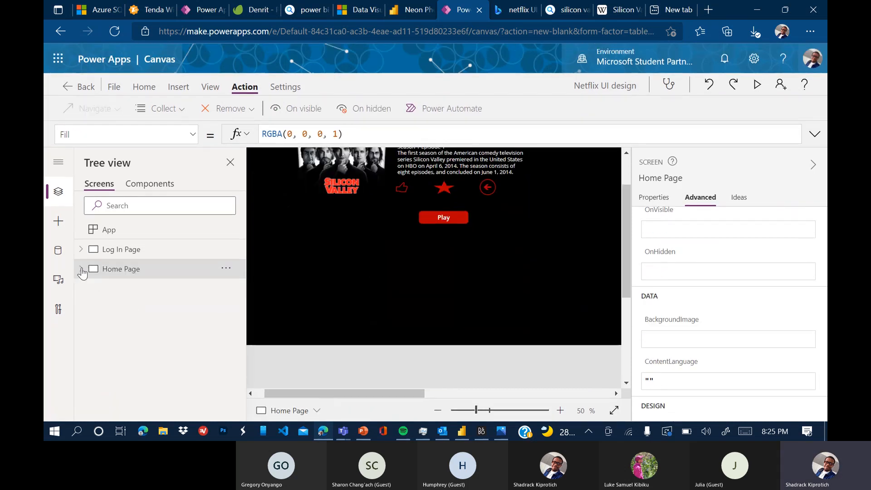
Add a new blank screen to the app.
left_click(115, 87)
left_click(62, 91)
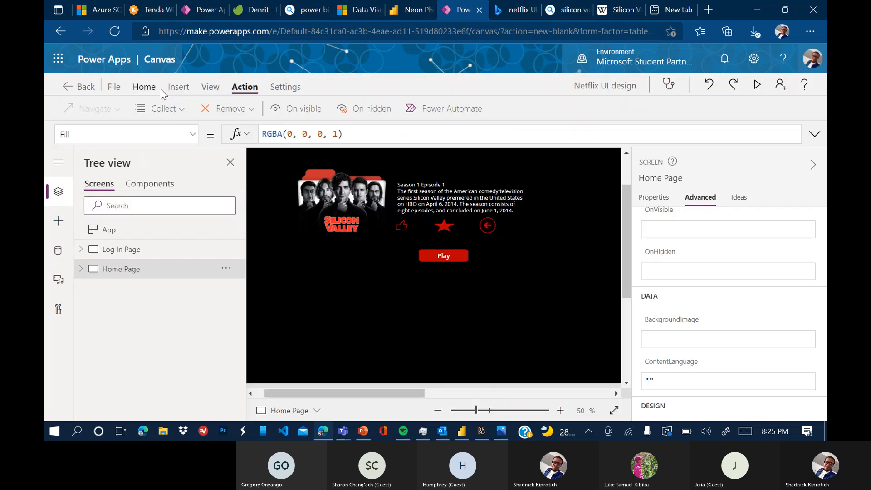
left_click(127, 109)
left_click(117, 152)
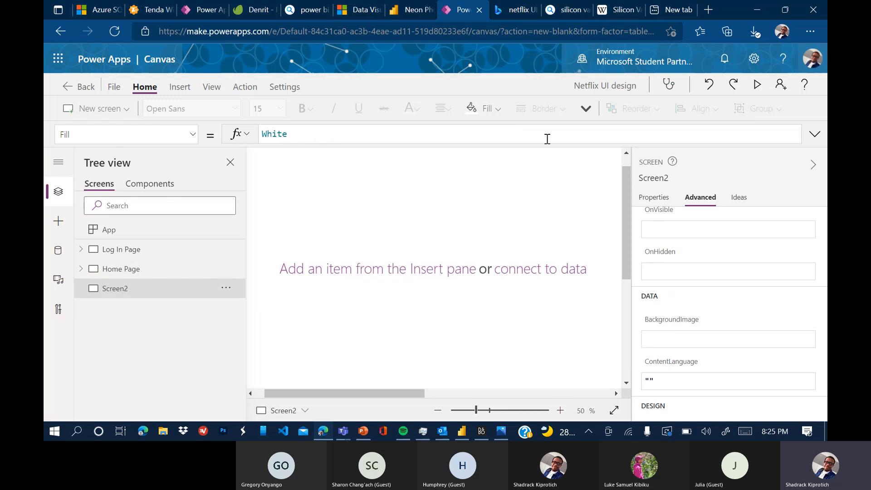
Insert a Video media control on the new blank screen.
left_click(411, 273)
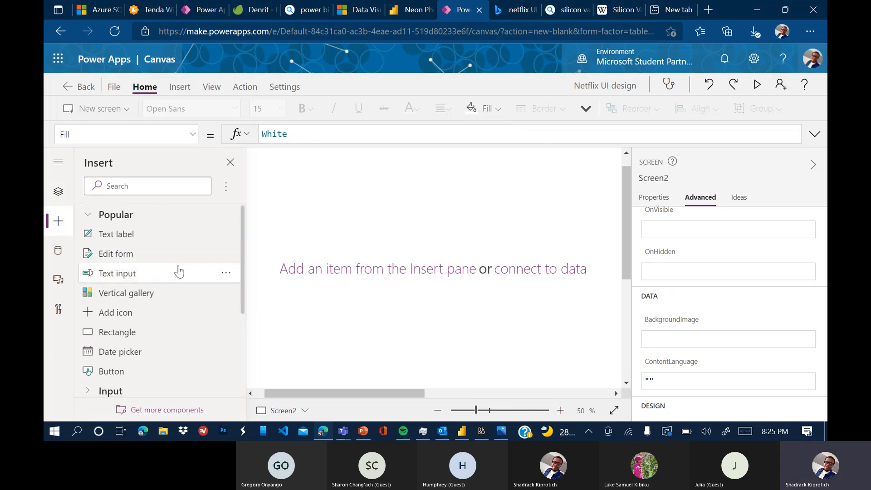
scroll(133, 334, "down", 3)
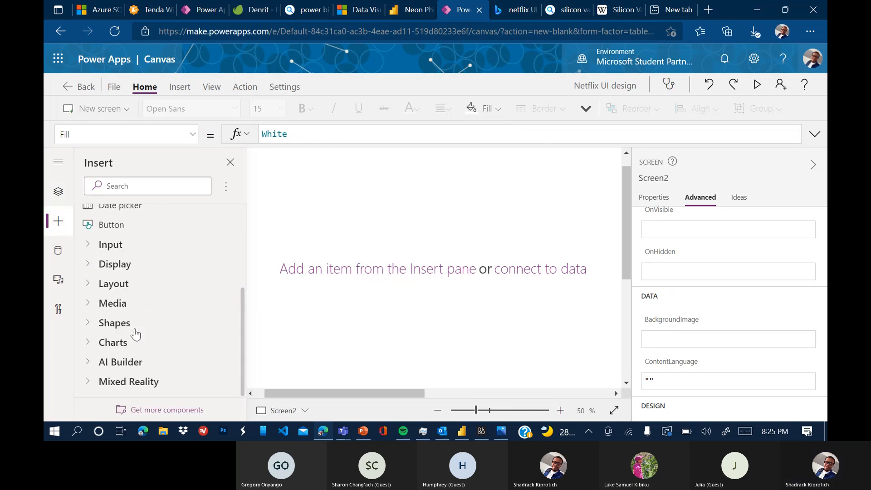
left_click(88, 306)
scroll(161, 342, "down", 3)
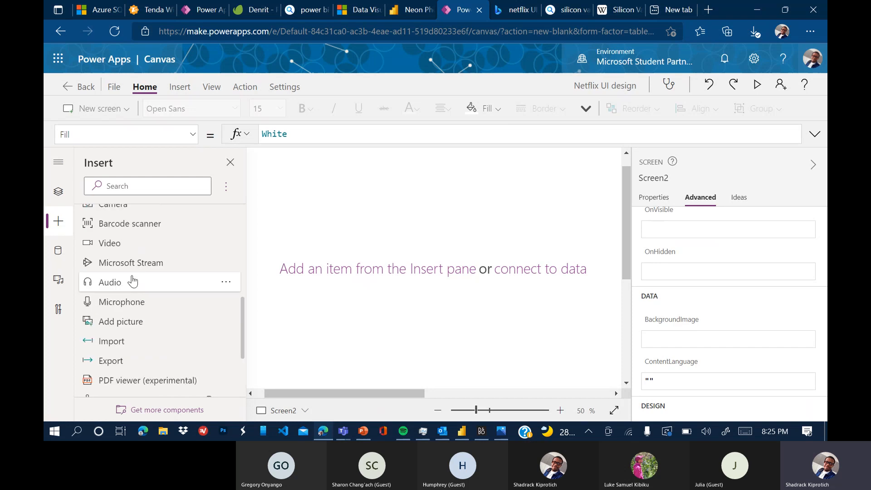
left_click(140, 245)
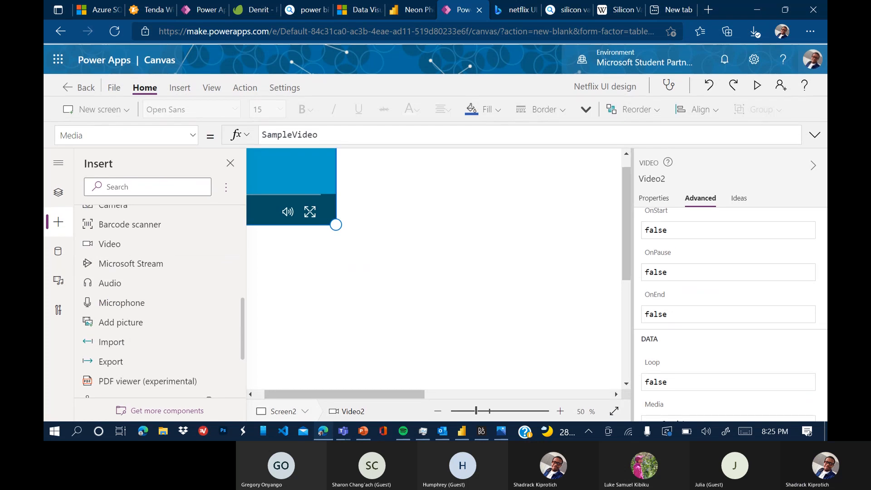
Fit the screen to the window, then move and enlarge the video until it fills the entire screen.
scroll(474, 294, "down", 3)
left_click(614, 410)
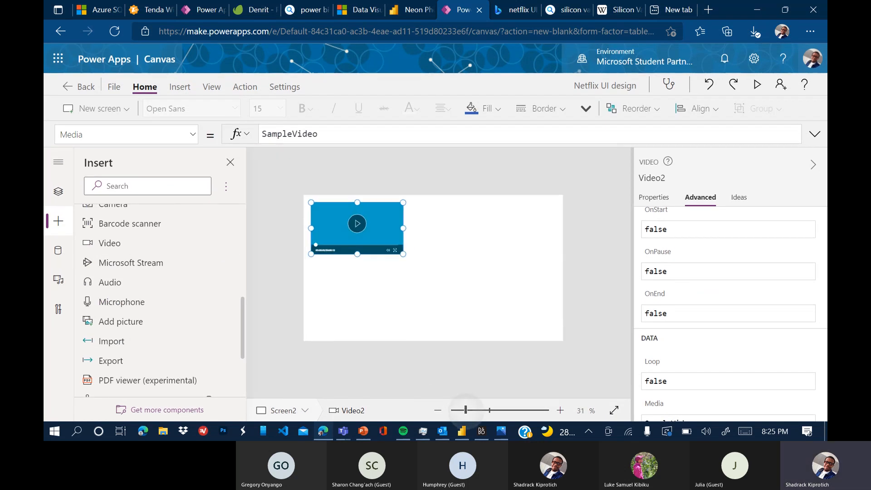
left_click_drag(402, 253, 569, 341)
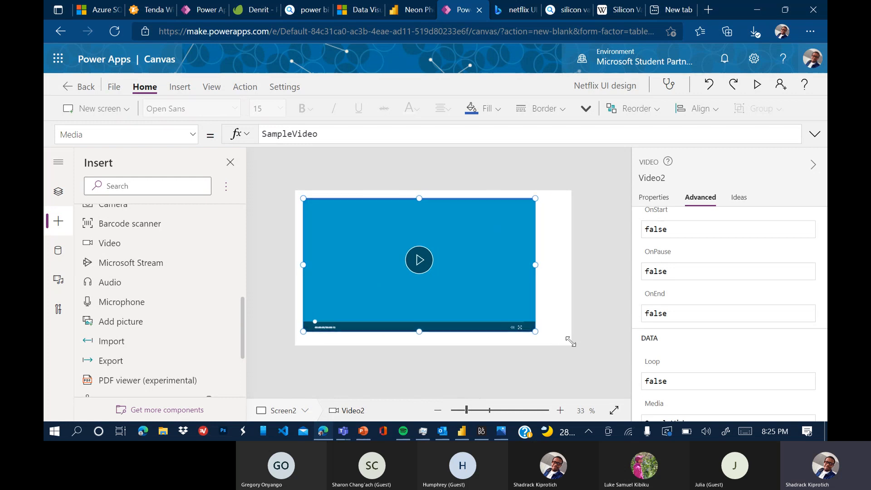
left_click_drag(498, 305, 490, 295)
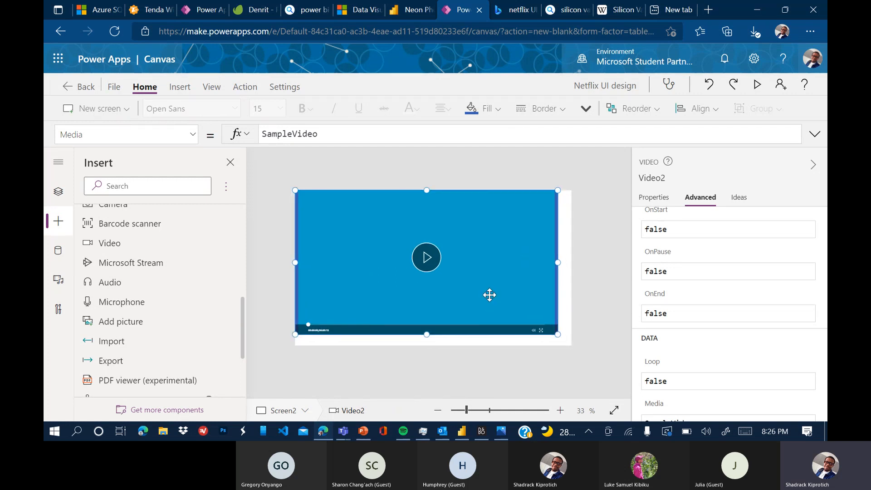
left_click_drag(558, 334, 572, 346)
left_click(614, 301)
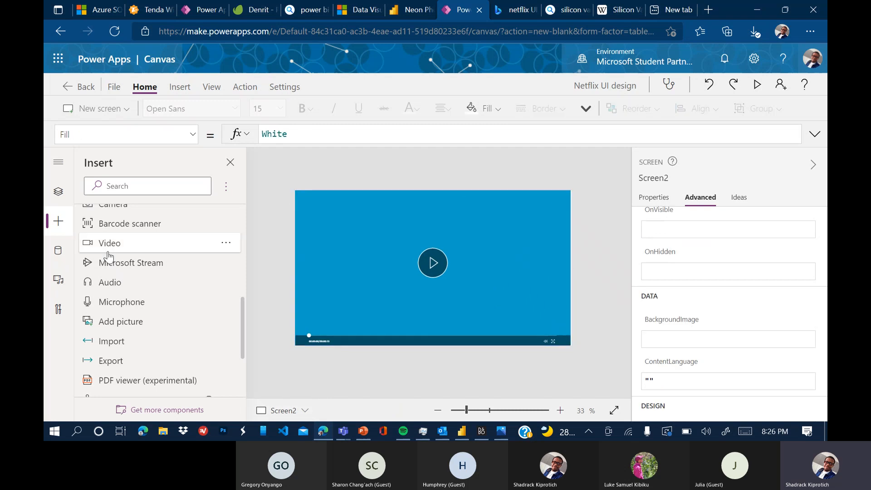
Make the Play button on the Home Page navigate to Screen2 with the ScreenTransition.Fade transition.
scroll(108, 255, "up", 5)
left_click(59, 191)
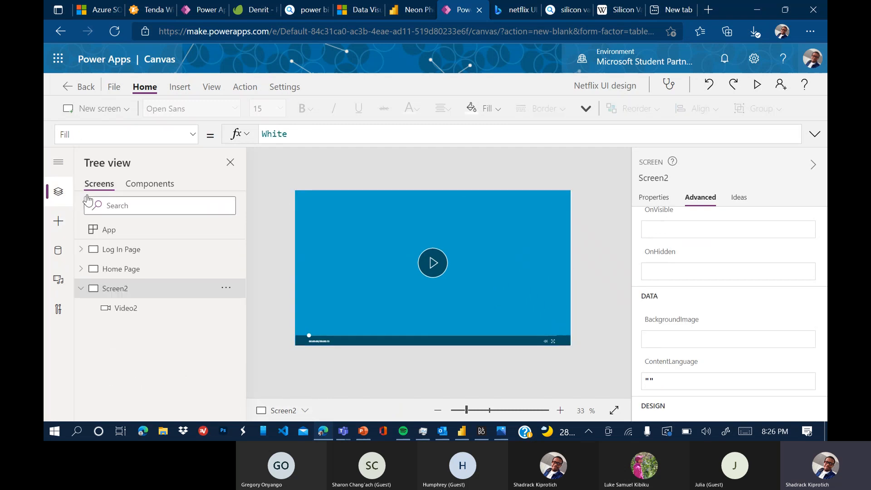
left_click(120, 269)
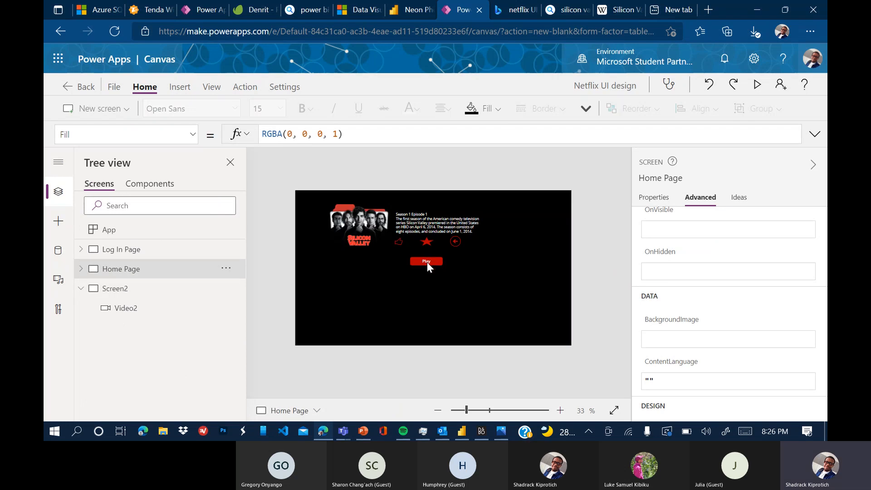
left_click(427, 263)
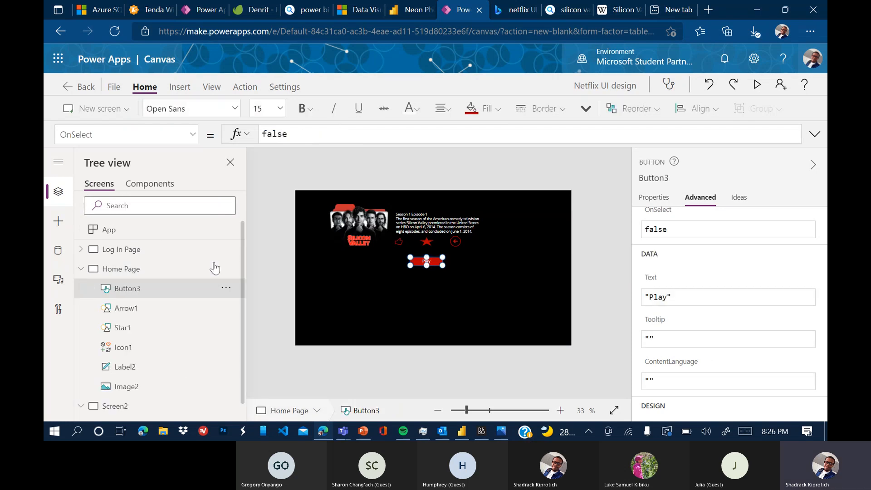
scroll(681, 257, "up", 2)
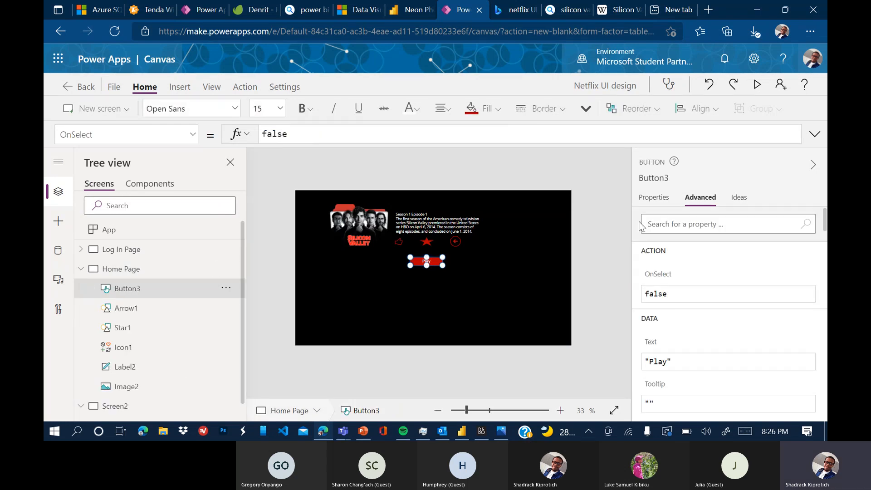
left_click(245, 87)
left_click(117, 109)
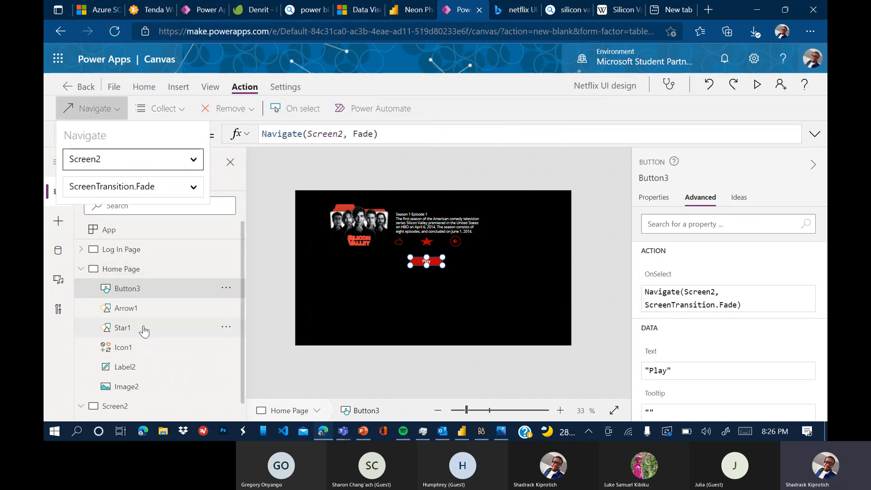
Keep Screen2 as the Play button's navigation target and change its transition to ScreenTransition.CoverRight.
scroll(144, 331, "down", 1)
left_click(193, 160)
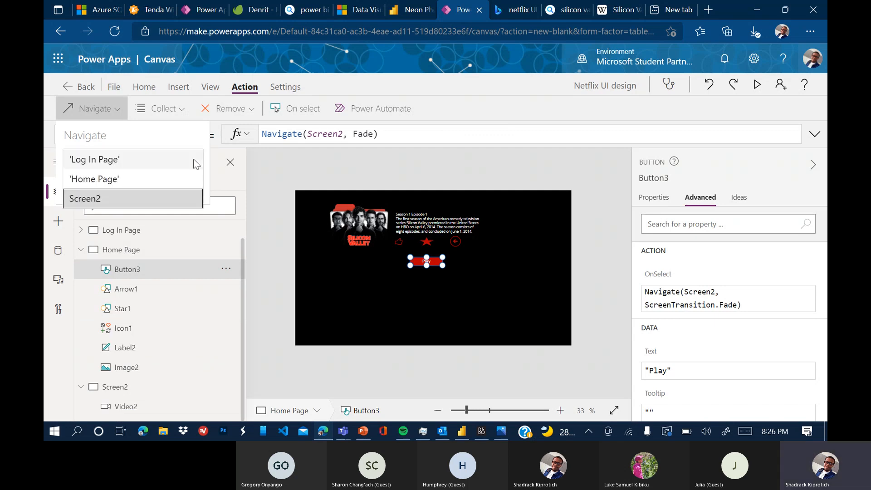
left_click(162, 198)
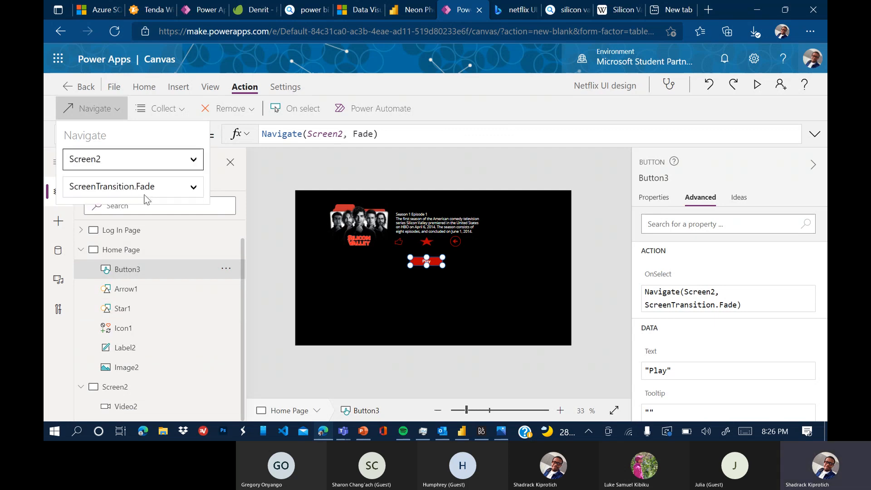
left_click(195, 194)
scroll(164, 232, "down", 2)
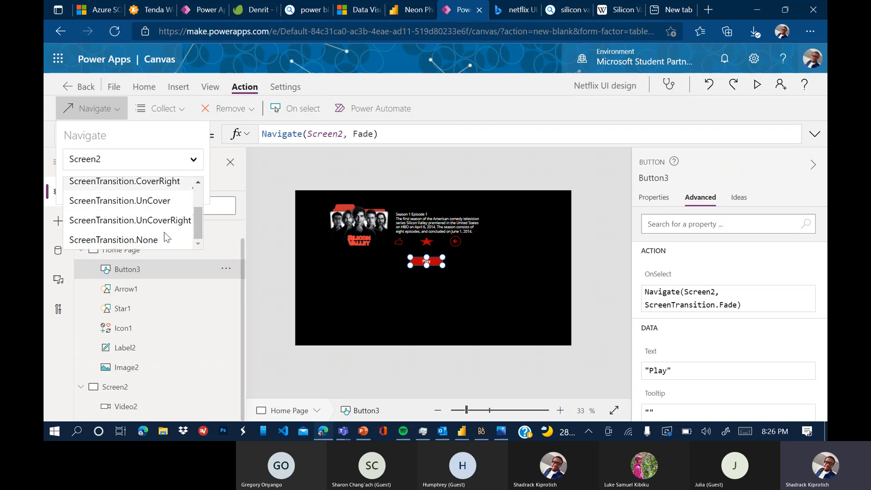
scroll(159, 218, "up", 2)
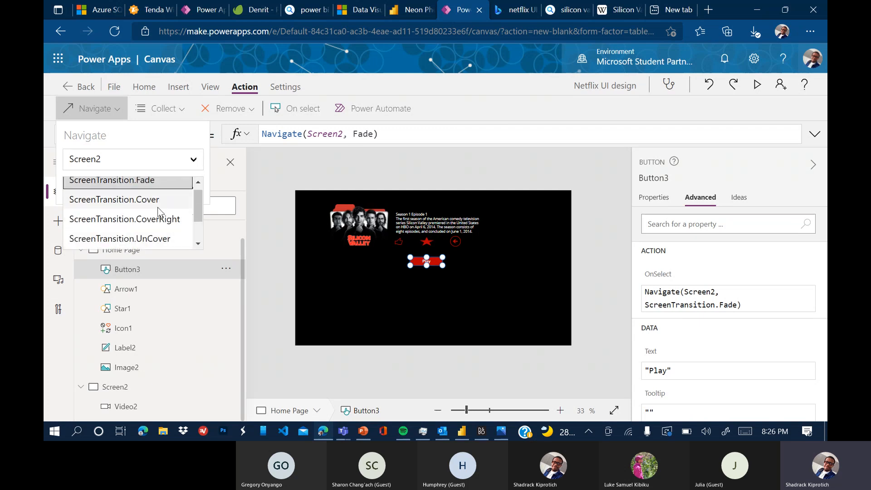
left_click(155, 219)
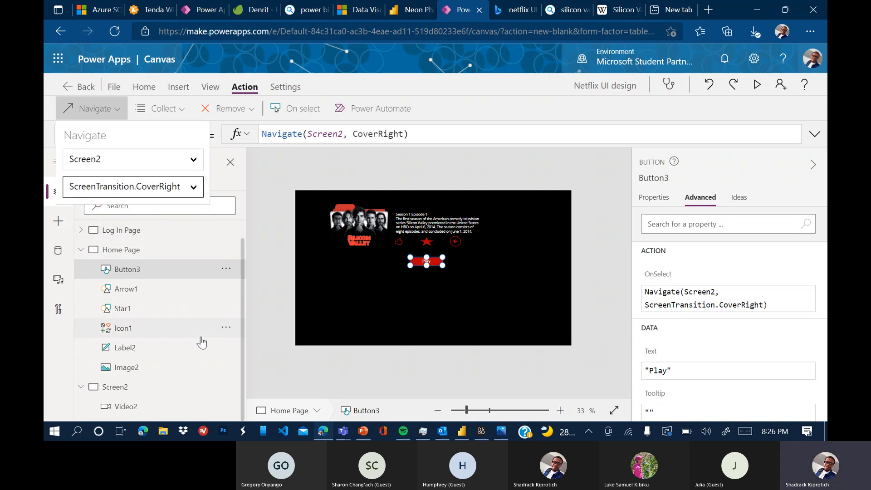
Collapse the Home Page and Screen2 entries, then examine the Netflix mockup image in Photos and return to the app.
left_click(81, 250)
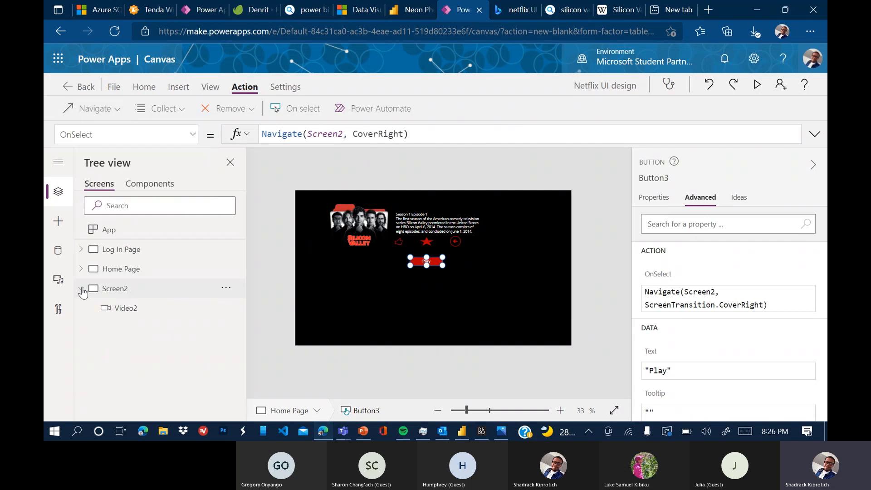
left_click(81, 289)
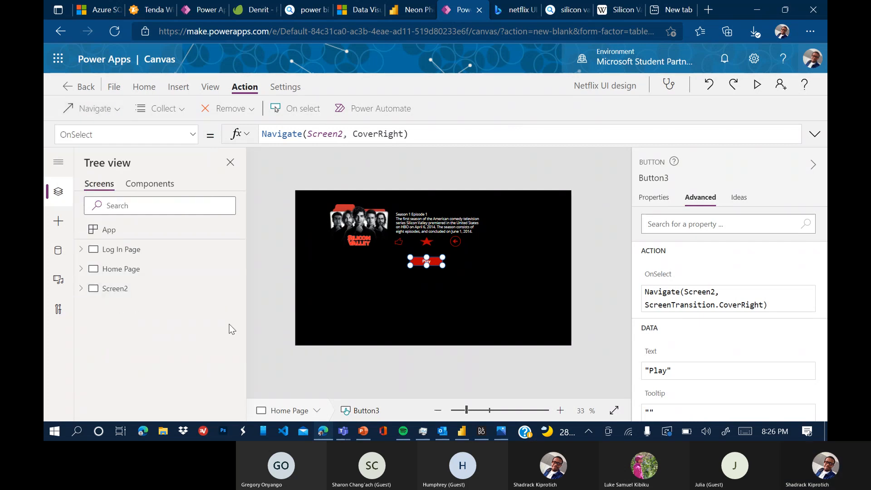
left_click(411, 330)
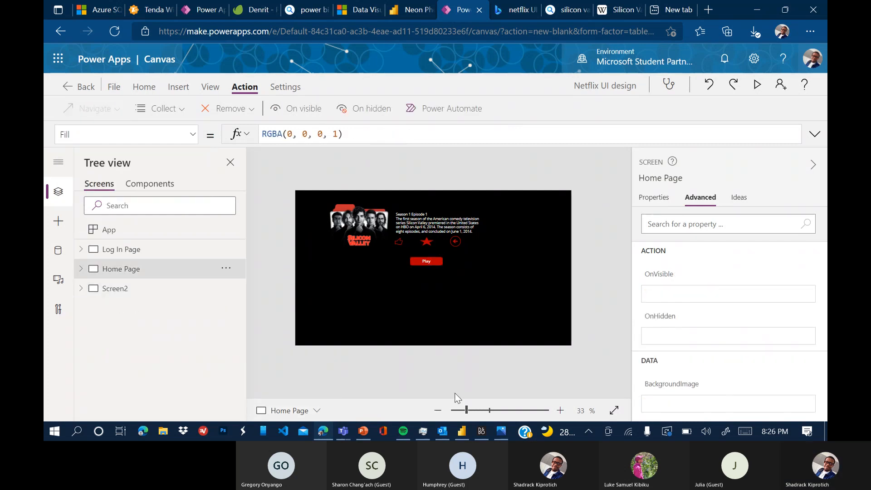
left_click(503, 433)
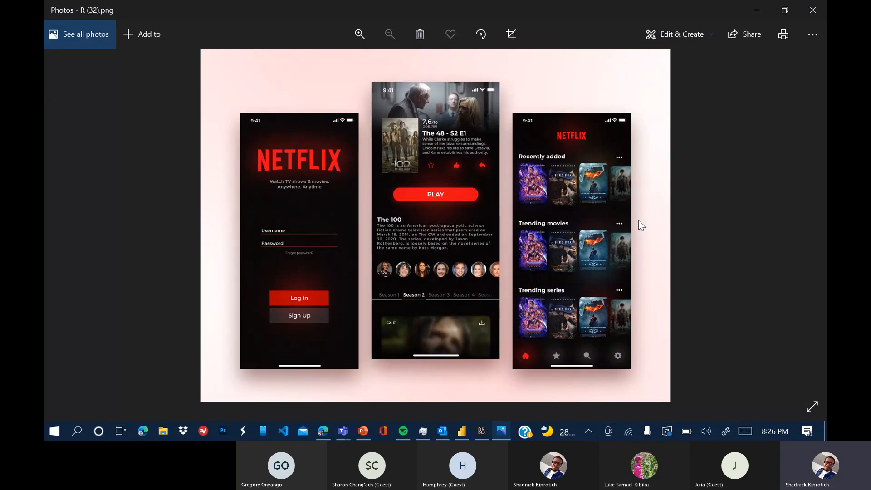
left_click(760, 17)
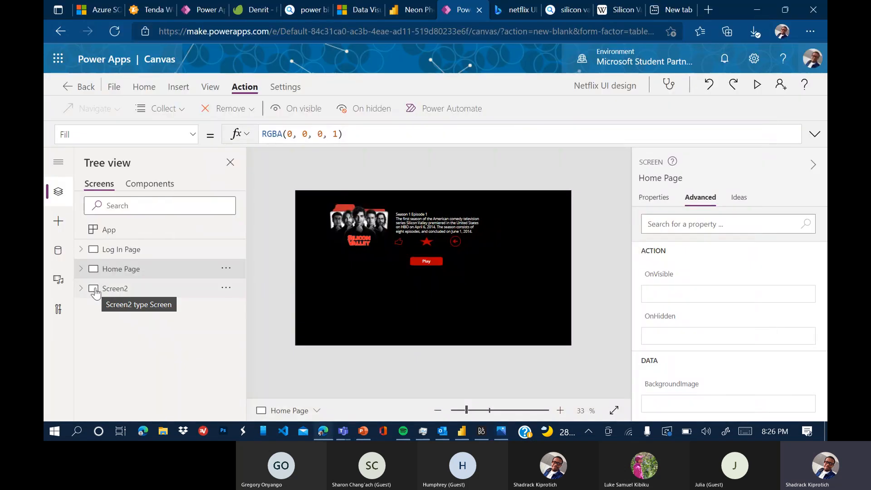
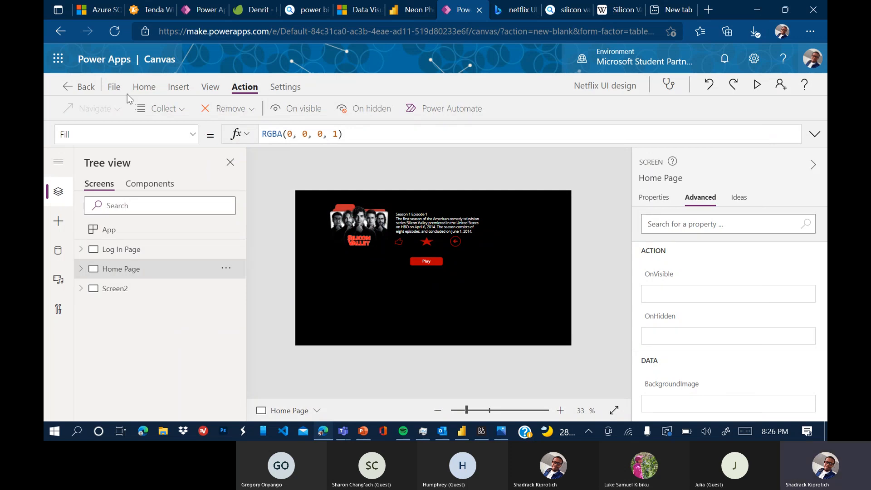
Add a new screen to the app from the List template.
left_click(140, 88)
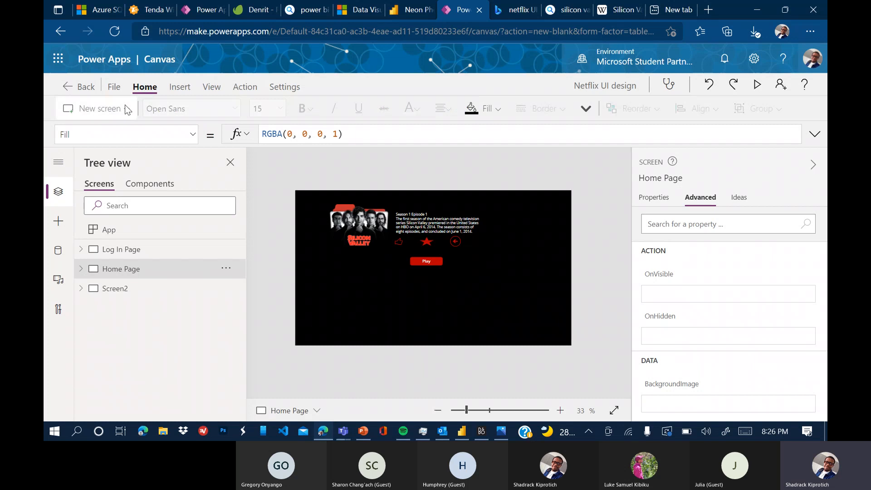
left_click(127, 110)
scroll(136, 253, "down", 5)
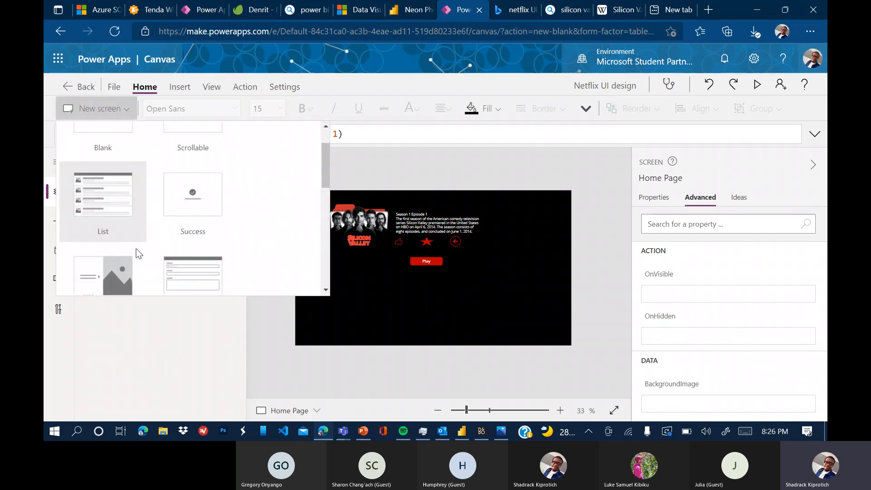
scroll(139, 253, "down", 5)
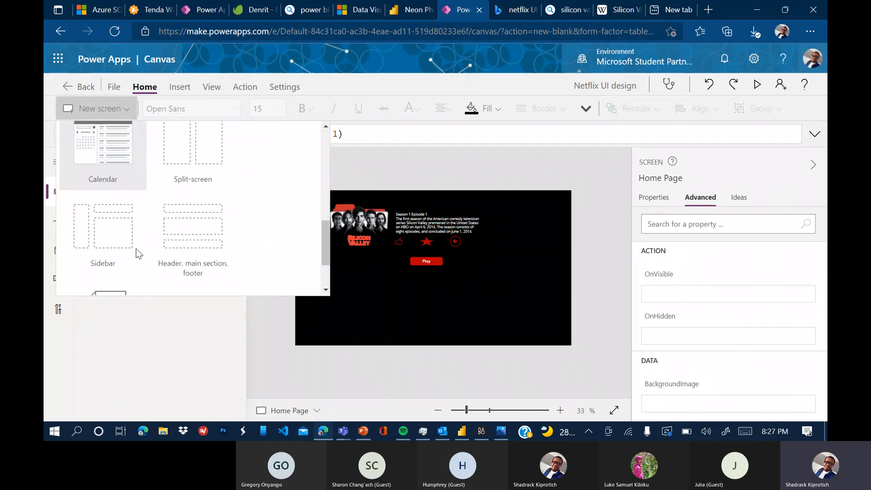
scroll(139, 253, "up", 10)
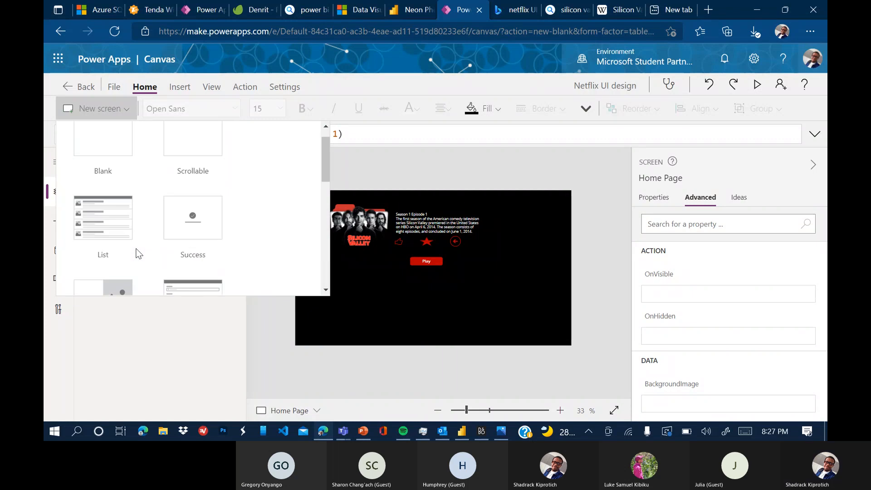
left_click(102, 230)
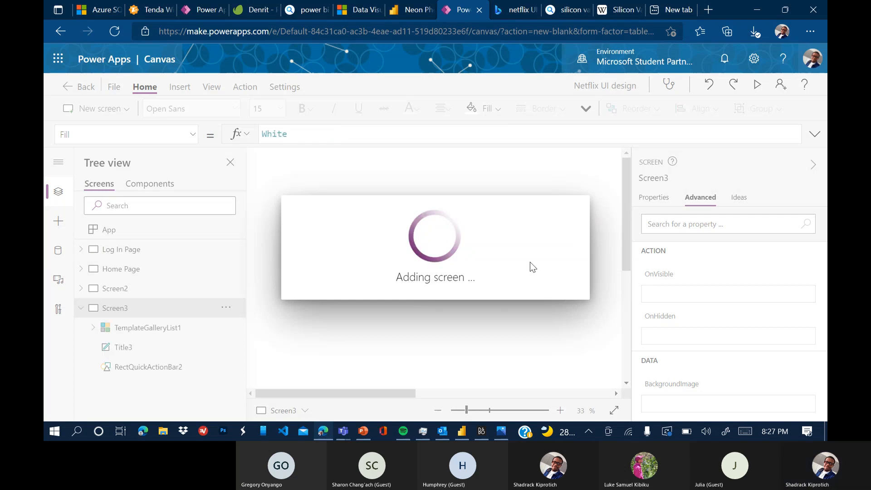
Change the list screen's header title to "Netflix" and set its font size to 45.
left_click_drag(466, 410, 468, 410)
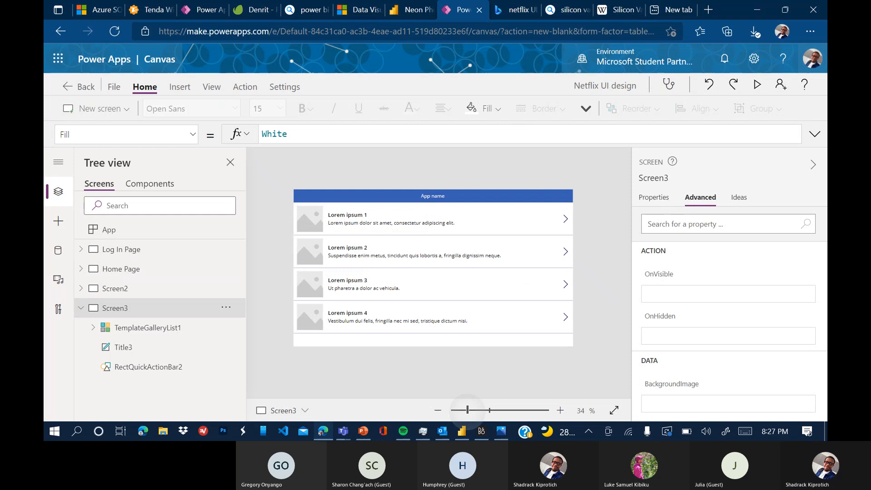
left_click(451, 188)
type("Netflix")
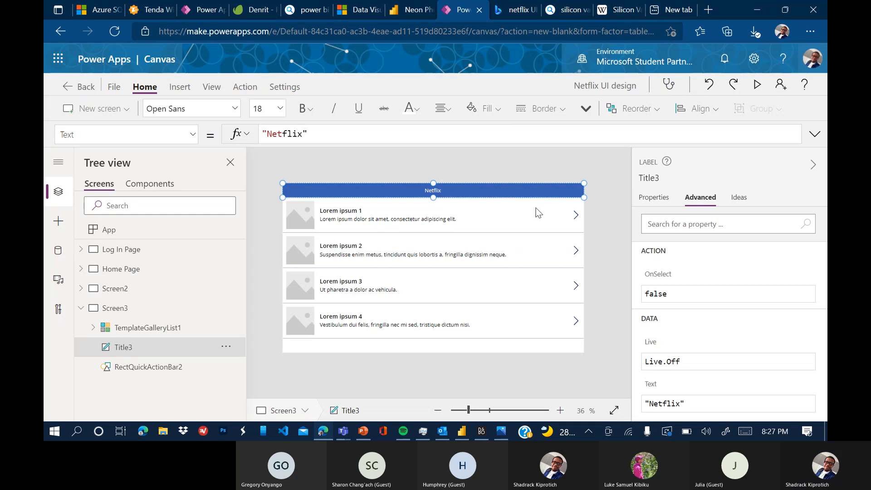
left_click(665, 199)
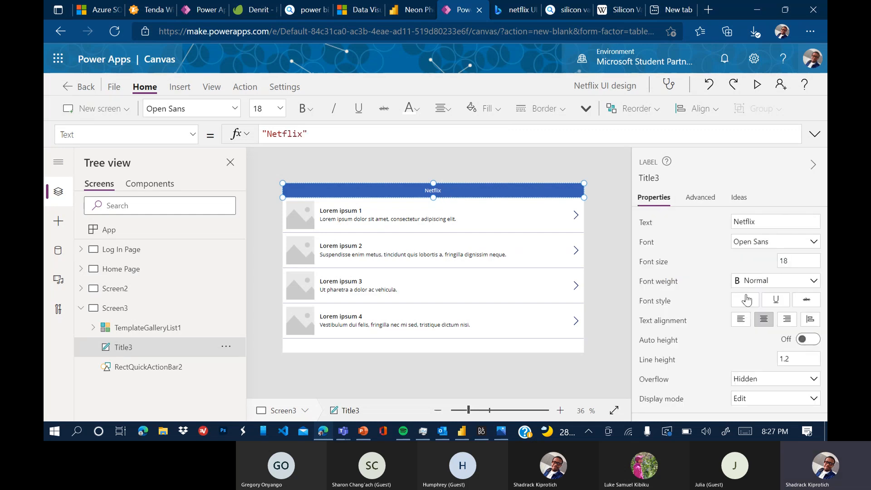
scroll(776, 273, "down", 3)
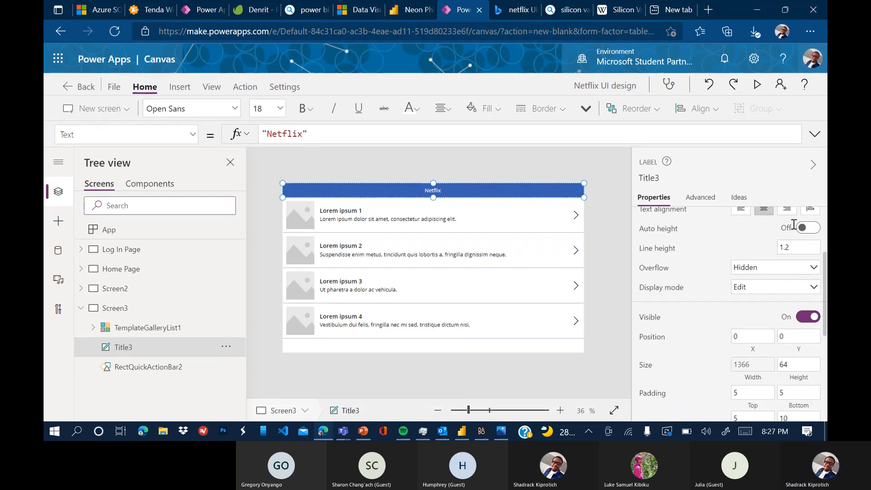
scroll(766, 296, "up", 3)
double_click(779, 261)
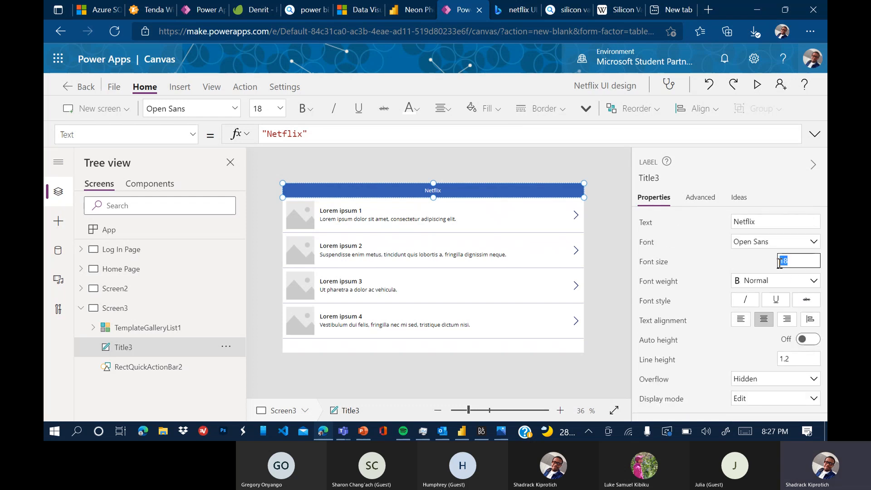
type("29")
double_click(781, 262)
type("45")
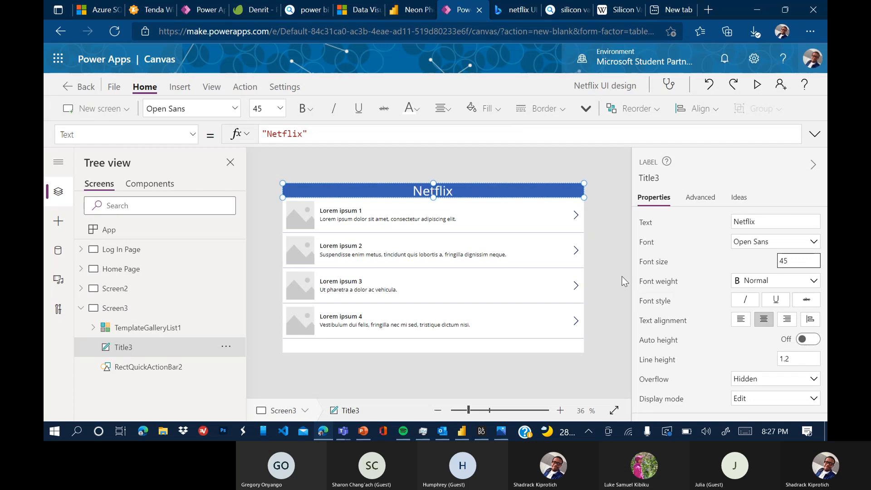
Fill the Netflix header title with the dark red standard color.
scroll(709, 295, "down", 2)
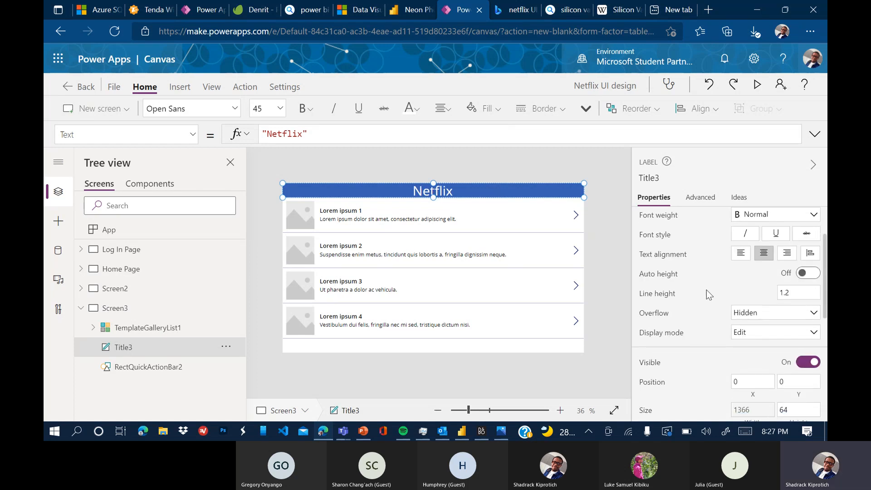
scroll(707, 291, "down", 3)
scroll(707, 291, "up", 2)
scroll(706, 291, "down", 2)
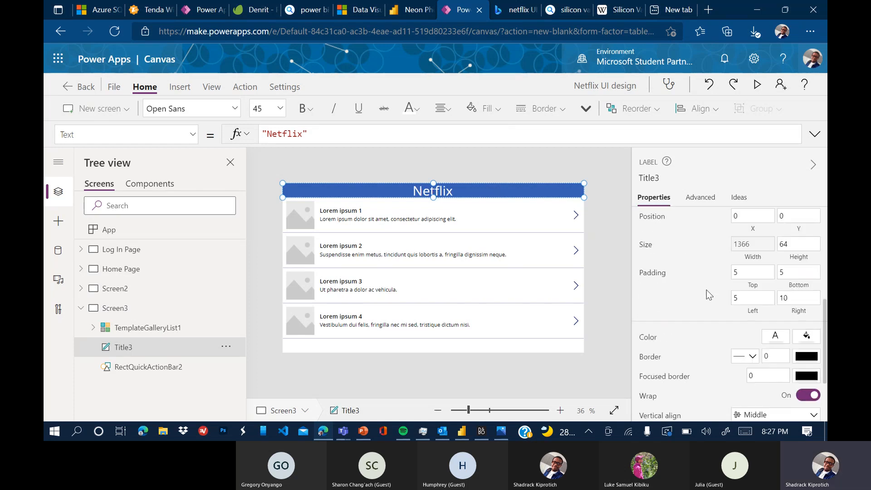
left_click(805, 338)
left_click(620, 356)
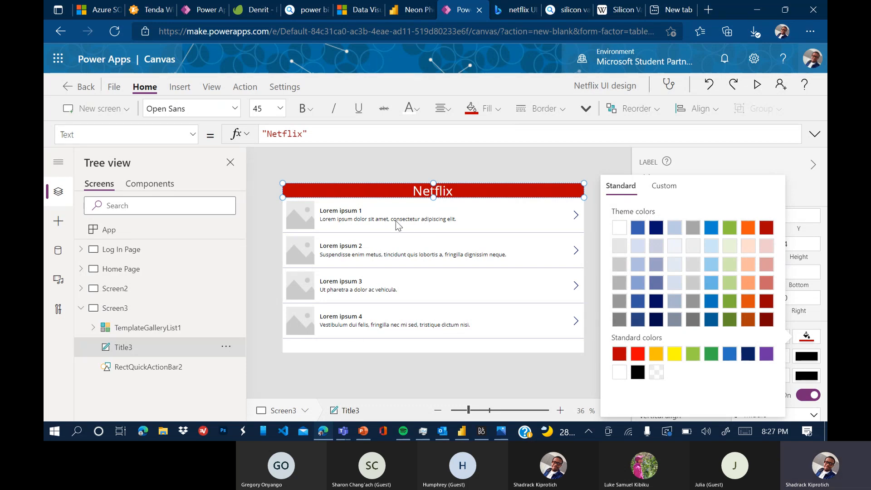
left_click(447, 240)
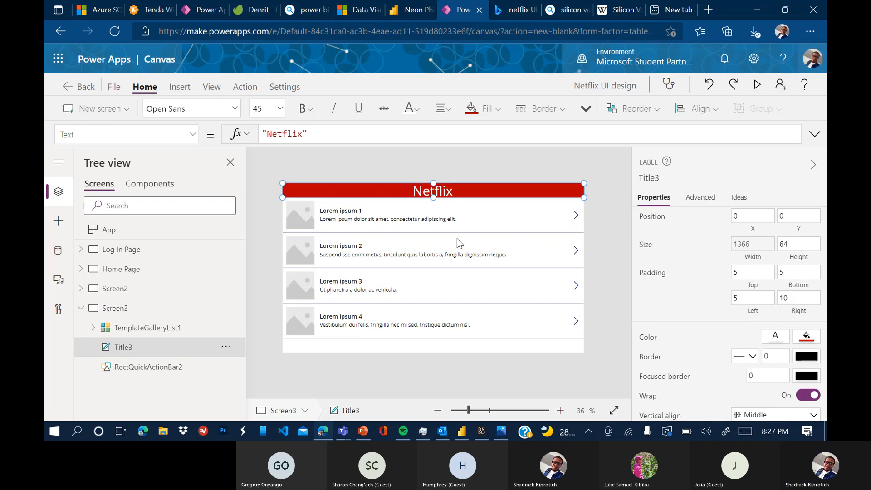
left_click(694, 207)
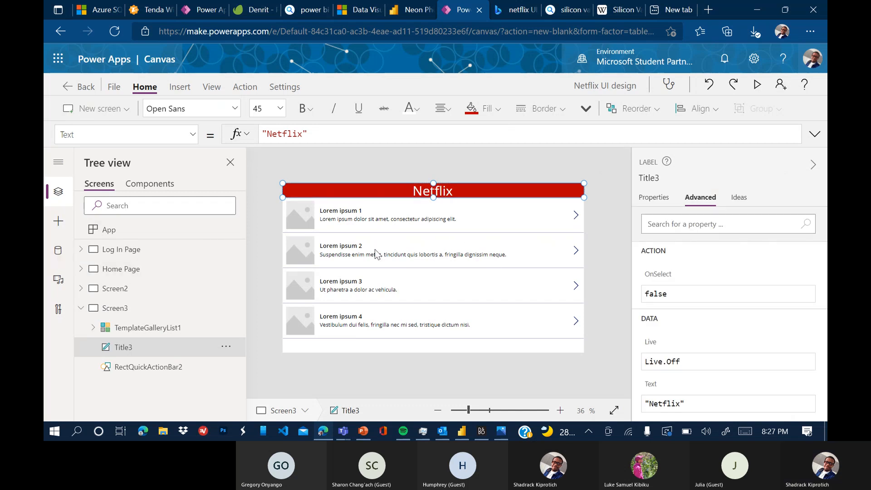
left_click(500, 165)
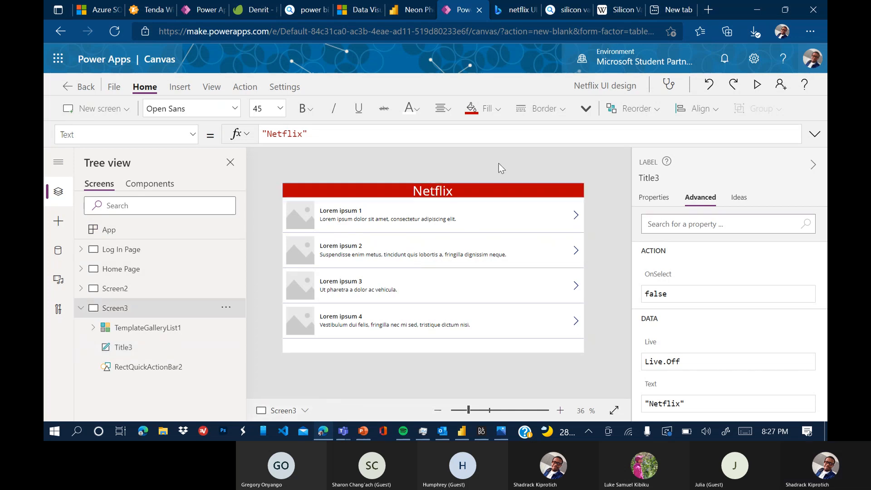
Shorten the list gallery to about two rows and move it down, leaving a gap below the red header.
left_click(380, 337)
left_click_drag(434, 352, 437, 263)
left_click_drag(442, 233, 441, 249)
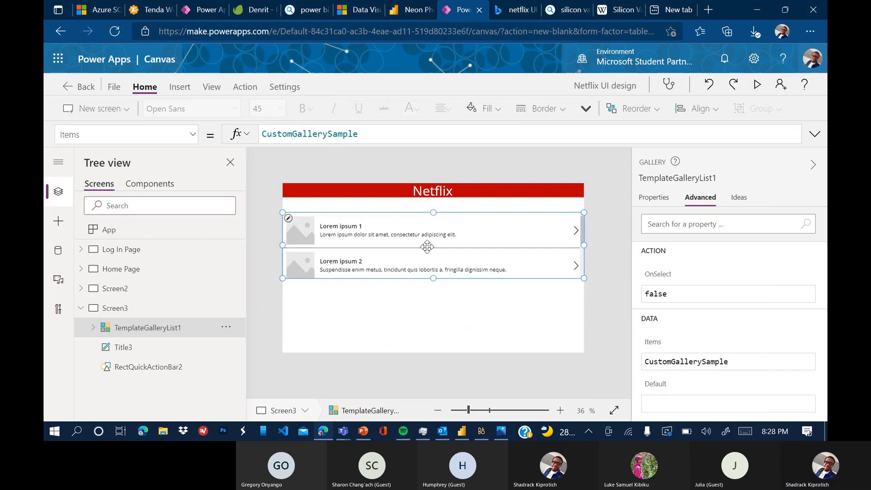
left_click(81, 309)
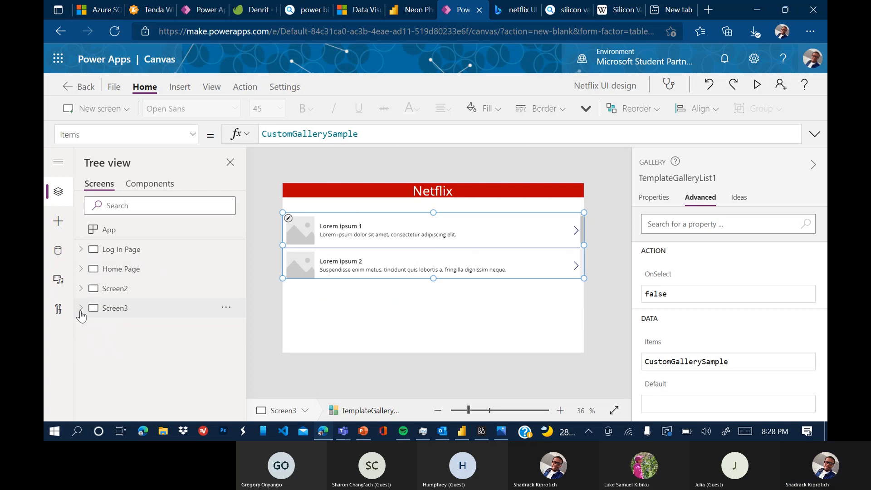
Insert a text label on Screen3 and fit it near the gap between the red header and the gallery.
left_click(180, 86)
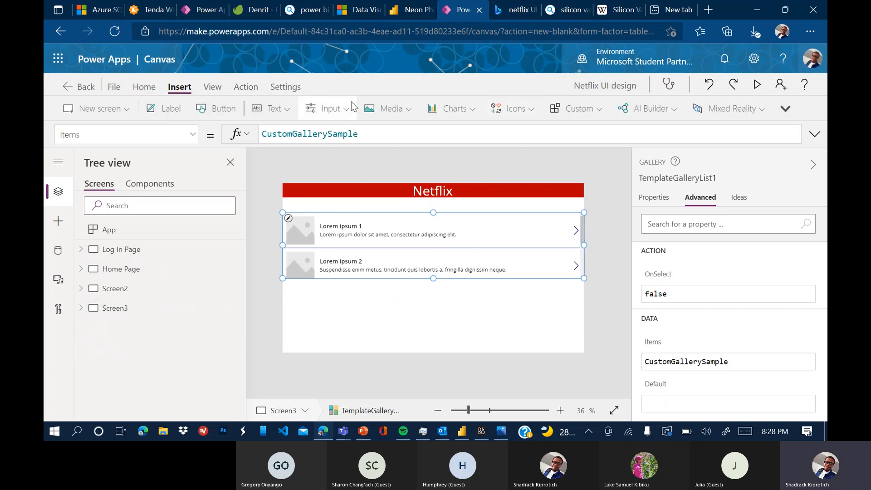
left_click(326, 109)
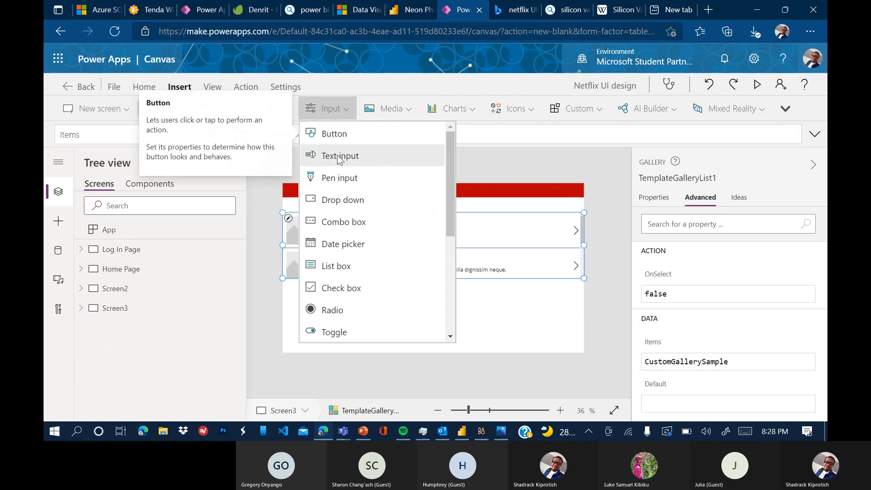
left_click(299, 108)
left_click(287, 110)
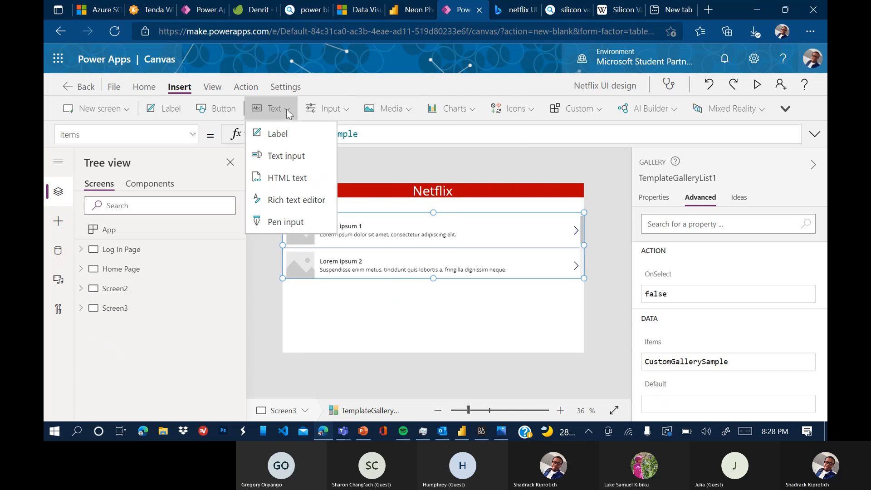
left_click(289, 136)
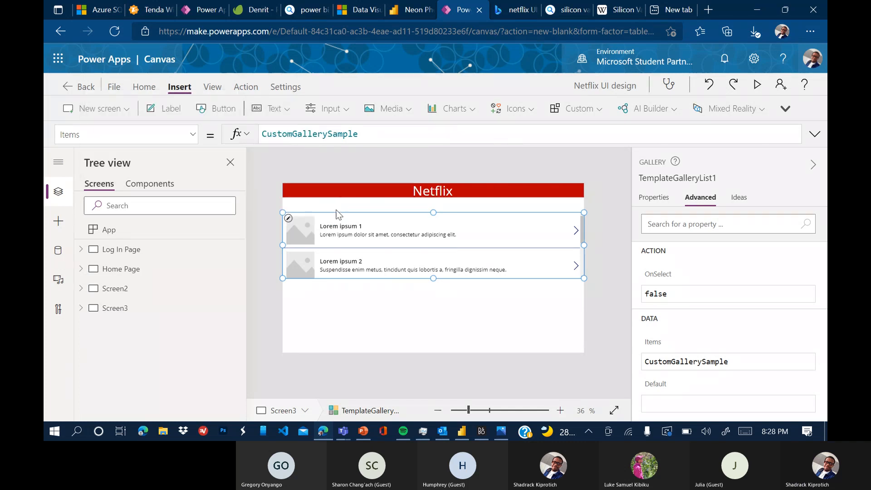
left_click_drag(323, 204, 342, 213)
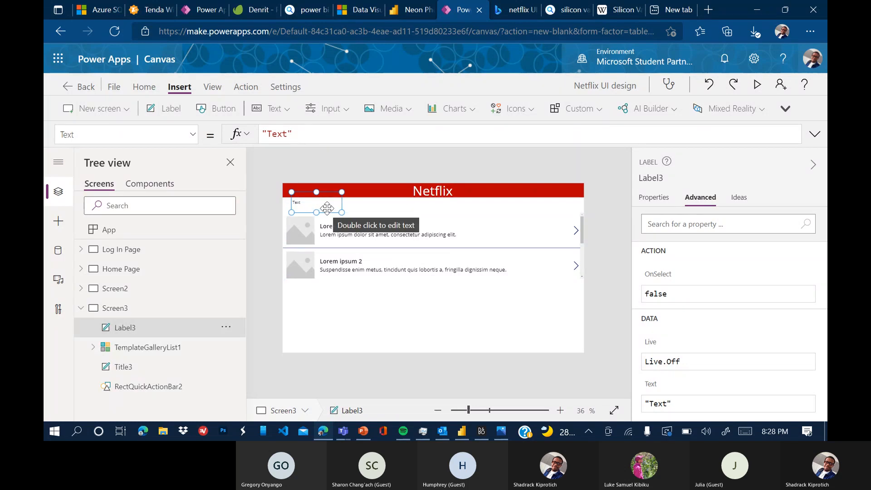
Consult the Netflix reference design image and set the new label's text to "Recently Added".
left_click(501, 430)
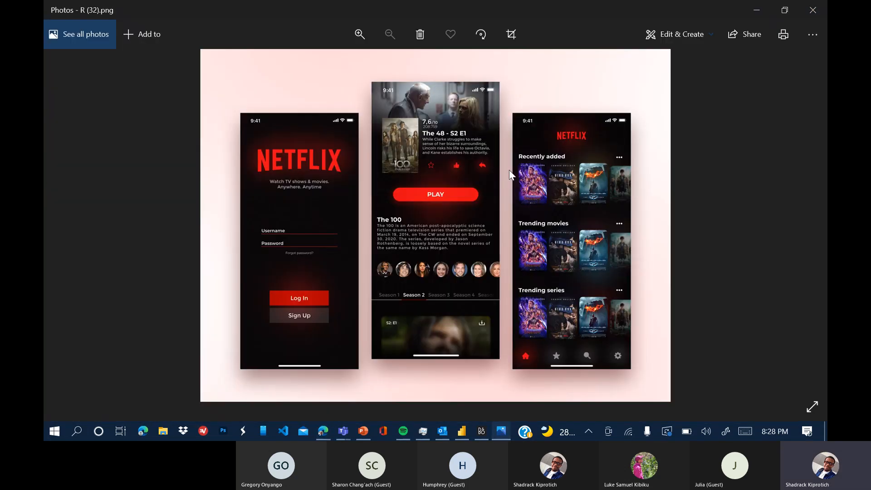
left_click(754, 16)
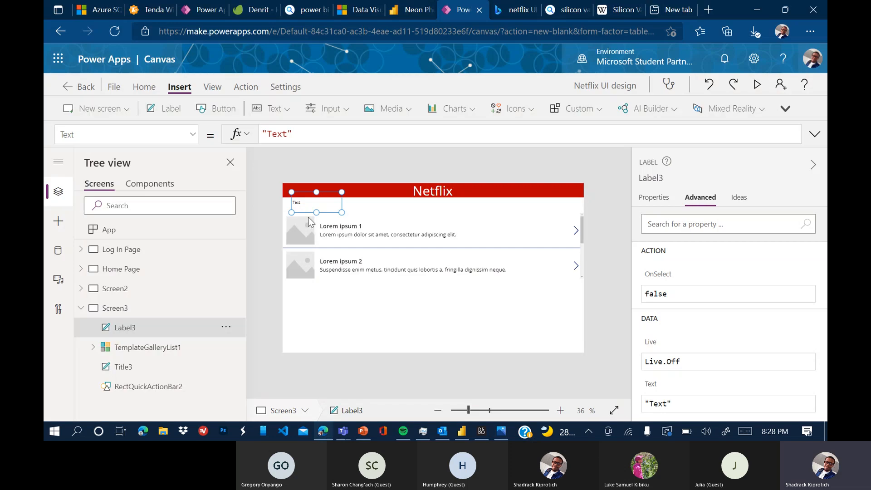
left_click(663, 200)
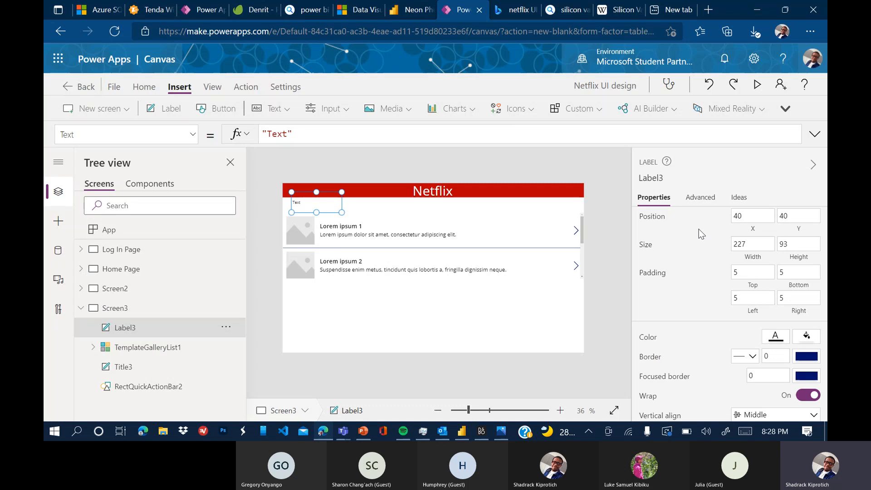
type("Recently Added")
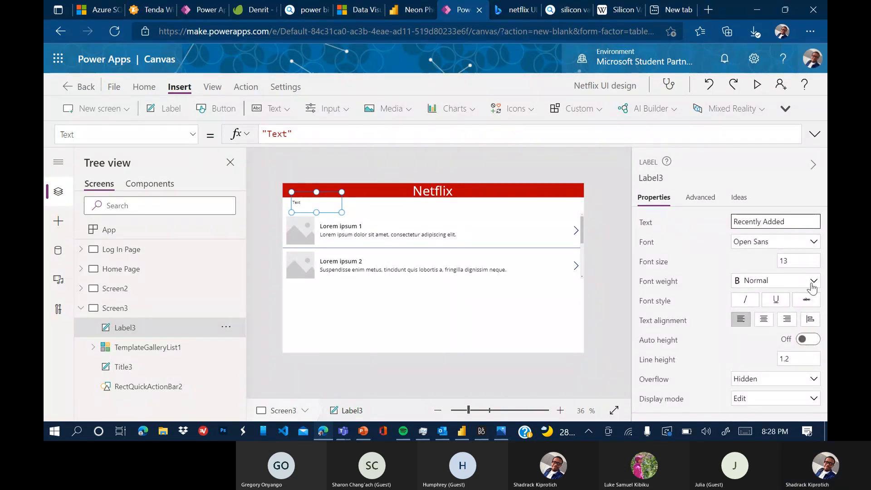
Fill the Recently Added label with the dark red standard color and move it flush with the screen's left edge under the header.
scroll(812, 288, "down", 5)
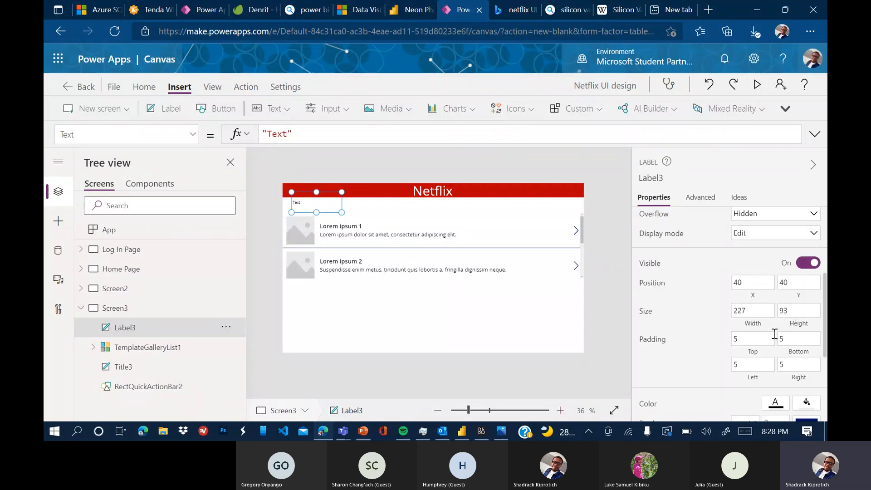
left_click(776, 325)
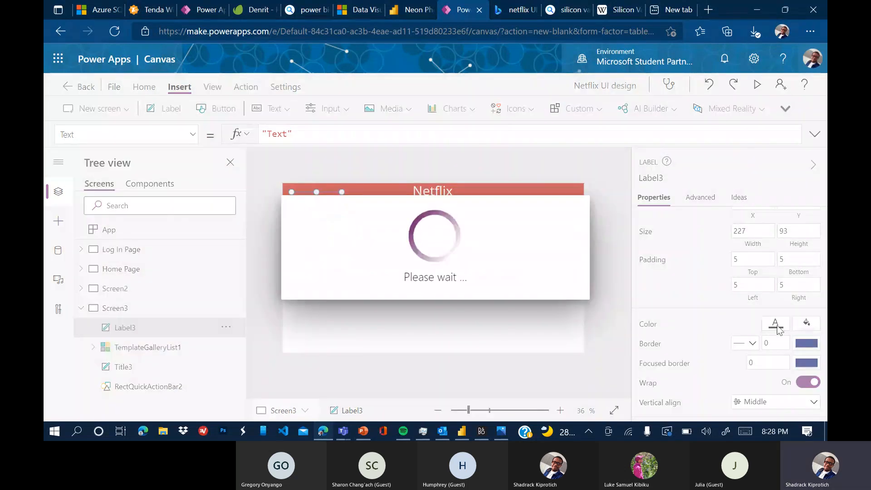
left_click(777, 327)
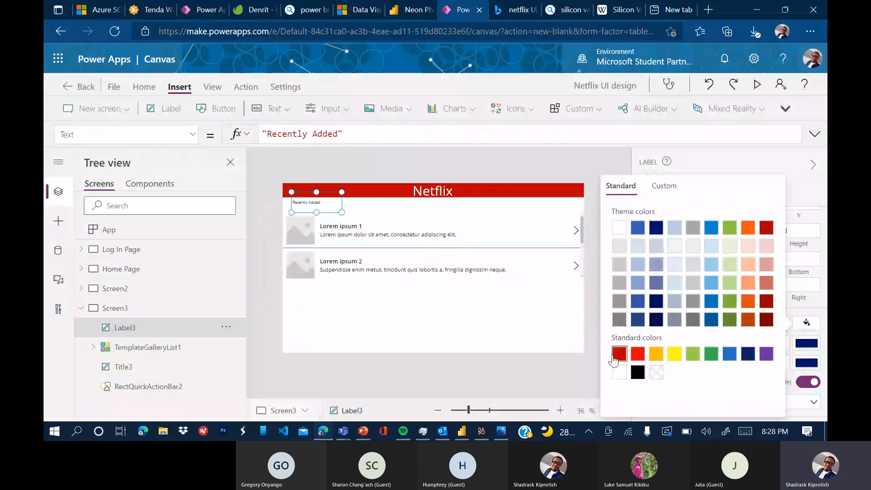
left_click(614, 359)
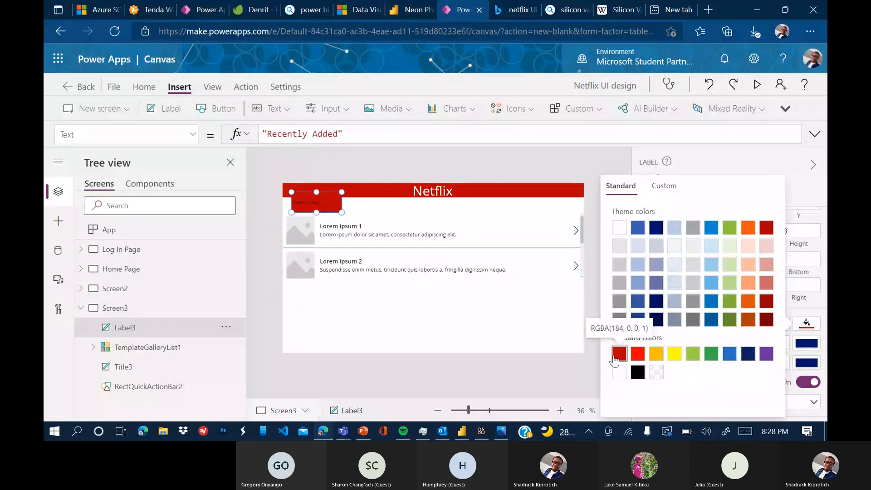
left_click(331, 204)
left_click_drag(330, 205, 319, 207)
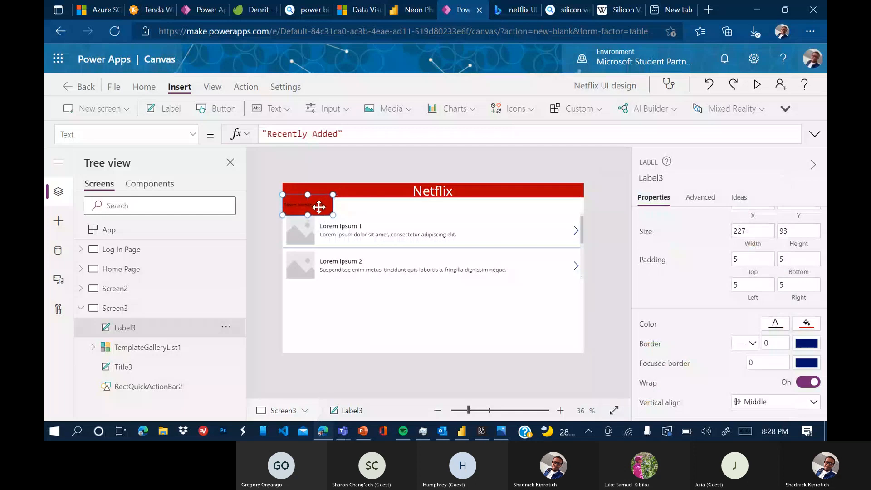
Set the Recently Added label's text color to white and its font size to 20.
left_click(699, 198)
left_click(654, 198)
left_click(774, 324)
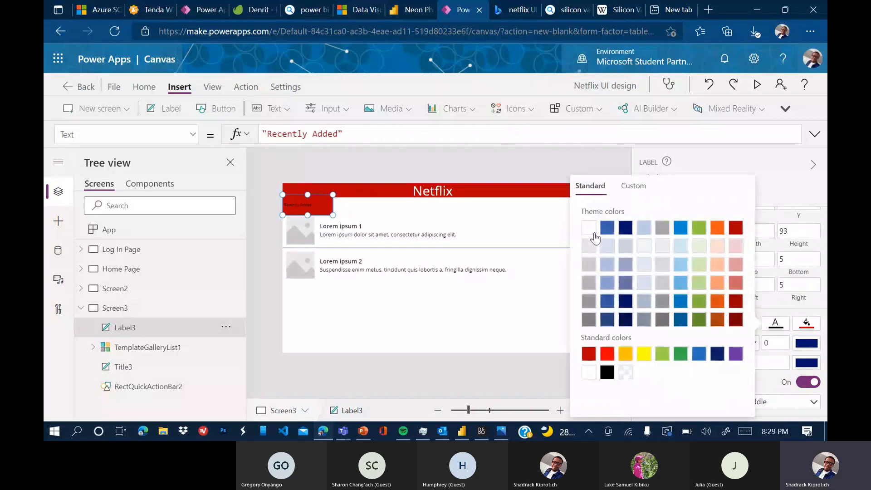
left_click(588, 228)
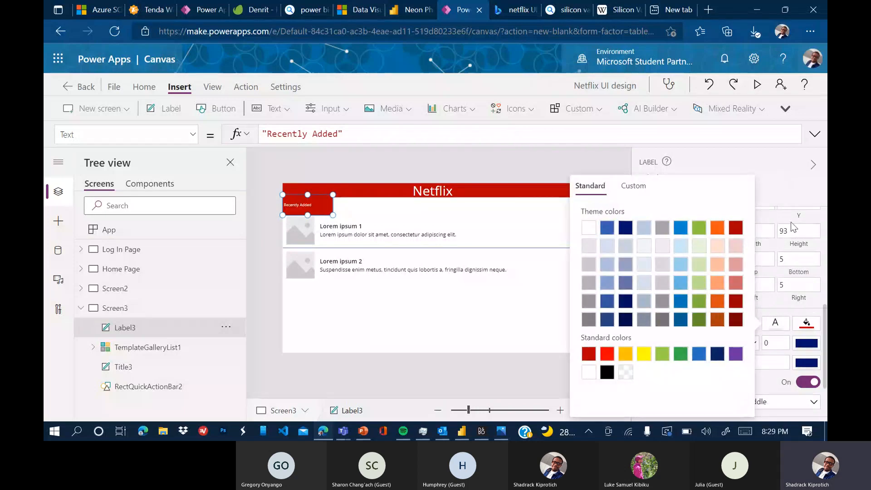
left_click(788, 187)
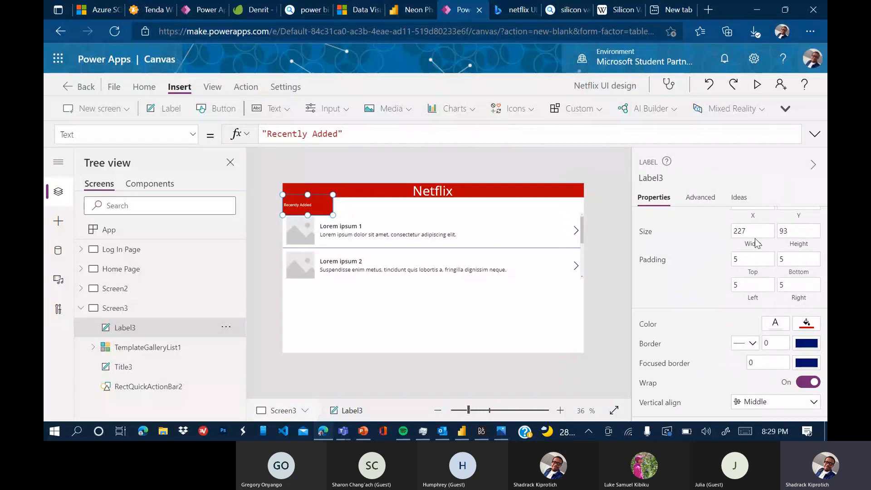
left_click(800, 257)
type("20")
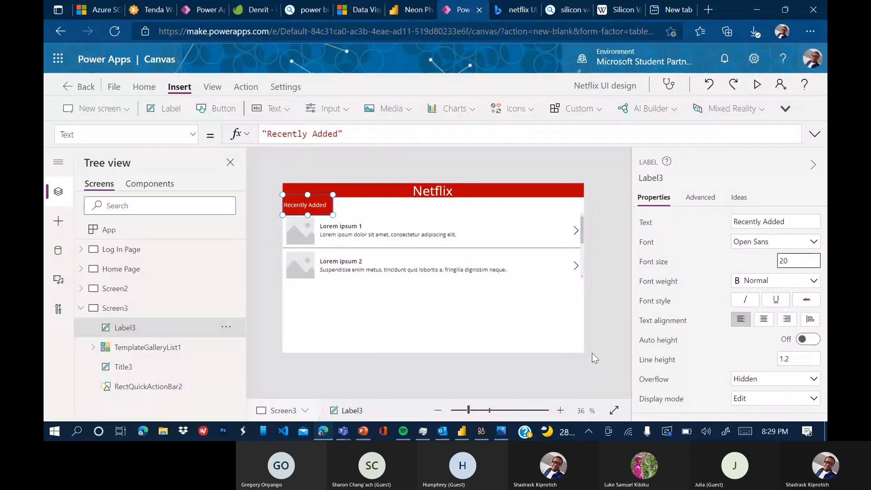
left_click(463, 309)
left_click(466, 313)
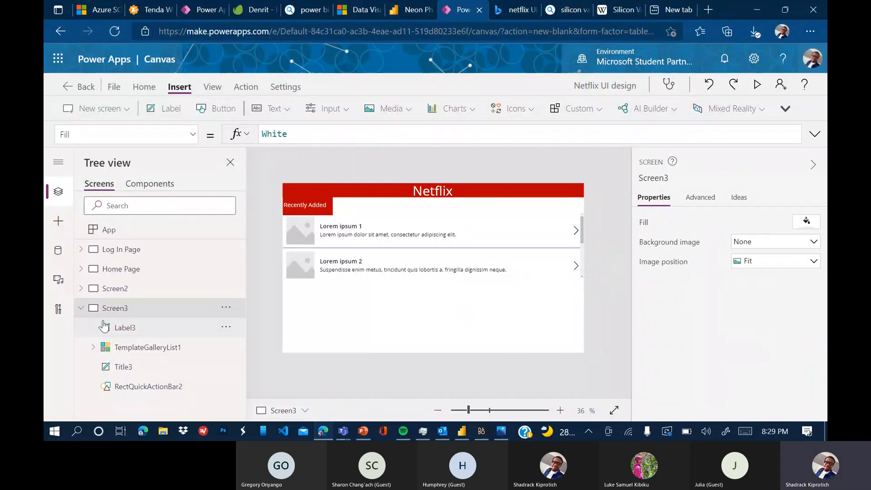
Insert another text label on Screen3 and place it at the left edge just below the gallery.
left_click(82, 309)
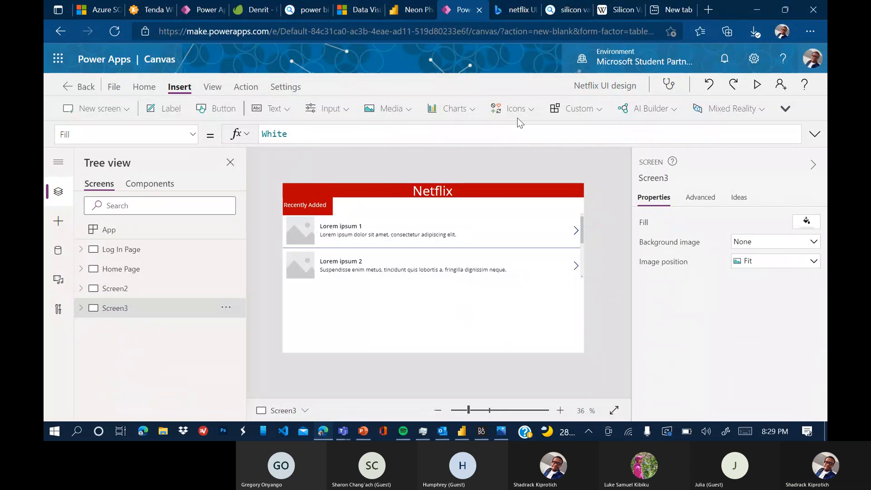
left_click(285, 111)
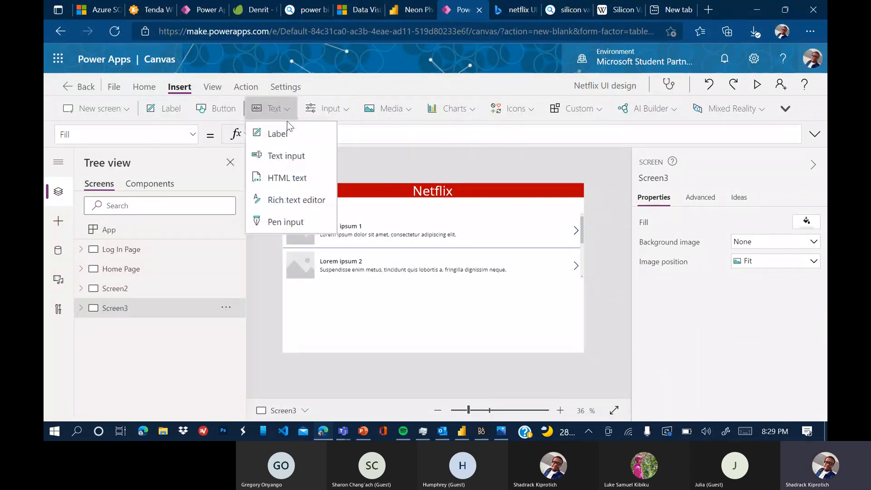
left_click(288, 131)
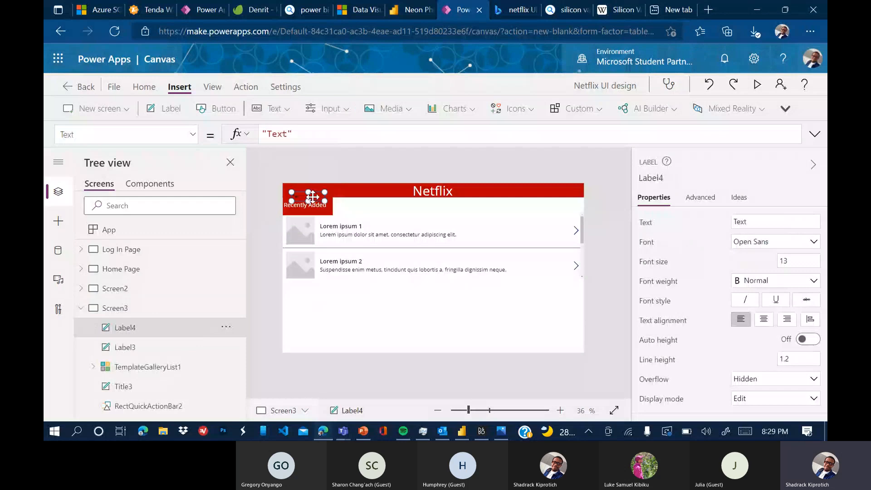
left_click_drag(313, 197, 311, 295)
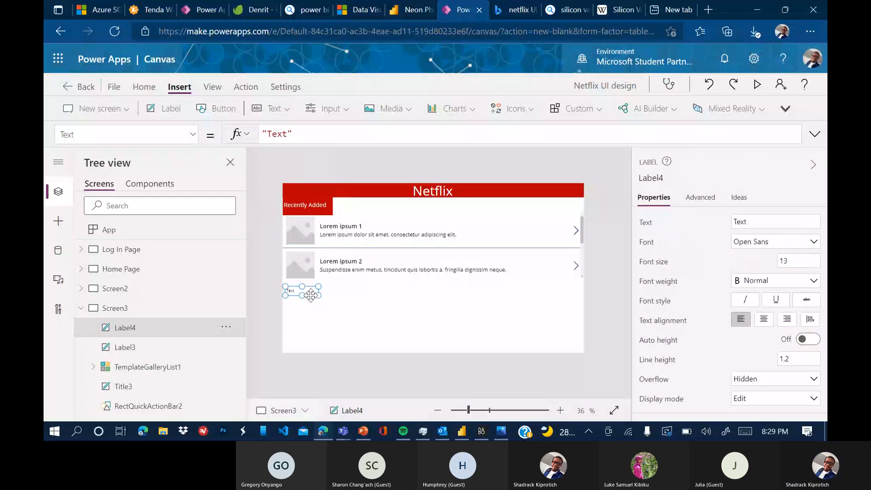
left_click_drag(310, 295, 309, 294)
Set the text of the label below the gallery to "Trending Movies".
double_click(744, 221)
type("Tre")
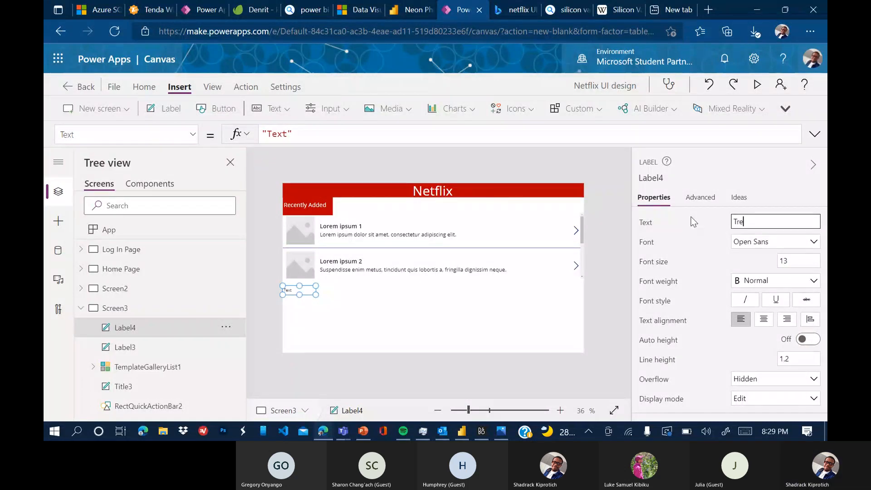
type("nding Mo")
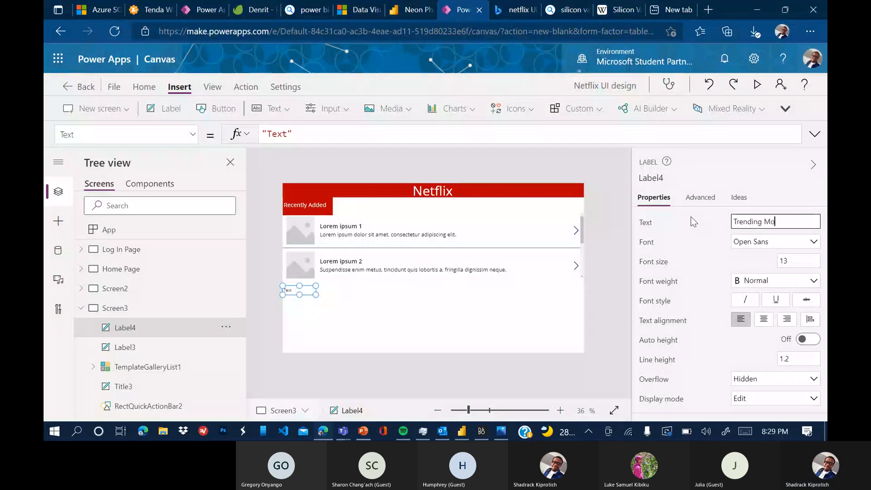
type("vies")
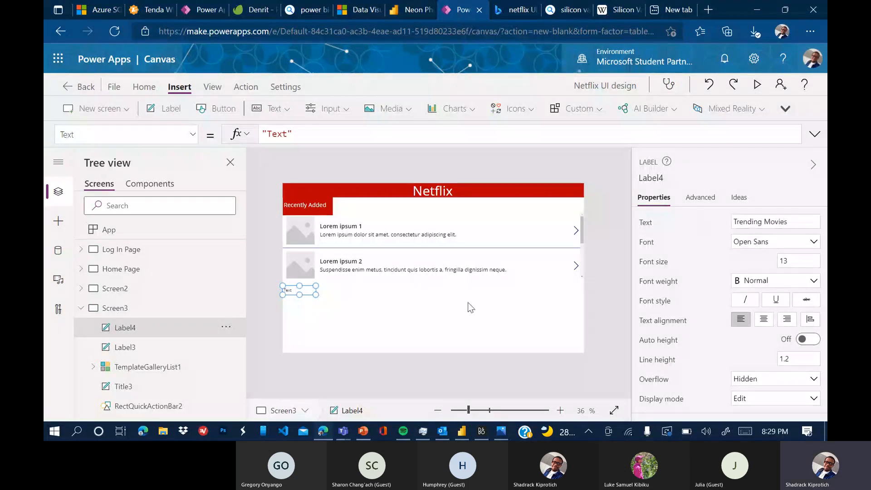
left_click(83, 310)
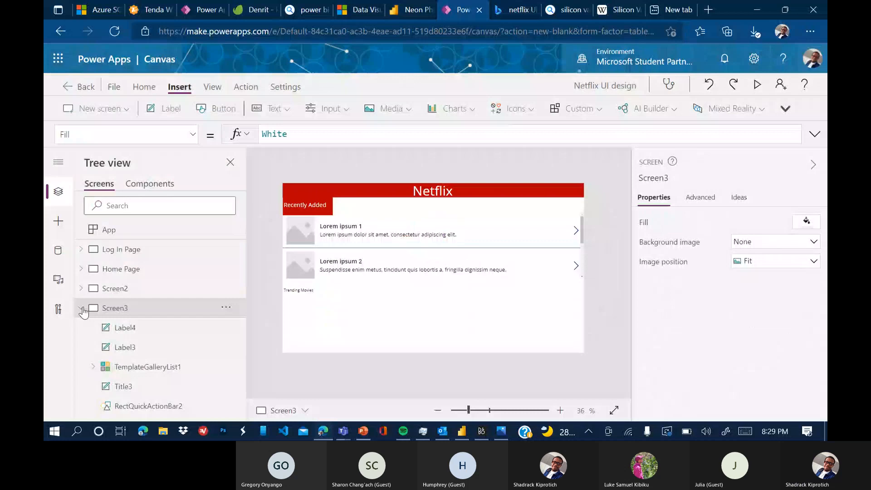
left_click(82, 310)
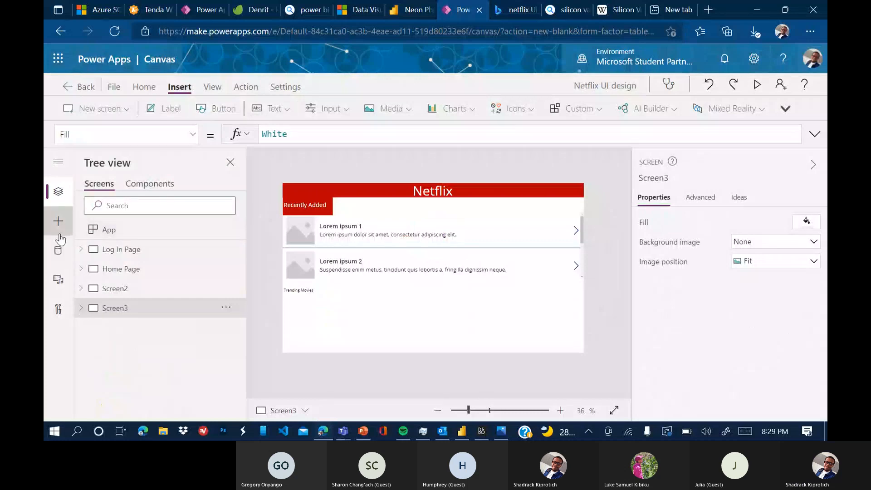
Insert a vertical gallery on Screen3.
left_click(58, 221)
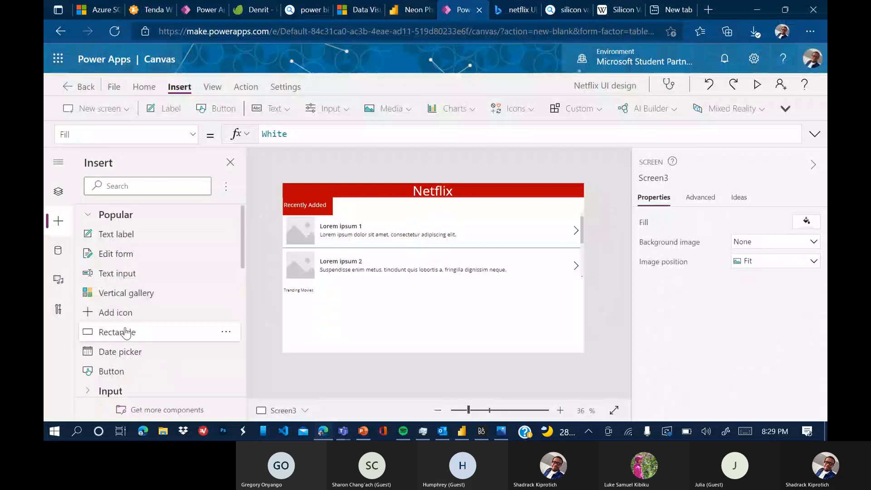
scroll(126, 334, "down", 3)
left_click(89, 275)
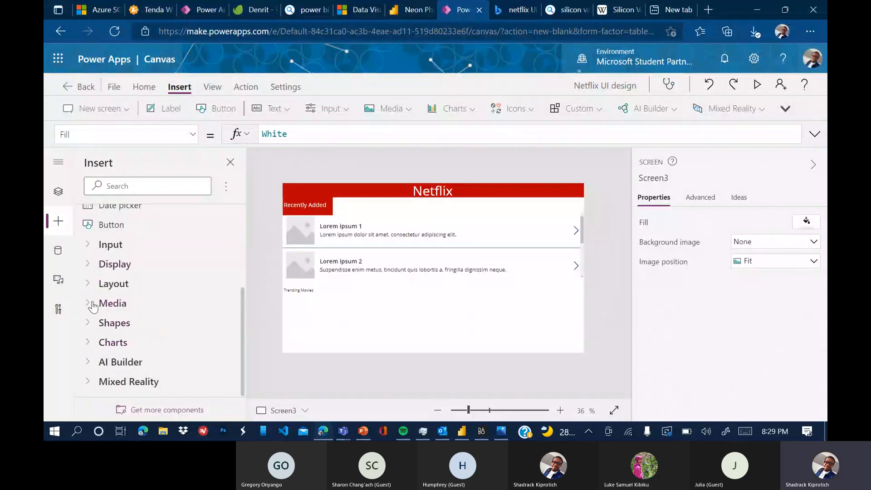
left_click(91, 285)
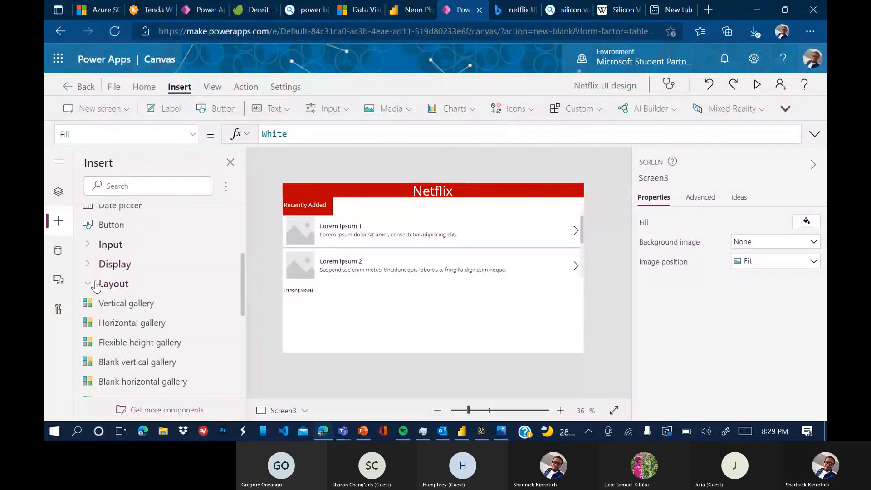
scroll(110, 313, "down", 3)
scroll(110, 313, "down", 2)
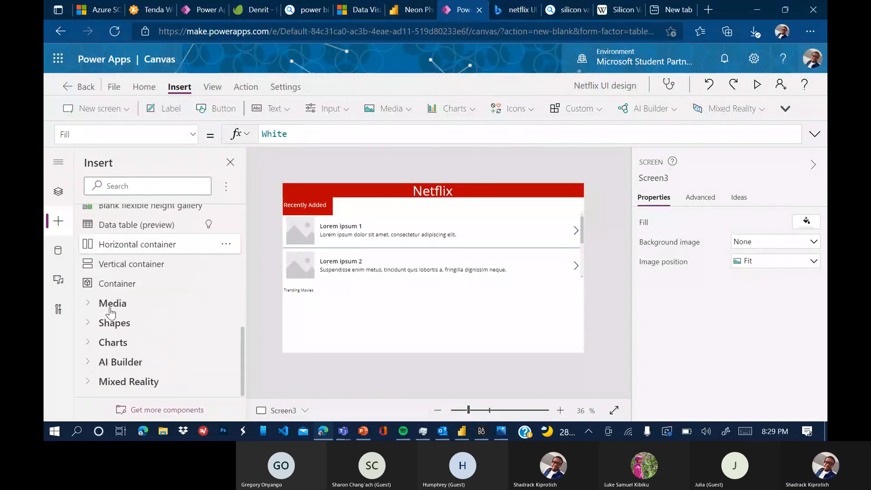
left_click(89, 323)
left_click(89, 325)
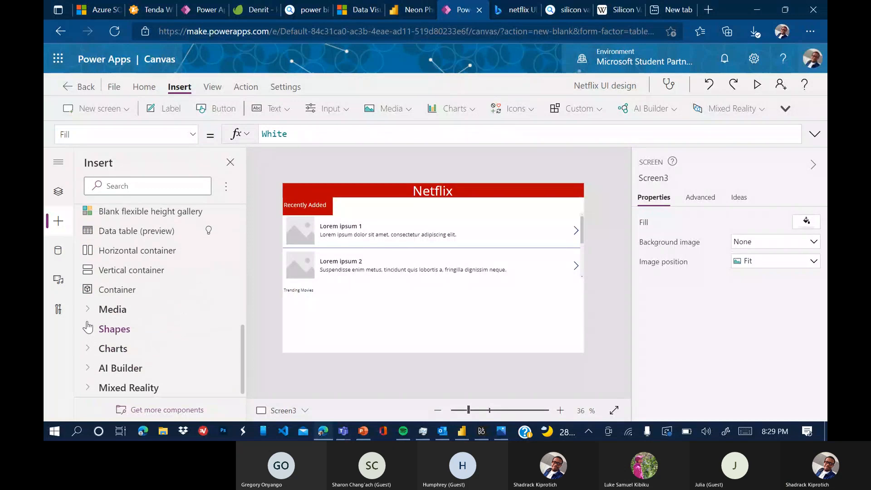
scroll(87, 327, "up", 4)
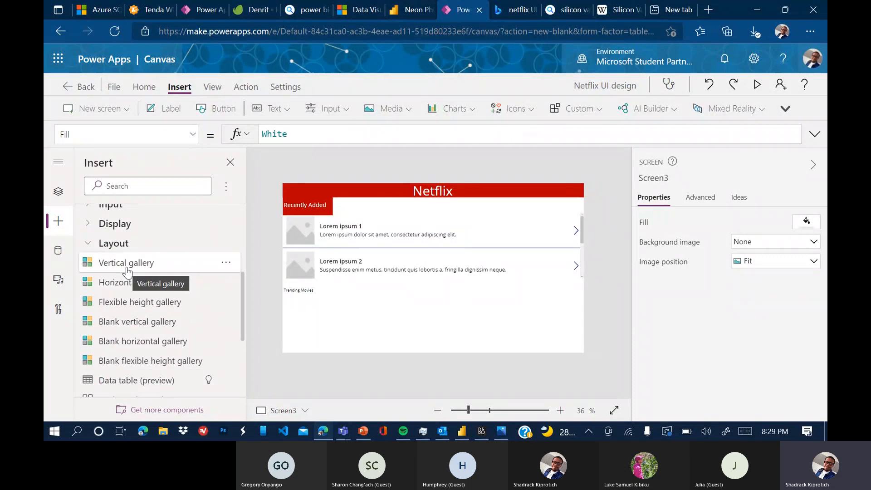
left_click(127, 272)
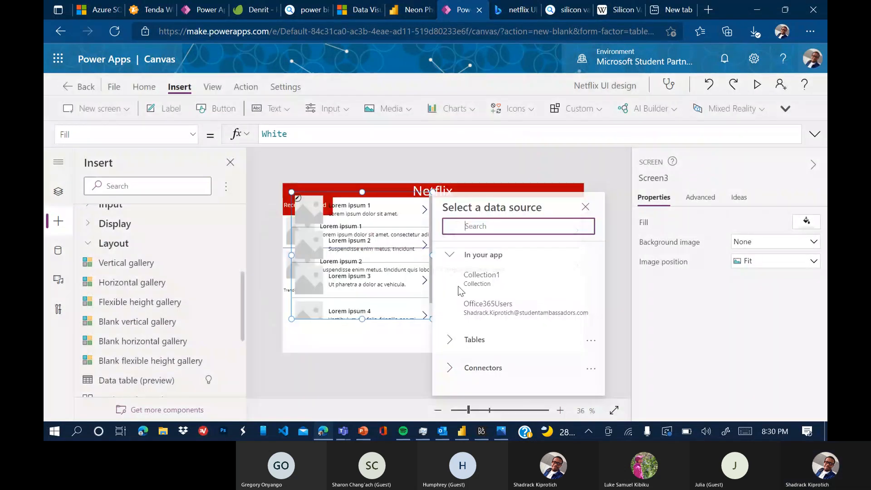
Resize the new gallery to about 1216 by 208 and place it at the left edge below the Trending Movies label.
left_click_drag(392, 318, 417, 353)
left_click_drag(458, 289, 583, 292)
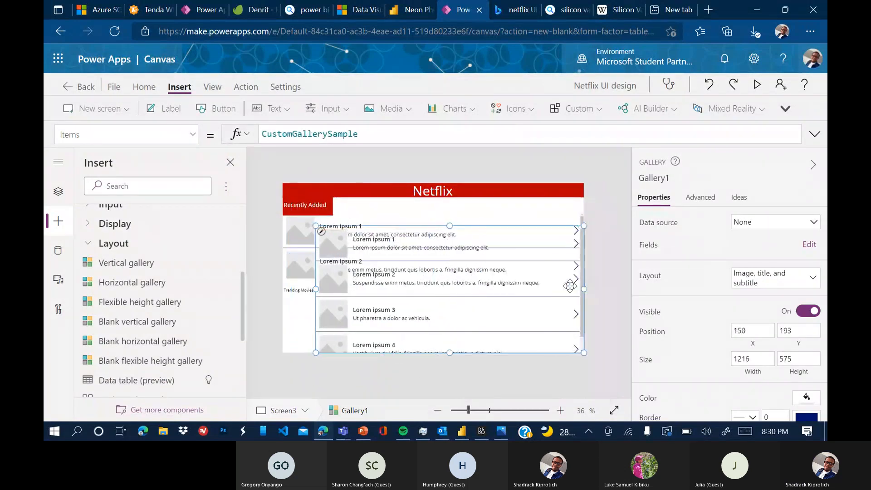
left_click_drag(449, 226, 370, 304)
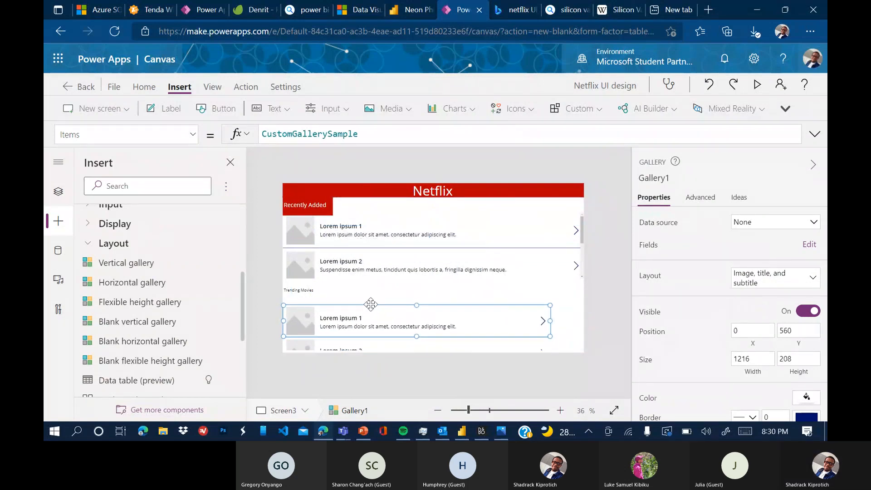
Enlarge the Trending Movies label to about 177 by 62 and fill it with the dark red standard color.
left_click(314, 291)
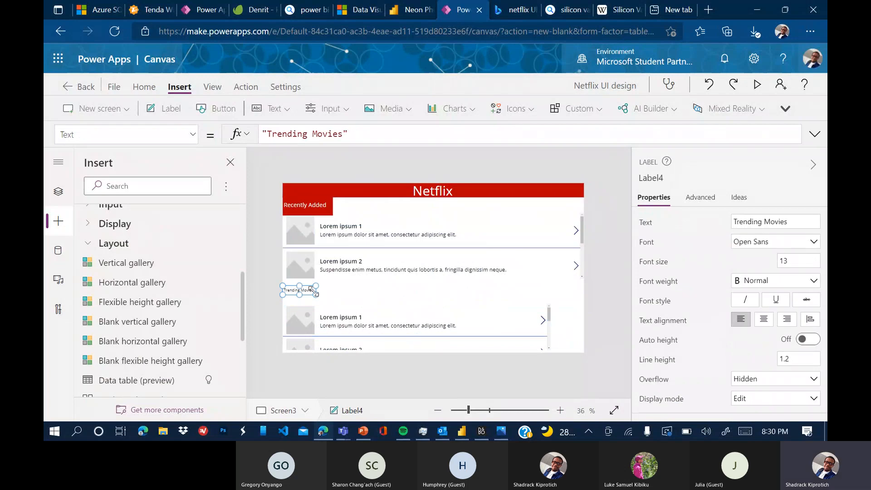
left_click_drag(315, 293, 323, 300)
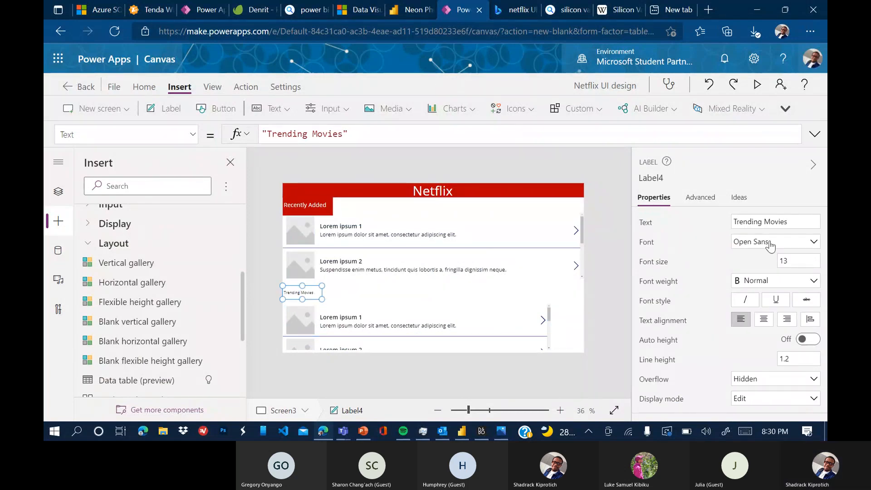
scroll(772, 254, "down", 4)
left_click(806, 397)
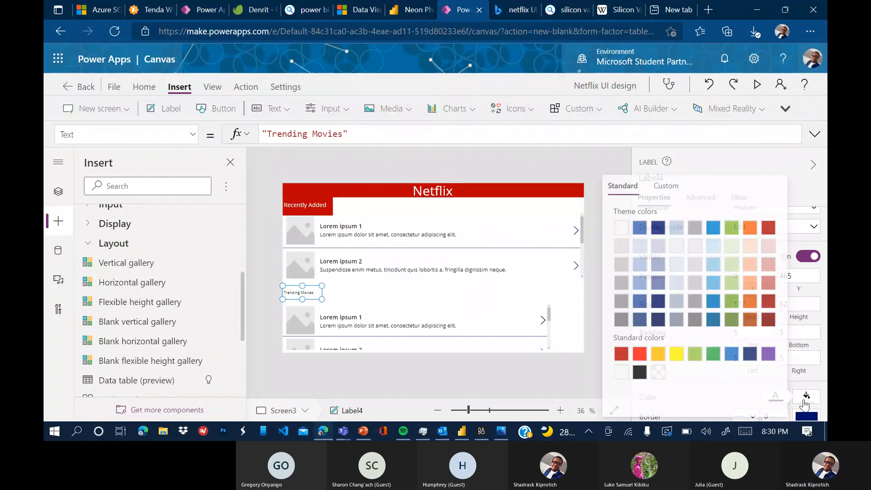
left_click(620, 354)
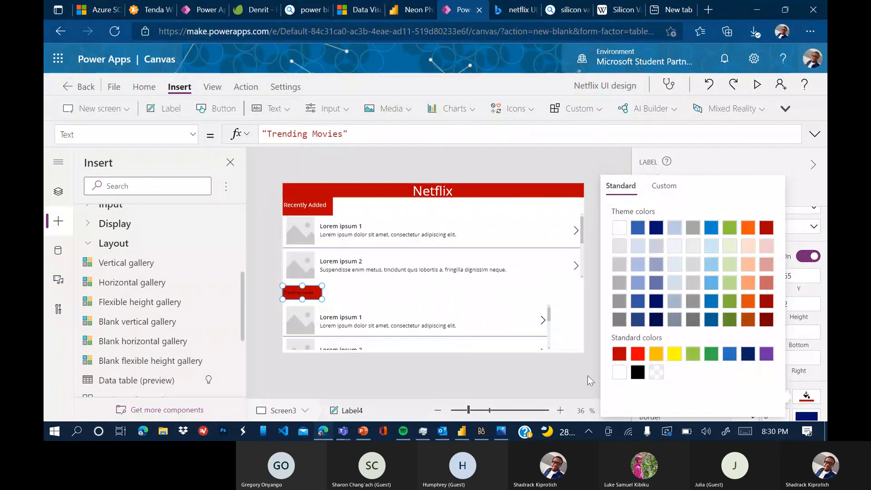
left_click(587, 375)
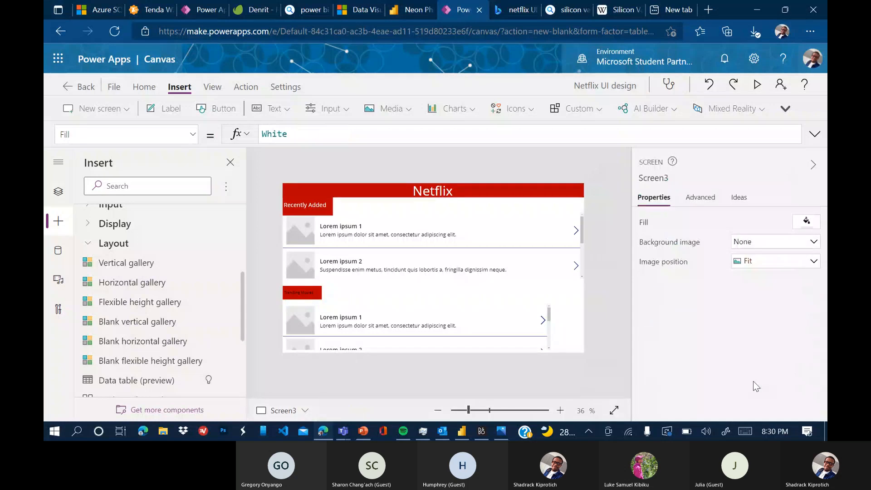
Set the text color of the Trending Movies label to white.
left_click(299, 294)
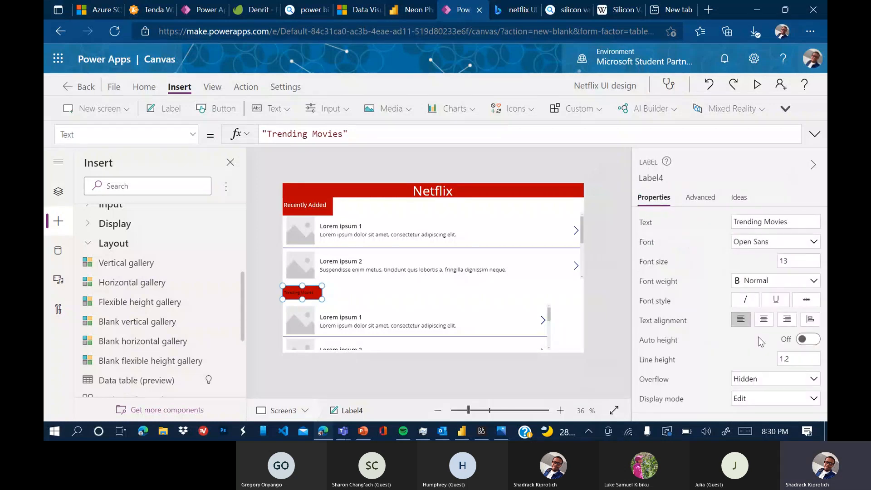
scroll(758, 337, "down", 5)
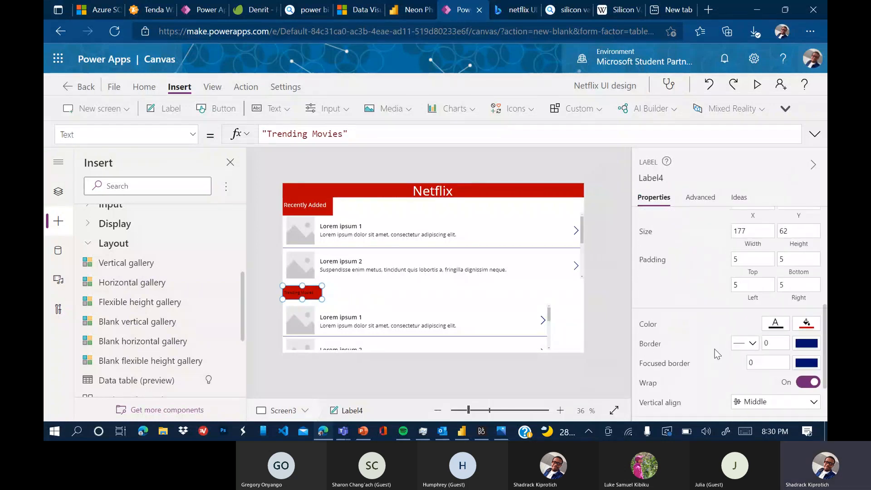
scroll(715, 350, "down", 1)
left_click(776, 296)
left_click(581, 239)
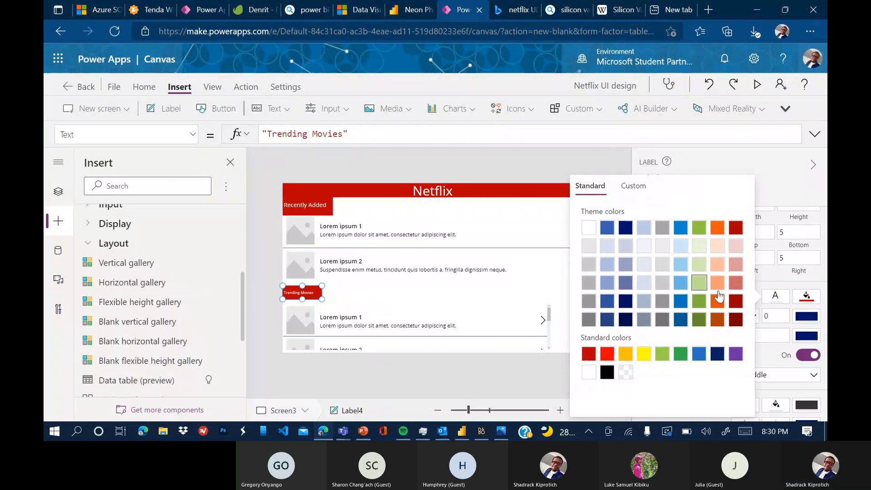
Set the Trending Movies label's font size to 20 and widen the label so its text fits on one line.
left_click(798, 260)
scroll(796, 260, "up", 10)
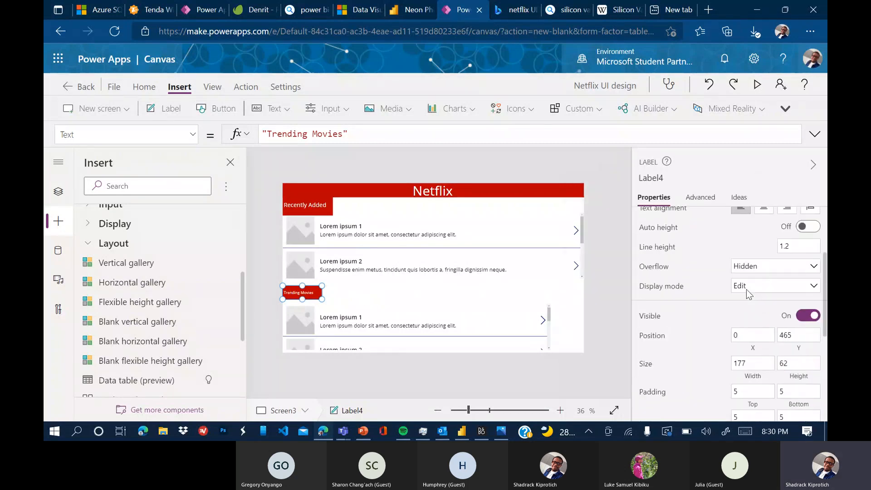
type("20")
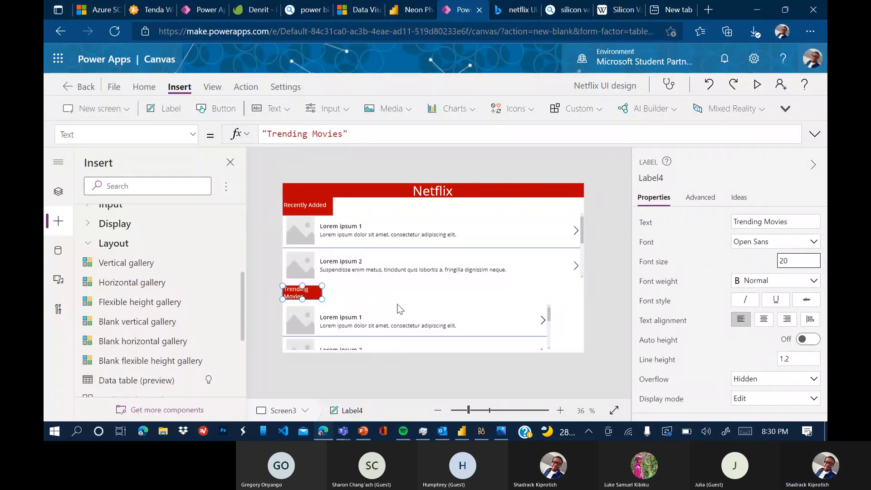
left_click_drag(319, 300, 355, 300)
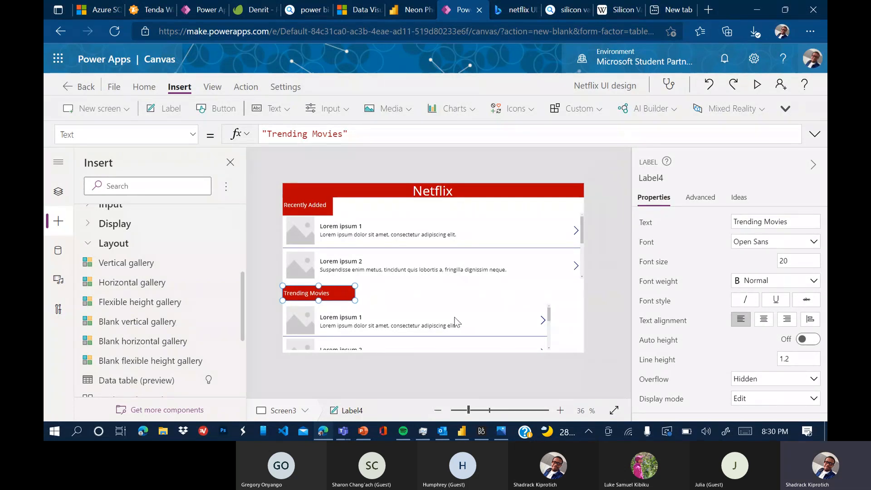
left_click(355, 172)
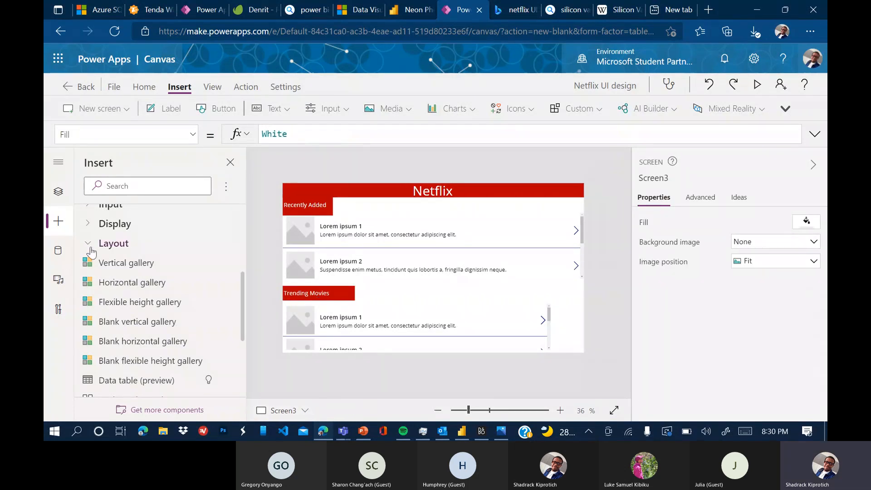
Insert a button at position 0, 0 in the top-left corner of Screen3's Netflix header and clear its text.
scroll(91, 252, "up", 5)
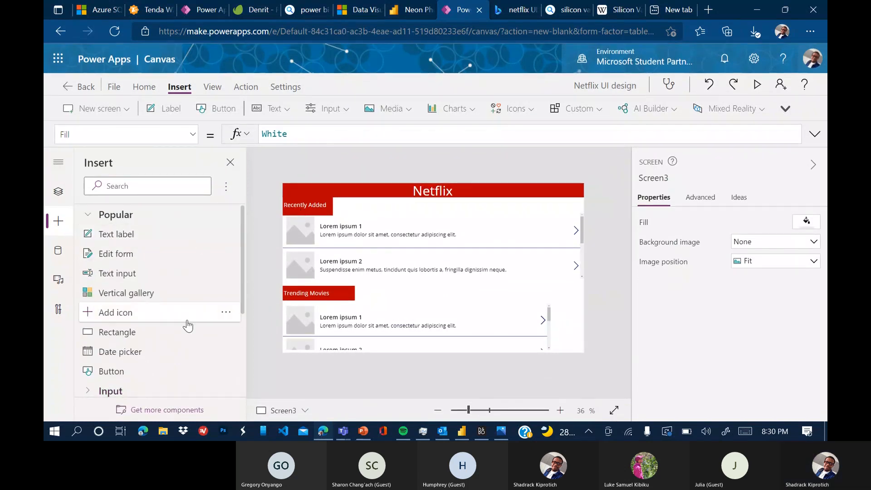
scroll(187, 326, "down", 2)
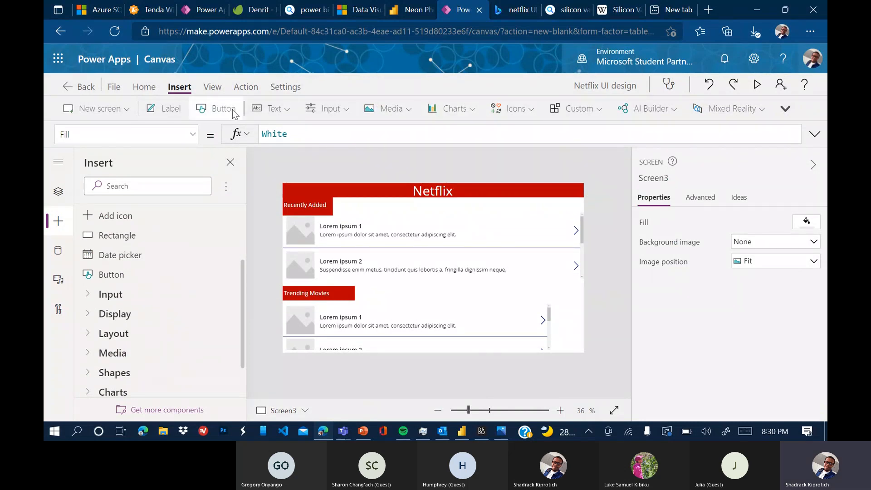
left_click(88, 281)
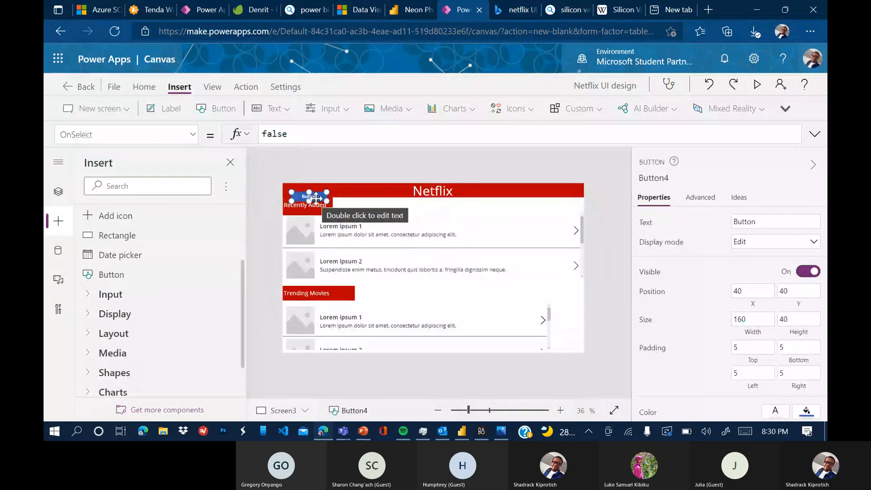
left_click_drag(315, 198, 306, 186)
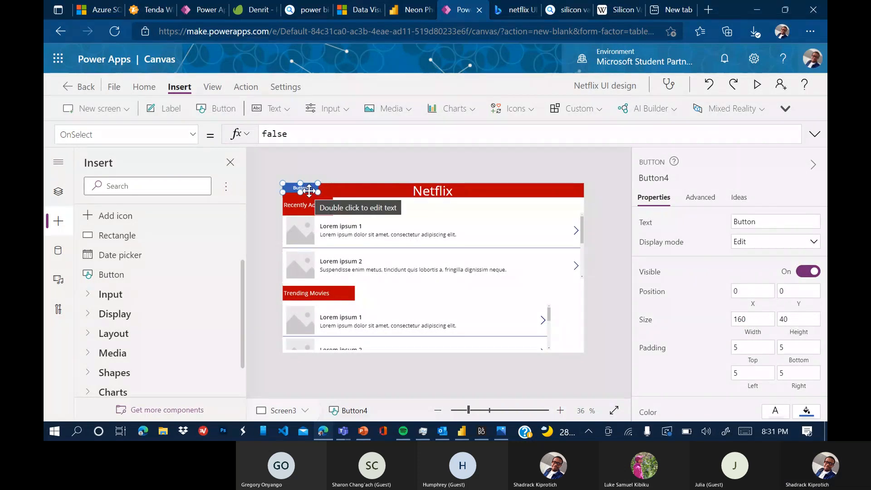
double_click(309, 191)
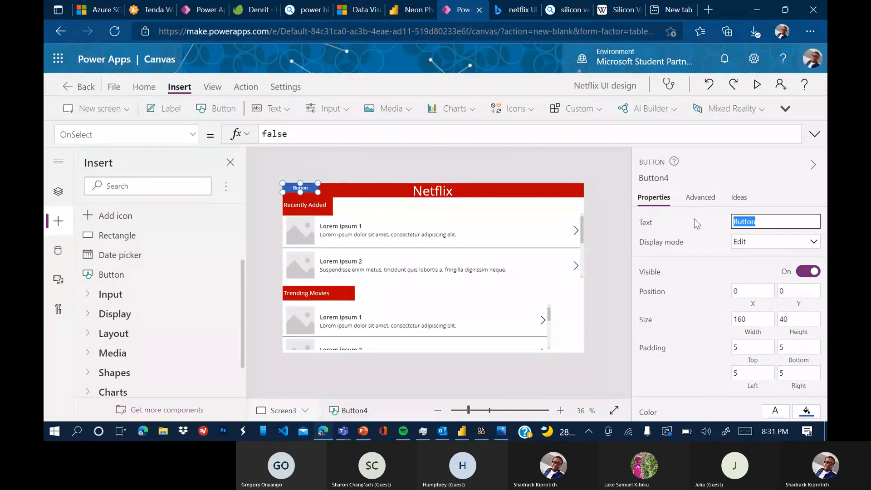
key("BackSpace")
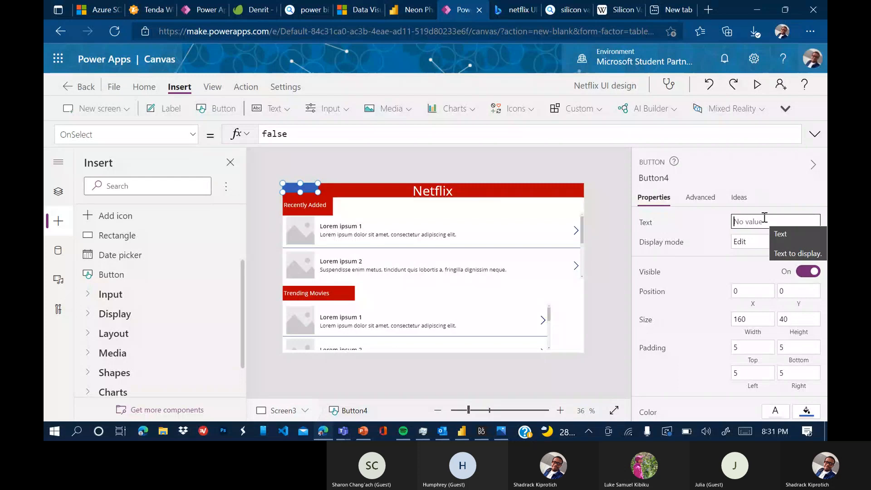
Insert the circled Back icon on Screen3.
left_click(529, 112)
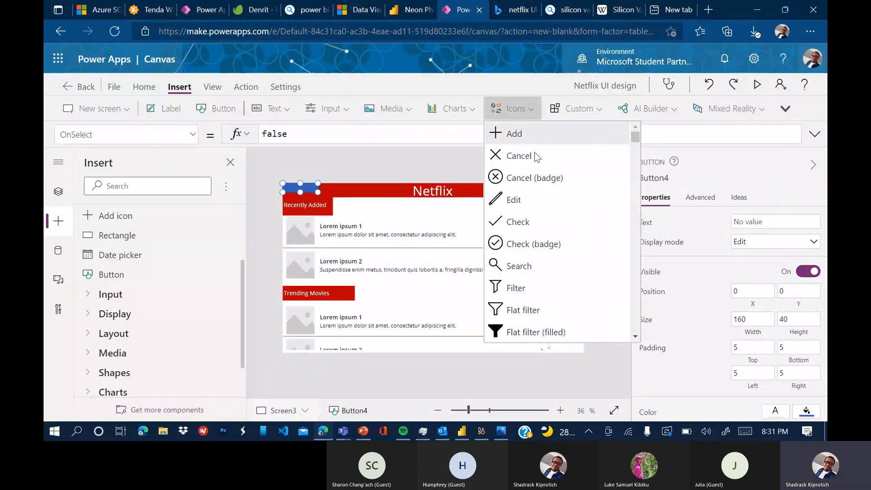
scroll(522, 268, "down", 5)
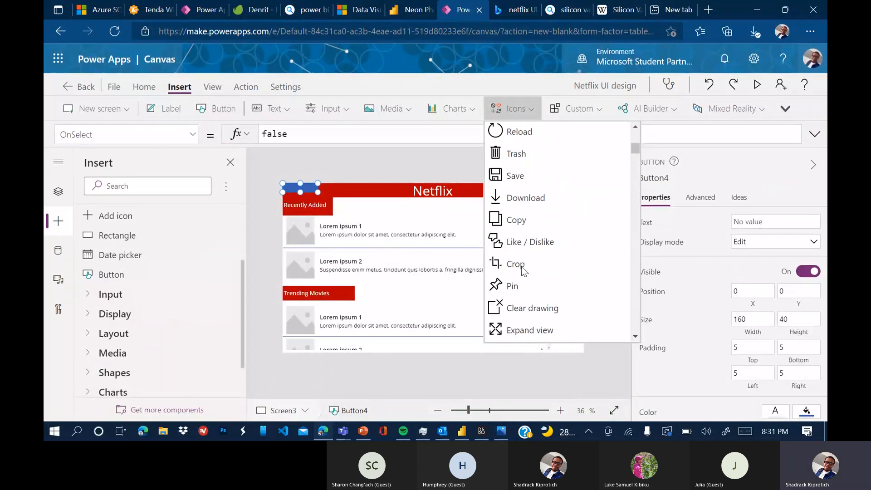
scroll(523, 268, "down", 13)
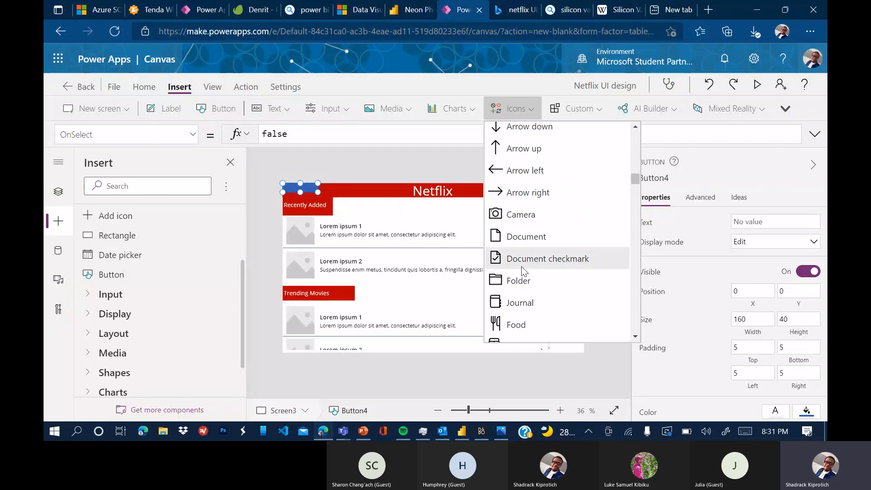
scroll(521, 266, "down", 1)
scroll(533, 280, "up", 4)
scroll(535, 293, "up", 2)
scroll(536, 292, "down", 15)
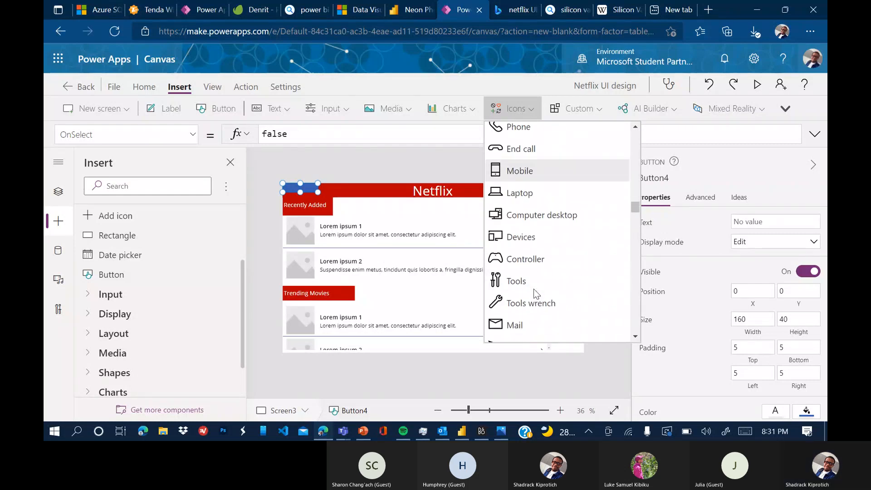
scroll(537, 294, "down", 3)
scroll(537, 293, "down", 15)
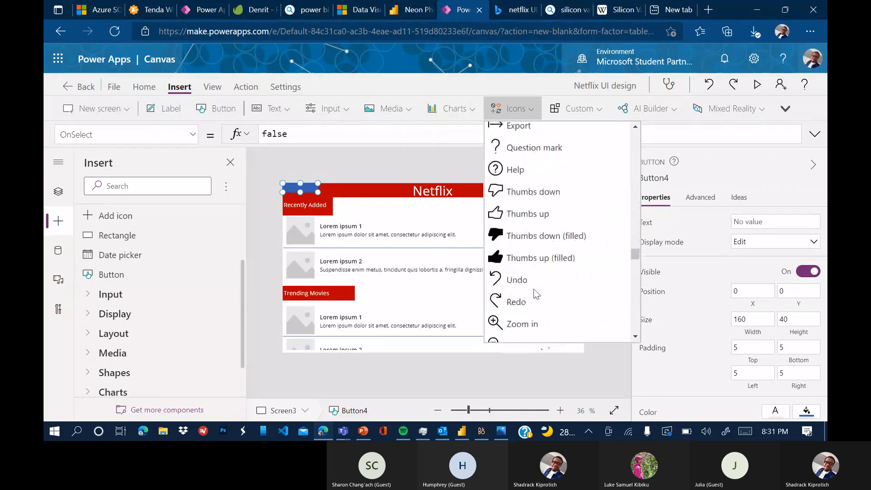
scroll(537, 293, "down", 10)
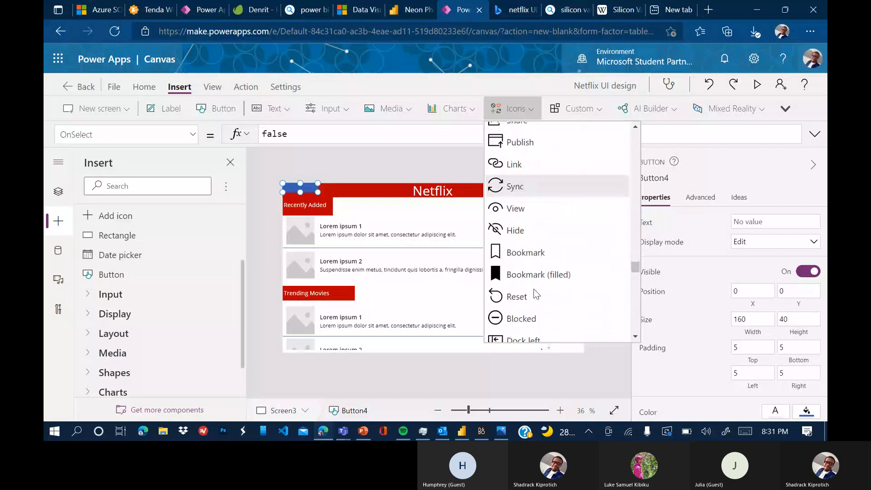
scroll(537, 294, "down", 7)
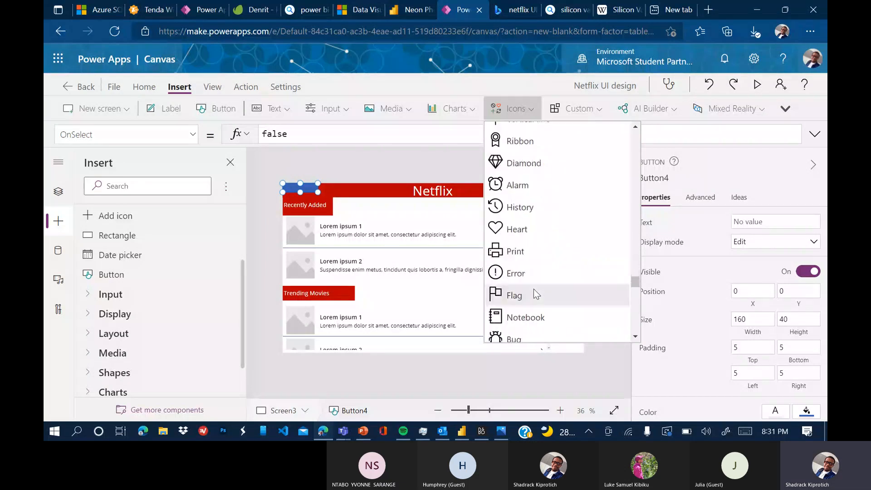
scroll(534, 290, "down", 8)
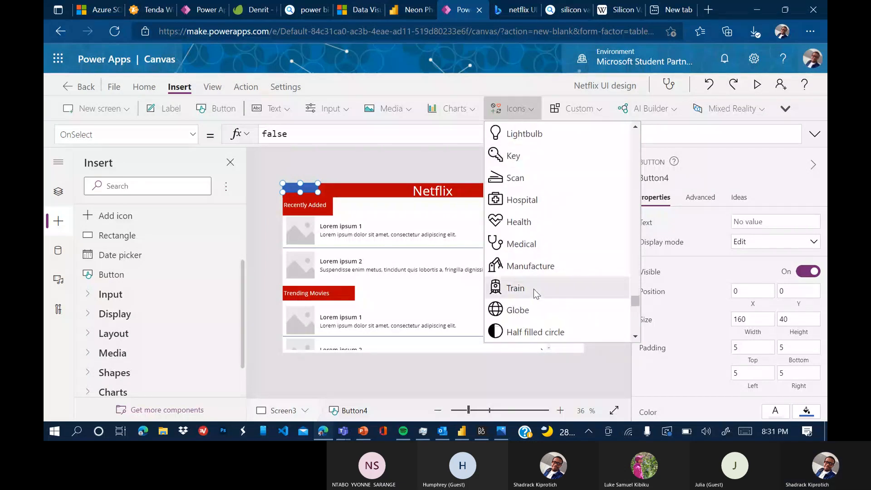
scroll(533, 290, "down", 10)
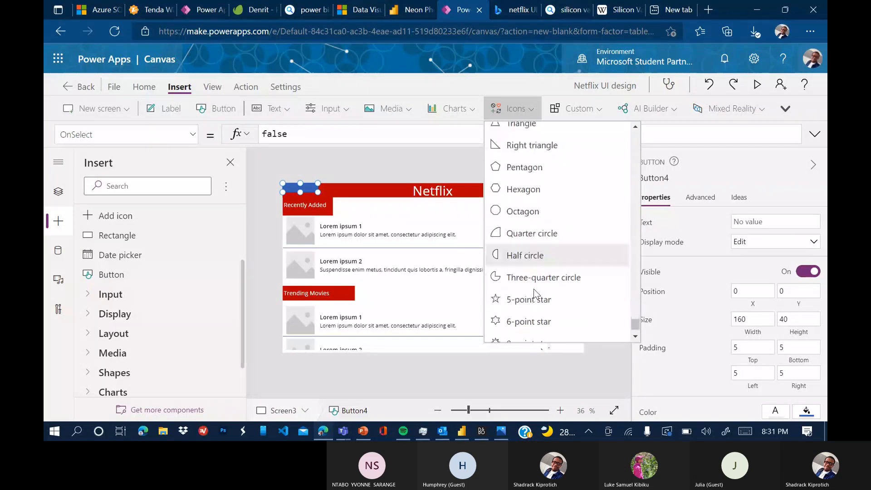
scroll(537, 294, "up", 10)
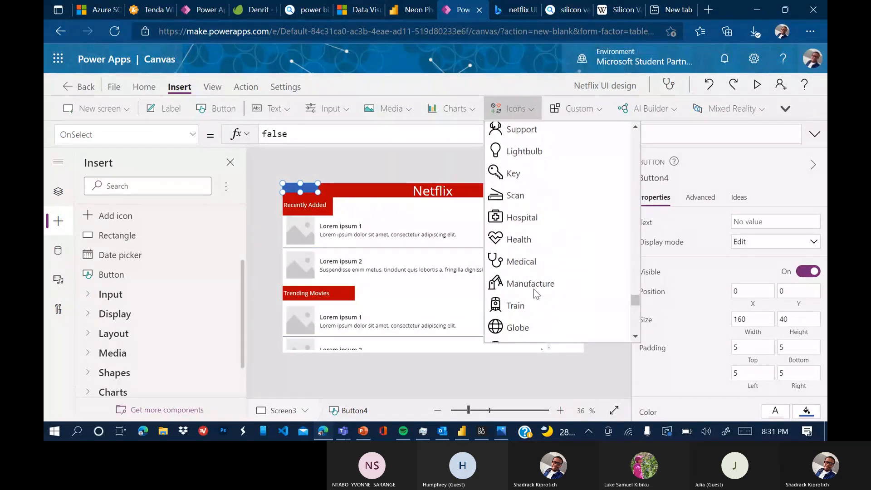
scroll(537, 294, "up", 4)
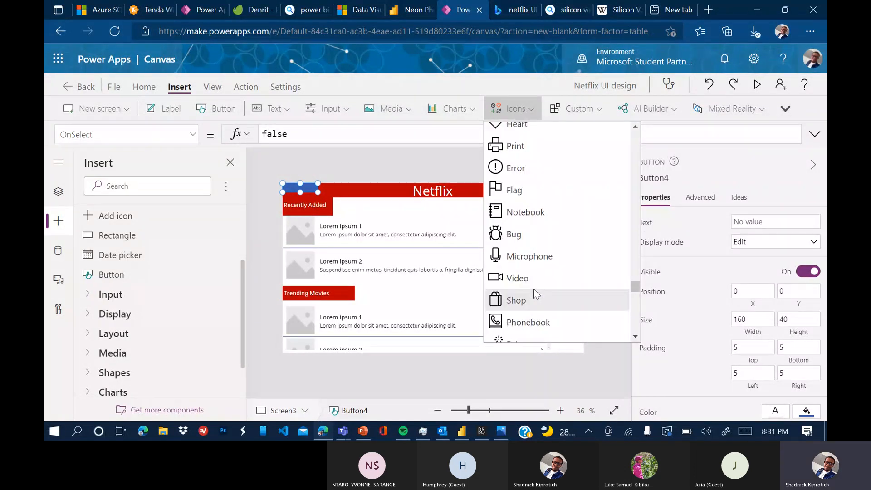
scroll(534, 291, "up", 6)
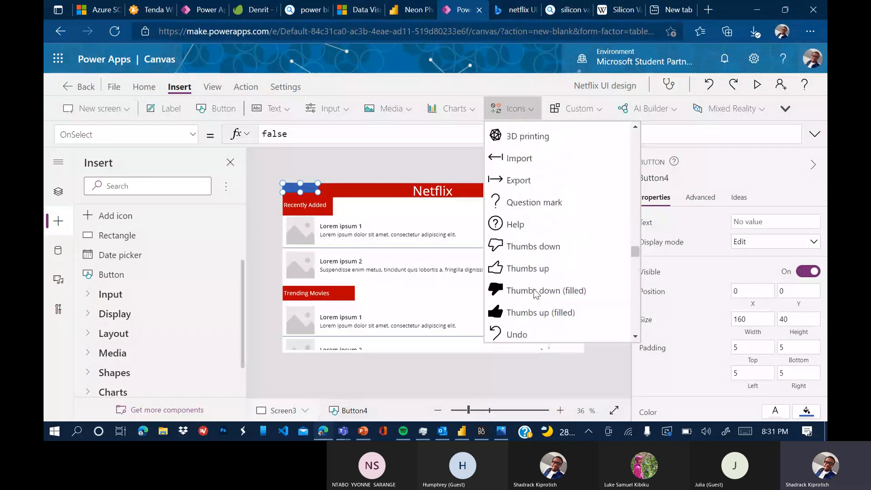
scroll(534, 293, "up", 5)
scroll(535, 293, "up", 8)
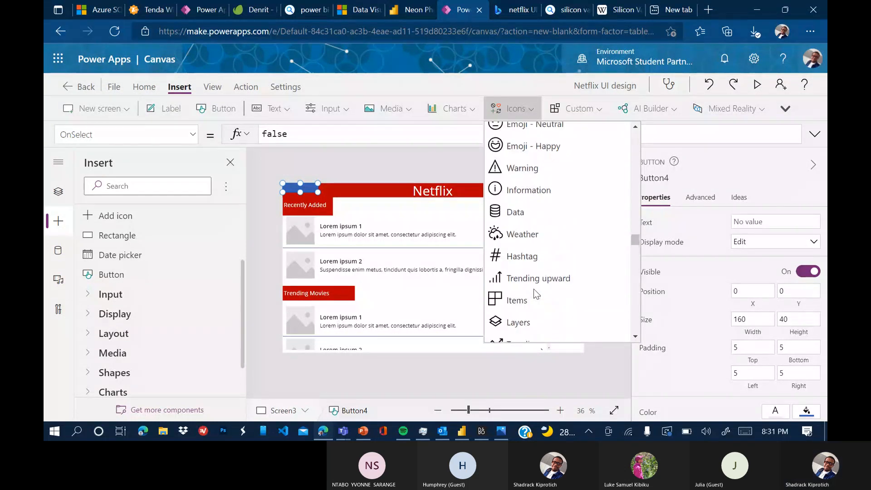
scroll(537, 293, "up", 7)
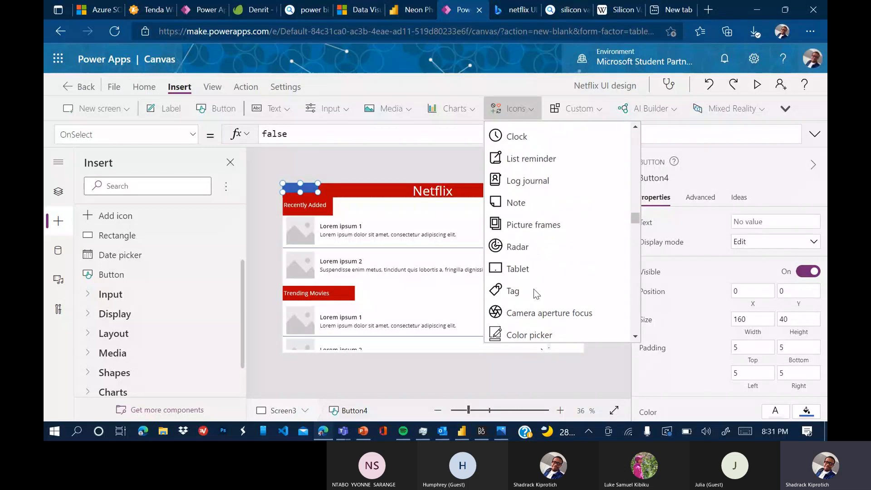
scroll(536, 293, "up", 6)
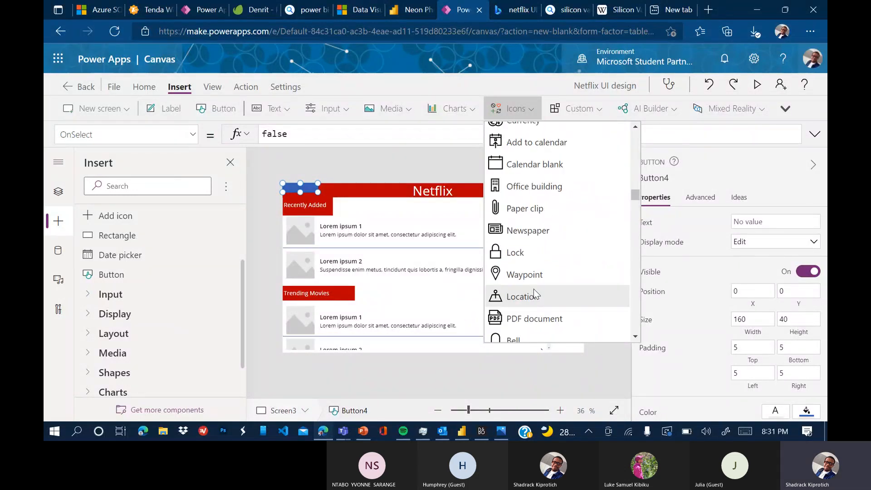
scroll(536, 294, "up", 2)
scroll(536, 294, "up", 3)
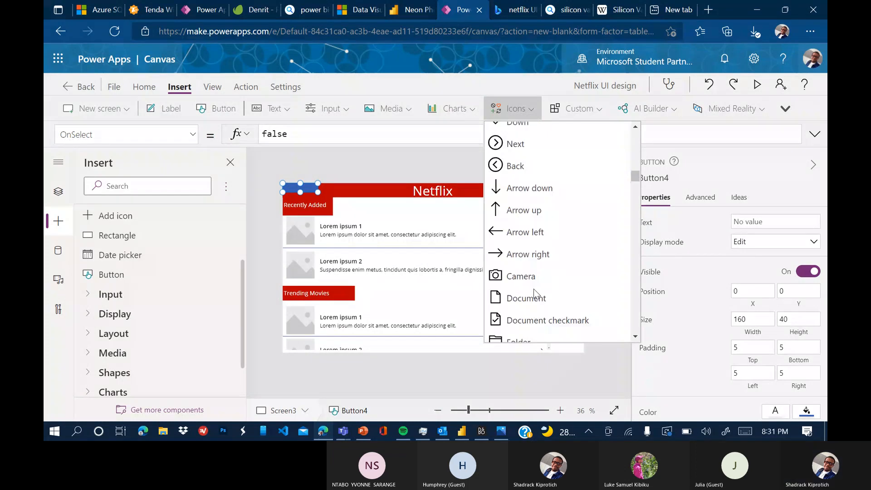
left_click(520, 167)
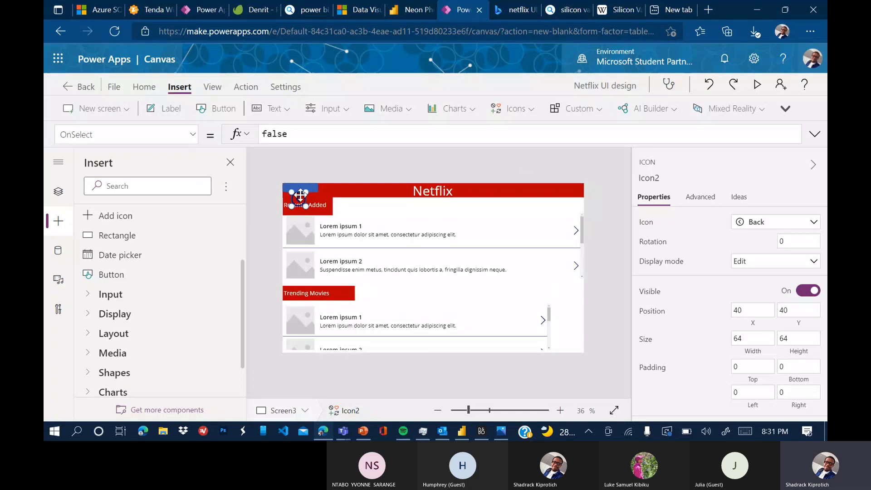
Move the Back icon onto the blank button in Screen3's header and enlarge that button to 193 wide and 64 high.
scroll(305, 198, "up", 5)
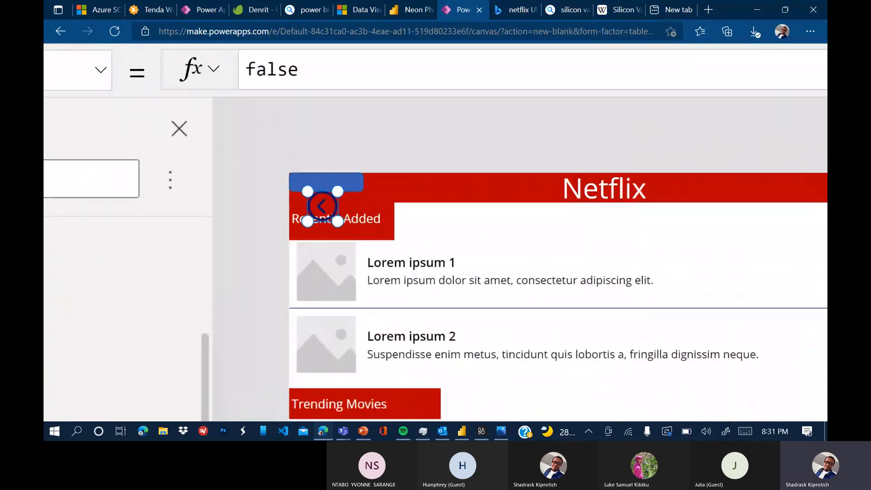
left_click_drag(323, 204, 311, 180)
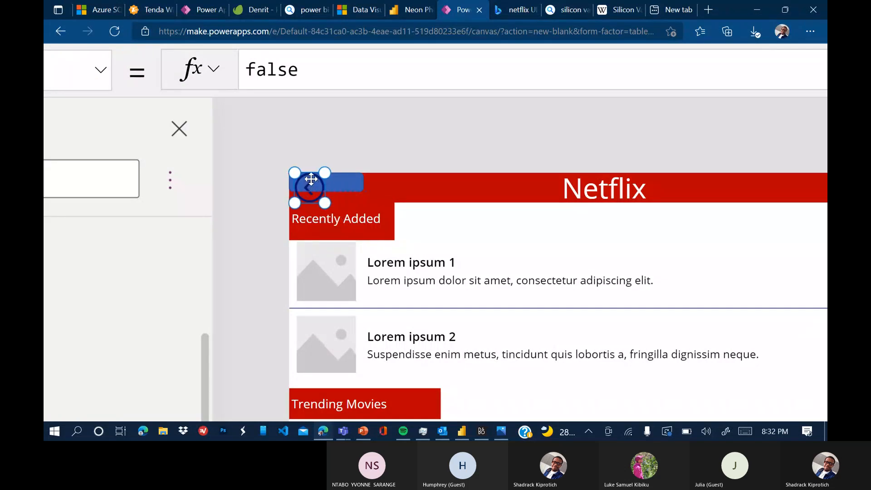
left_click(355, 186)
left_click_drag(369, 199, 383, 210)
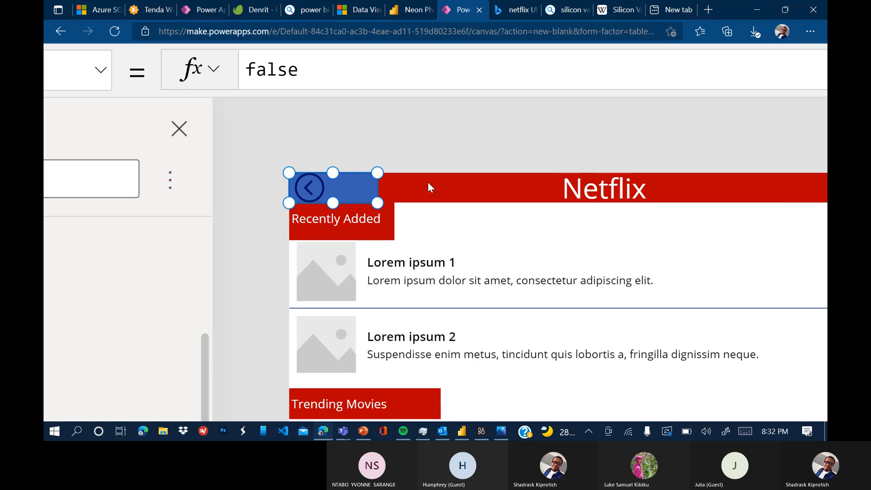
scroll(276, 244, "down", 1)
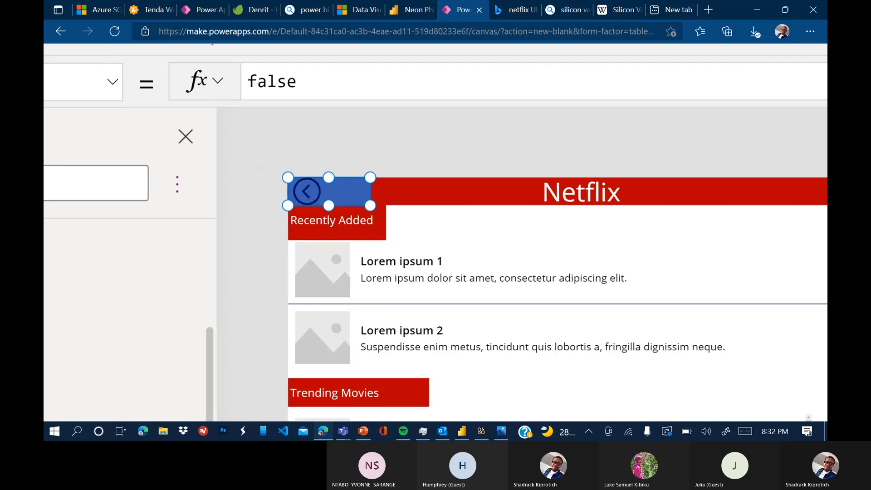
Set the fill color of the blank button behind the Back icon to white.
scroll(258, 167, "down", 3)
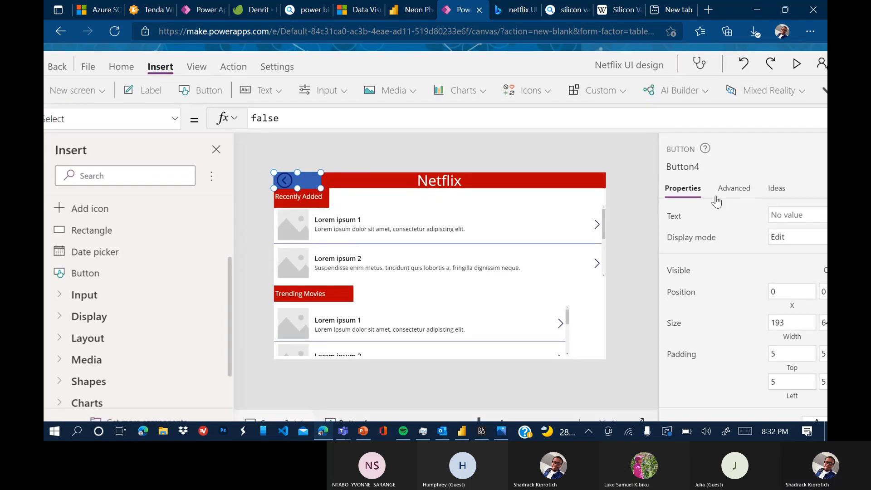
scroll(702, 248, "up", 1)
scroll(702, 248, "down", 1)
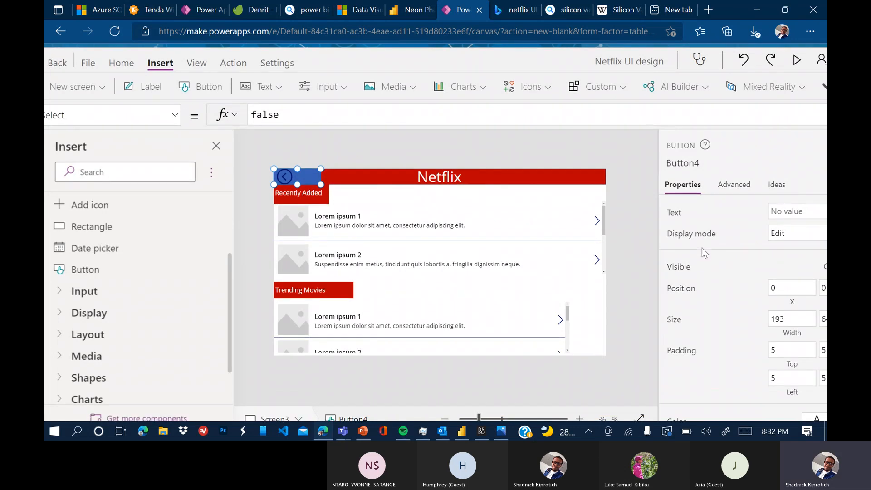
scroll(702, 248, "down", 1)
scroll(702, 248, "down", 1)
scroll(778, 311, "down", 3)
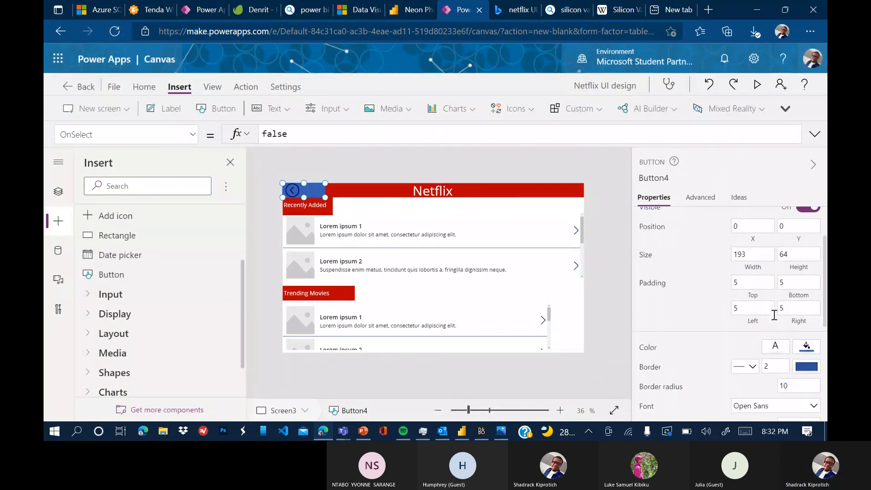
left_click(805, 341)
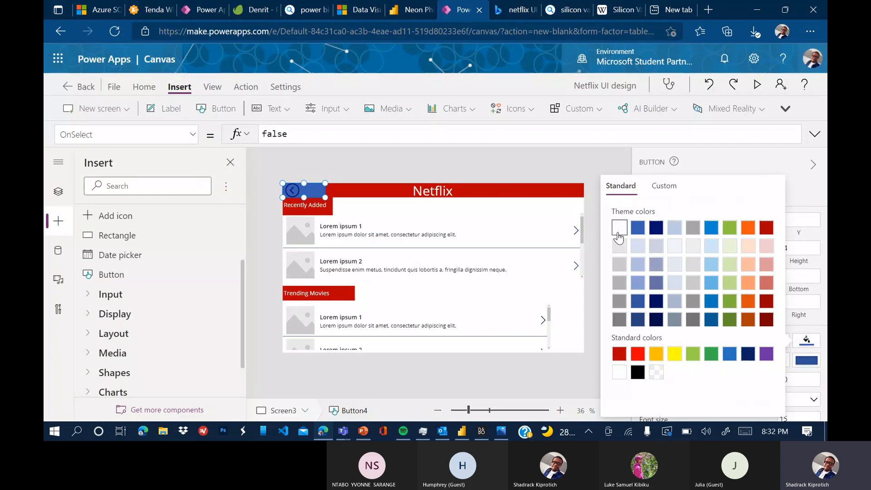
left_click(618, 227)
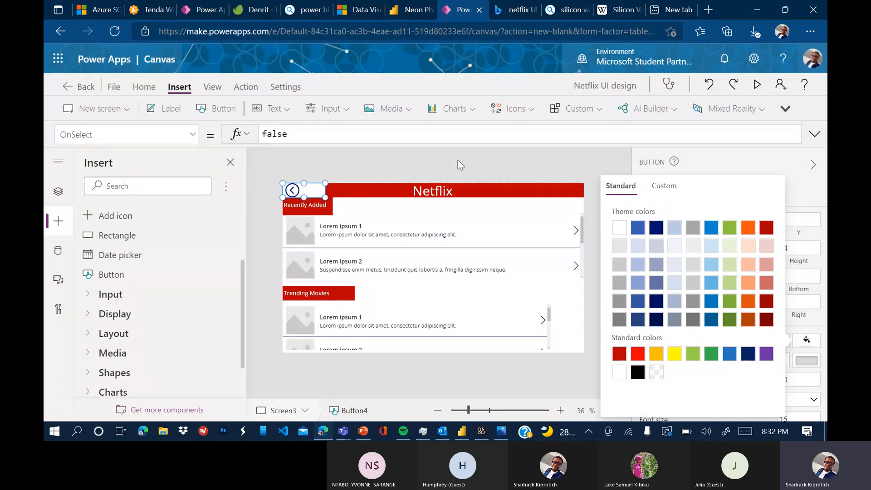
Set the color of the Back icon in Screen3's header to the dark red standard color.
left_click(292, 191)
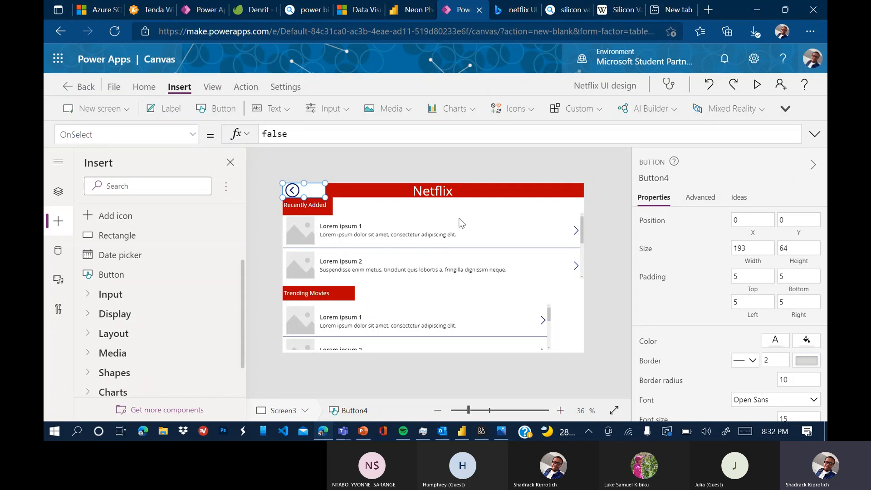
left_click(352, 232)
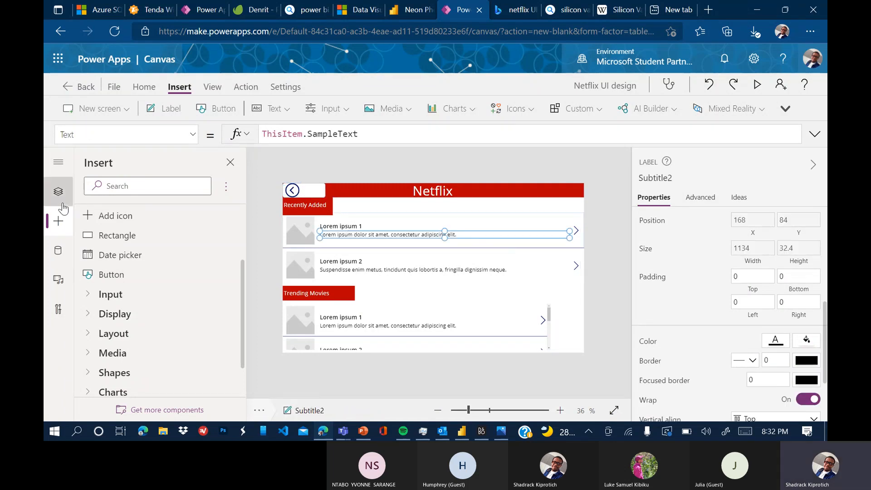
left_click(58, 192)
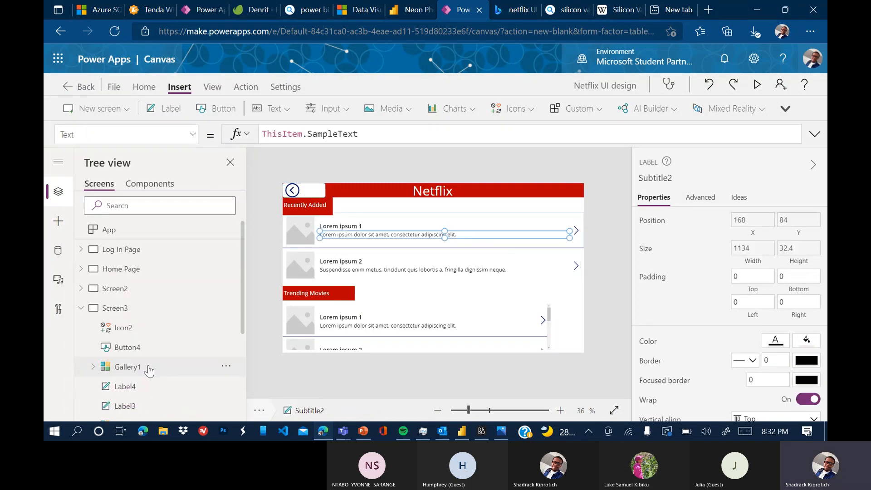
left_click(153, 332)
left_click(807, 341)
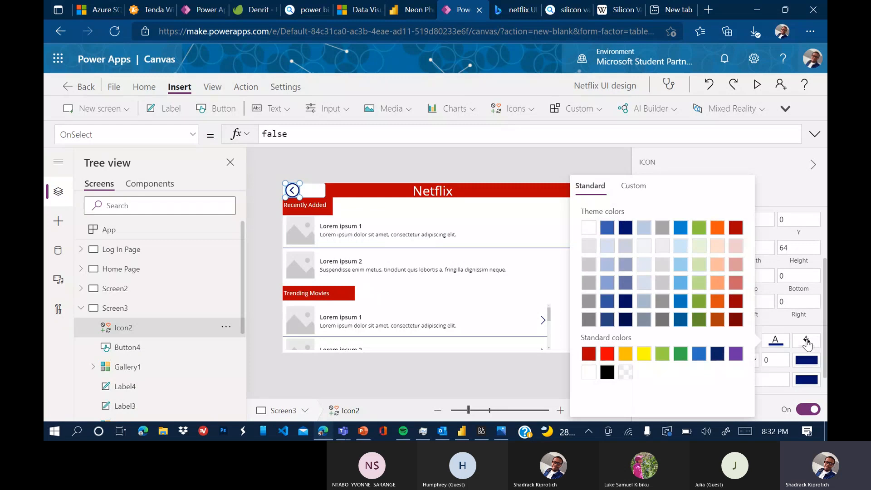
left_click(588, 353)
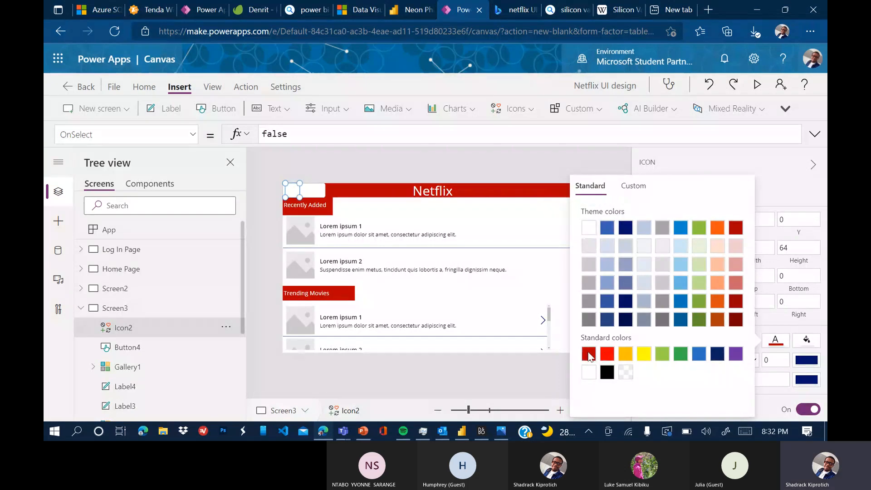
left_click(522, 157)
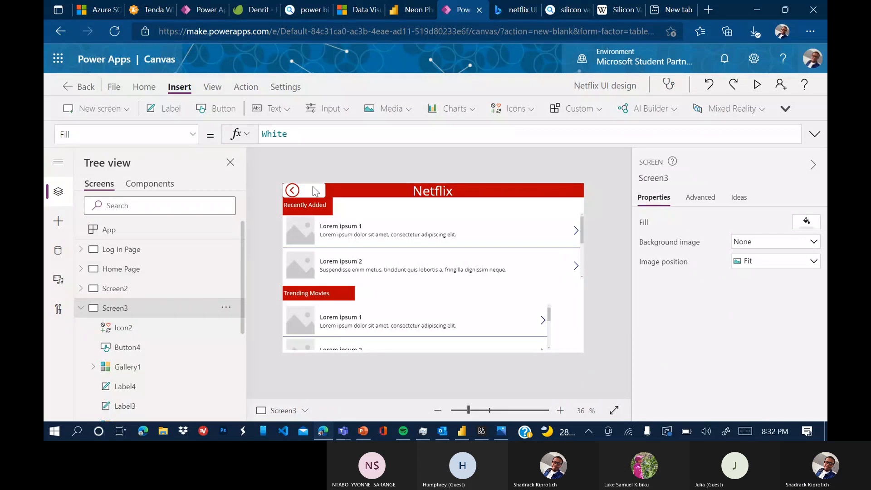
Make the blank button behind the Back icon navigate to 'Home Page' with the Fade transition.
left_click(290, 195)
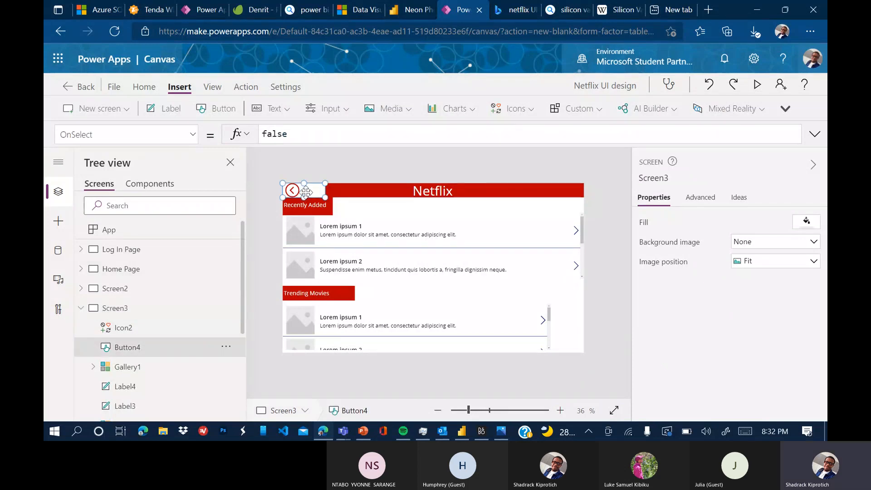
left_click(245, 88)
left_click(111, 110)
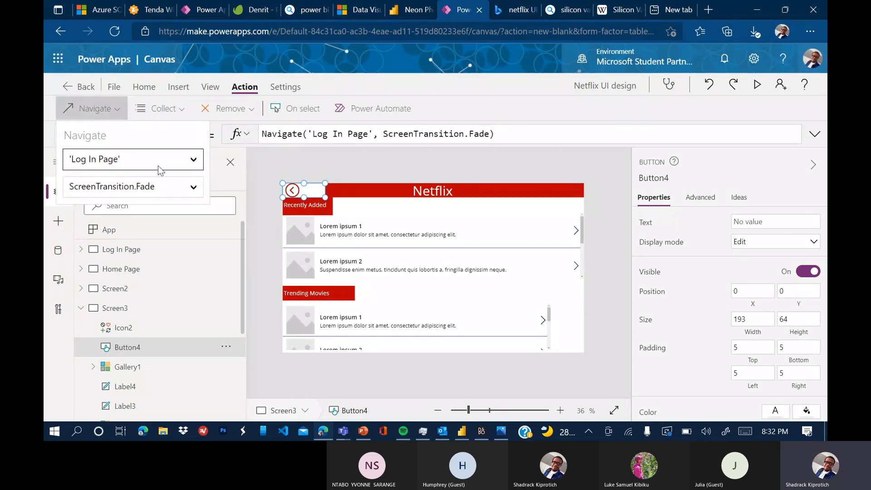
left_click(192, 161)
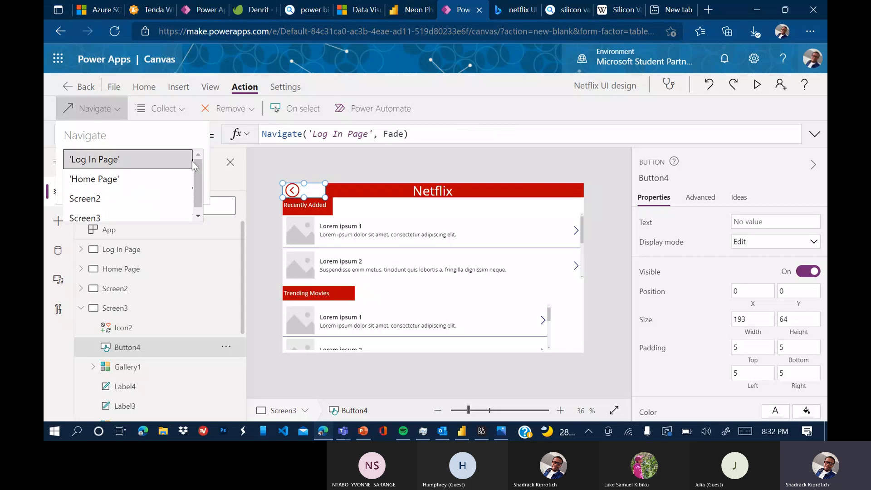
left_click(172, 179)
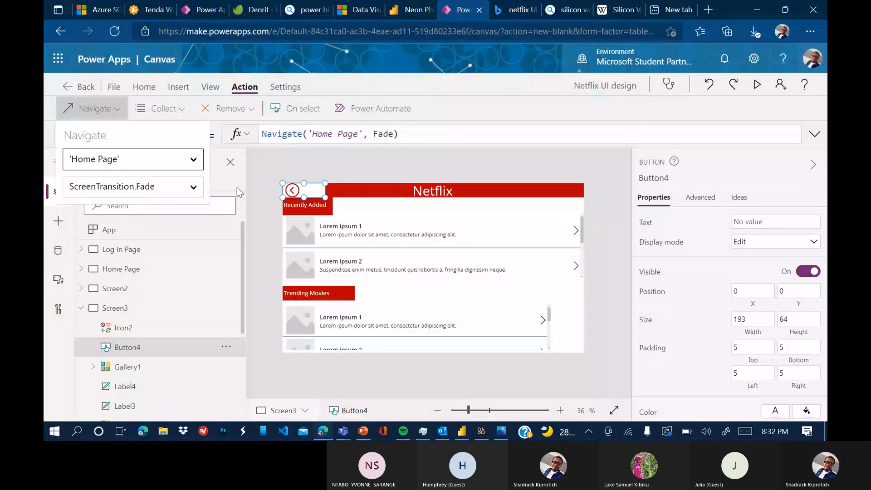
left_click(330, 153)
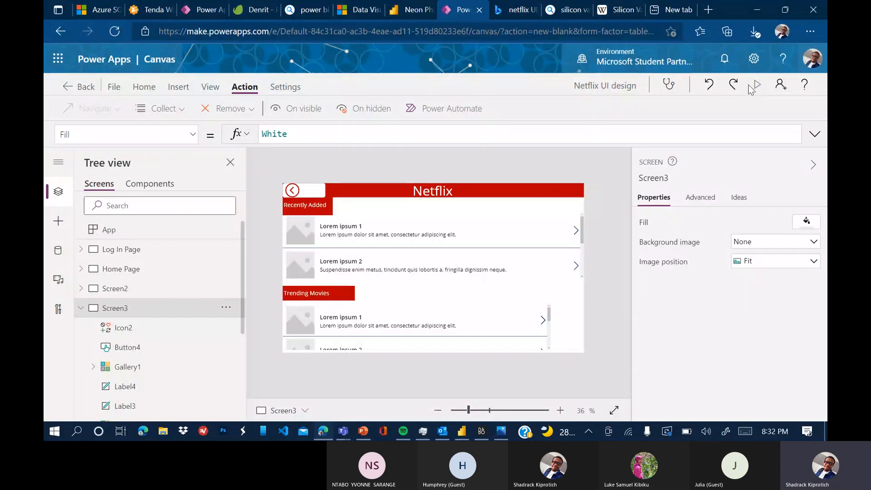
Preview the app from the Log In Page, fill in the username and password fields, and log in.
left_click(131, 250)
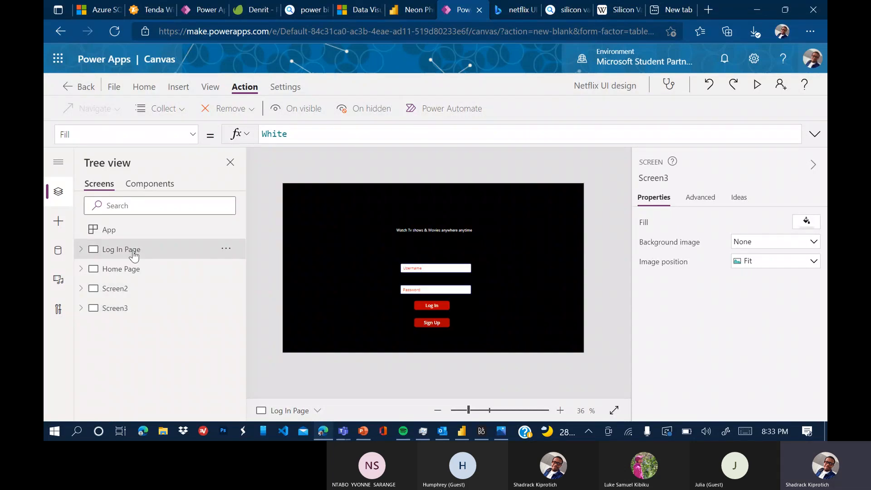
left_click(756, 86)
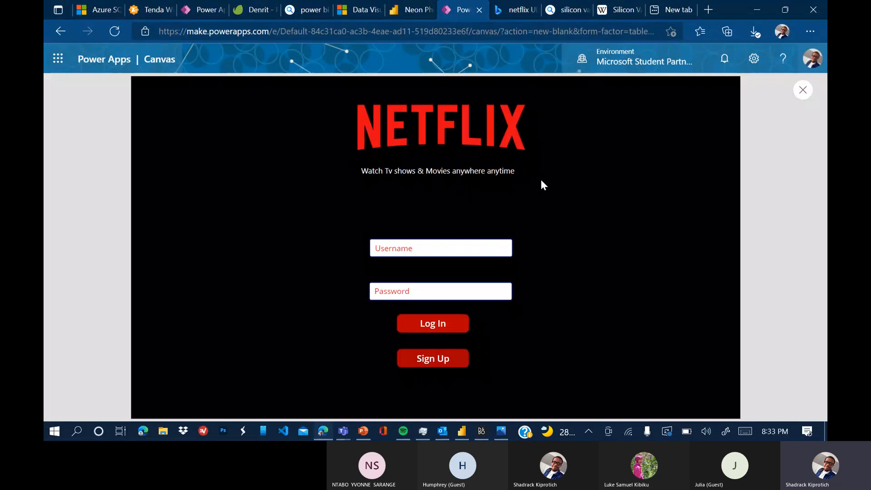
left_click(396, 249)
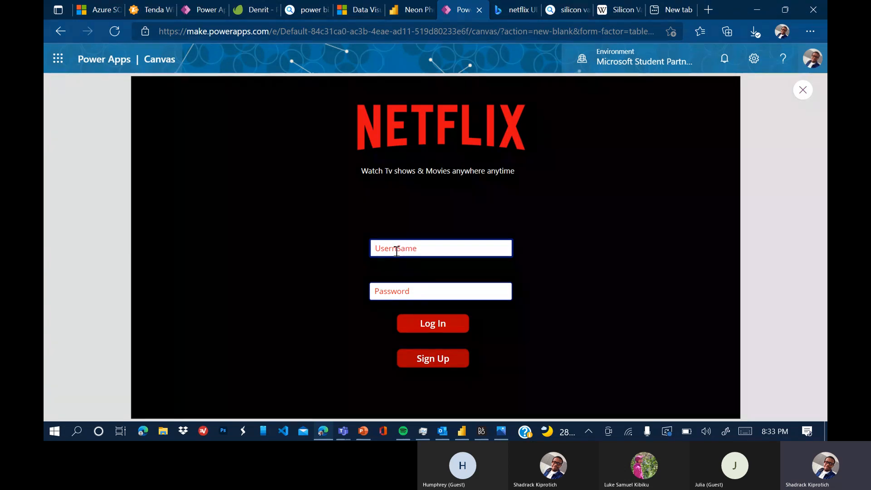
double_click(397, 251)
type("S")
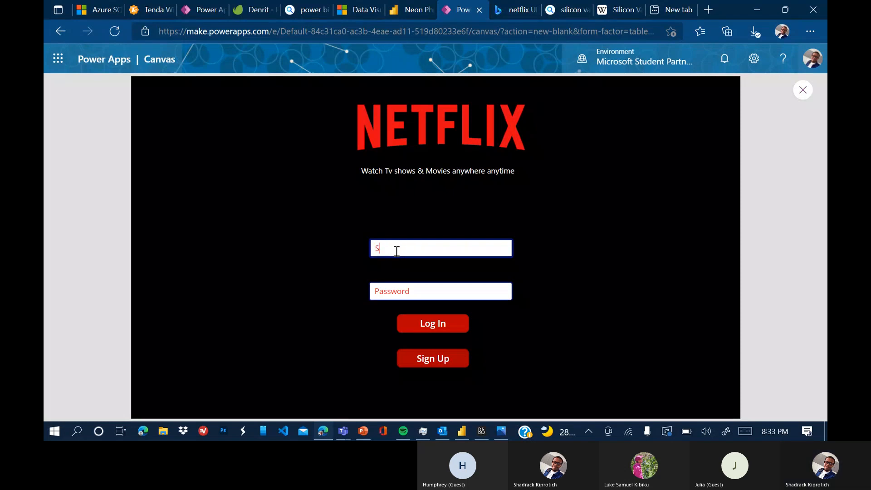
type("hadrack")
double_click(424, 288)
type("!@#")
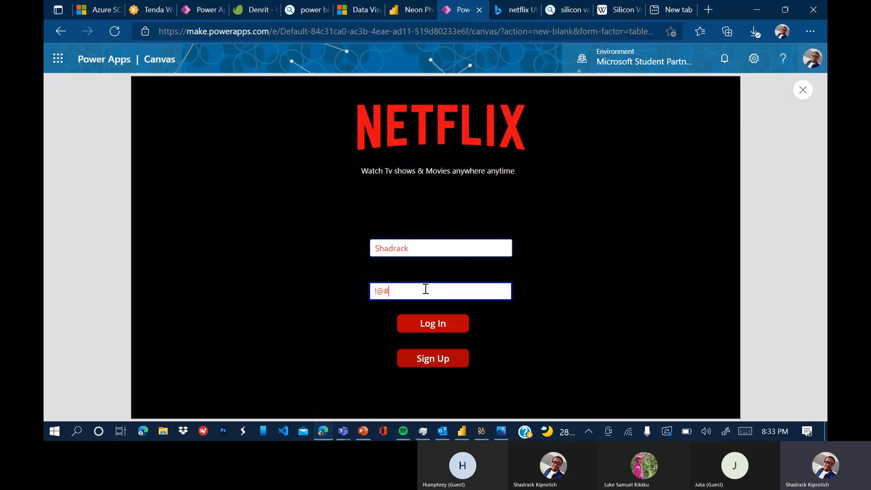
type("$%")
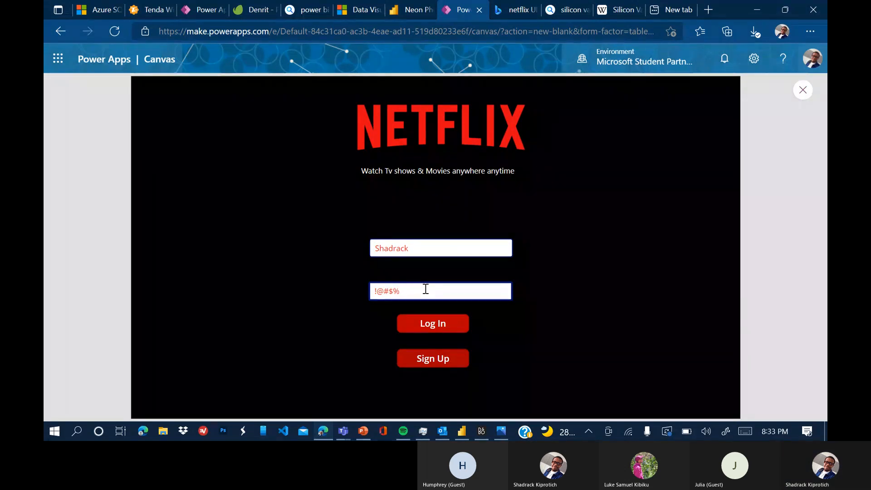
left_click(436, 326)
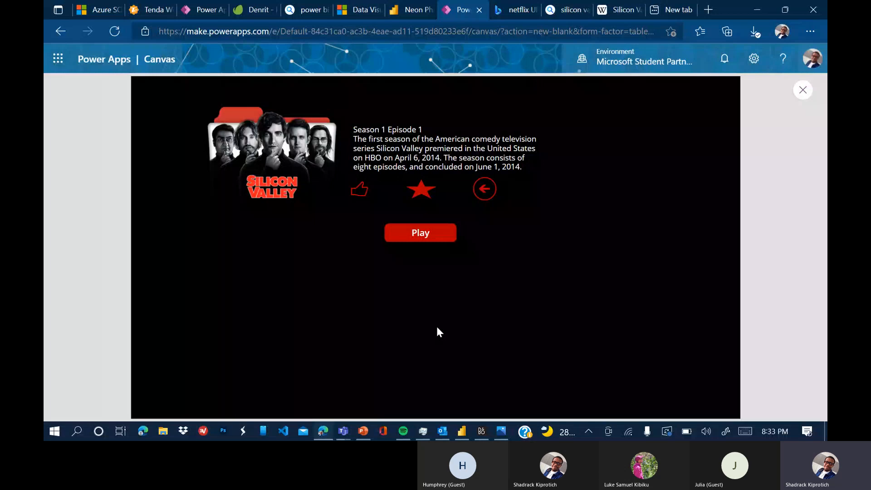
Test playing the video from the Silicon Valley page in the preview, and close the preview.
left_click(421, 233)
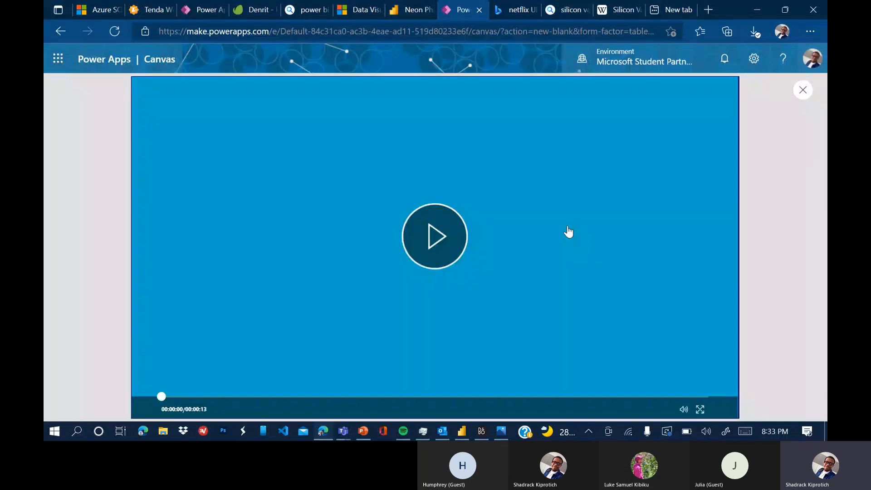
left_click(445, 254)
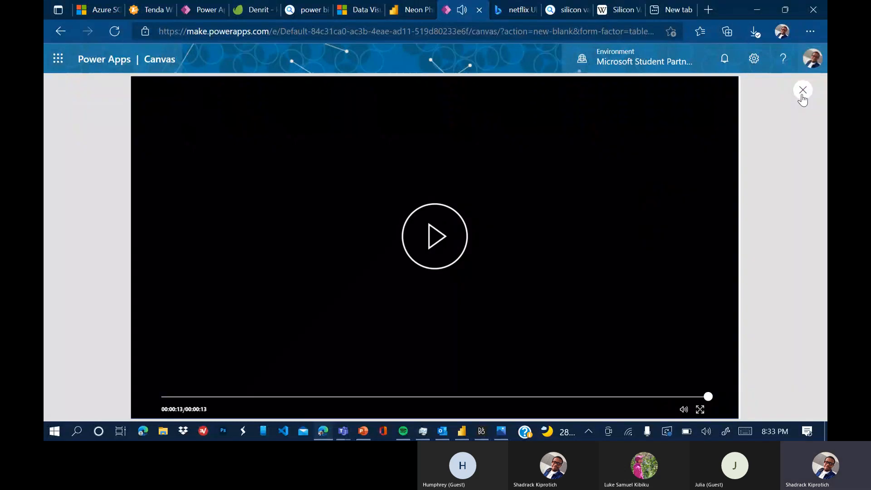
left_click(802, 93)
left_click(551, 291)
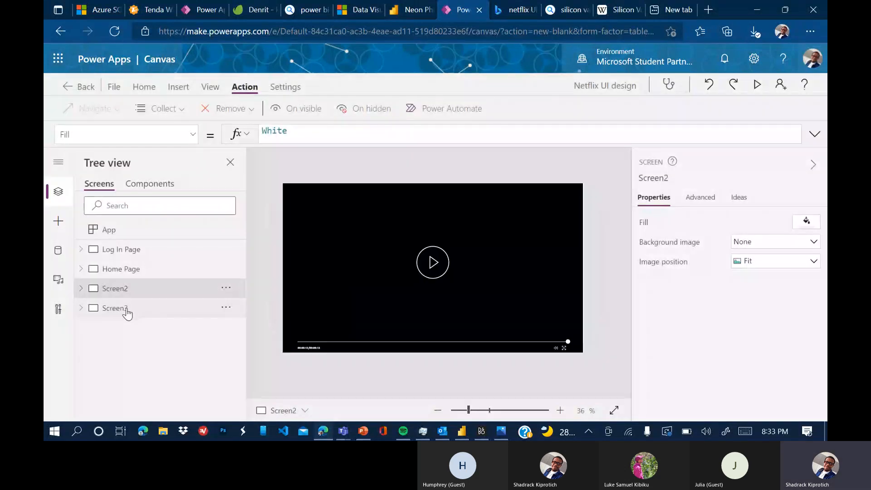
Make the Sign Up button on the Log In Page navigate to 'Home Page' with the Fade transition, and return to Screen3.
left_click(126, 310)
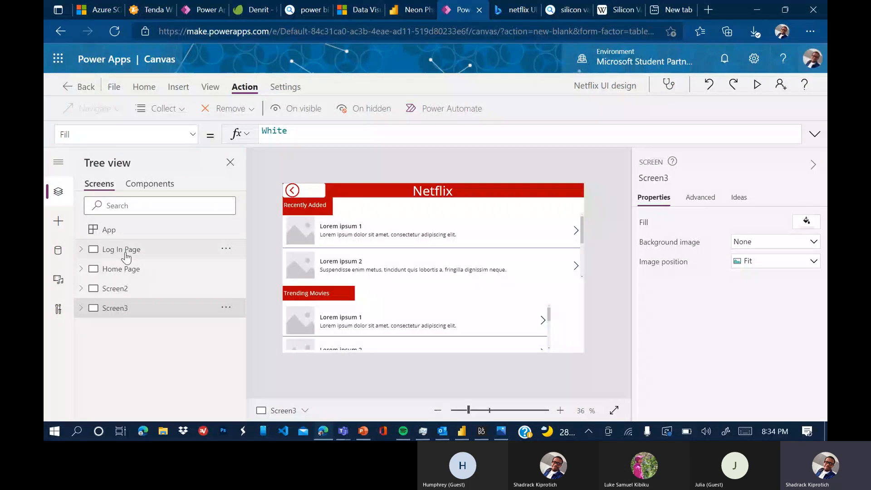
left_click(89, 253)
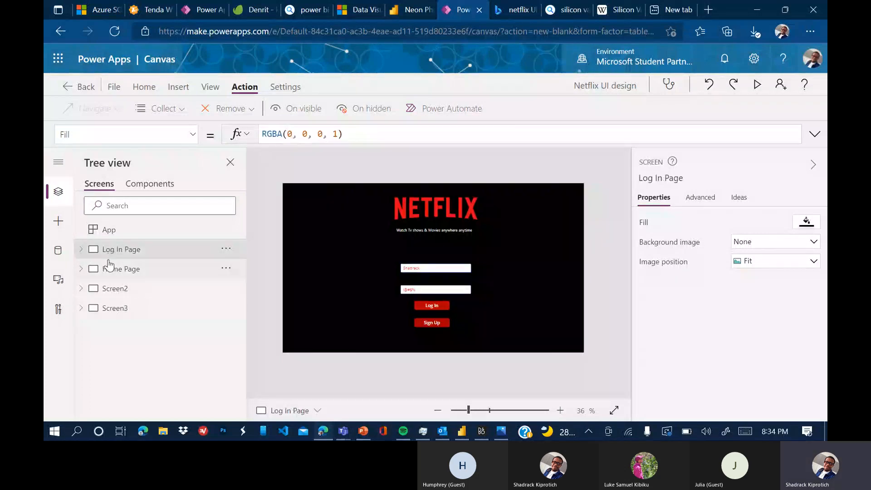
left_click(109, 267)
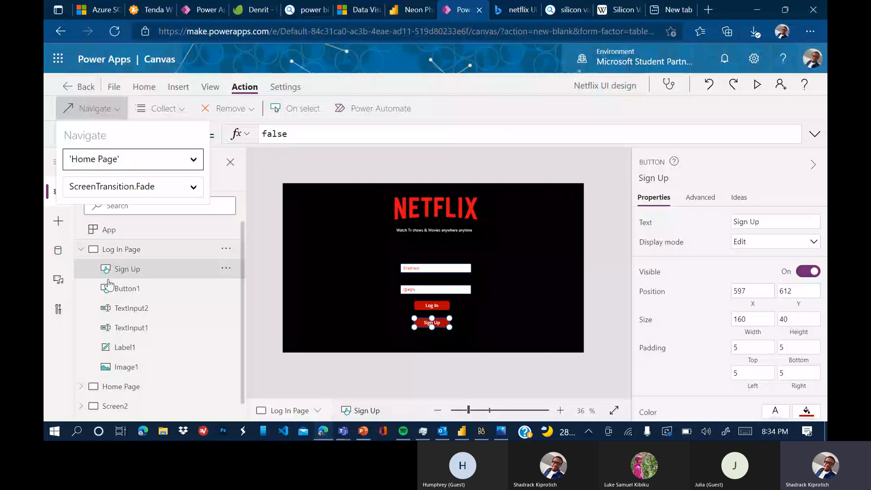
scroll(112, 358, "down", 1)
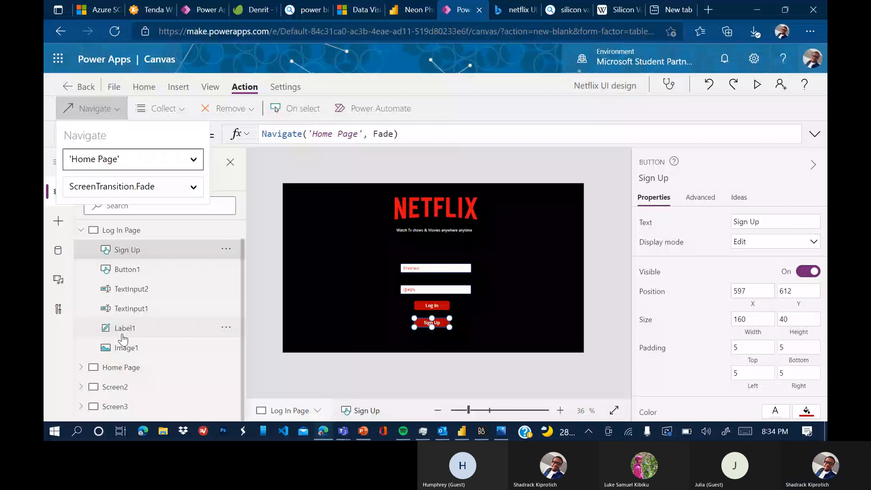
left_click(115, 406)
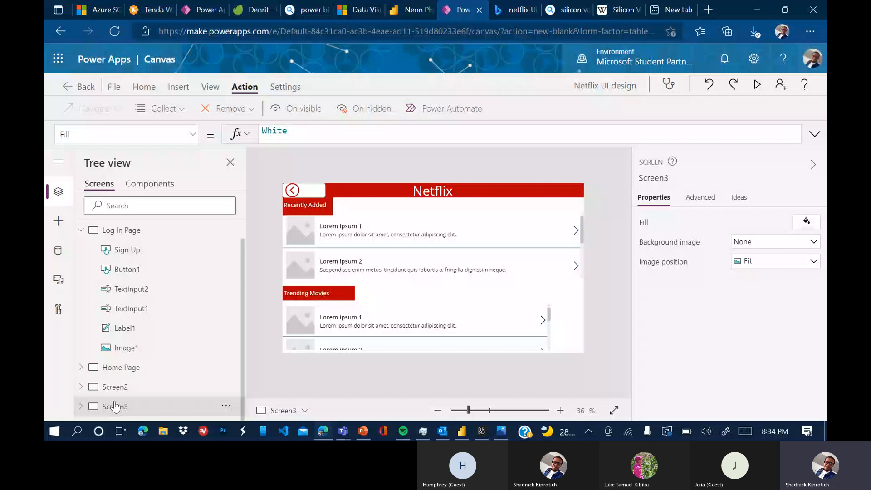
Make the Sign Up button on the Log In Page navigate to Screen3 with the Cover transition.
left_click(116, 249)
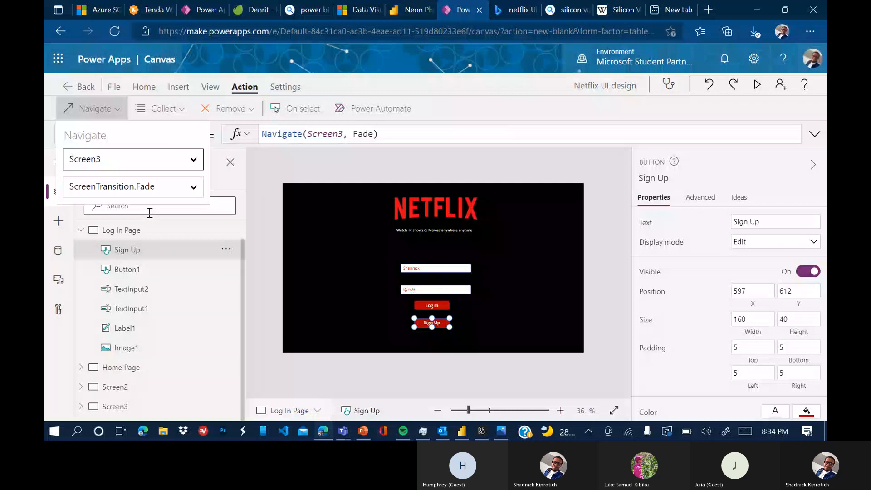
left_click(188, 189)
left_click(184, 205)
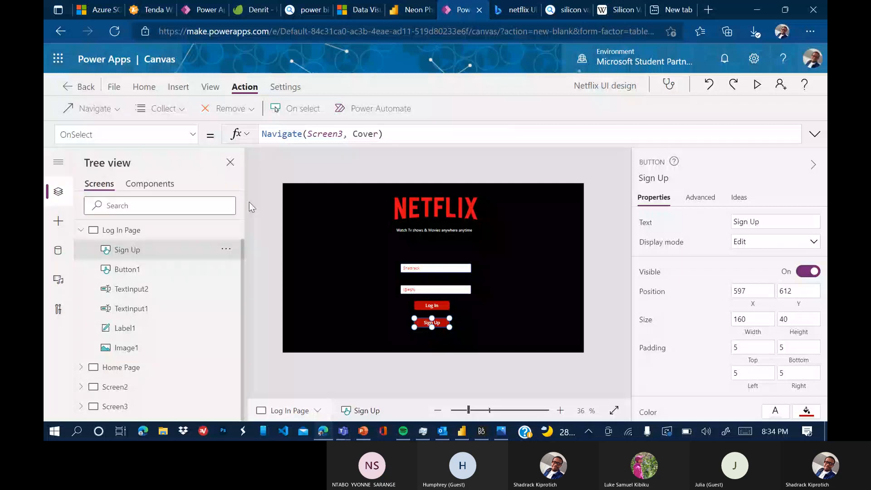
Check the navigation target and transition of the Log In button on the Log In Page.
left_click(479, 310)
left_click(432, 306)
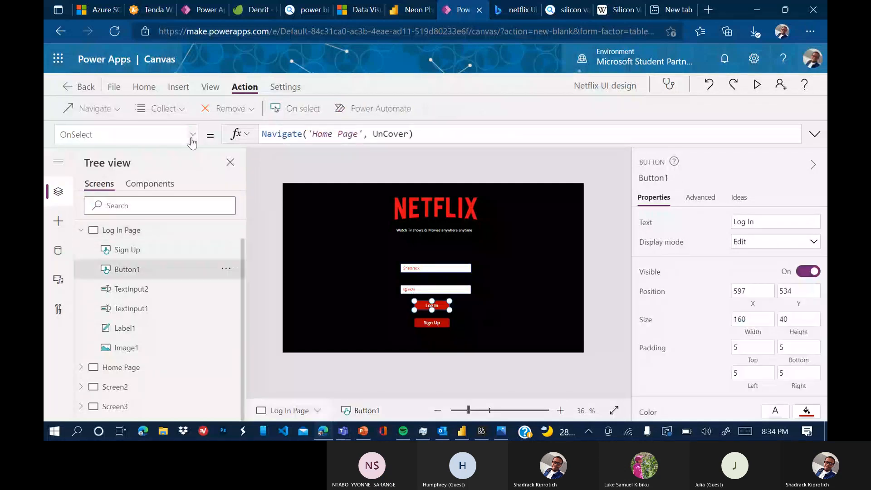
left_click(192, 135)
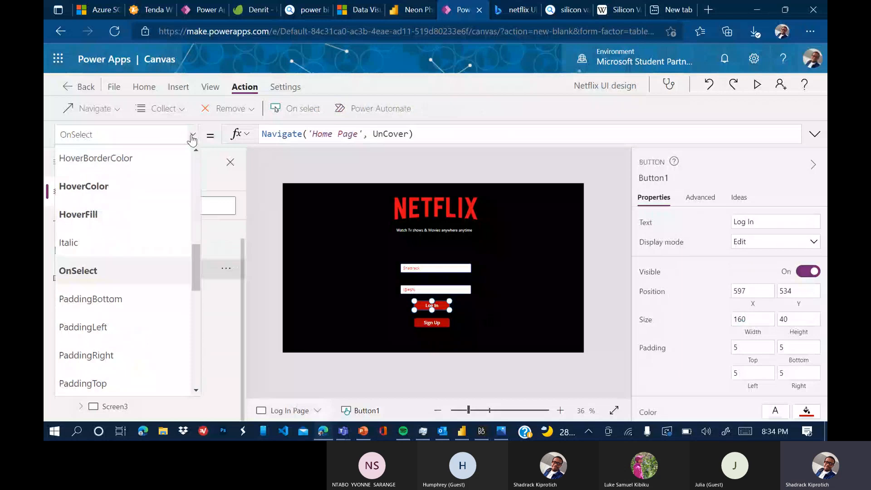
left_click(94, 109)
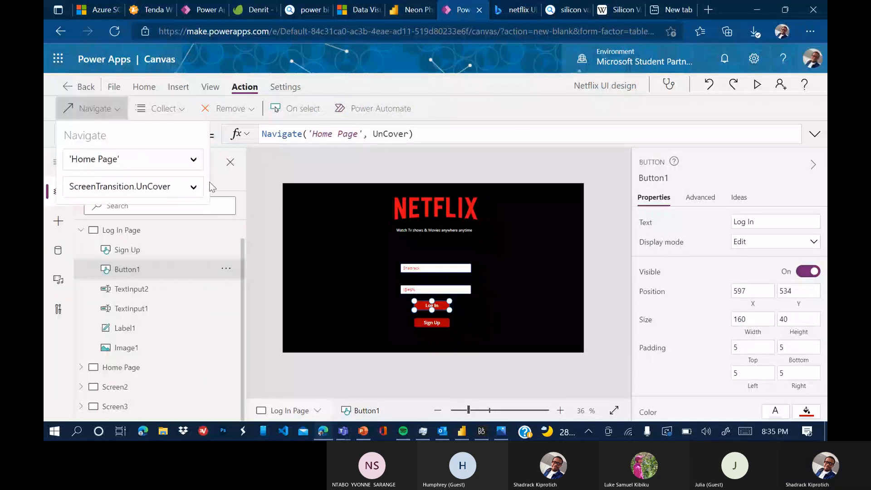
left_click(502, 337)
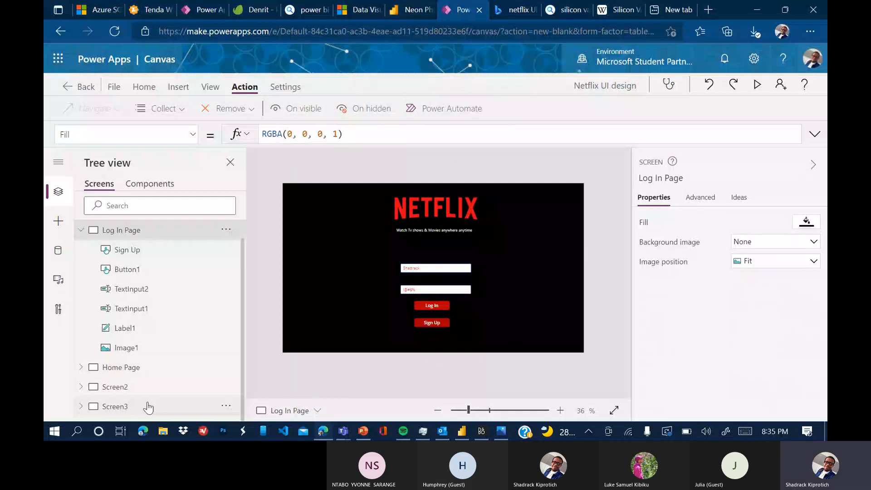
Preview the app from the Log In Page, test Sign Up and the back button, and return to the Log In Page in the editor.
key("F5")
left_click(425, 359)
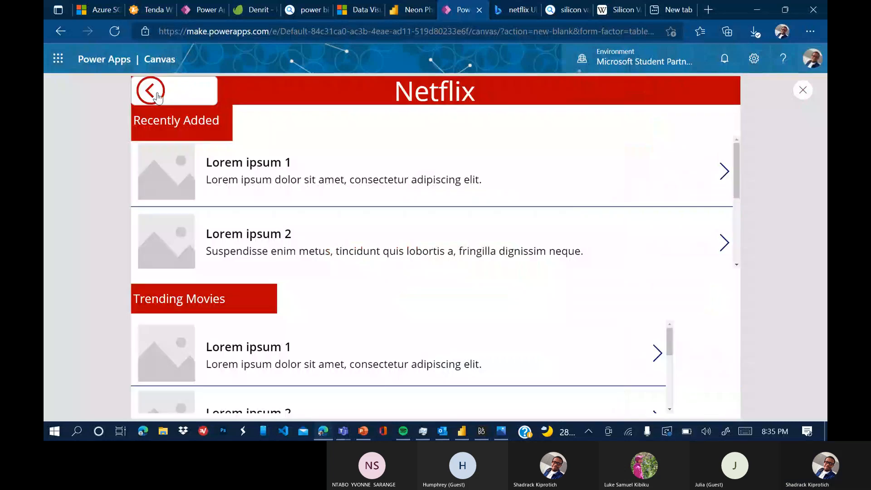
left_click(197, 93)
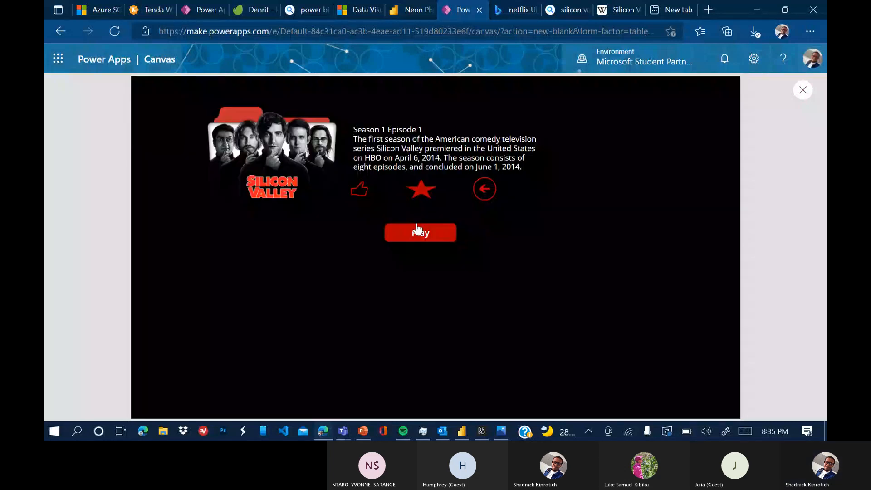
left_click(806, 97)
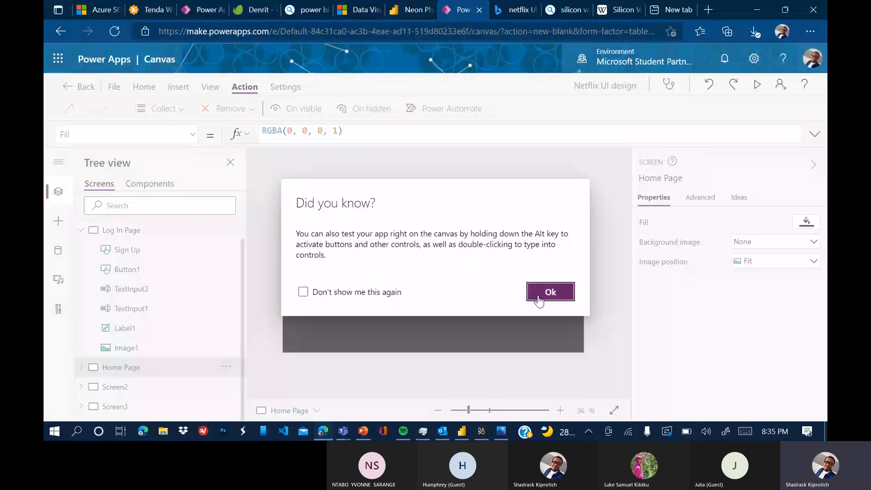
left_click(539, 299)
left_click(149, 231)
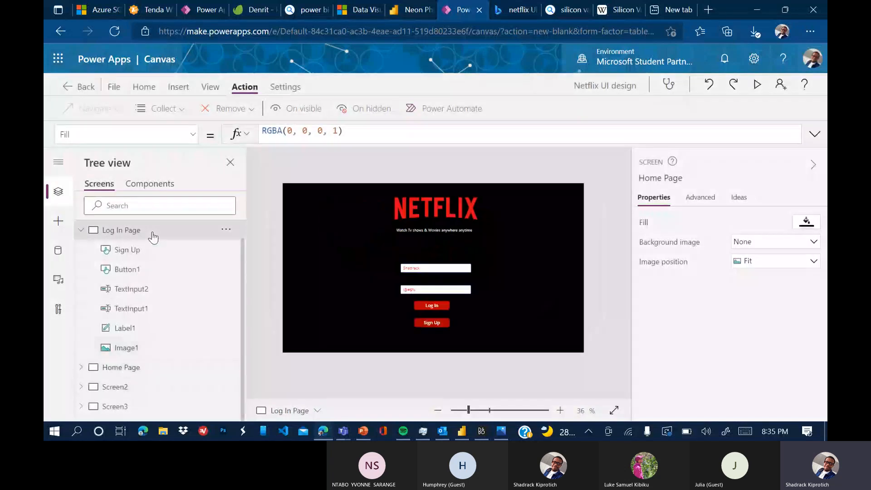
Preview the app again, sign up, and test scrolling through the Recently Added and Trending Movies galleries.
left_click(757, 85)
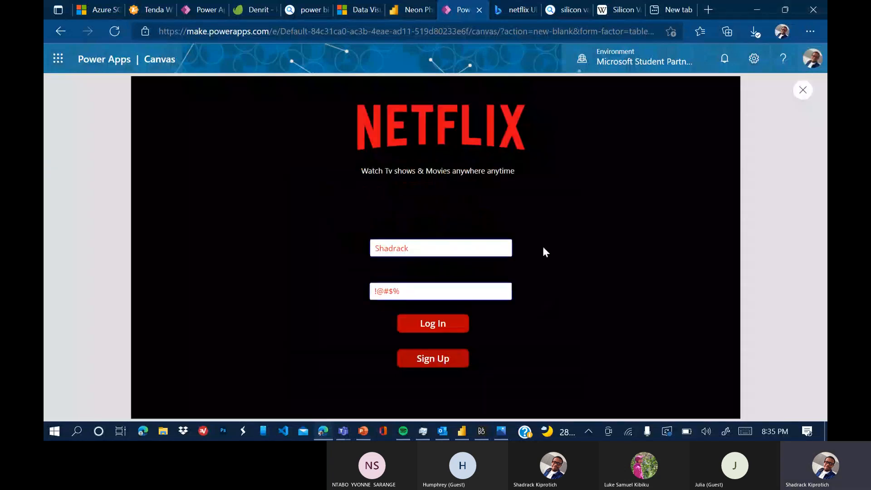
left_click(445, 361)
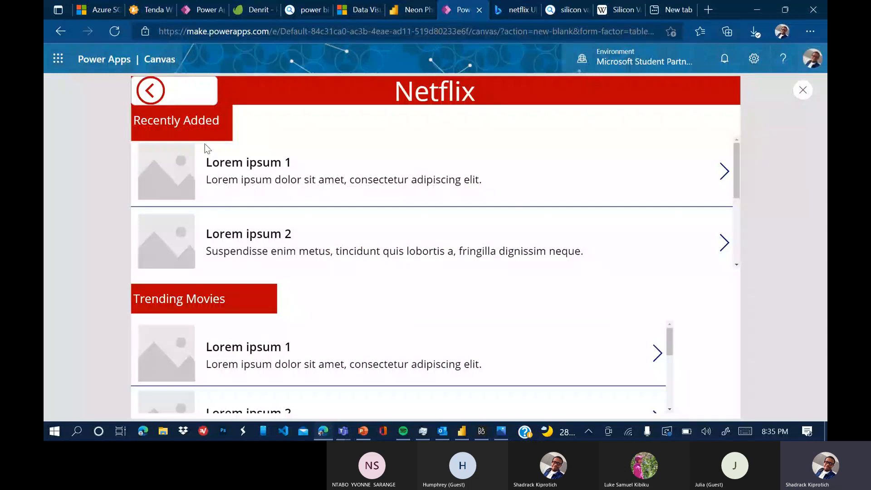
scroll(286, 231, "down", 1)
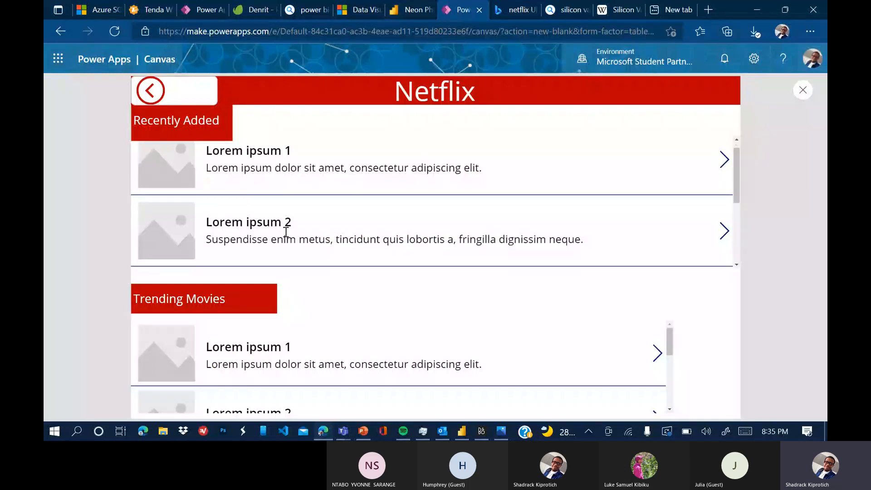
scroll(286, 232, "down", 3)
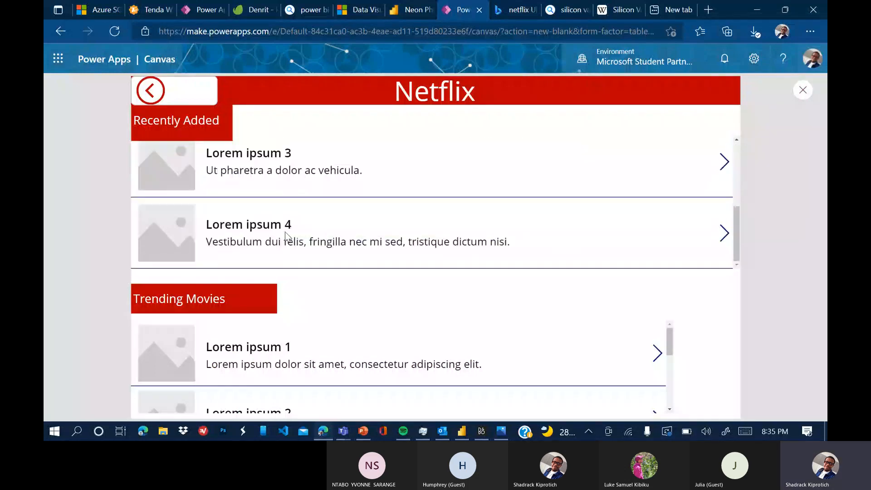
scroll(286, 232, "up", 3)
scroll(236, 369, "down", 2)
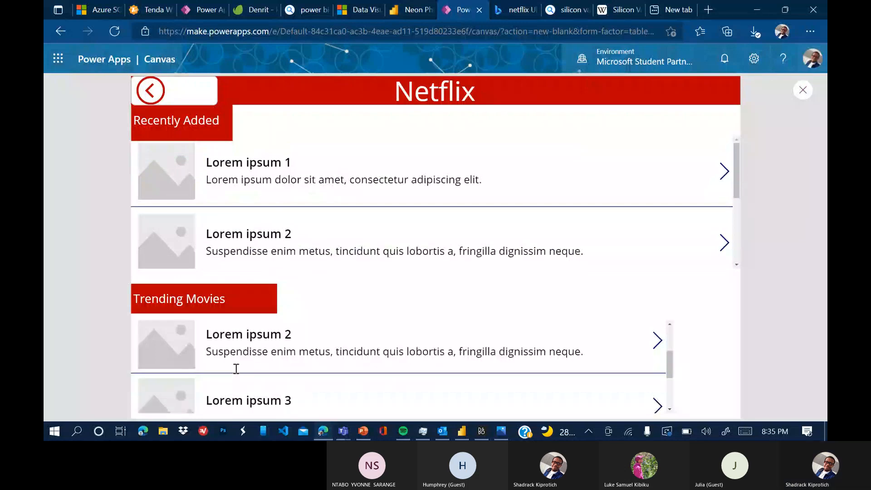
scroll(236, 369, "down", 2)
scroll(244, 358, "up", 4)
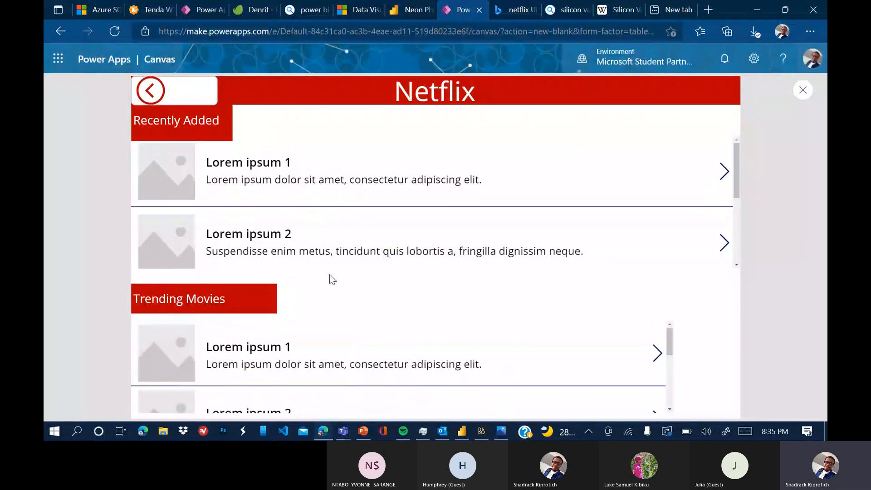
left_click_drag(737, 174, 734, 250)
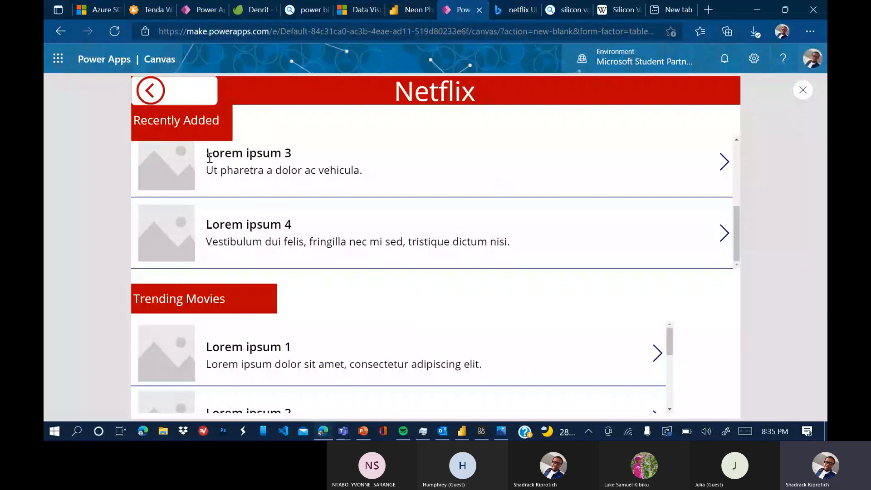
Go back from the movie list to the Home Page in the preview, and close the preview.
left_click(205, 104)
left_click(798, 96)
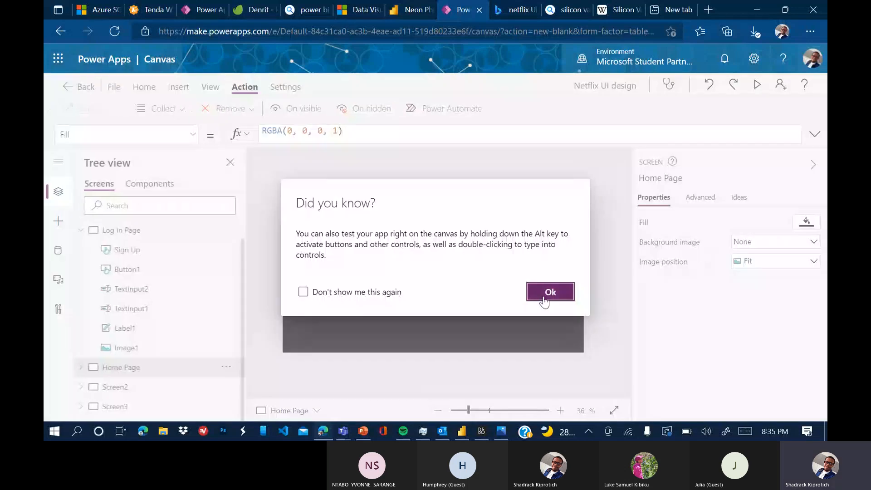
left_click(550, 292)
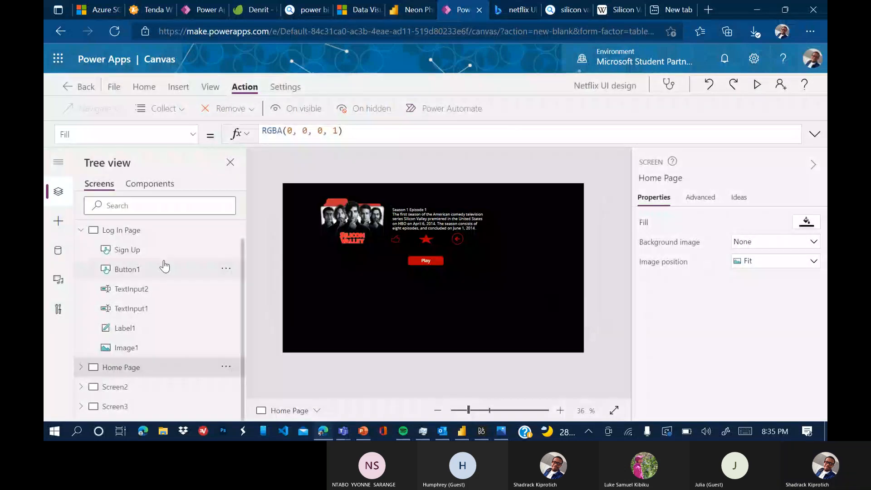
Collapse the Log In Page in the screen tree and add a new blank screen to the app.
left_click(81, 231)
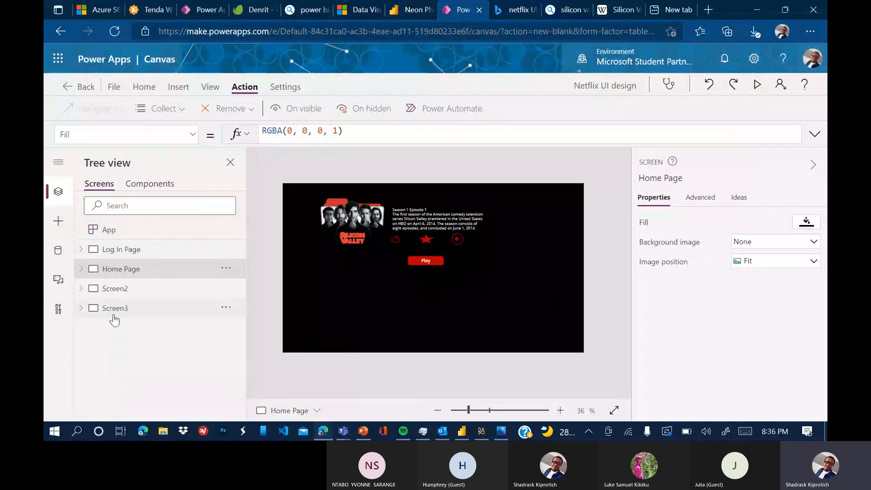
left_click(146, 87)
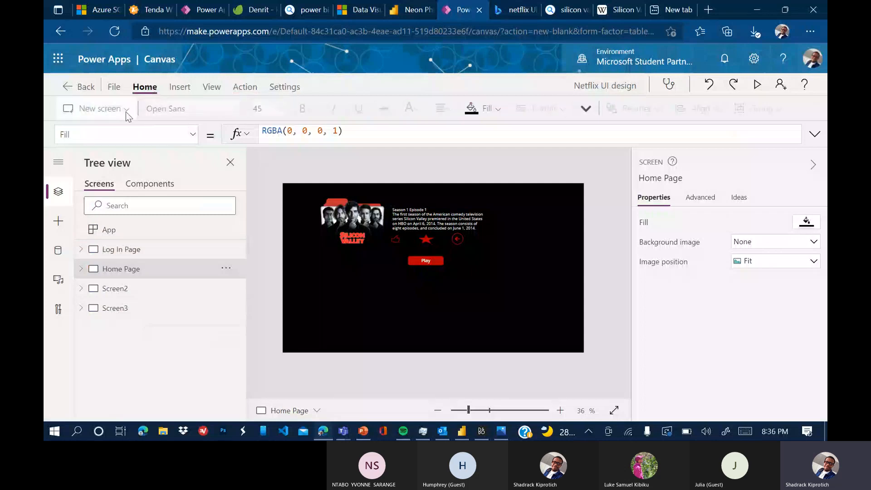
left_click(126, 111)
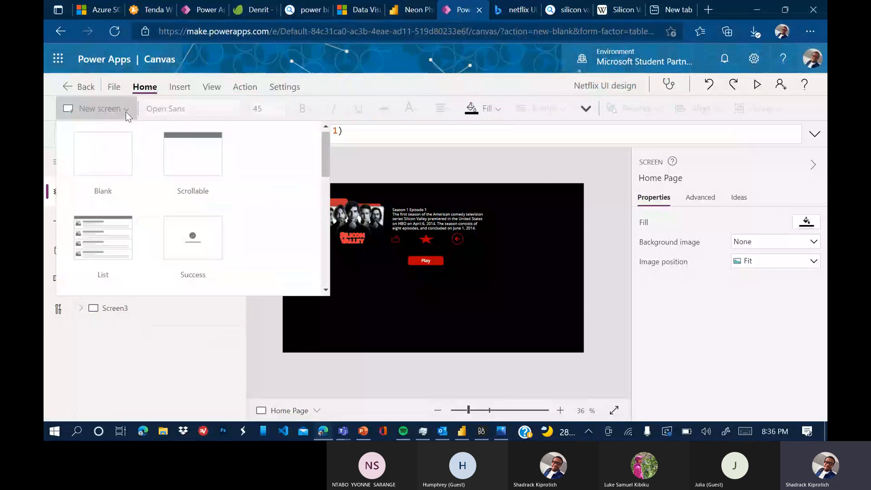
left_click(96, 169)
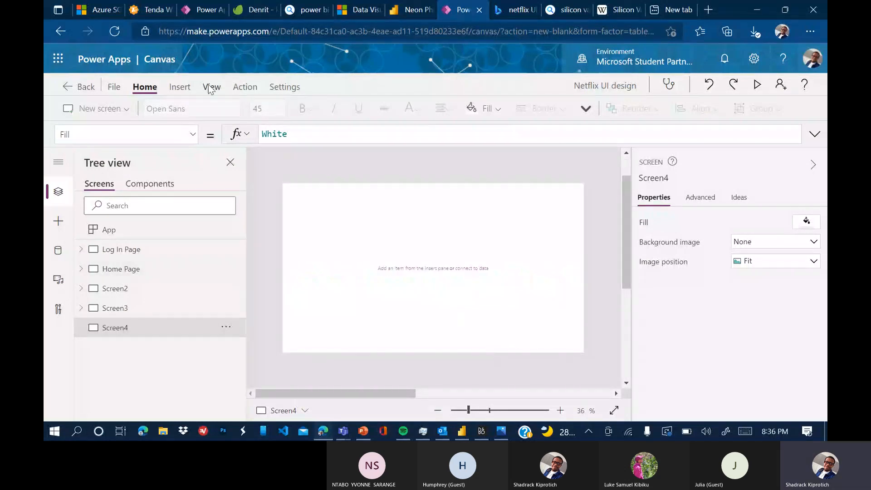
Insert a Power BI tile on the new blank screen and set its workspace to My Workspace.
left_click(182, 88)
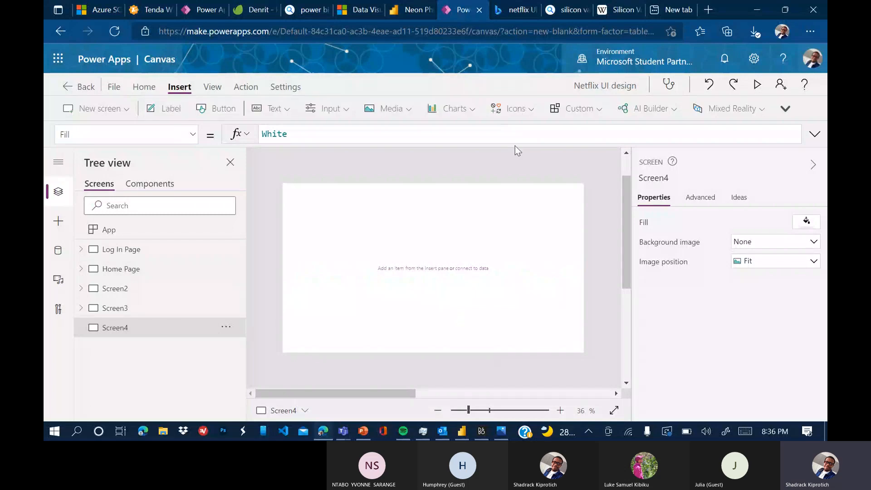
left_click(475, 113)
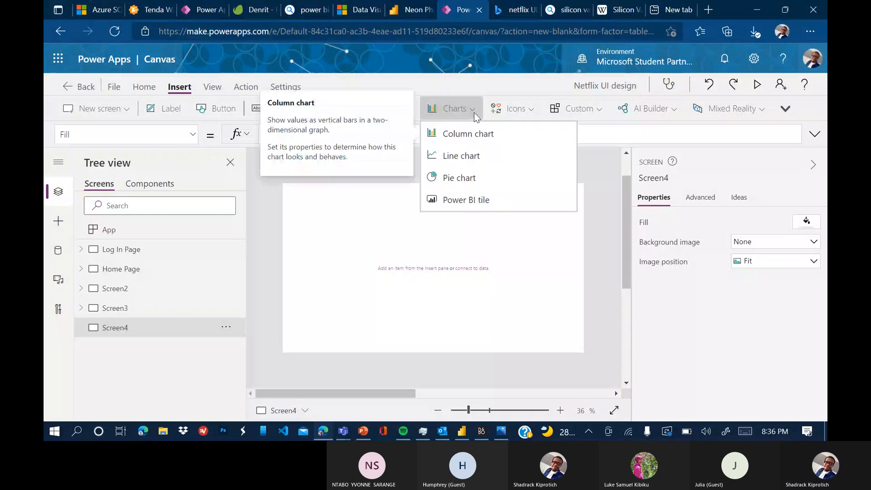
left_click(482, 195)
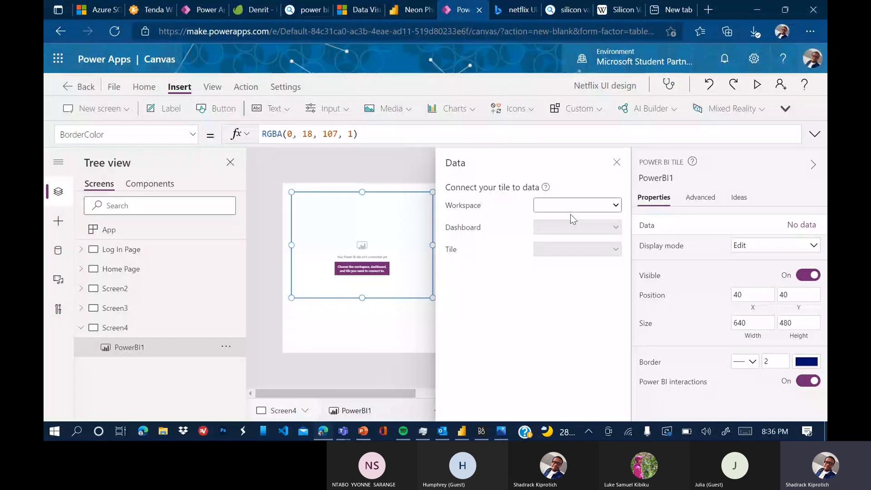
left_click(616, 206)
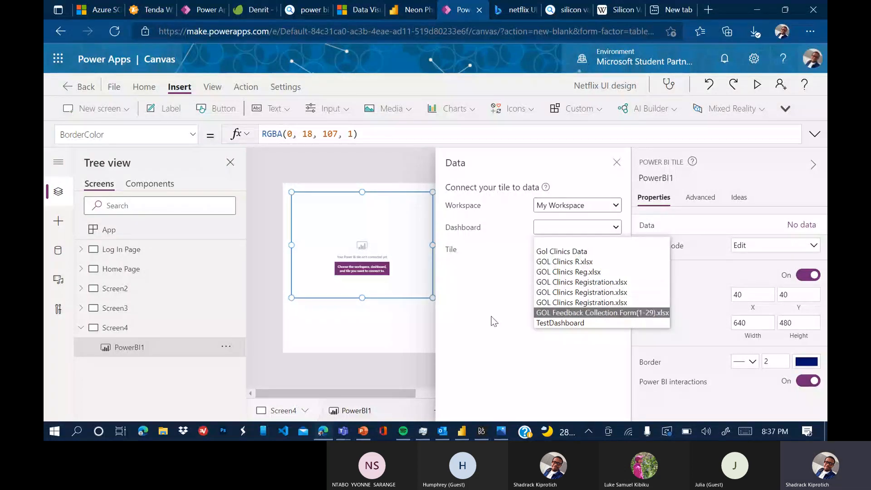
left_click(364, 303)
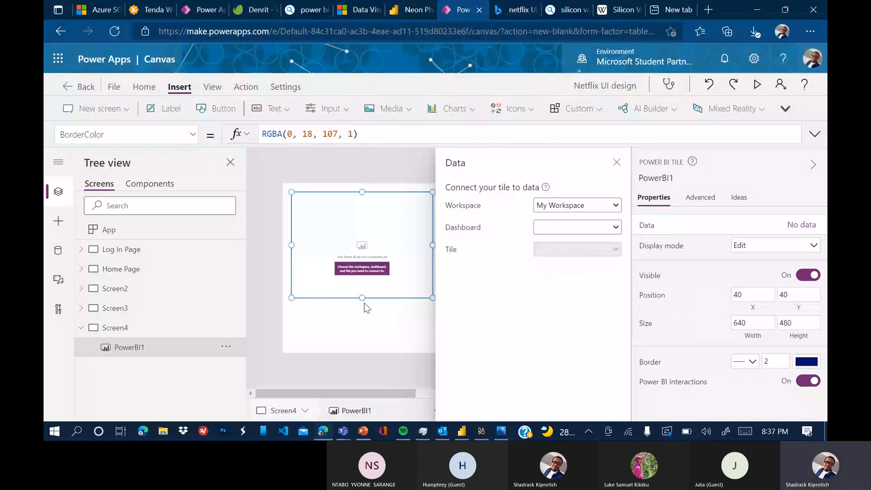
left_click(364, 304)
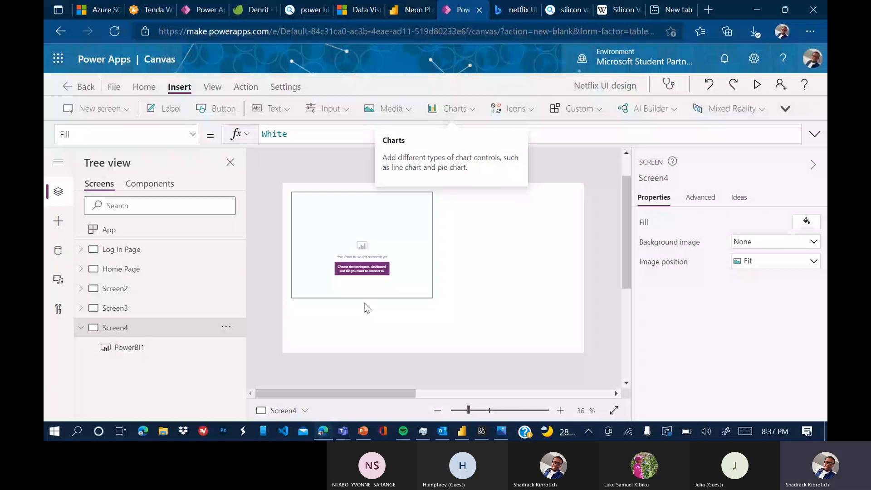
Switch to Power BI and look through the Neon Phone Date report, the recently opened content and the reports available in Power BI Desktop.
left_click(403, 18)
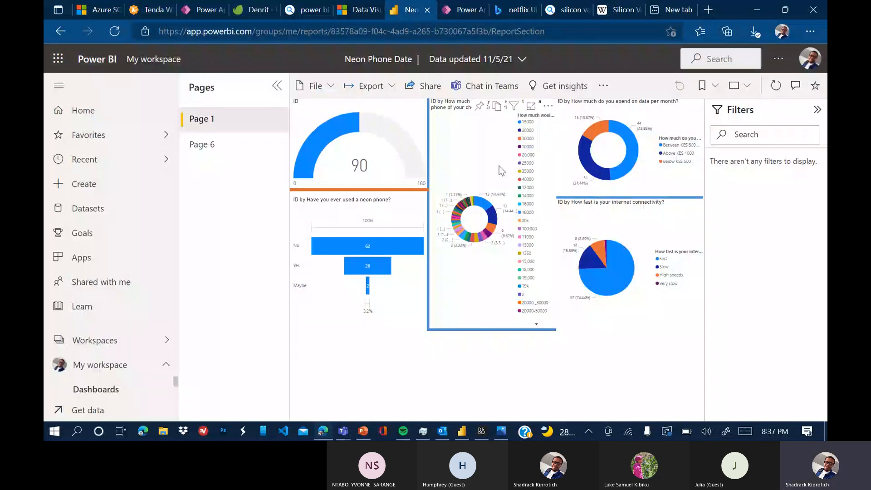
left_click(202, 145)
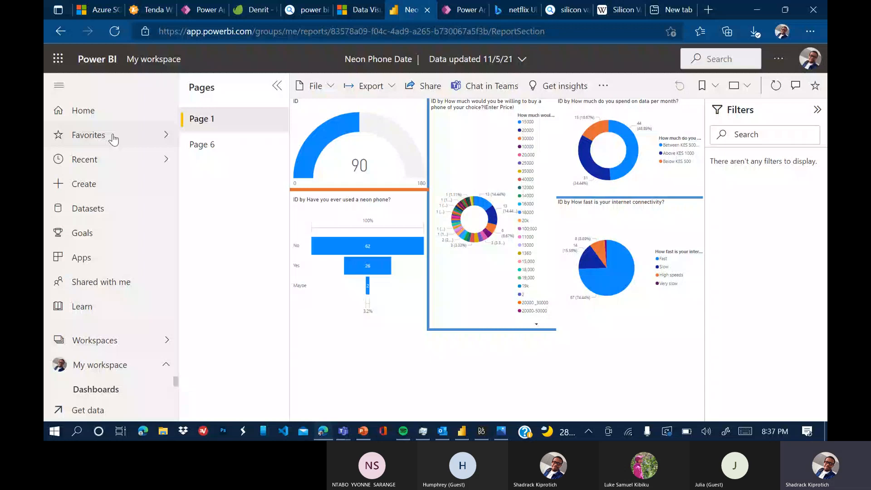
left_click(113, 159)
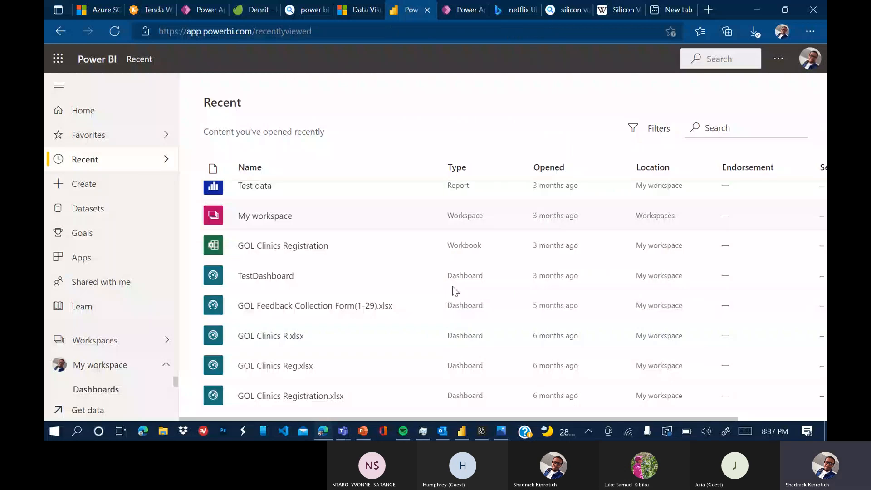
left_click(462, 431)
left_click(60, 31)
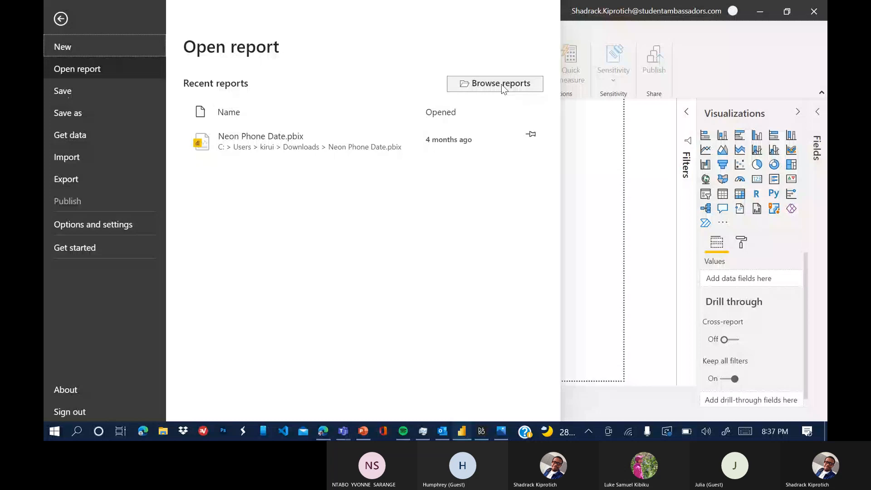
Return to Power Apps and connect the Power BI tile to the GOL Clinics Reg.xlsx dashboard and its GOL Clinics Reg.xlsx tile.
key("alt+Tab")
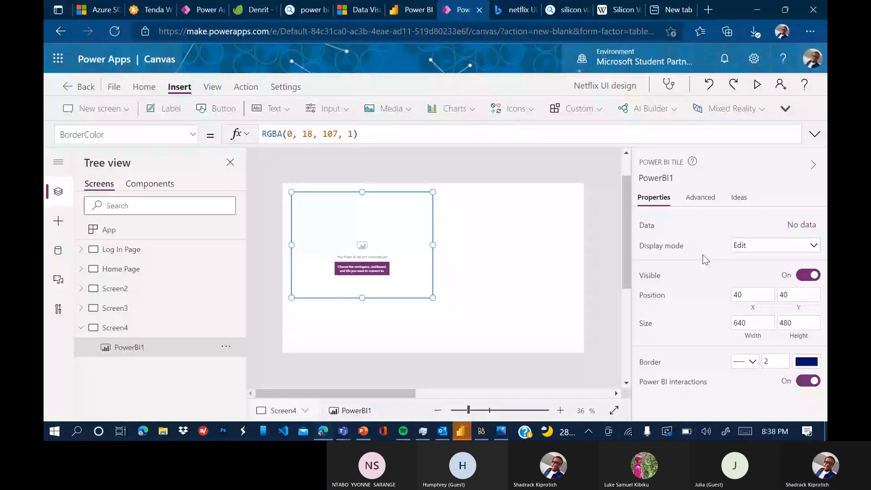
left_click(639, 227)
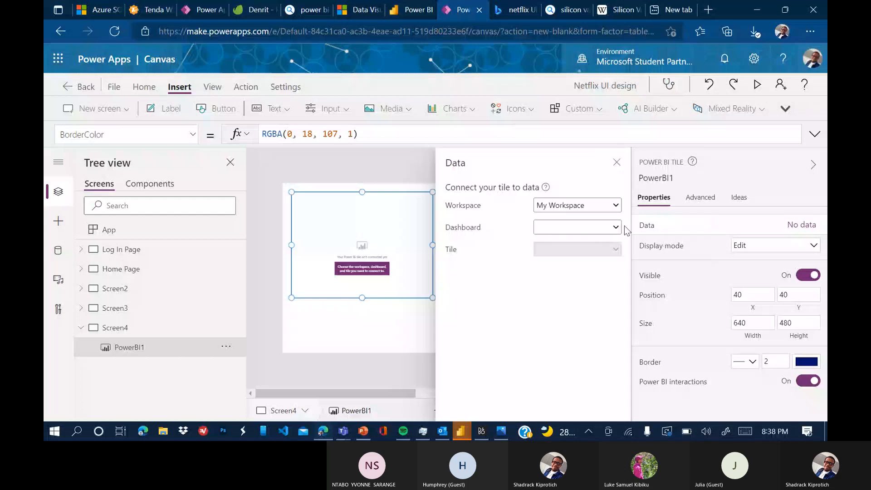
left_click(620, 227)
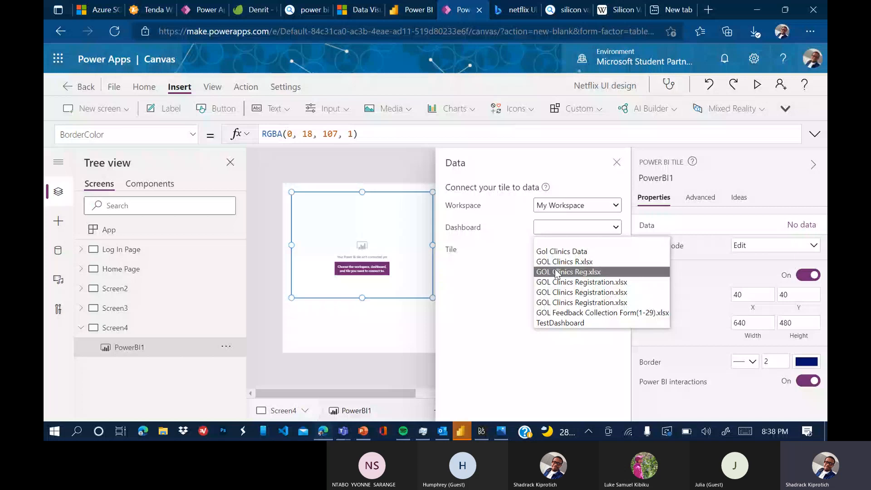
key("alt+Tab")
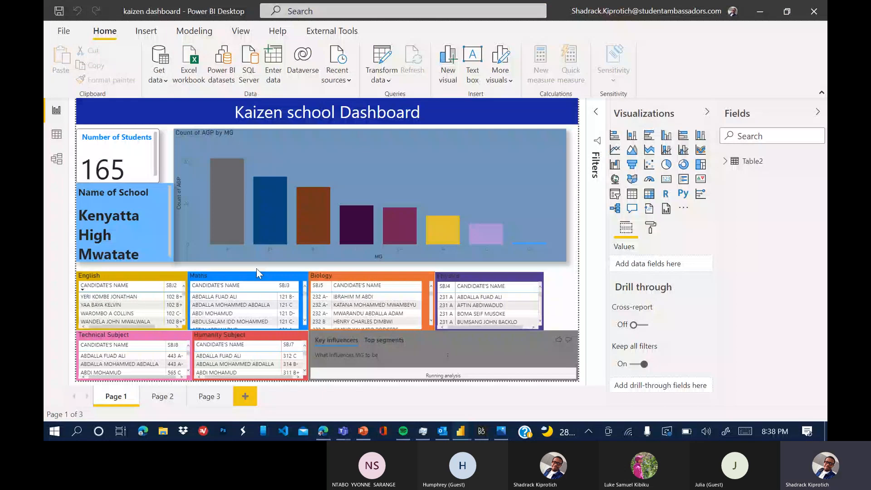
key("alt+Tab")
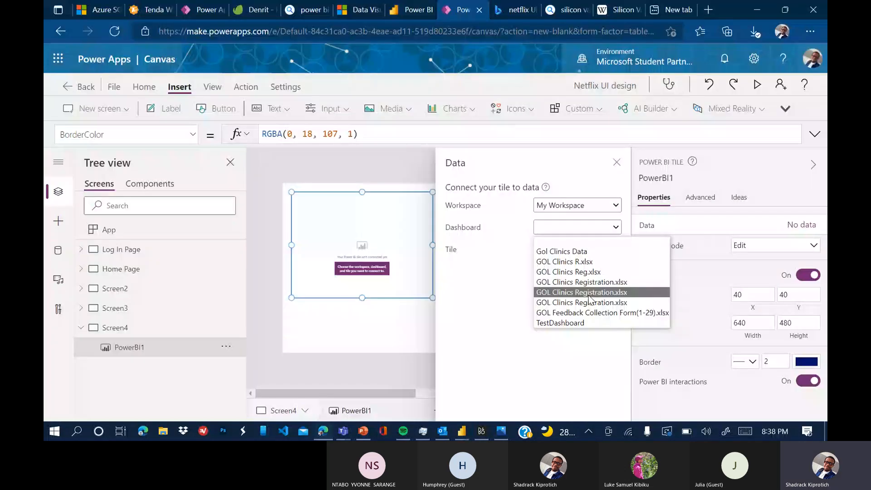
left_click(594, 272)
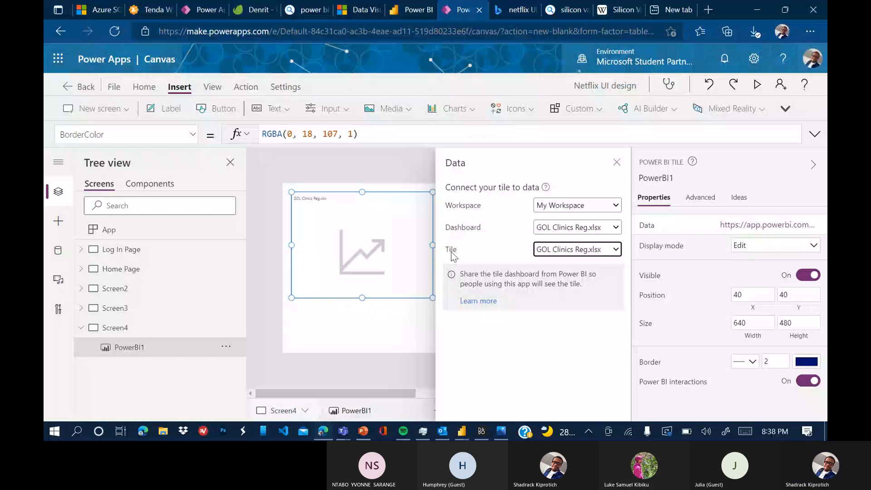
left_click(617, 162)
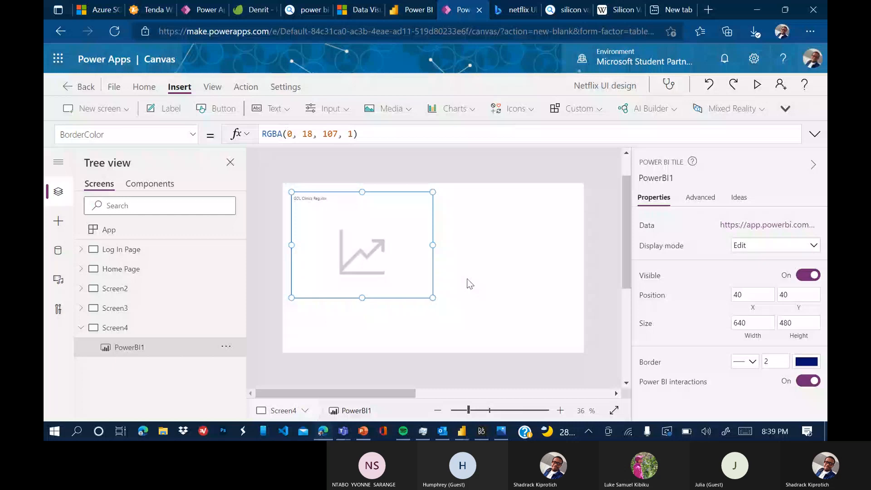
Enlarge the Power BI tile to about 1284 by 705 and check it in the app preview.
left_click_drag(433, 298, 571, 347)
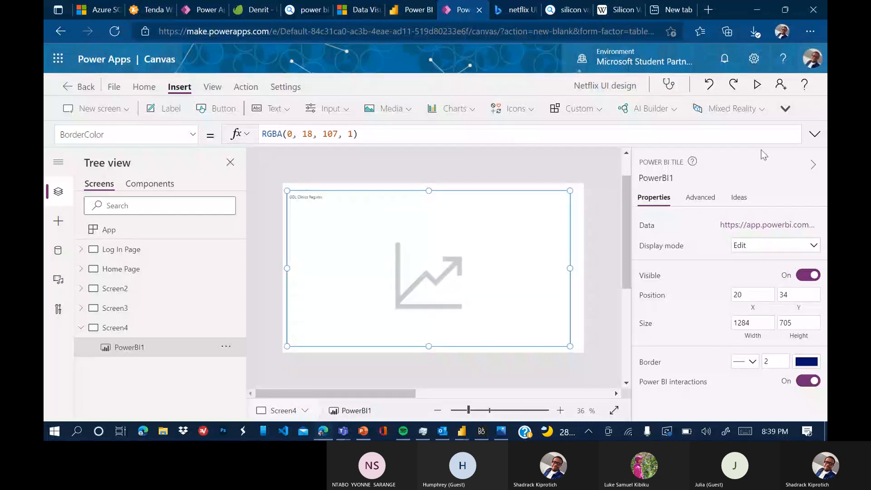
key("F5")
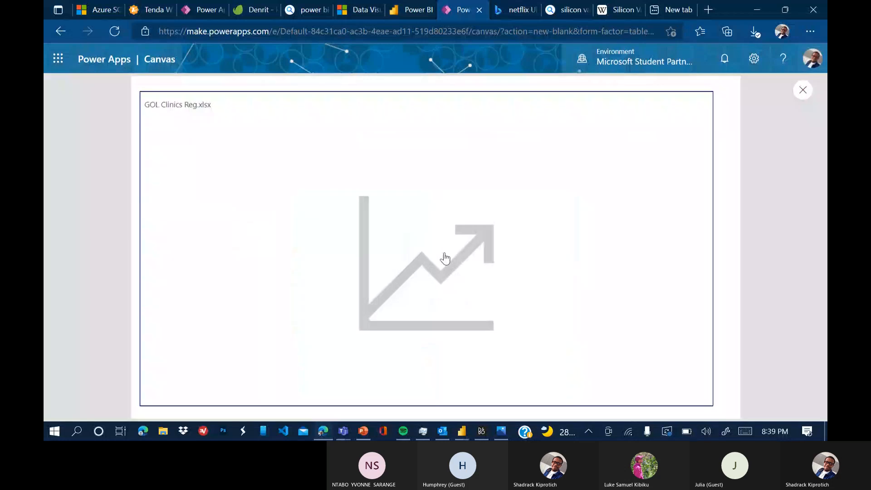
left_click(803, 92)
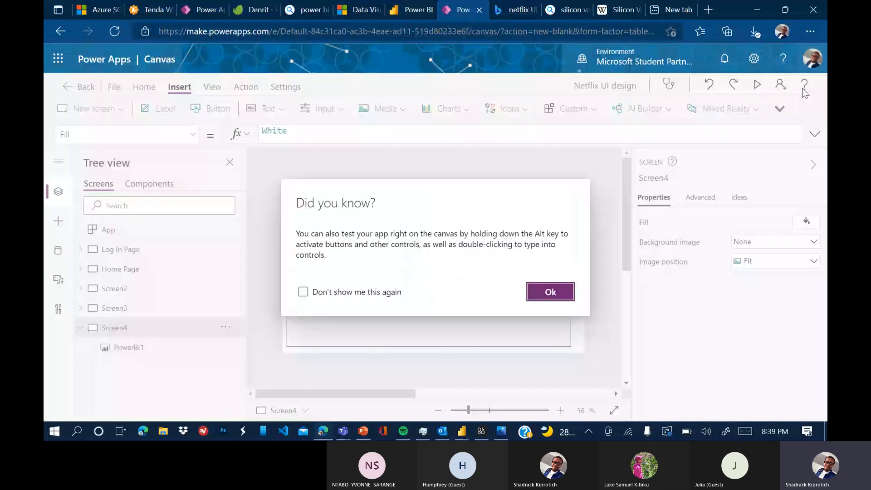
left_click(540, 295)
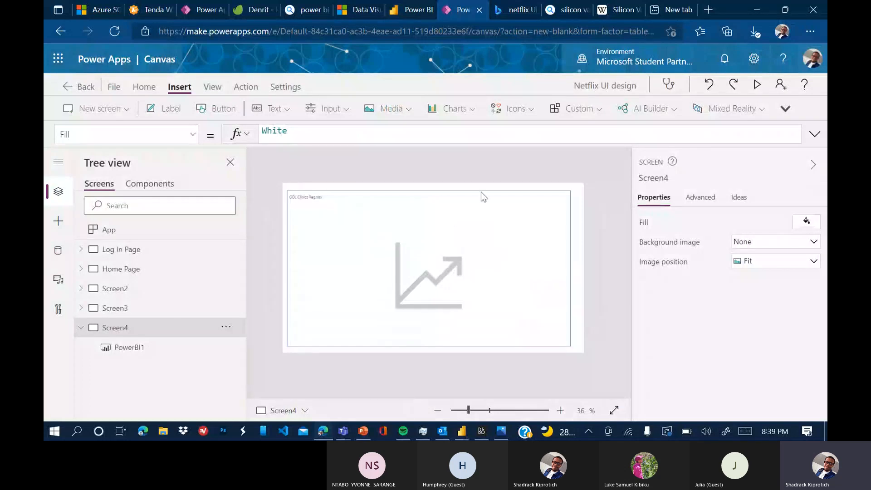
Insert a column chart on Screen4 and enlarge it to cover most of the Power BI tile.
left_click(474, 110)
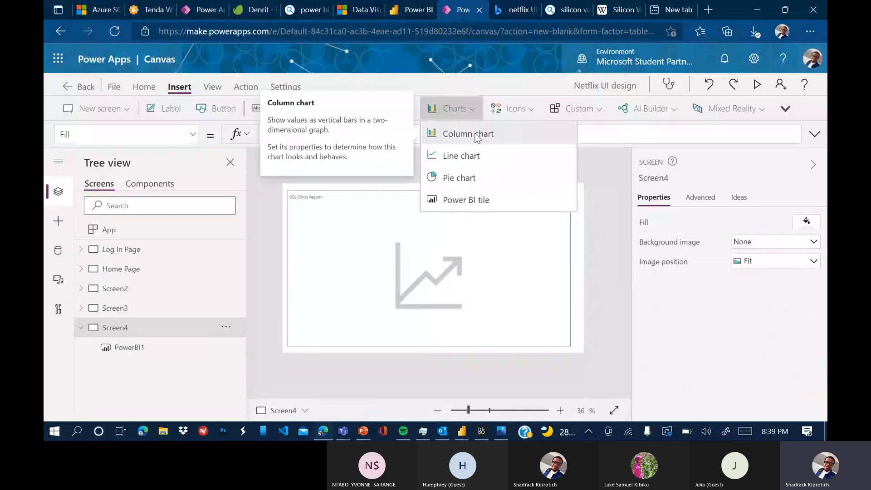
left_click(475, 134)
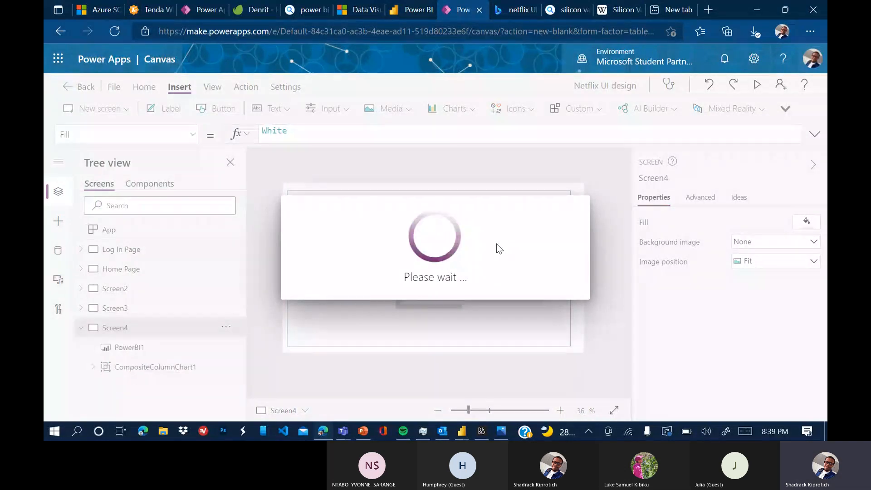
left_click_drag(378, 304, 539, 343)
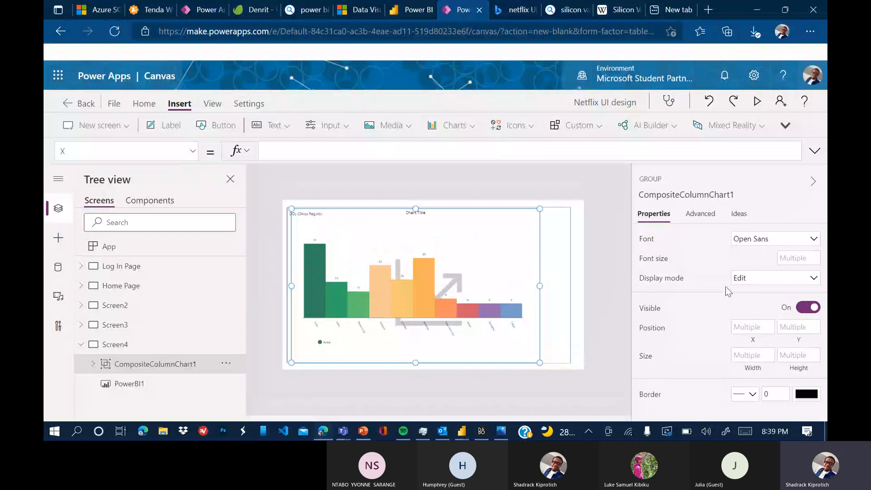
left_click(701, 196)
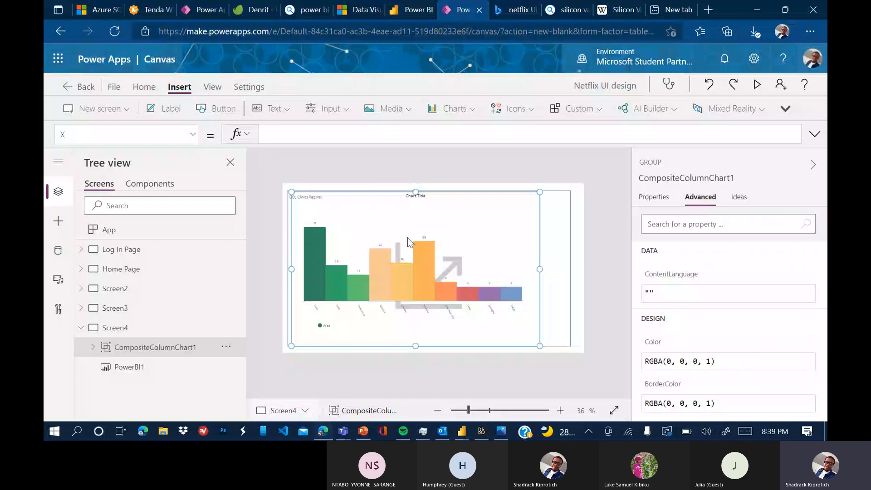
Look through the data sources that can be added to the app, including the Dataverse tables and connectors.
left_click(59, 253)
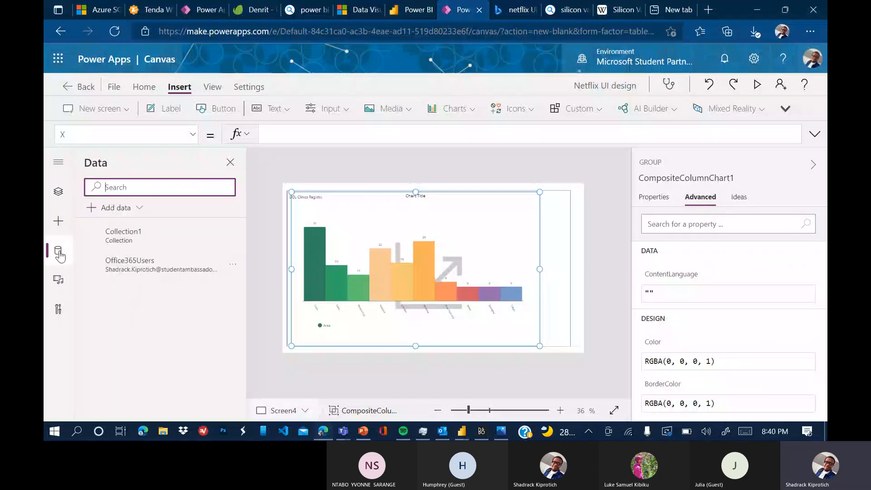
left_click(116, 207)
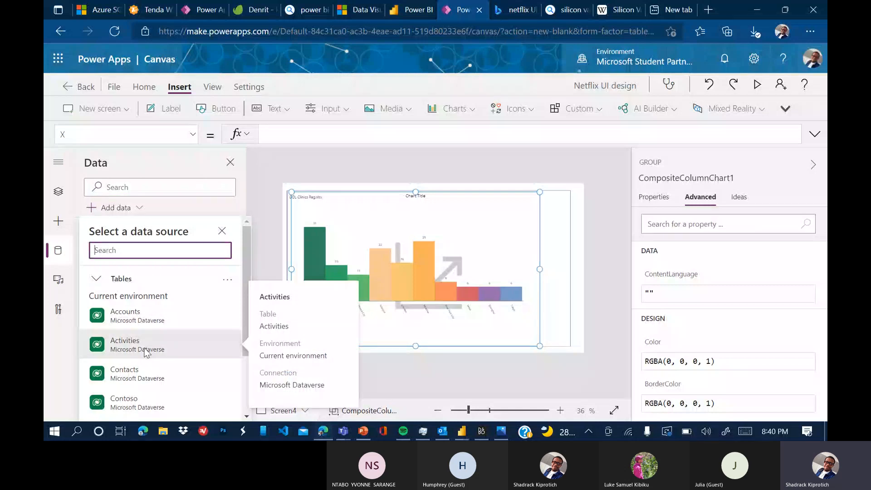
scroll(145, 351, "down", 5)
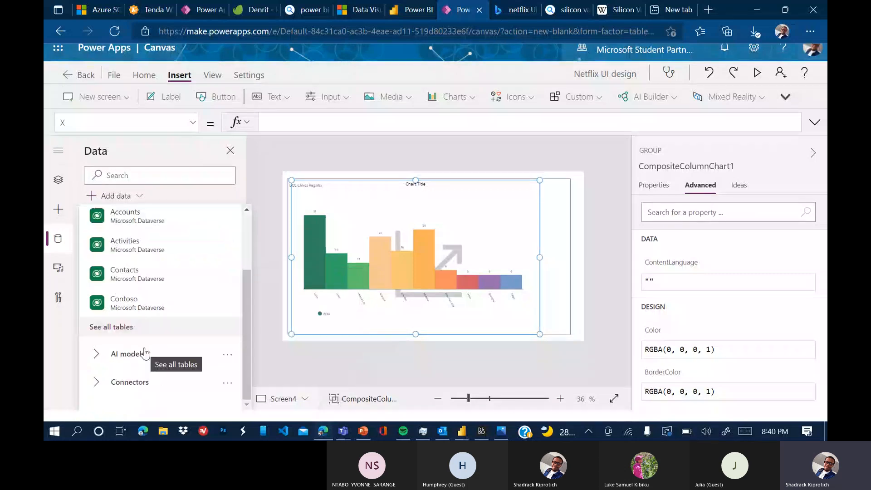
scroll(145, 354, "up", 5)
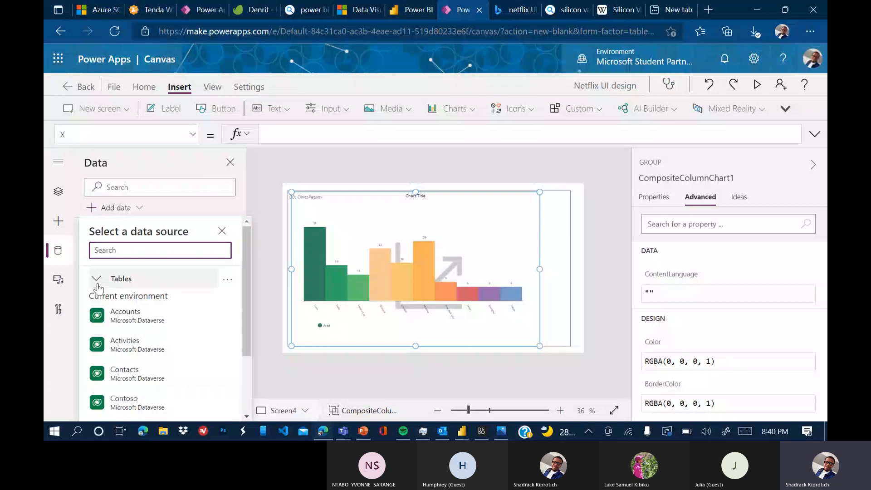
left_click(97, 281)
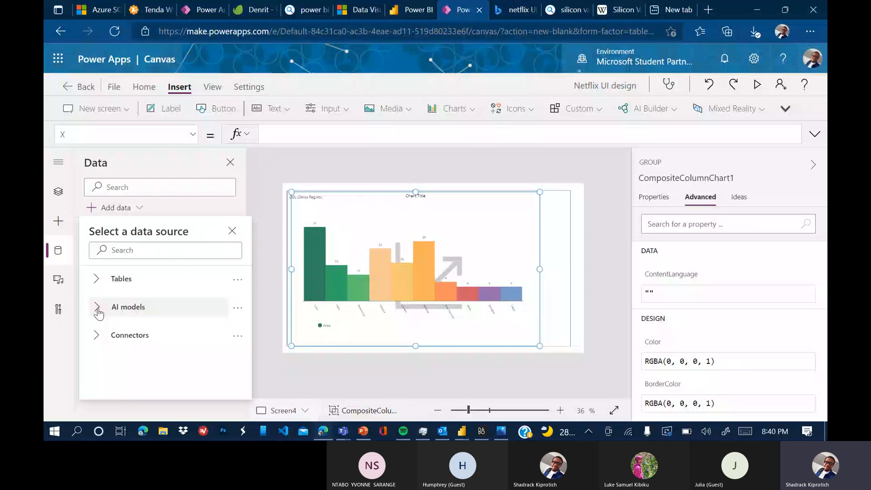
left_click(97, 335)
scroll(158, 340, "down", 6)
left_click(147, 251)
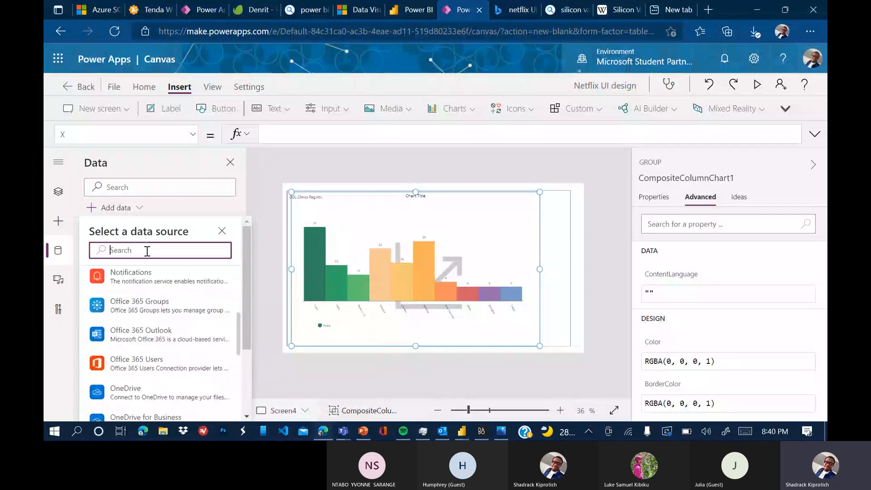
type("e")
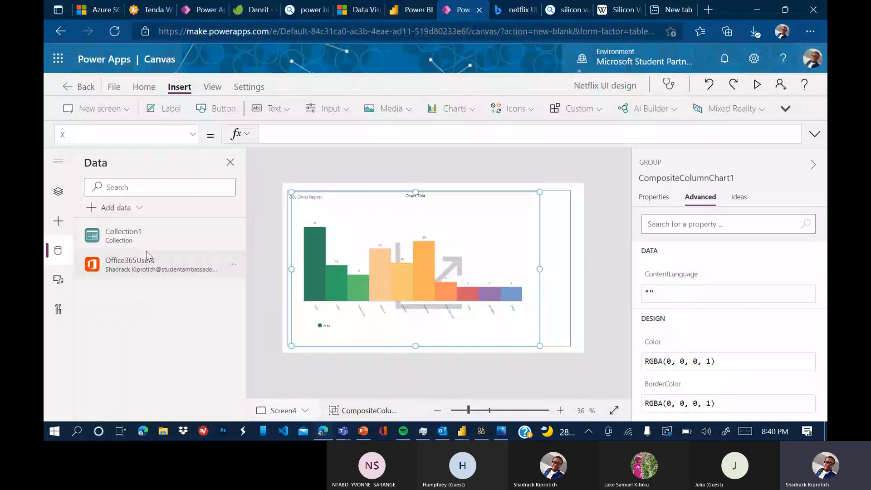
left_click(132, 186)
type("excel")
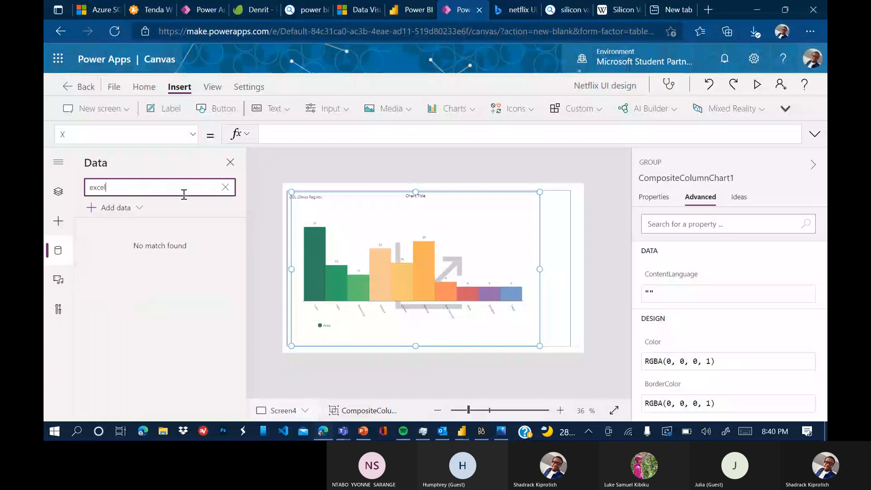
key("BackSpace")
key("BackSpace")
key("BackSpace")
key("BackSpace")
key("BackSpace")
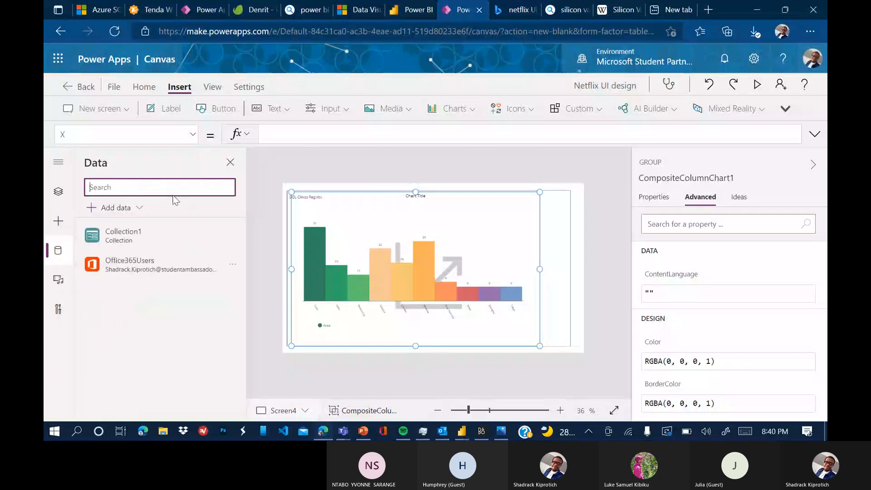
Search the data sources for Excel, start Import from Excel, and cancel the workbook selection.
left_click(133, 207)
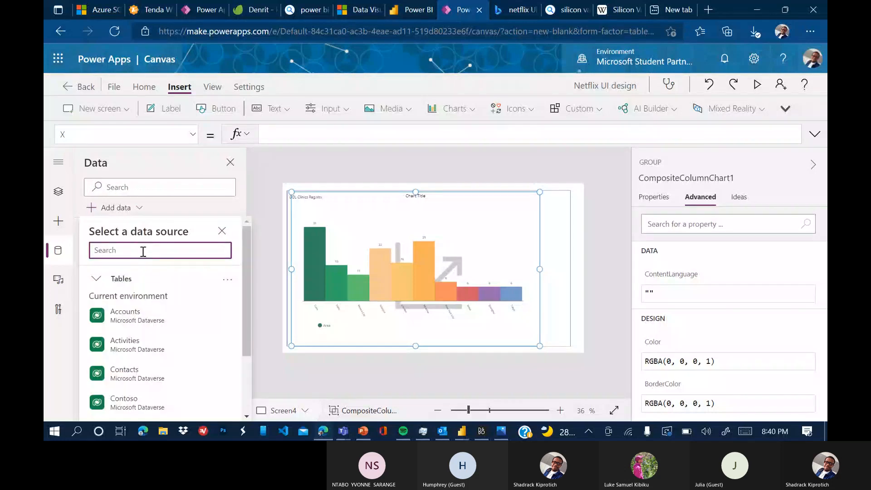
type("exce")
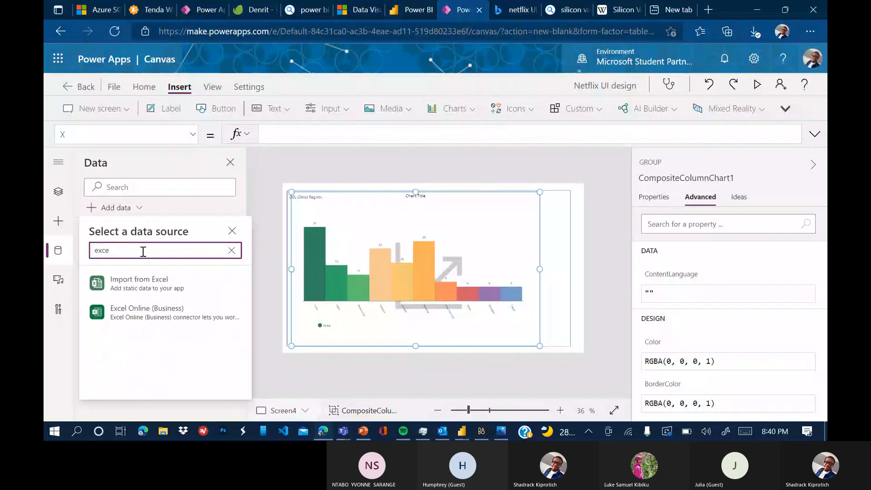
left_click(145, 282)
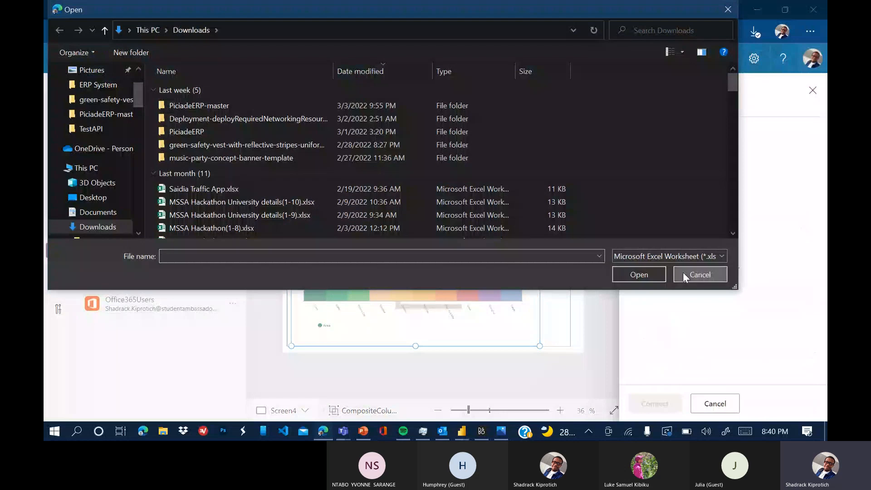
left_click(684, 273)
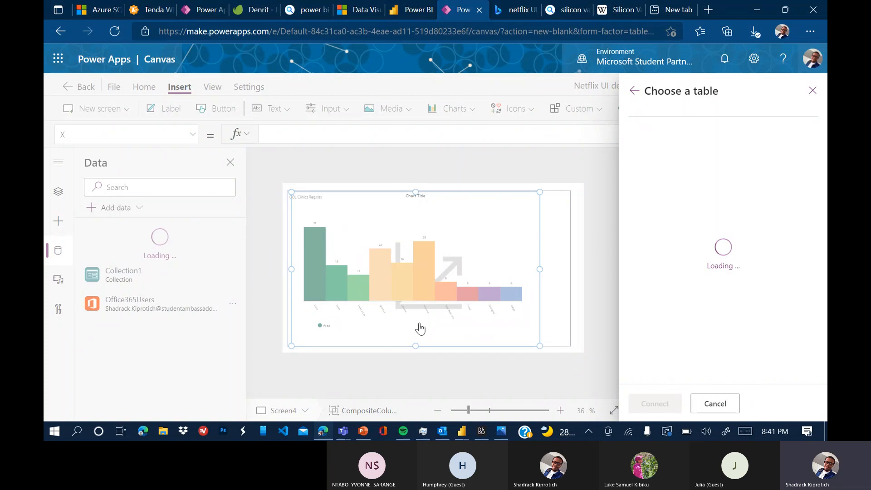
Switch to the Power Up Tuesday meeting in Teams, check the meeting chat for questions, and return to Power Apps.
mouse_move(343, 431)
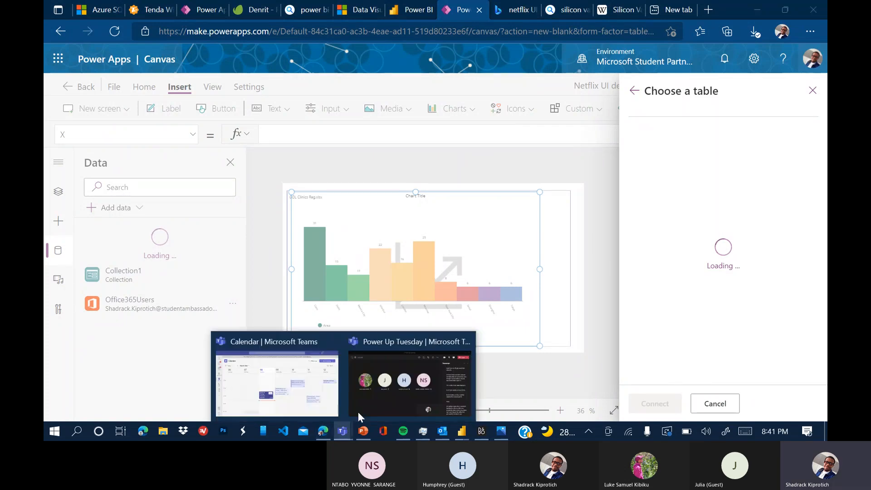
left_click(393, 380)
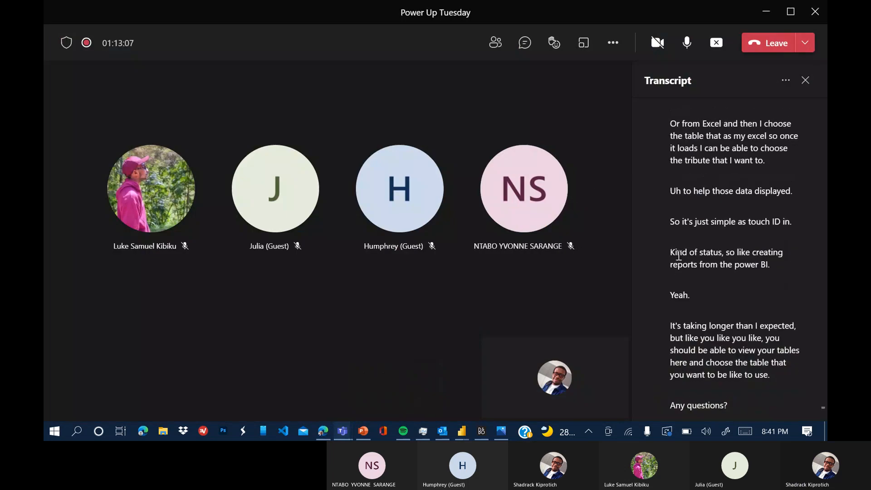
left_click(525, 43)
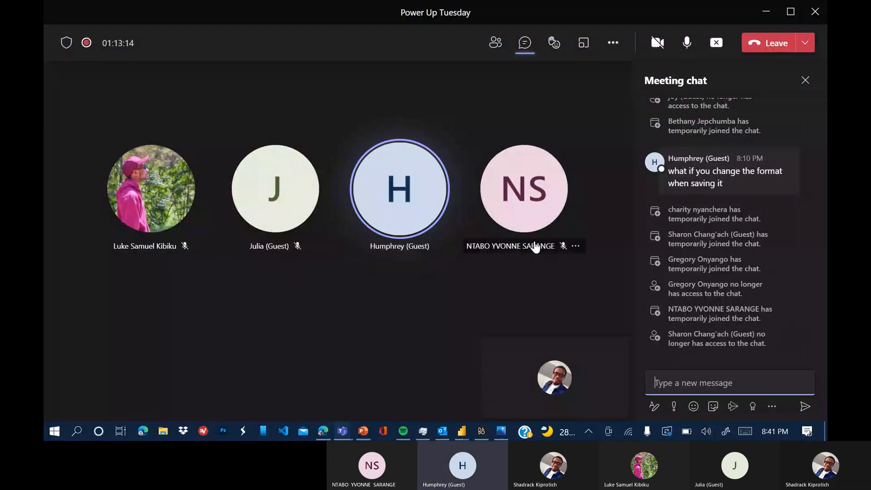
mouse_move(325, 429)
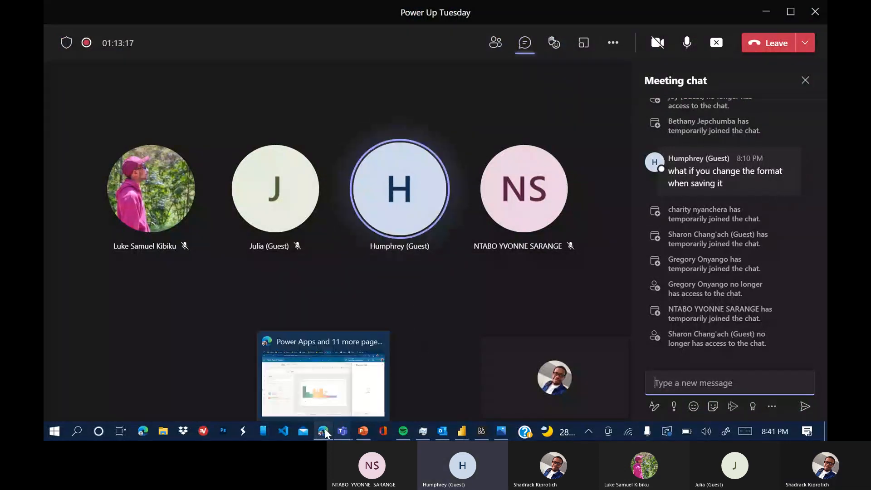
left_click(330, 396)
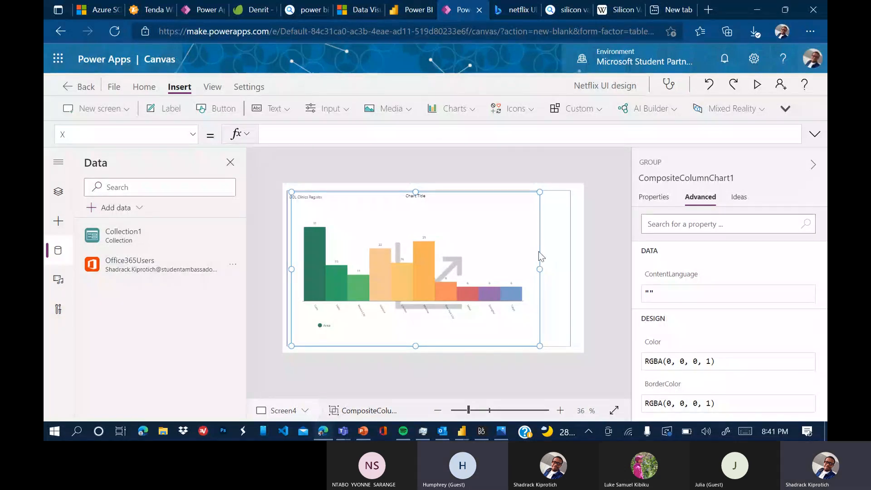
Show the column chart's general properties and move the chart flush with the left edge of Screen4.
left_click(648, 199)
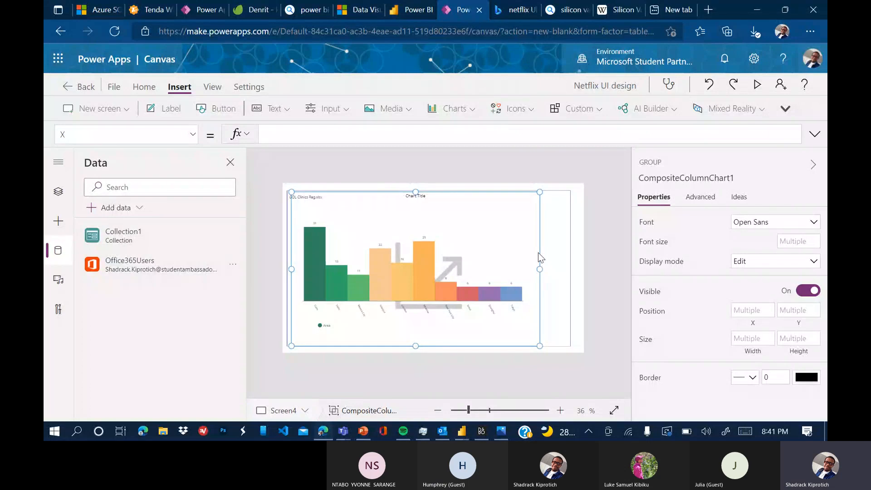
left_click_drag(535, 254, 526, 254)
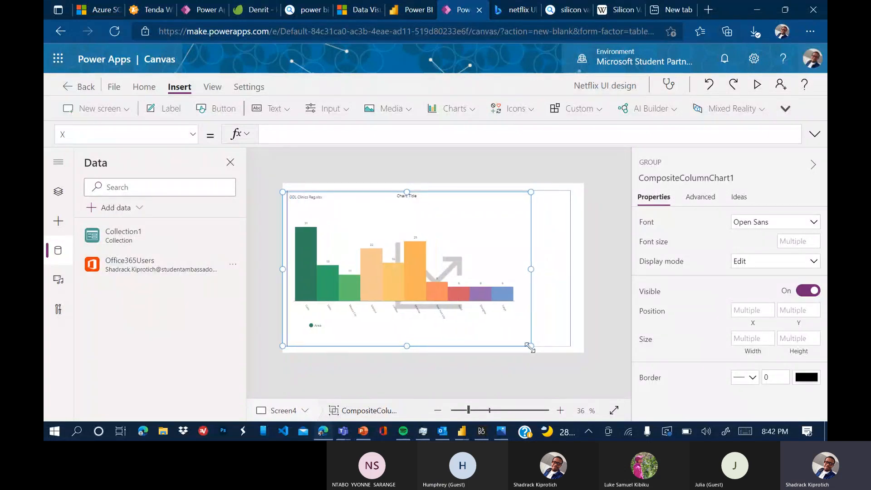
Shrink the column chart to uncover the Power BI tile, and connect the tile to My Workspace, TestDashboard and the Profit tile.
left_click_drag(528, 347, 303, 221)
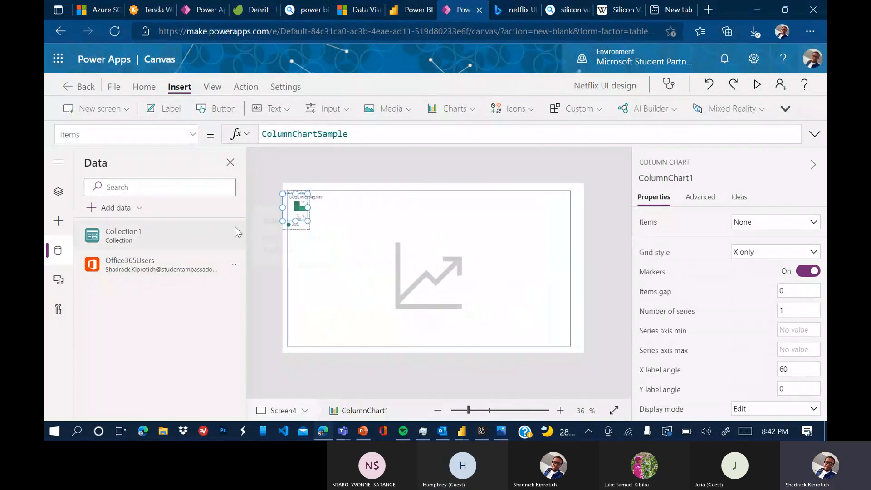
mouse_move(235, 227)
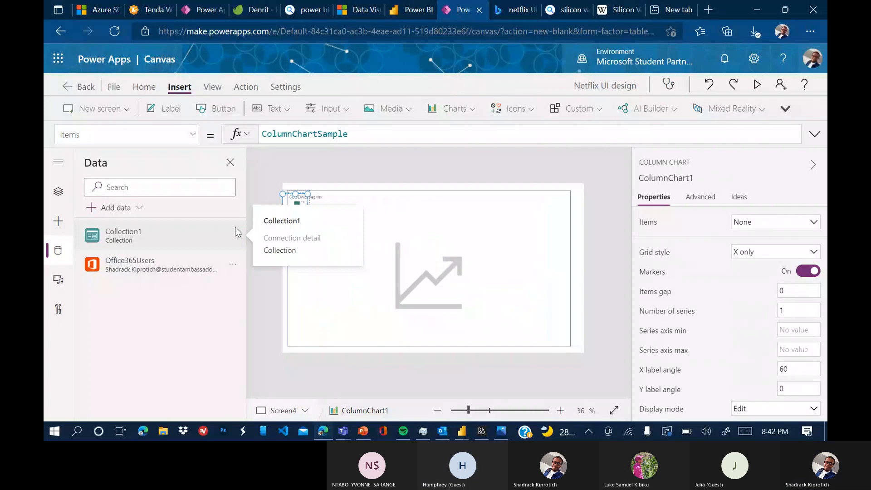
left_click(354, 264)
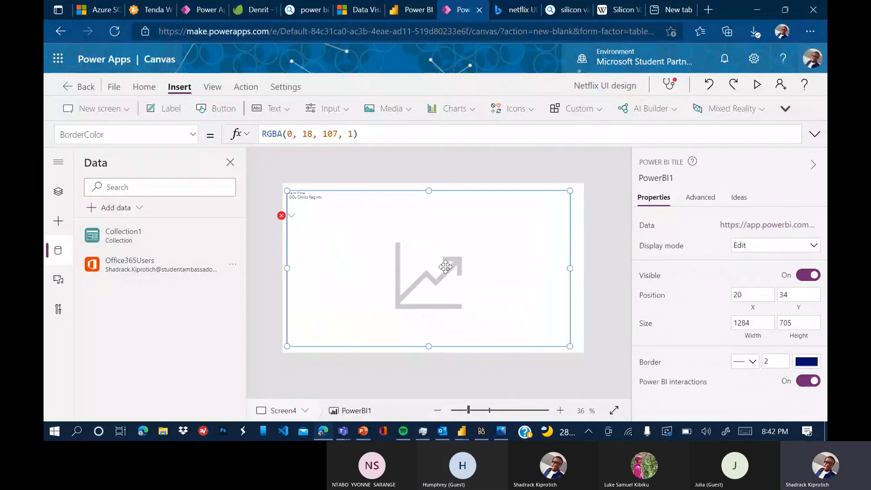
left_click(747, 226)
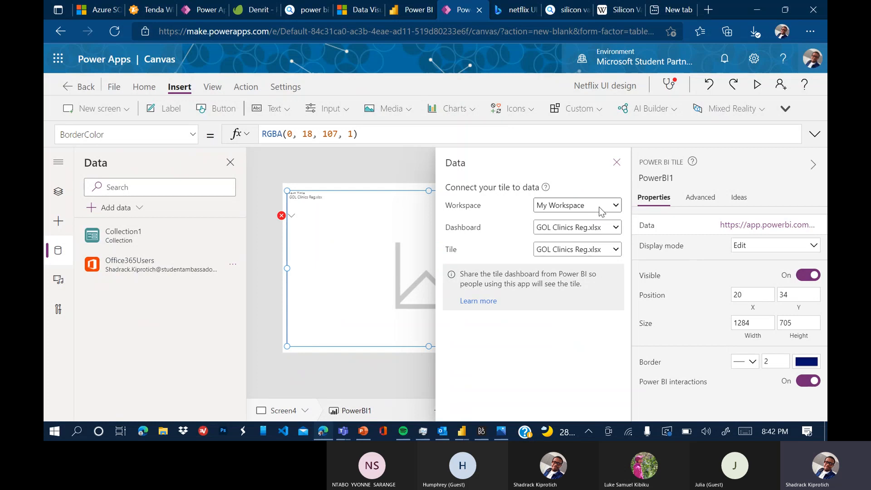
left_click(614, 210)
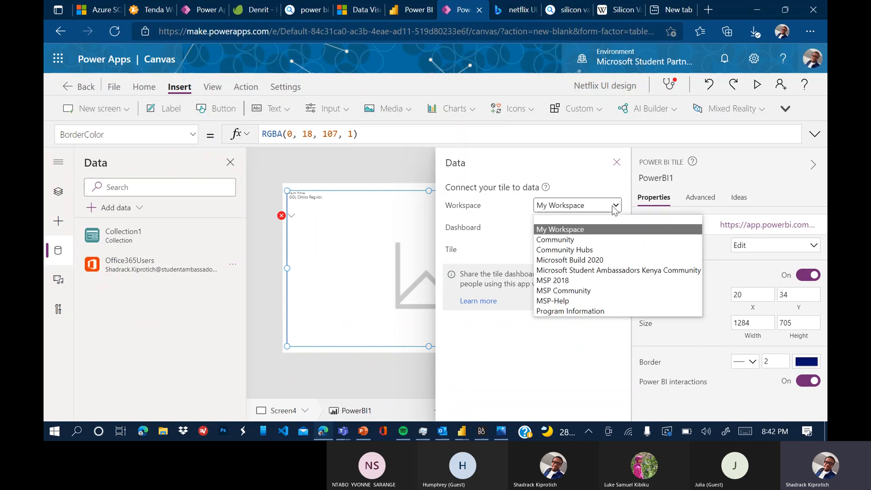
left_click(608, 229)
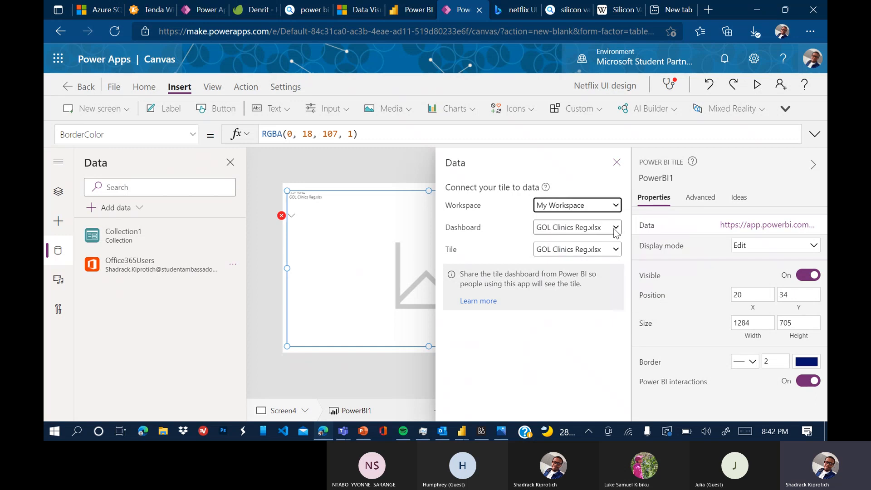
left_click(615, 228)
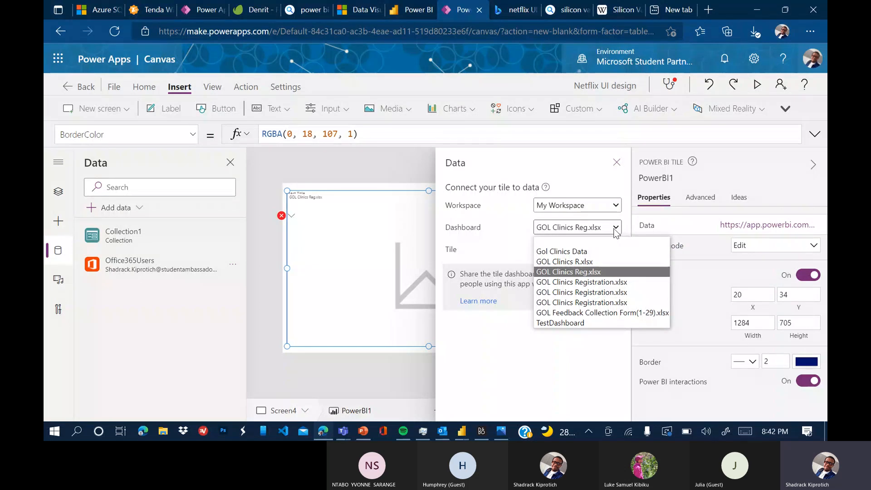
left_click(598, 322)
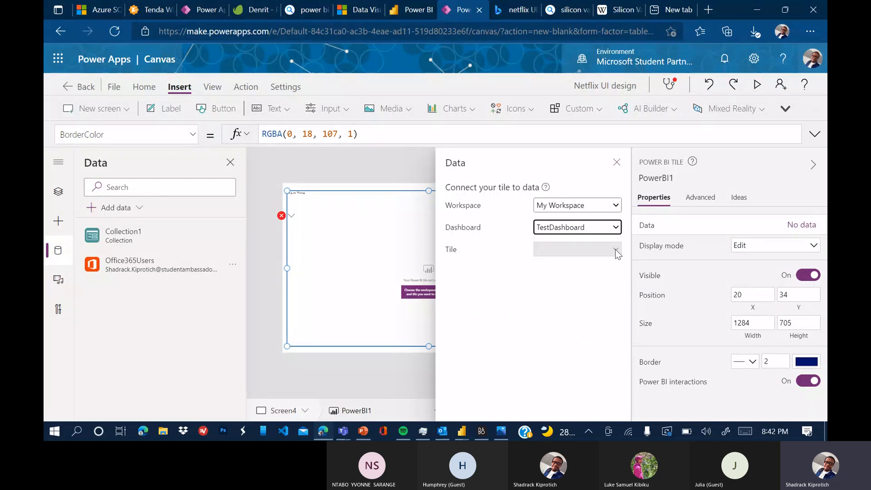
left_click(613, 249)
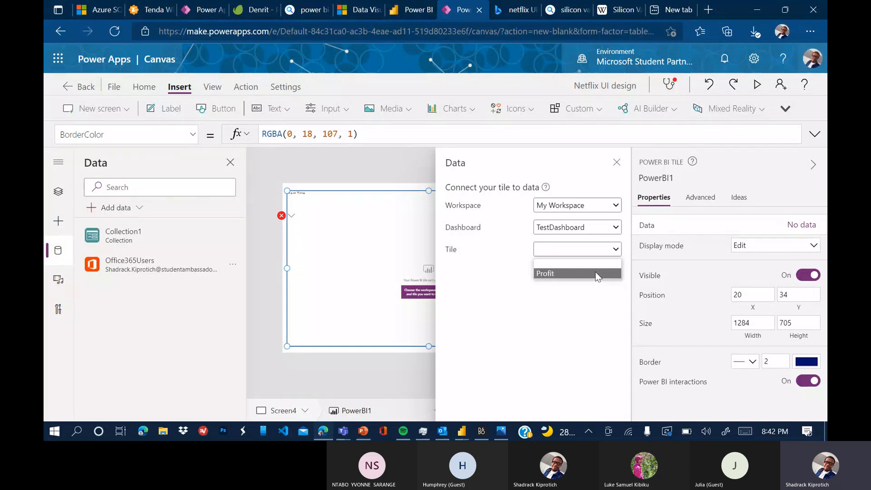
left_click(595, 271)
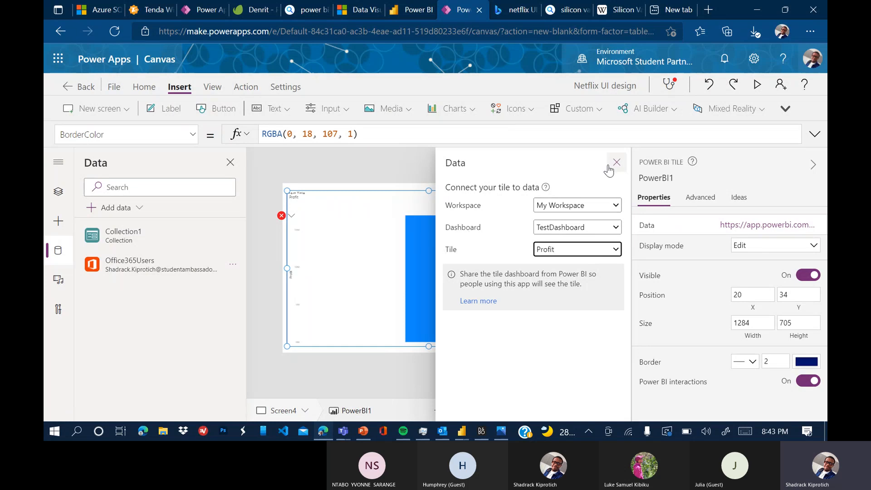
left_click(616, 163)
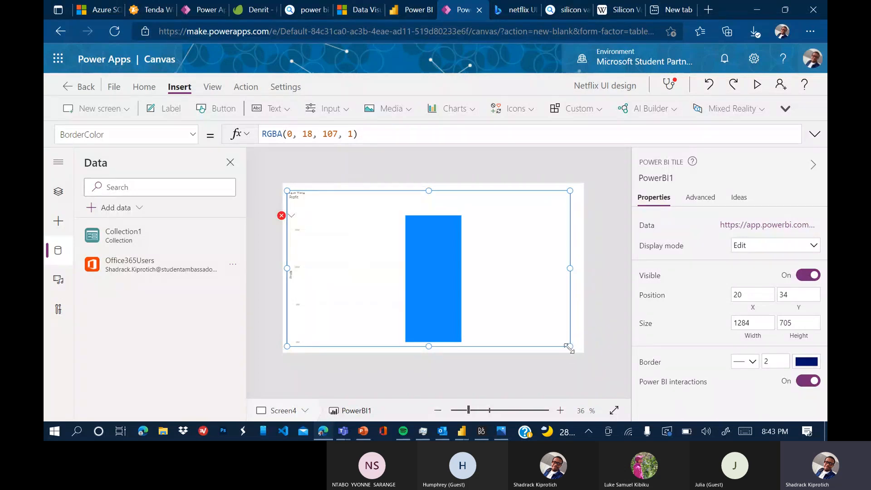
Resize the Power BI tile to about 669 by 487 against the left edge of Screen4 and delete the column chart.
left_click_drag(561, 344, 470, 314)
left_click(291, 216)
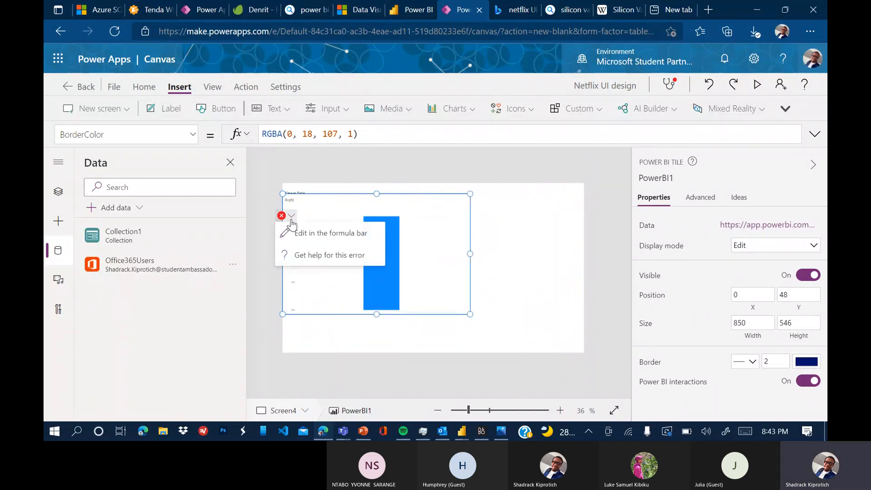
left_click(299, 237)
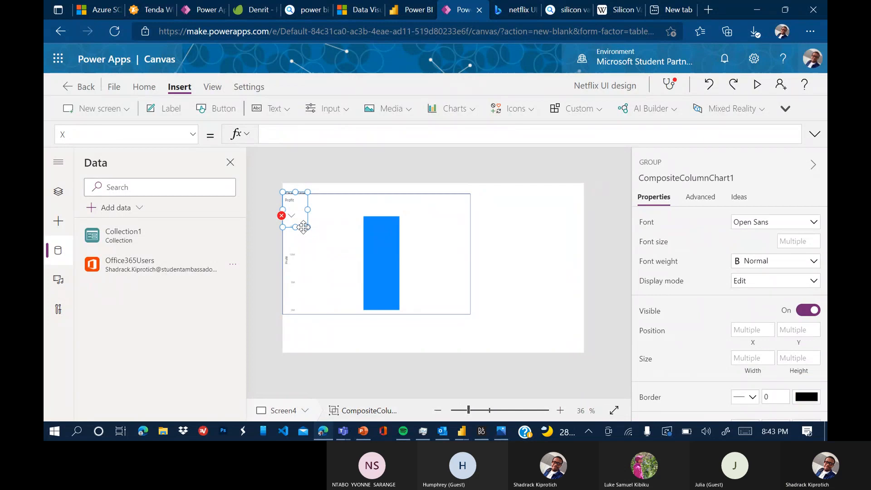
left_click(369, 268)
left_click_drag(470, 313, 430, 301)
left_click(511, 270)
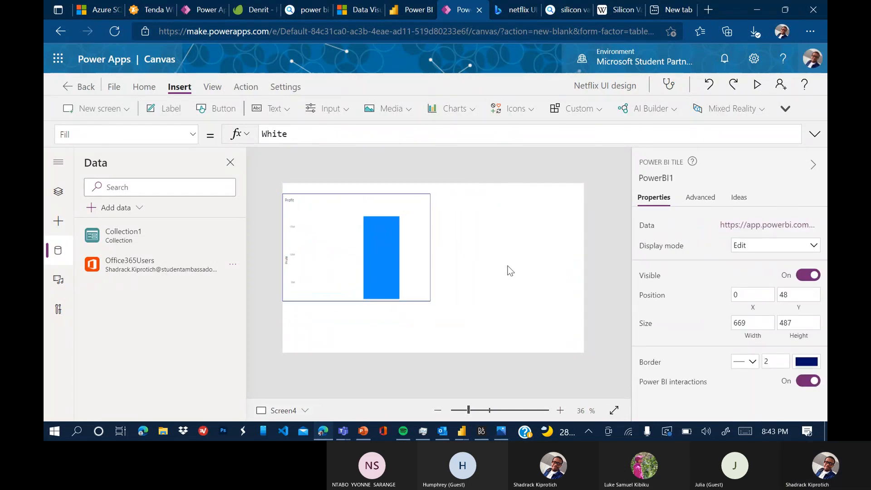
Preview Screen4 with the Profit tile, return to editing and inspect the tile's and the screen's properties.
left_click(757, 84)
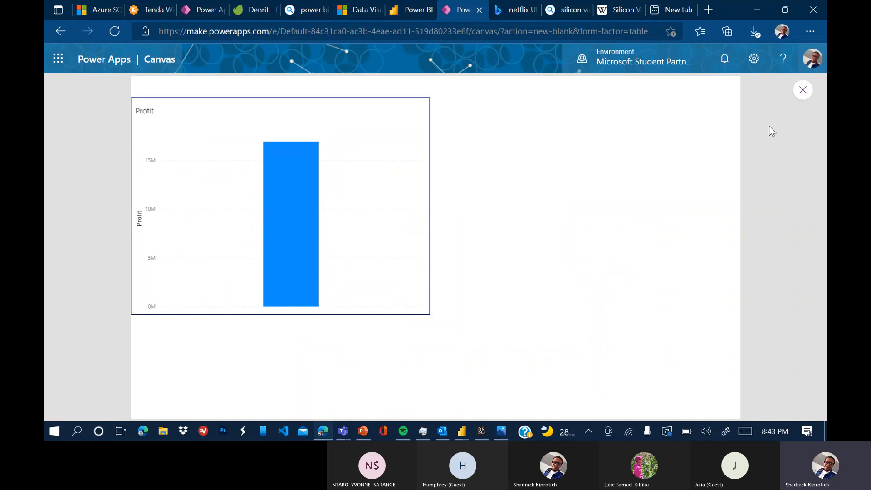
left_click(803, 95)
left_click(549, 292)
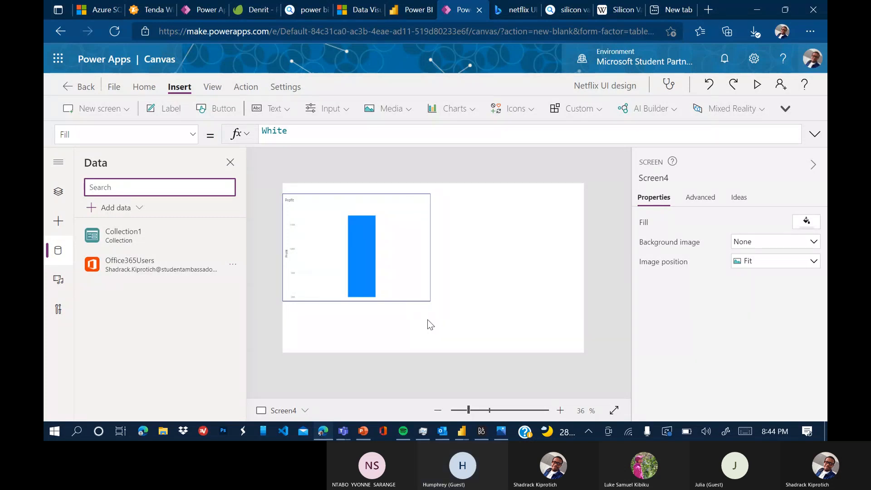
left_click(412, 298)
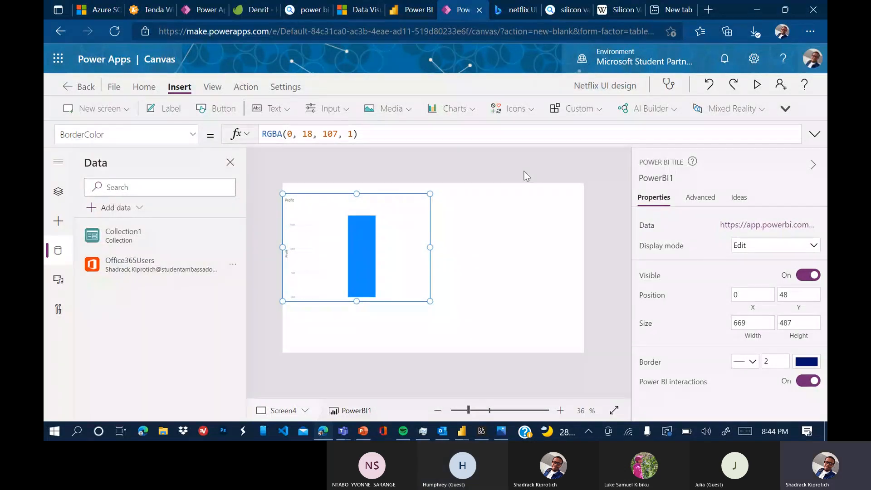
left_click(482, 235)
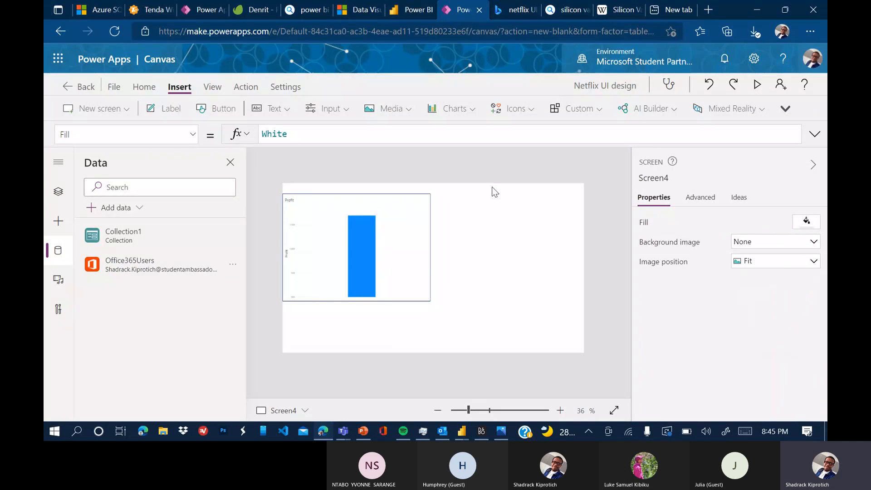
Insert a second Power BI tile on Screen4 and connect it to My Workspace, TestDashboard and the Profit tile.
left_click(473, 111)
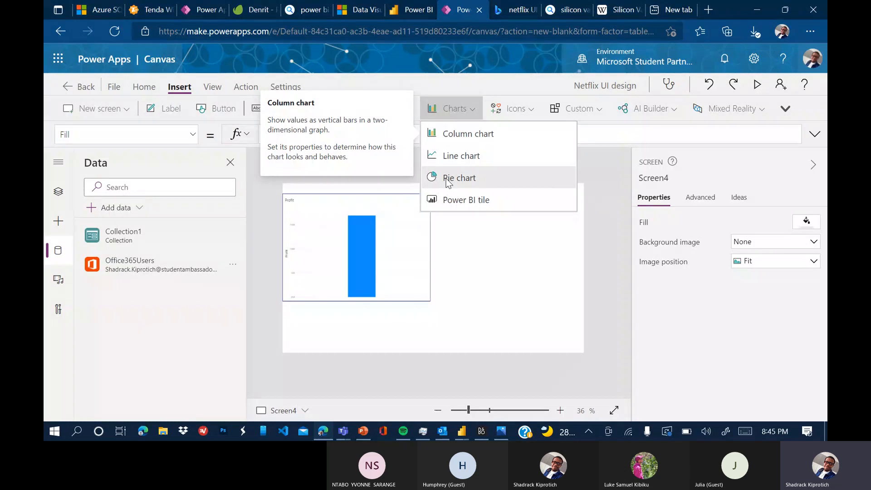
left_click(476, 203)
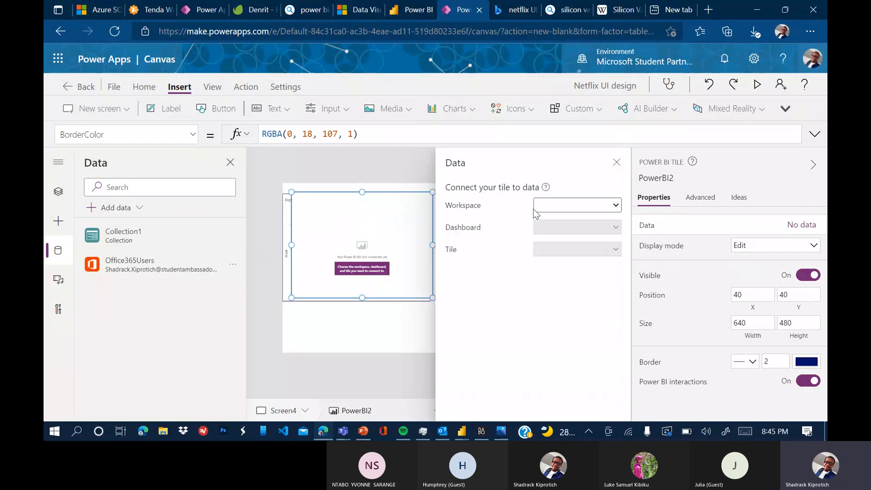
left_click(617, 205)
left_click(614, 227)
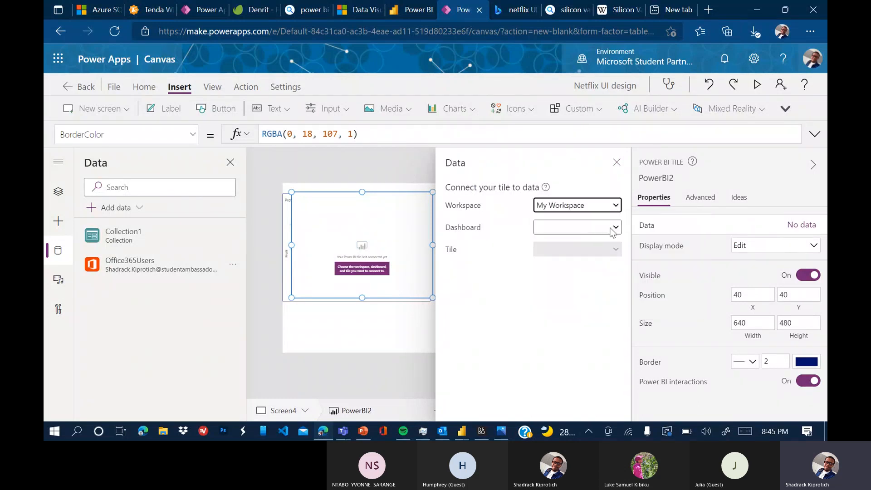
left_click(615, 228)
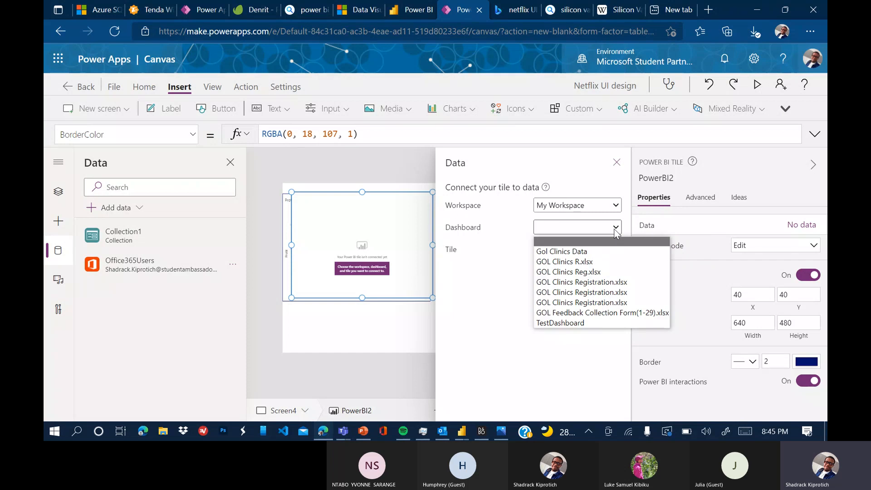
left_click(614, 254)
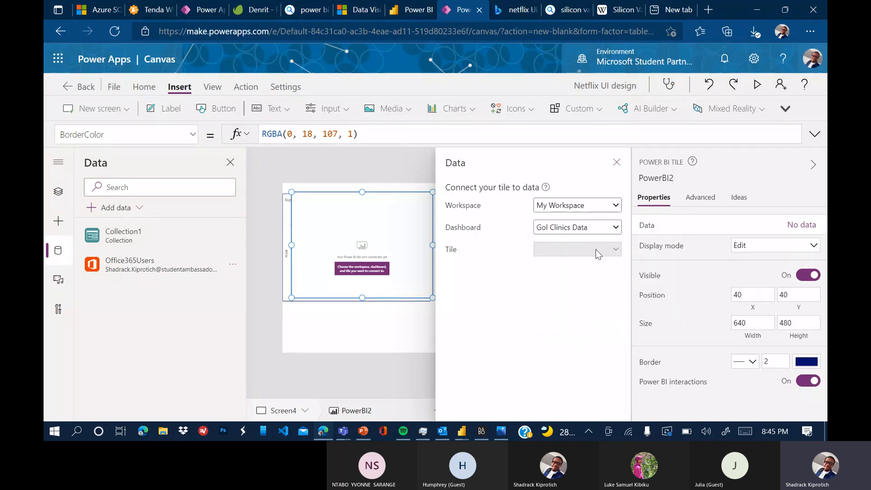
left_click(610, 227)
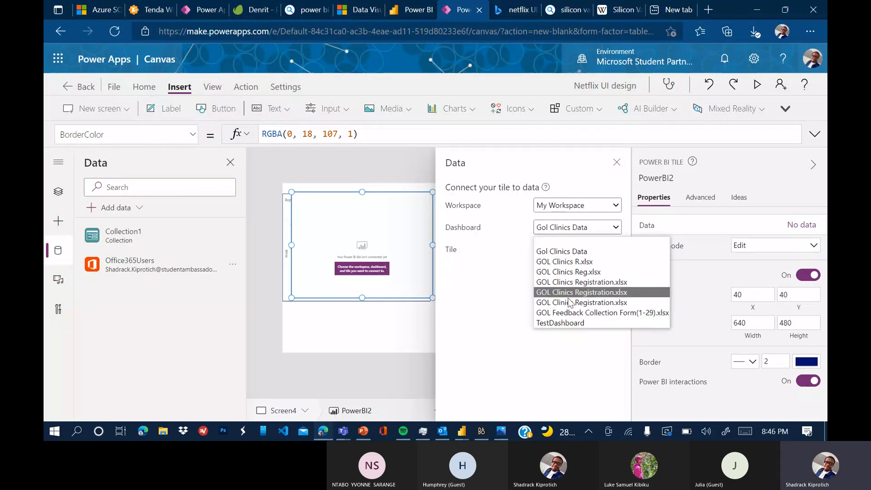
left_click(569, 322)
left_click(615, 250)
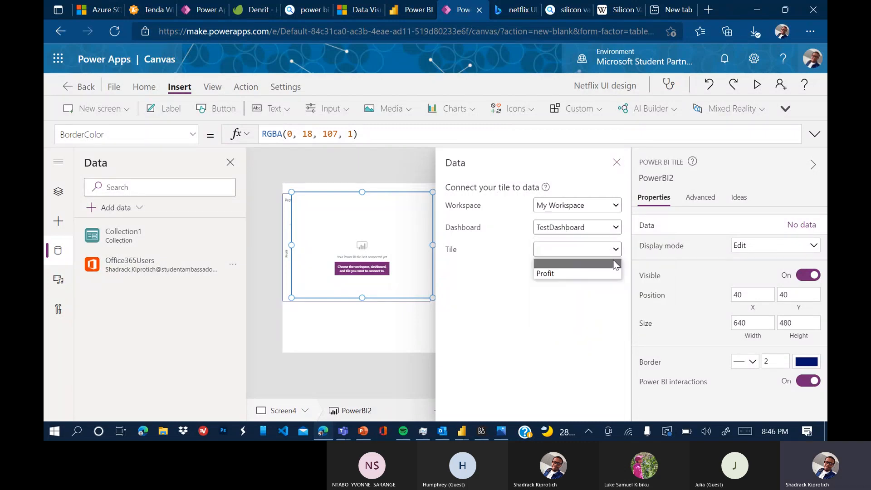
left_click(602, 273)
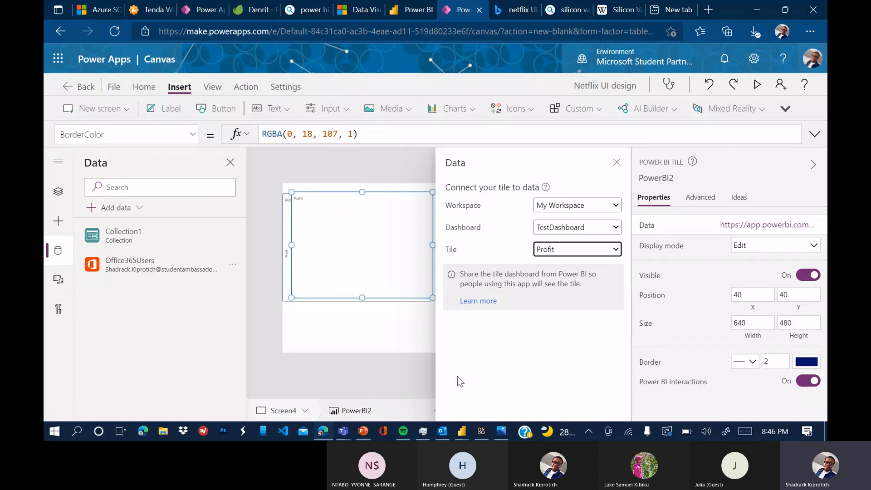
Switch to the kaizen dashboard in Power BI Desktop and examine the visuals on Page 1 and Page 2.
mouse_move(461, 429)
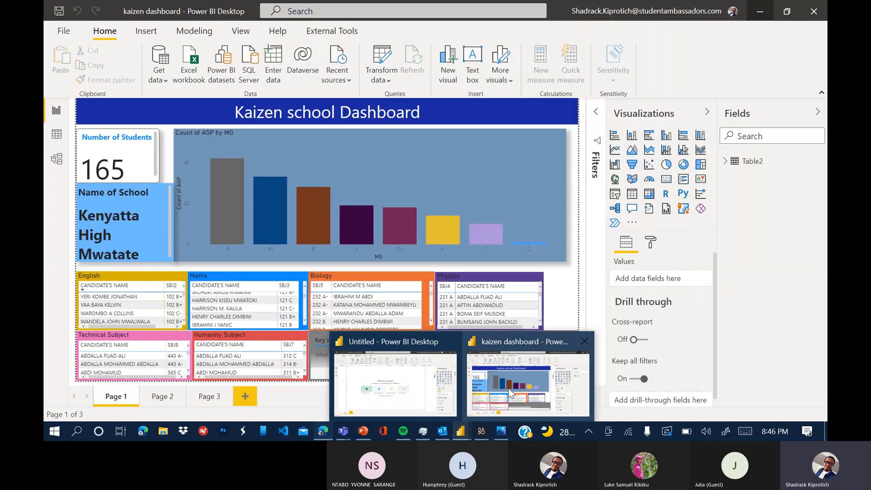
left_click(508, 388)
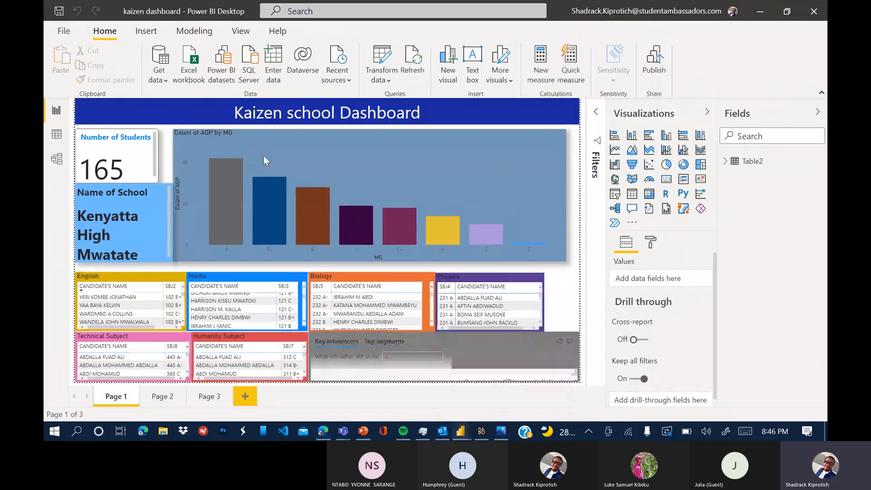
left_click(236, 150)
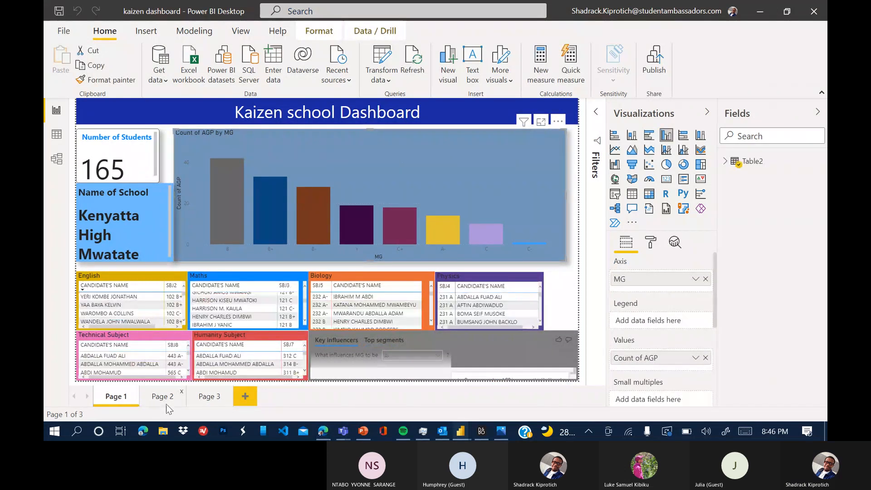
left_click(165, 397)
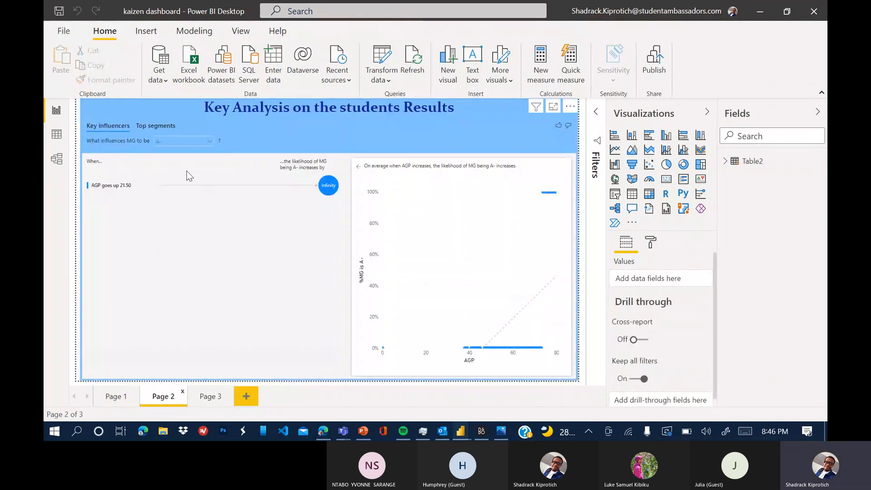
left_click(396, 201)
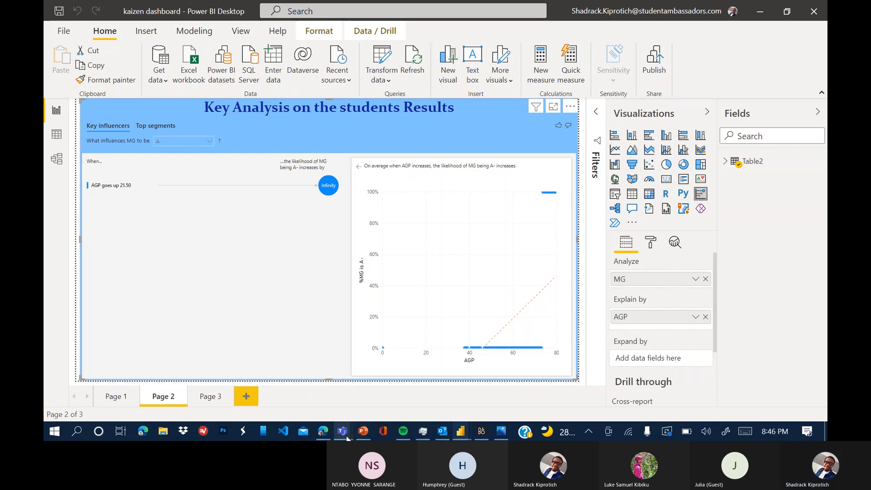
Switch to the Power Up Tuesday meeting in Teams and check the meeting chat for questions.
mouse_move(348, 426)
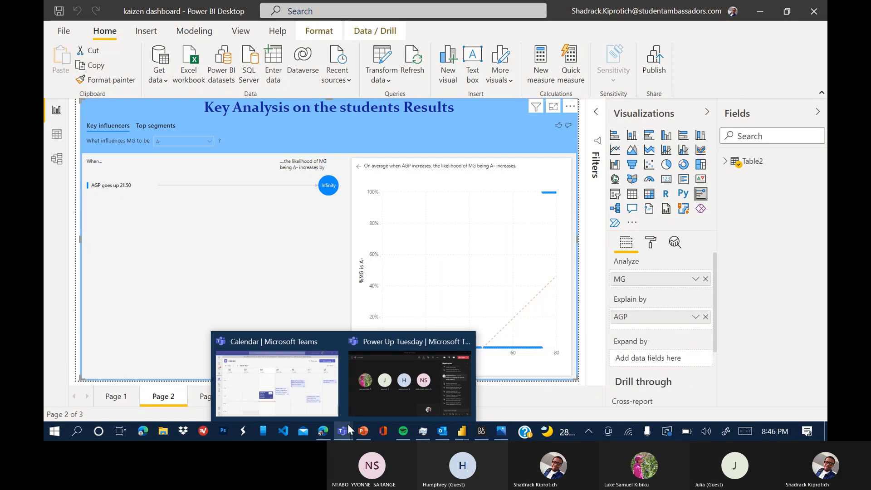
left_click(344, 390)
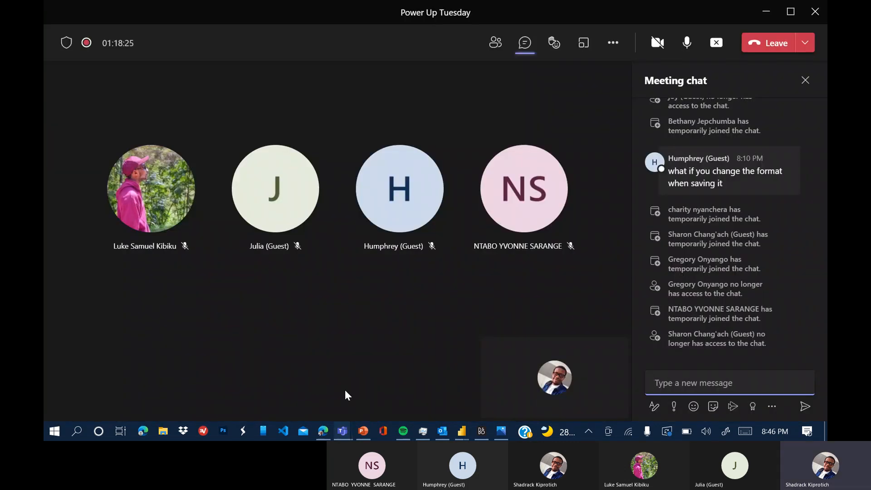
scroll(768, 258, "up", 3)
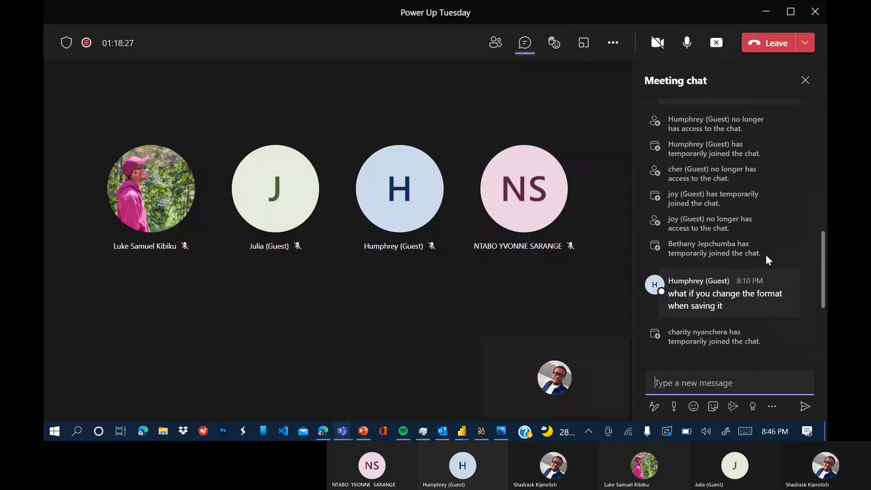
scroll(766, 257, "down", 3)
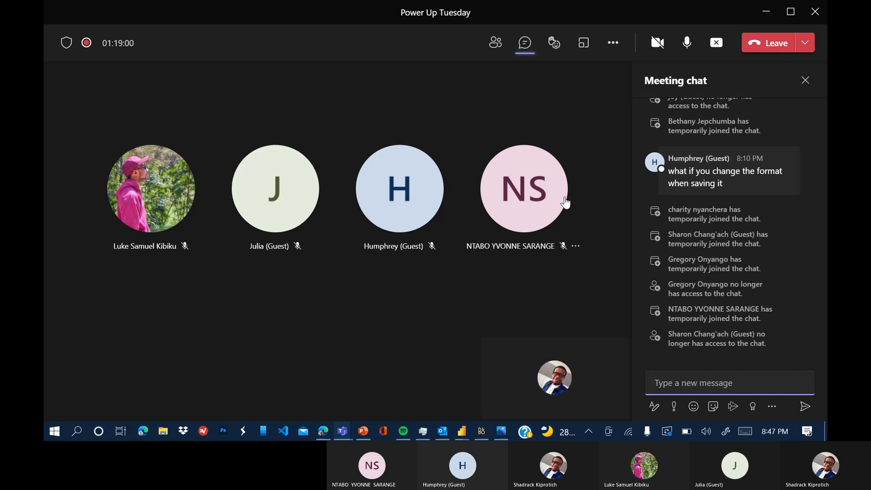
Stop the recording and transcription of the Power Up Tuesday meeting.
mouse_move(566, 203)
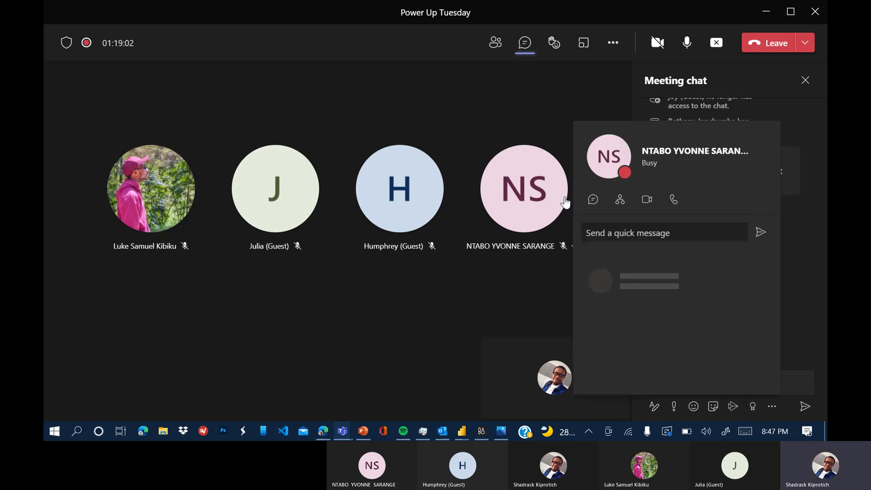
left_click(614, 44)
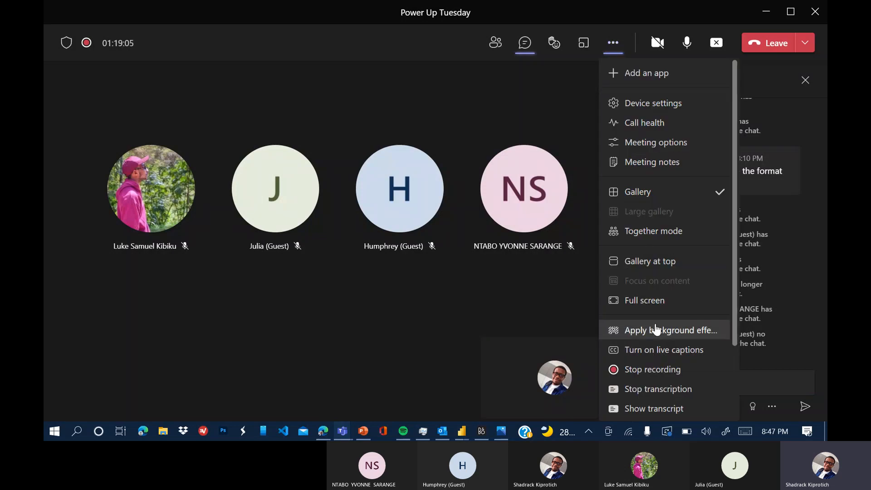
left_click(654, 370)
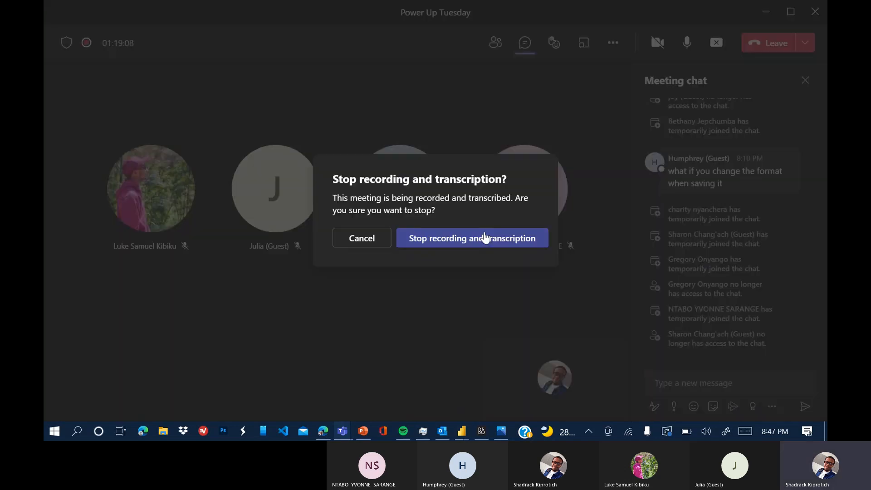